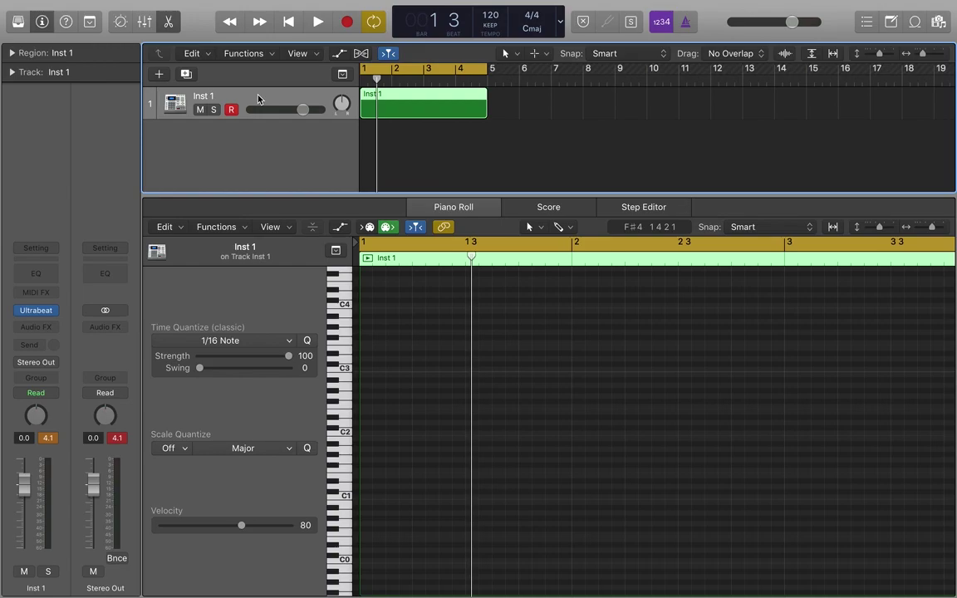
Open Ultrabeat on the Inst 1 track, select its lowest voice and open the sample loader for it
left_click_drag(471, 259, 465, 268)
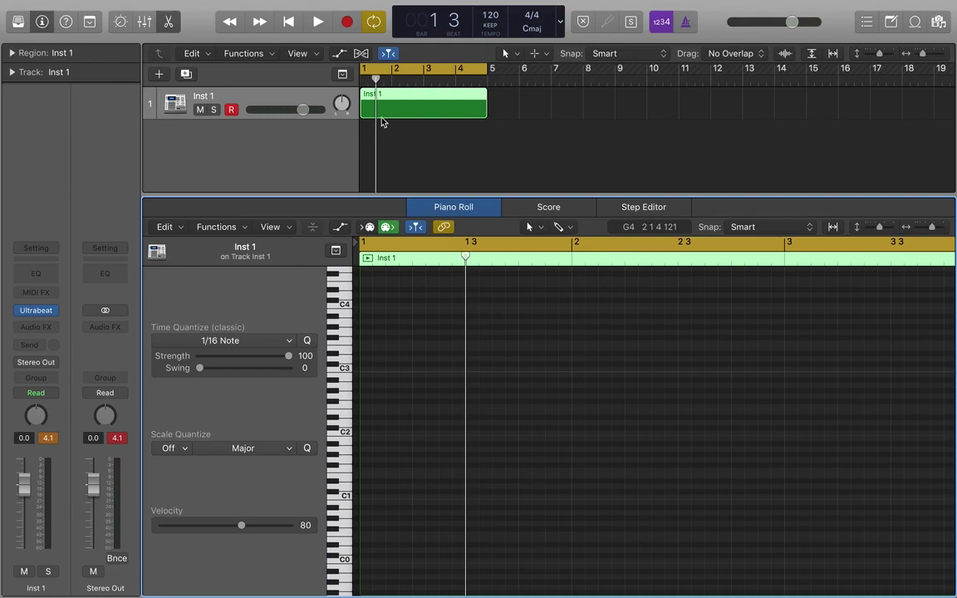
mouse_move(33, 313)
left_click(37, 312)
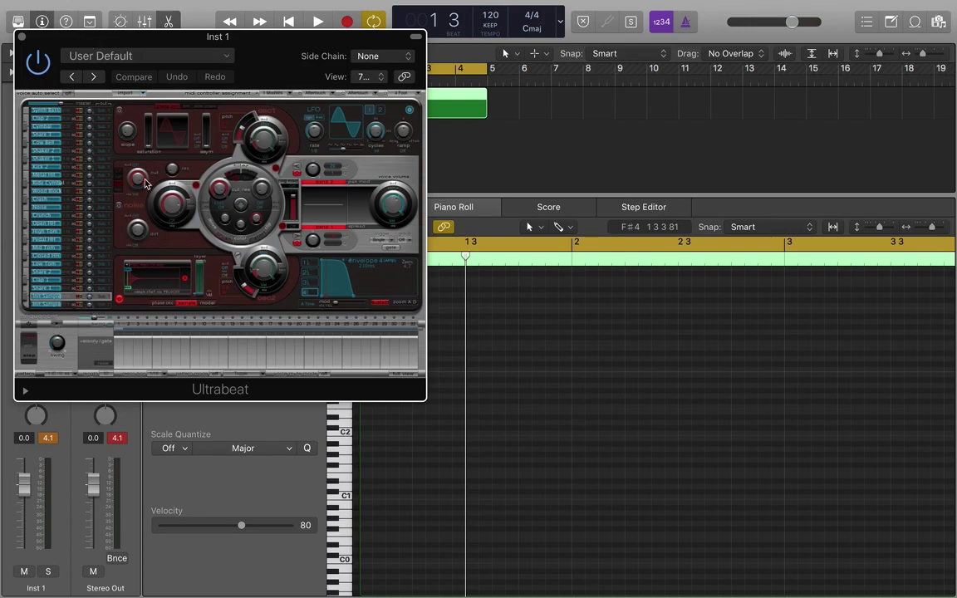
left_click(34, 304)
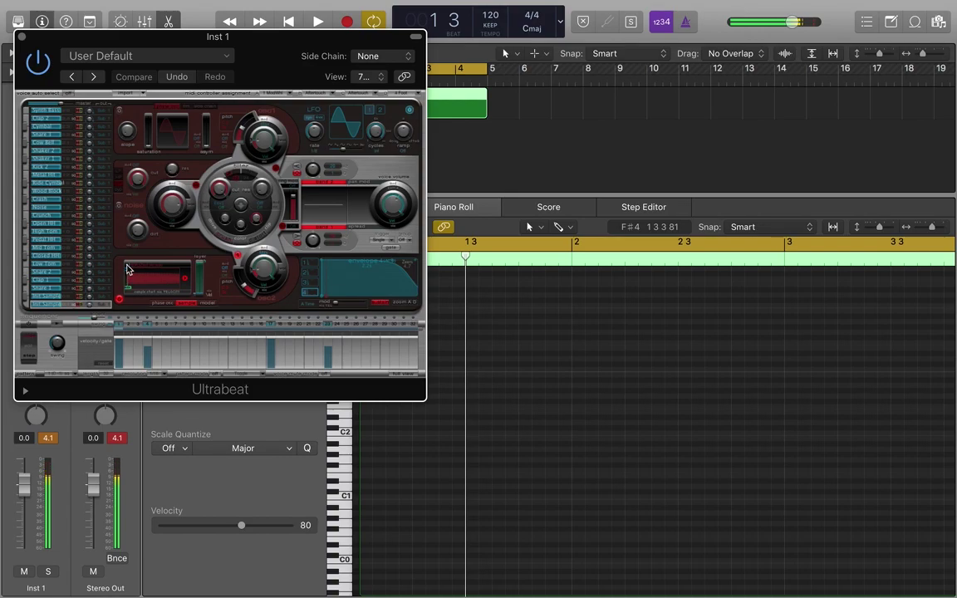
left_click(129, 268)
left_click(141, 284)
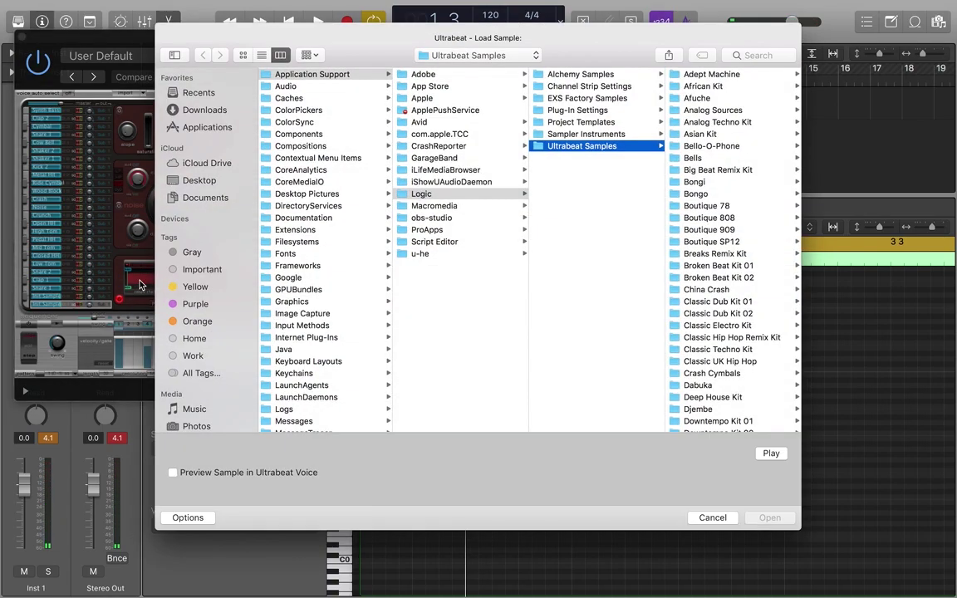
Search for "xxx" and load {XT} Clap.wav from the Snare folder of the BroBeatz MiniKit into the voice
left_click(224, 110)
left_click(752, 56)
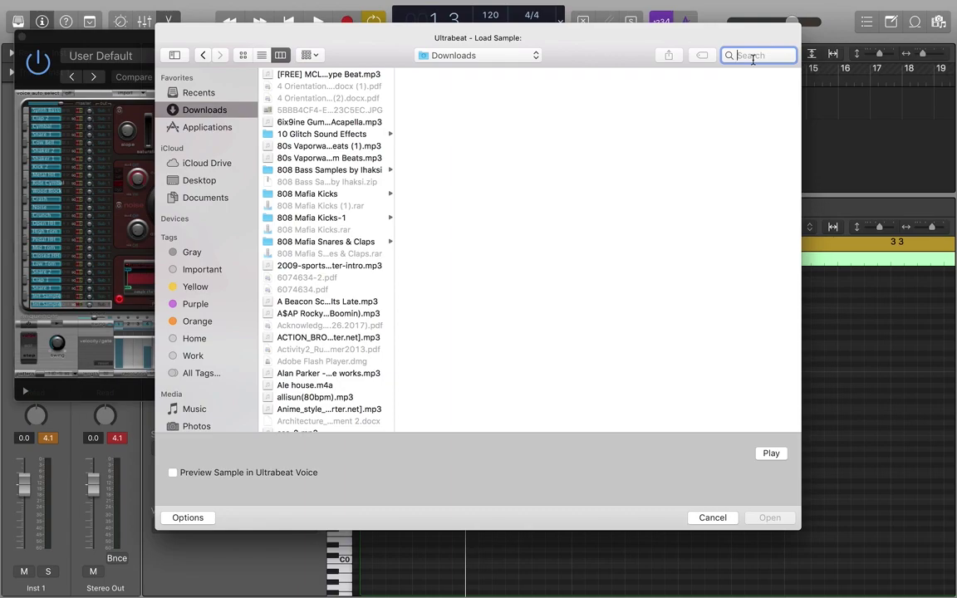
type("xxx")
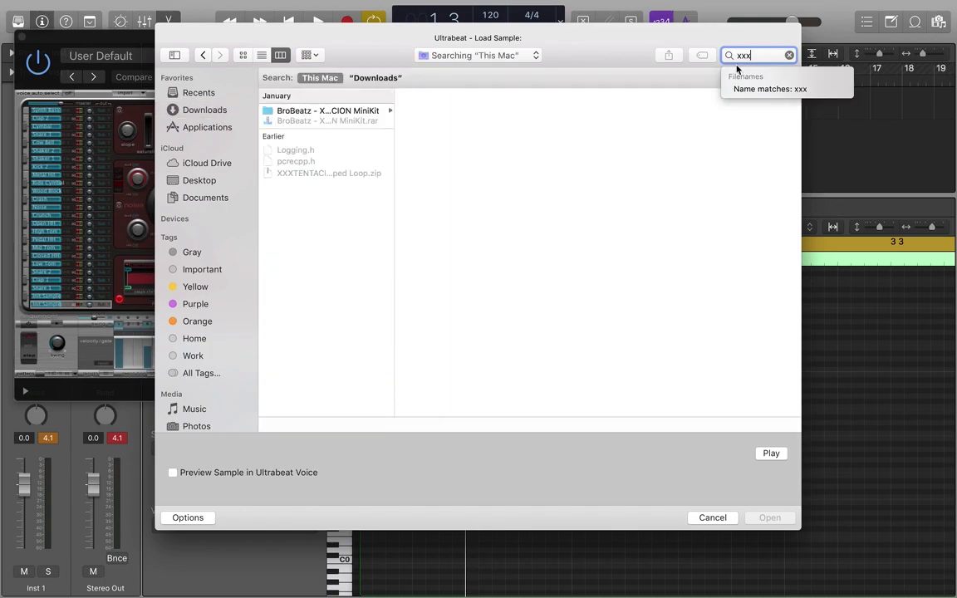
left_click(367, 112)
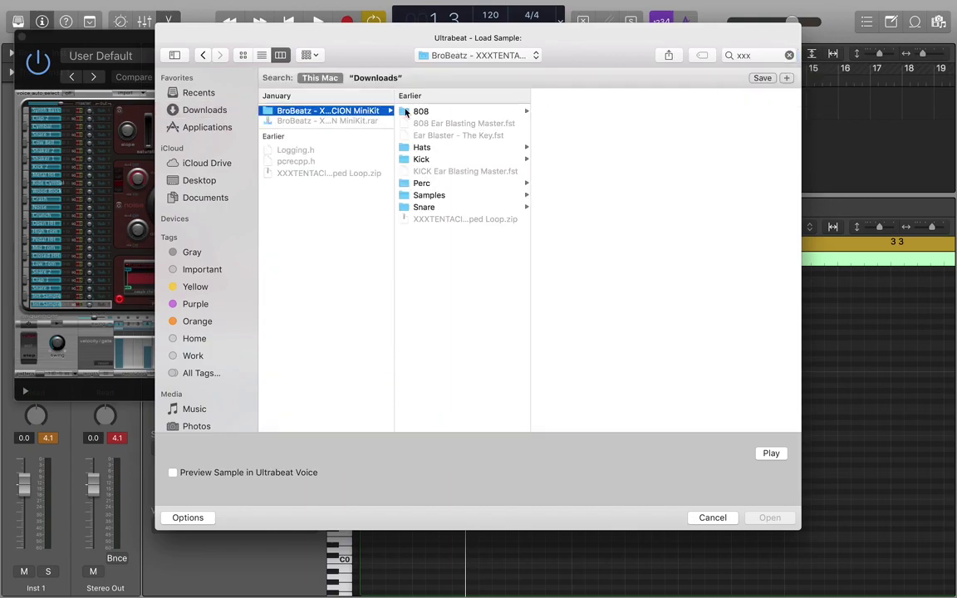
left_click(425, 207)
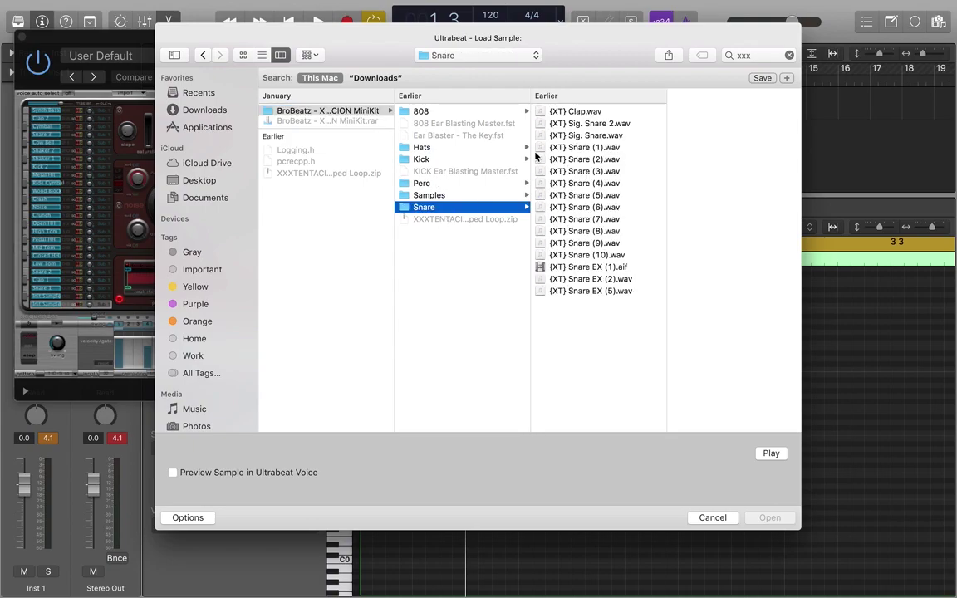
left_click(570, 113)
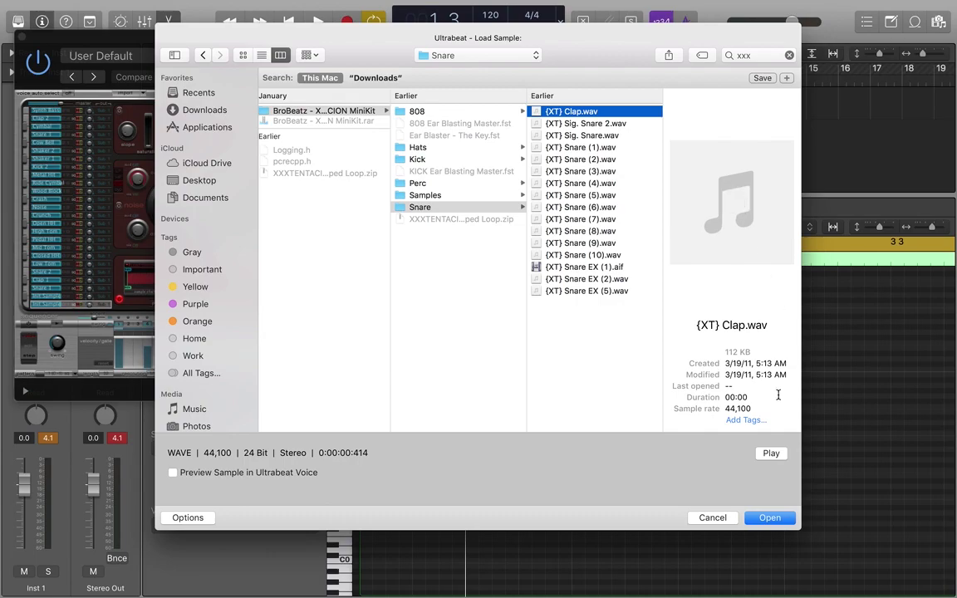
left_click(769, 517)
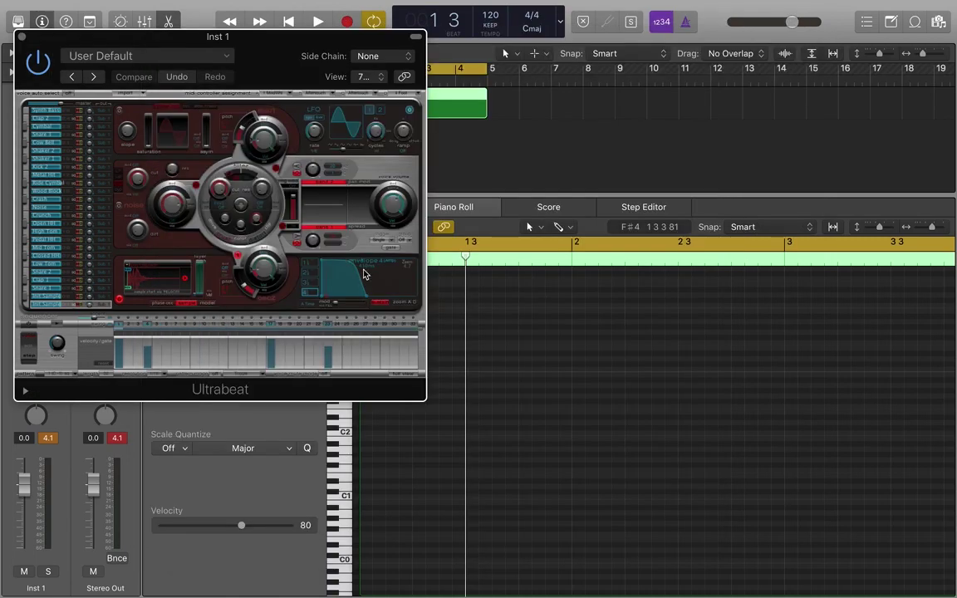
Close Ultrabeat, set the project tempo to 130 and return the playhead to the start
left_click(27, 37)
double_click(404, 101)
double_click(404, 101)
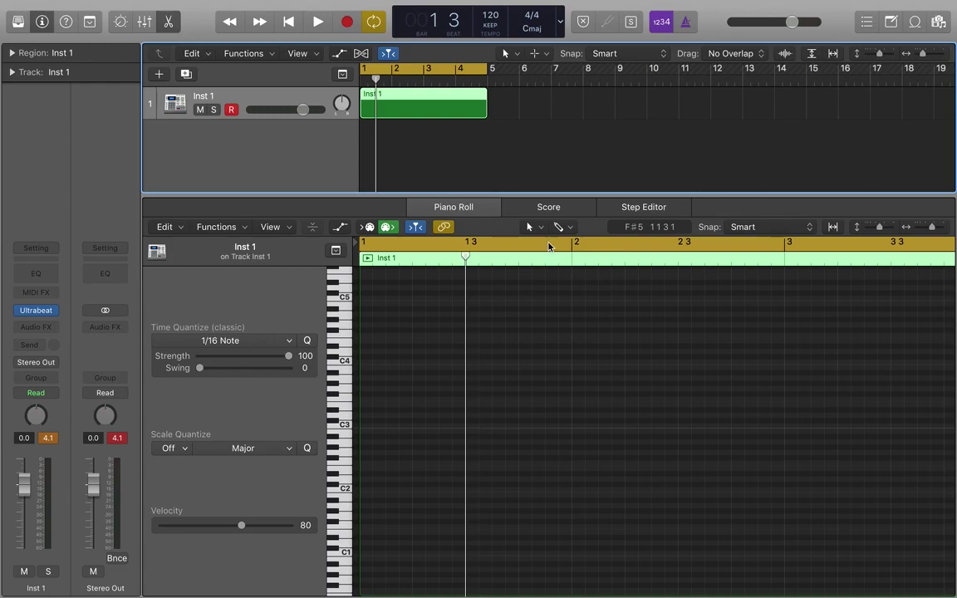
left_click_drag(375, 98, 470, 106)
key("Return")
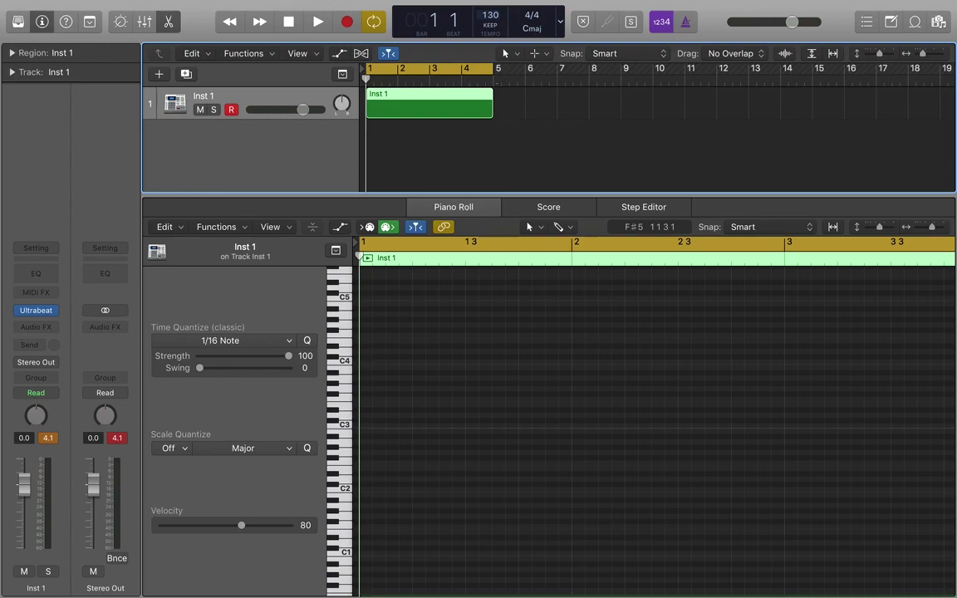
Enlarge the Piano Roll, add a C1 note on beat 3 of bar 1 and lower Inst 1's volume to -6.0 dB
left_click_drag(457, 195, 451, 112)
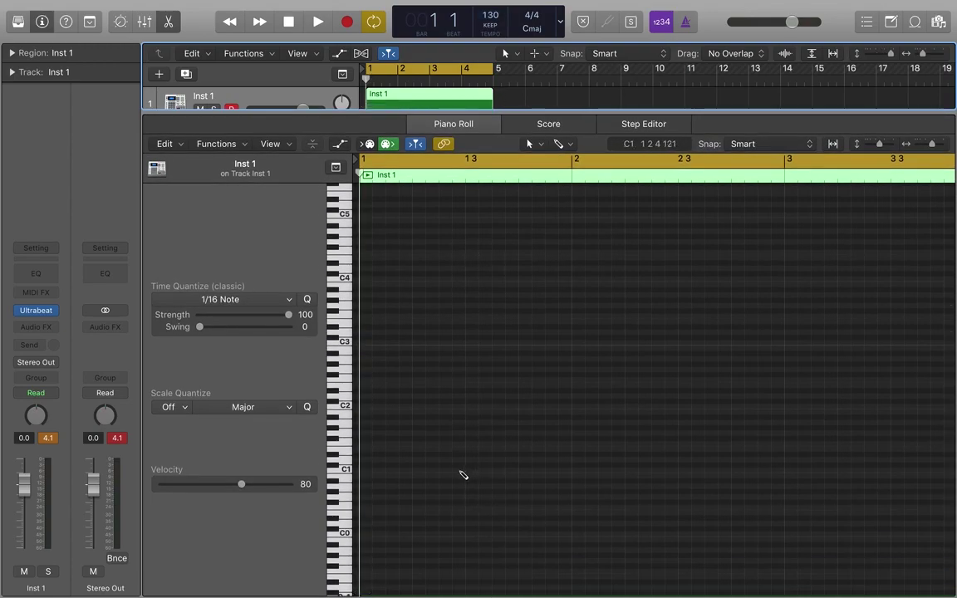
left_click(467, 470)
left_click_drag(334, 121, 334, 166)
left_click_drag(301, 110, 284, 110)
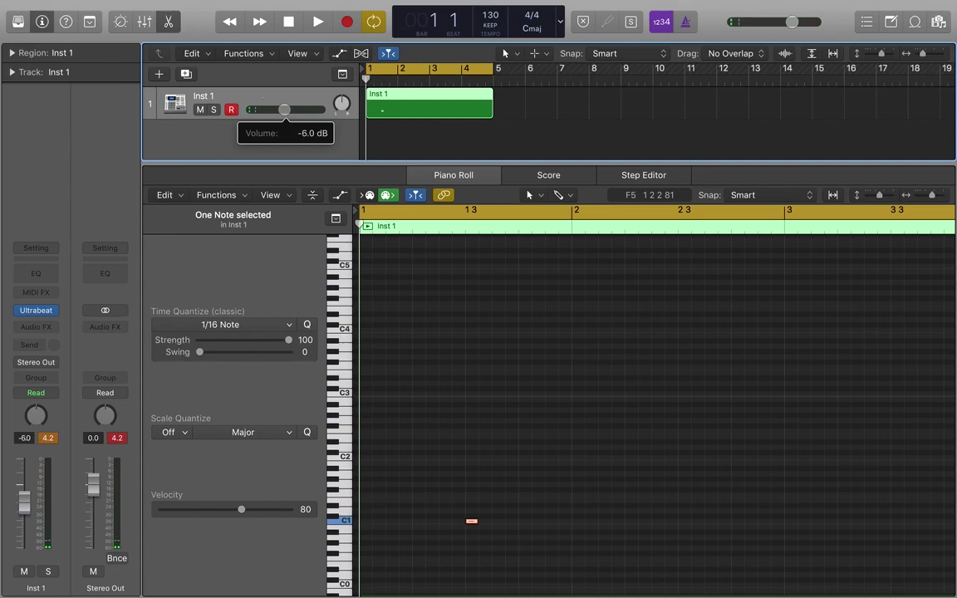
Add C1 clap notes on beat 3 of bars 2, 3 and 4 in the Inst 1 region
left_click(683, 522)
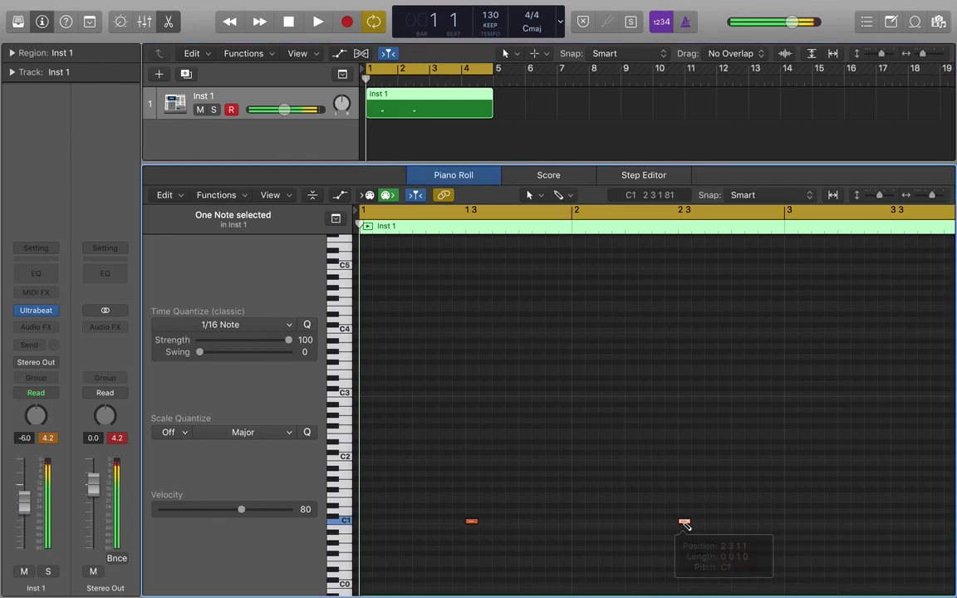
left_click_drag(493, 114, 619, 128)
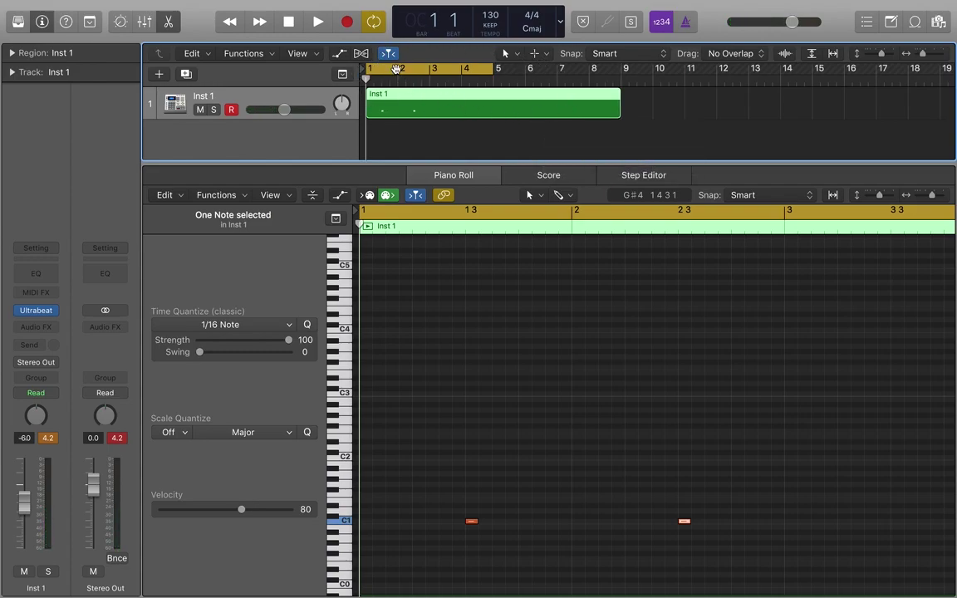
left_click_drag(618, 114, 492, 113)
left_click(445, 77)
left_click(895, 521)
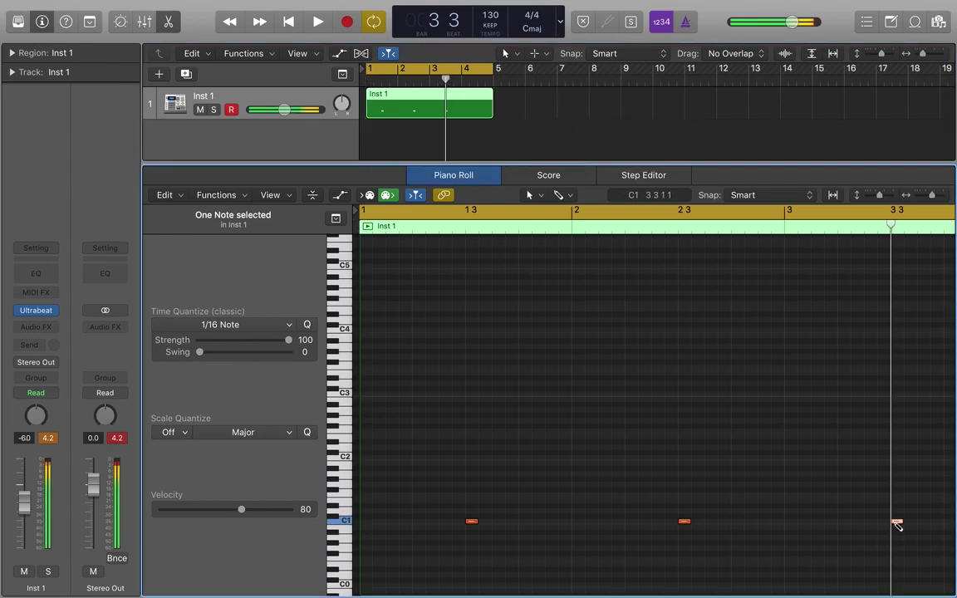
left_click_drag(445, 80, 478, 109)
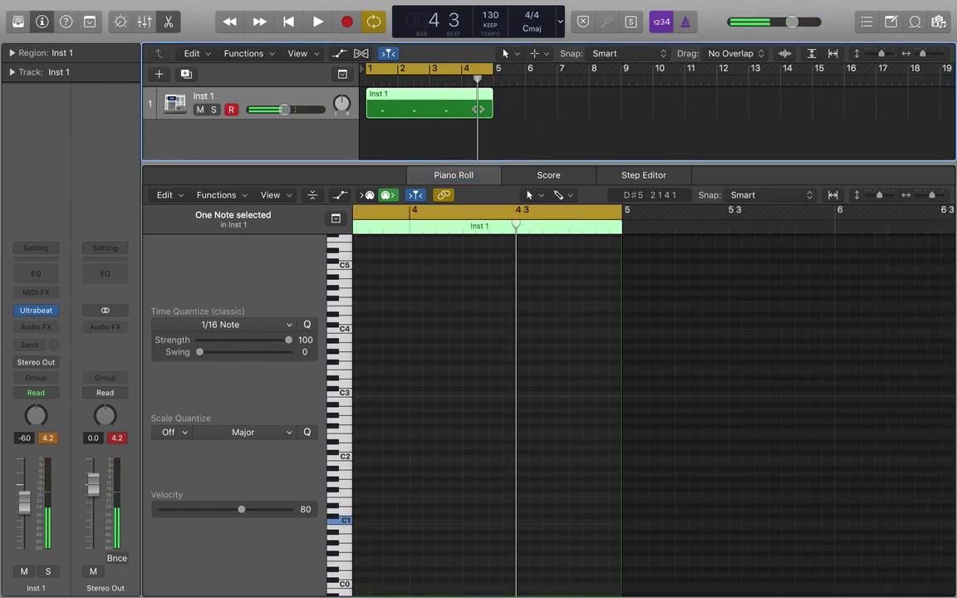
left_click(517, 522)
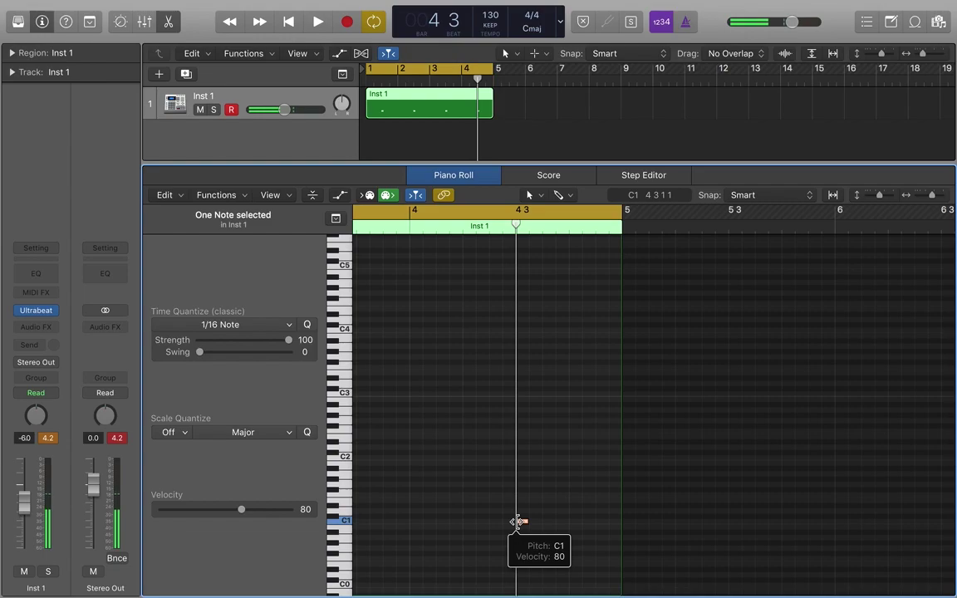
Play back the clap pattern and lower Inst 1's volume to -8.0 dB
key("space")
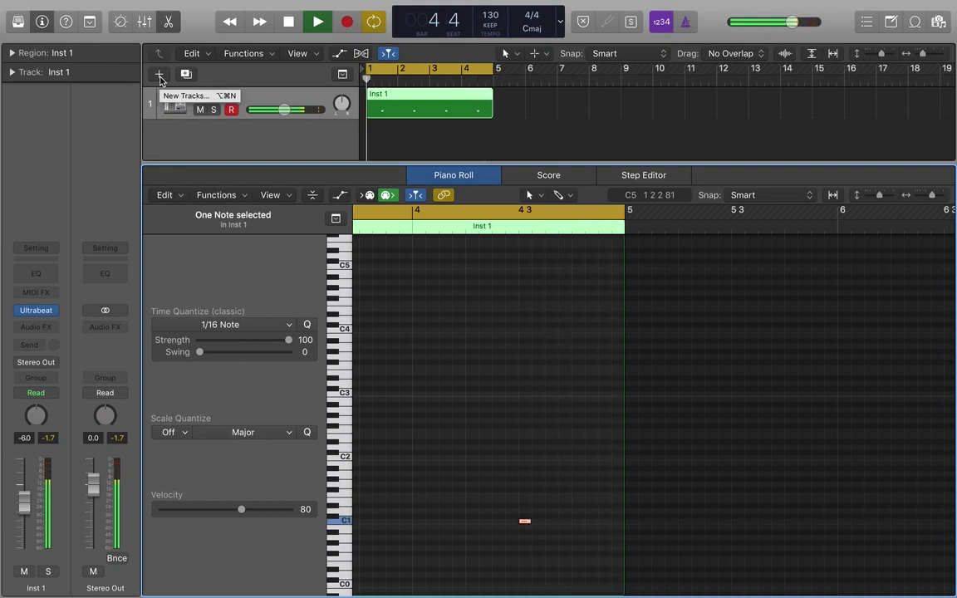
left_click(160, 74)
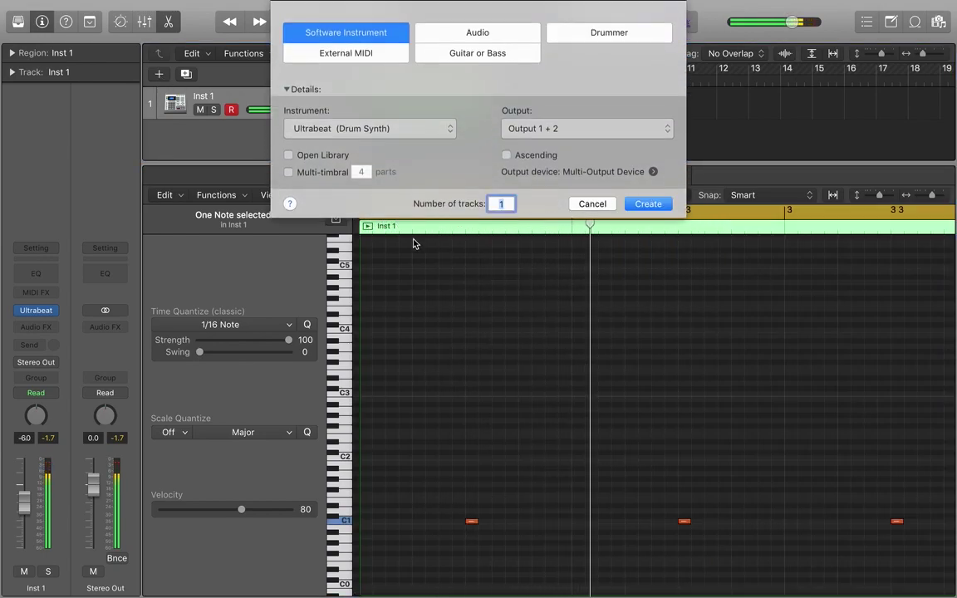
left_click(592, 203)
left_click_drag(285, 110, 280, 110)
Create a second Ultrabeat software instrument track and add an empty MIDI region on it spanning bars 1 to 4
key("alt+super+n")
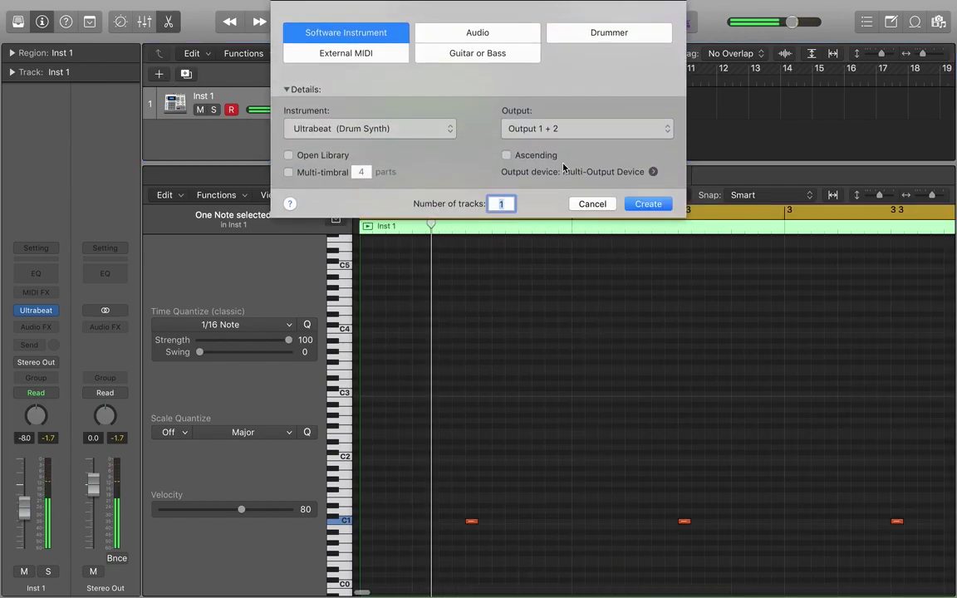
left_click(648, 204)
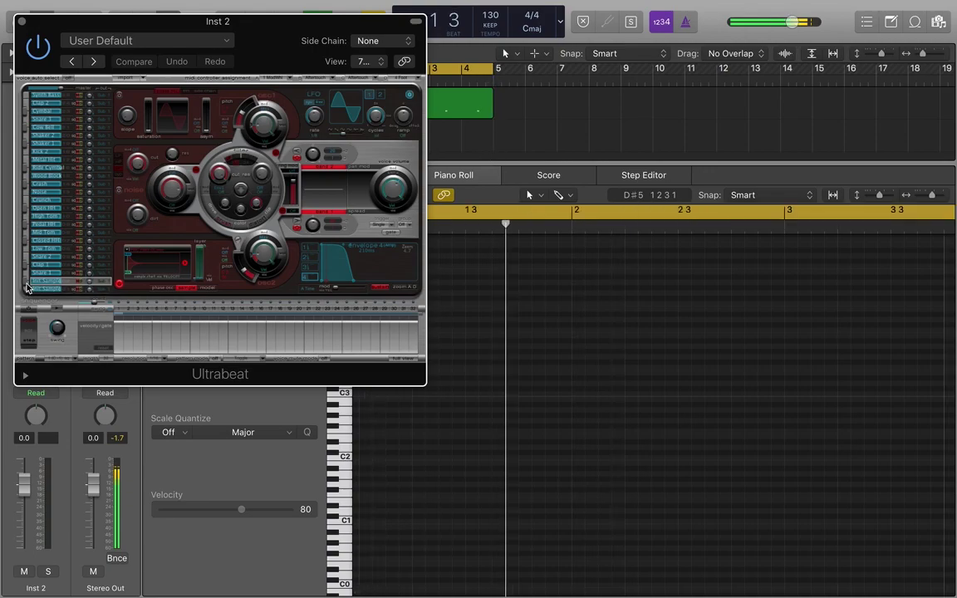
left_click(22, 20)
right_click(363, 143)
left_click(388, 141)
left_click_drag(397, 139, 495, 138)
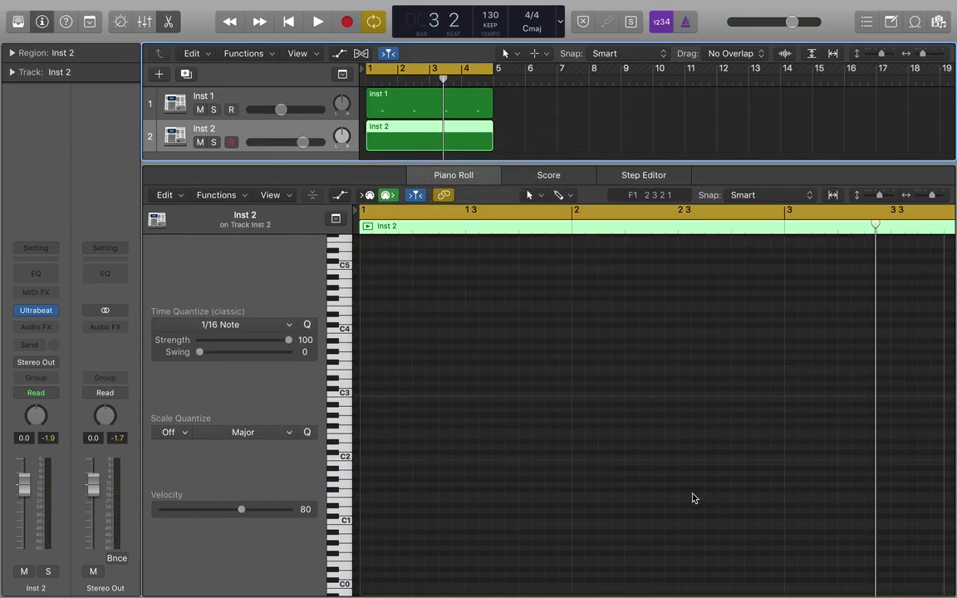
Place a C#1 note at the start of the Inst 2 region and lower the track's volume to -15.0 dB
left_click(365, 522)
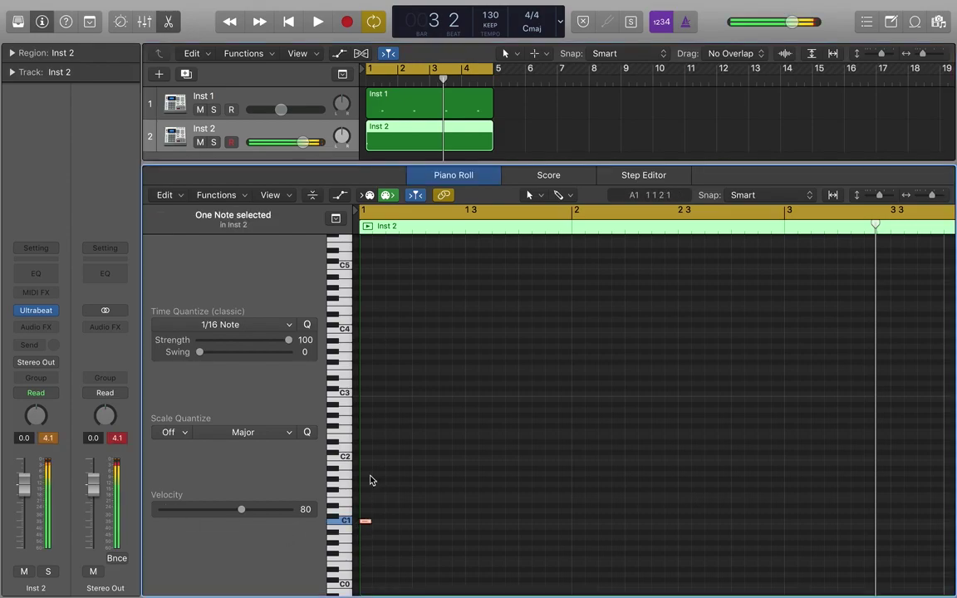
left_click_drag(365, 525, 365, 518)
left_click_drag(304, 142, 287, 142)
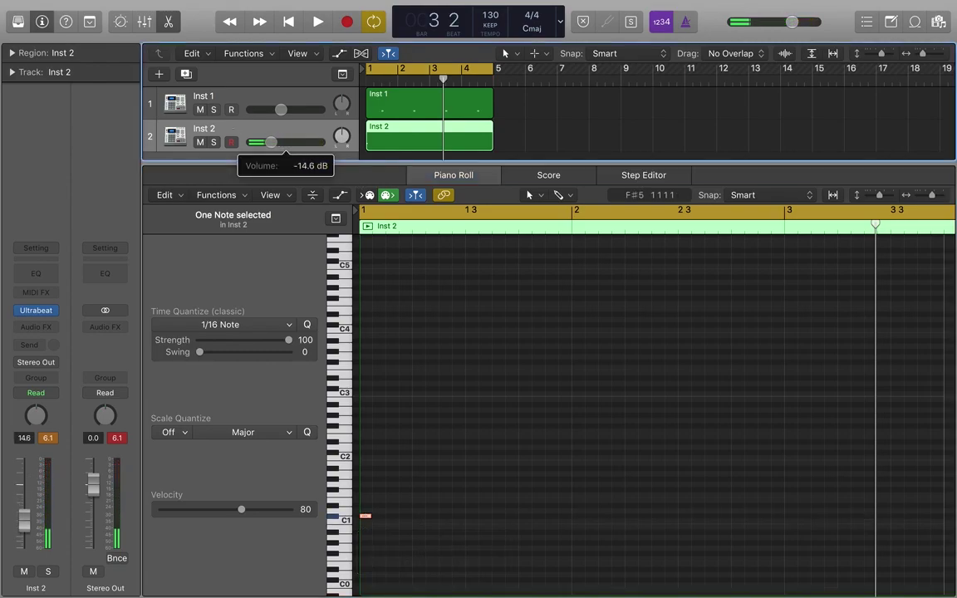
left_click_drag(270, 142, 270, 142)
Lengthen the C#1 note to an eighth and repeat it across bar 1, playing the pattern back from the start
left_click_drag(368, 515, 383, 515)
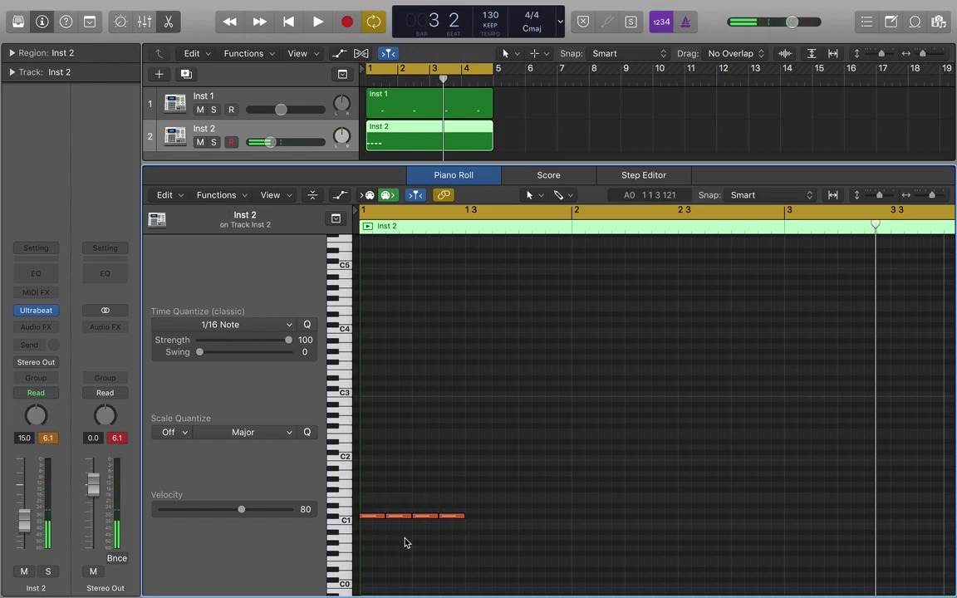
left_click(289, 21)
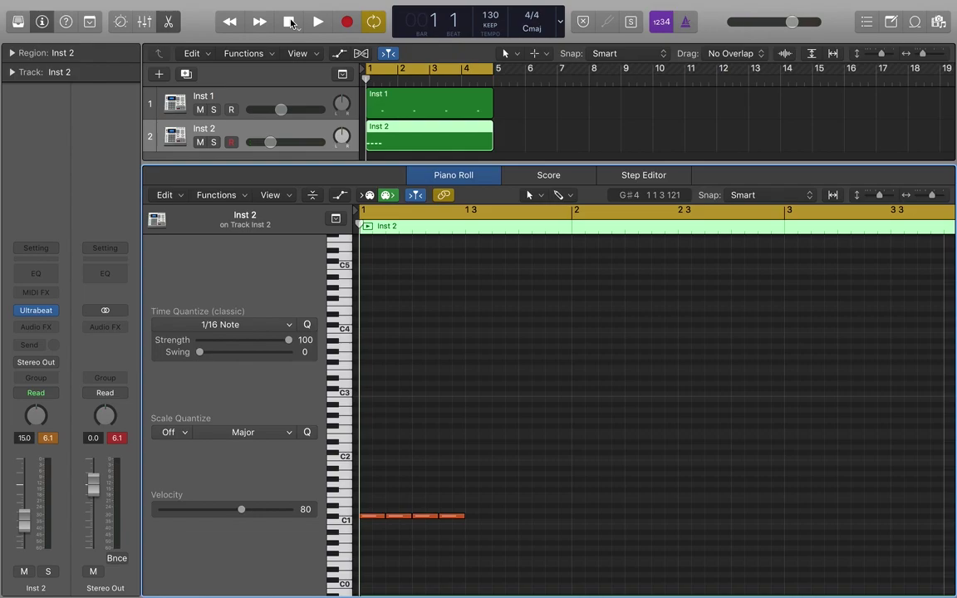
key("space")
left_click(289, 22)
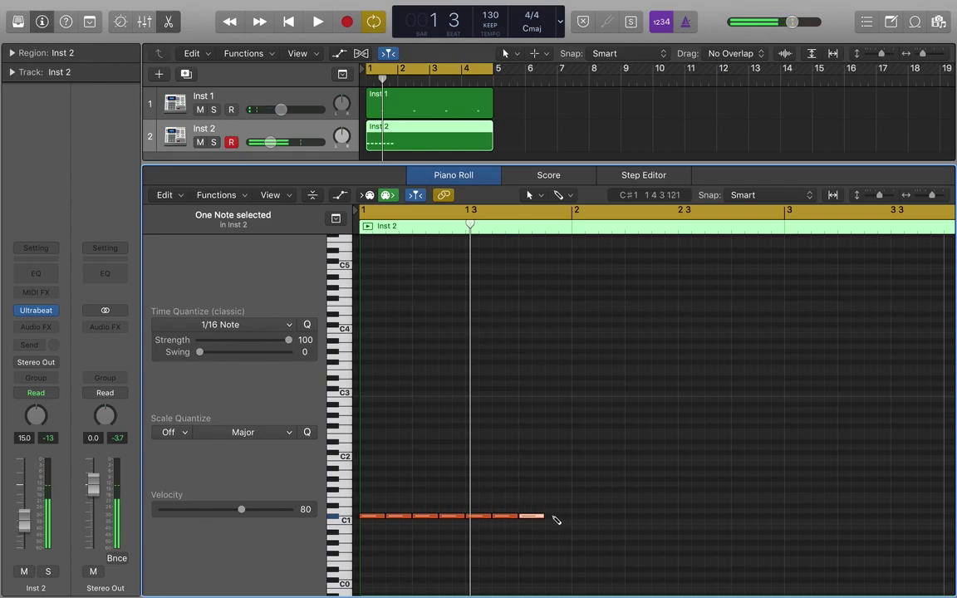
Duplicate the eight C#1 notes of bar 1 into bar 2 and play back the result
left_click_drag(586, 479, 353, 554)
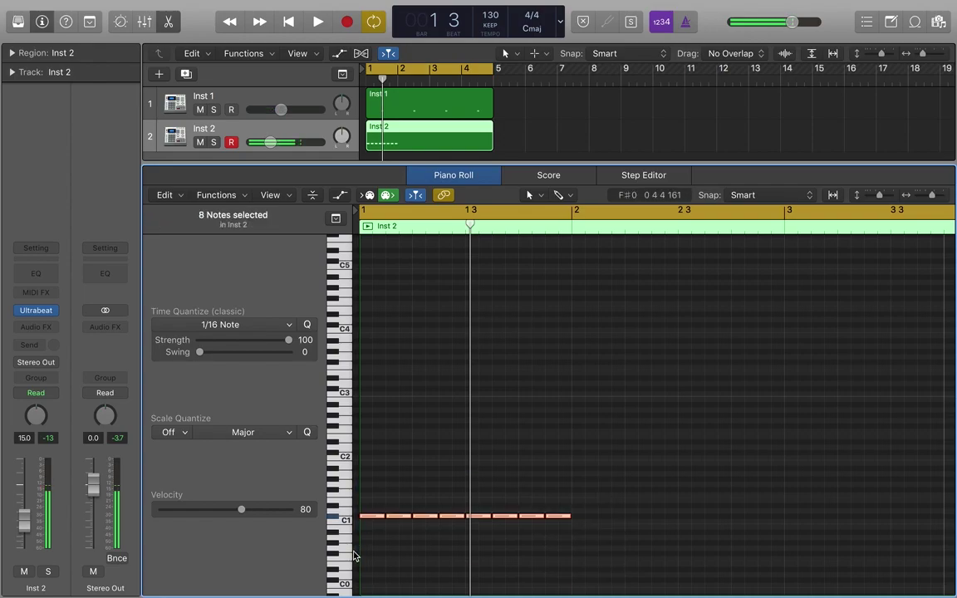
left_click(575, 230)
key("super+r")
key("space")
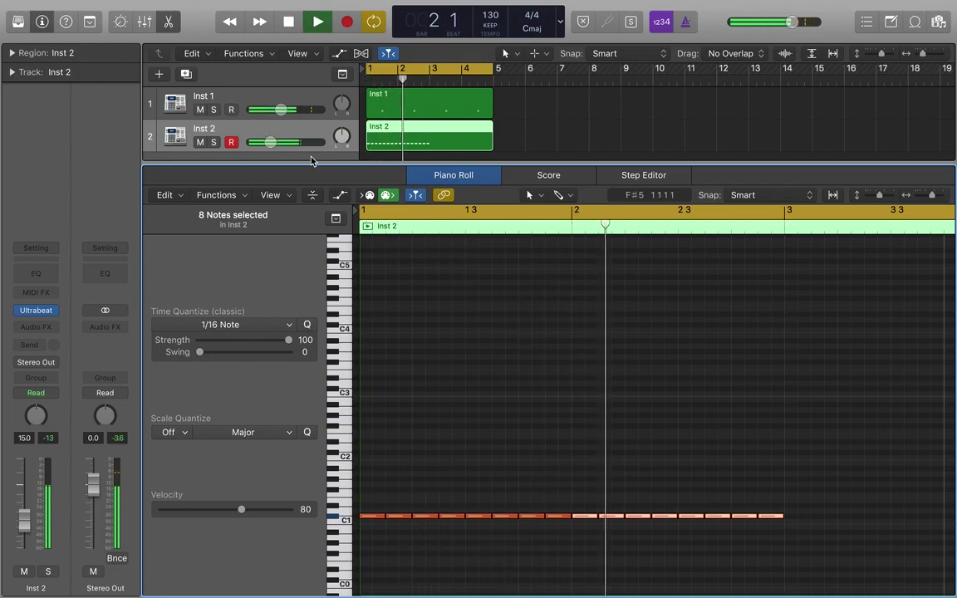
key("space")
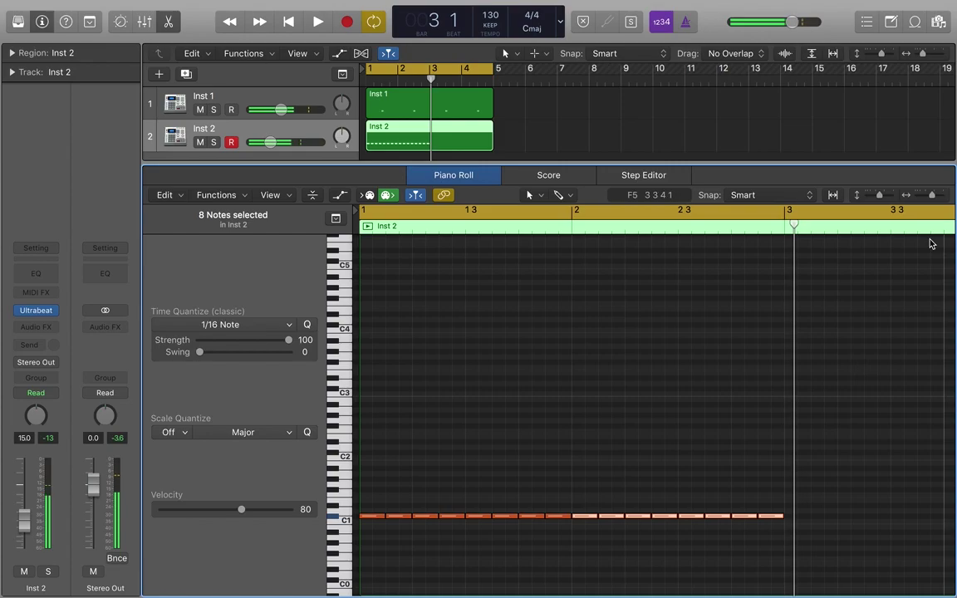
Copy all 16 C#1 notes of bars 1 and 2 into bars 3 and 4 of the Inst 2 region
left_click_drag(934, 195, 928, 195)
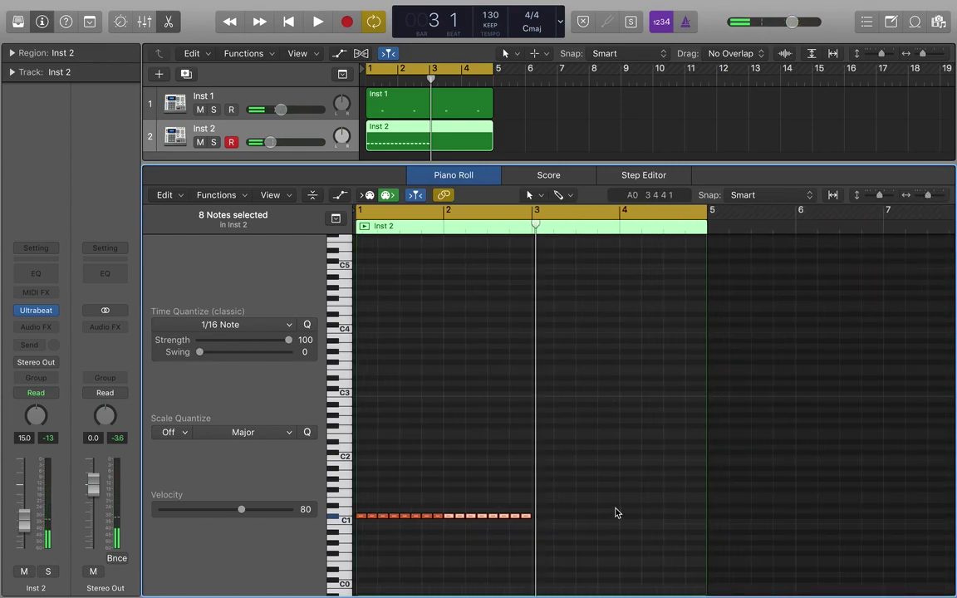
left_click_drag(548, 508, 358, 535)
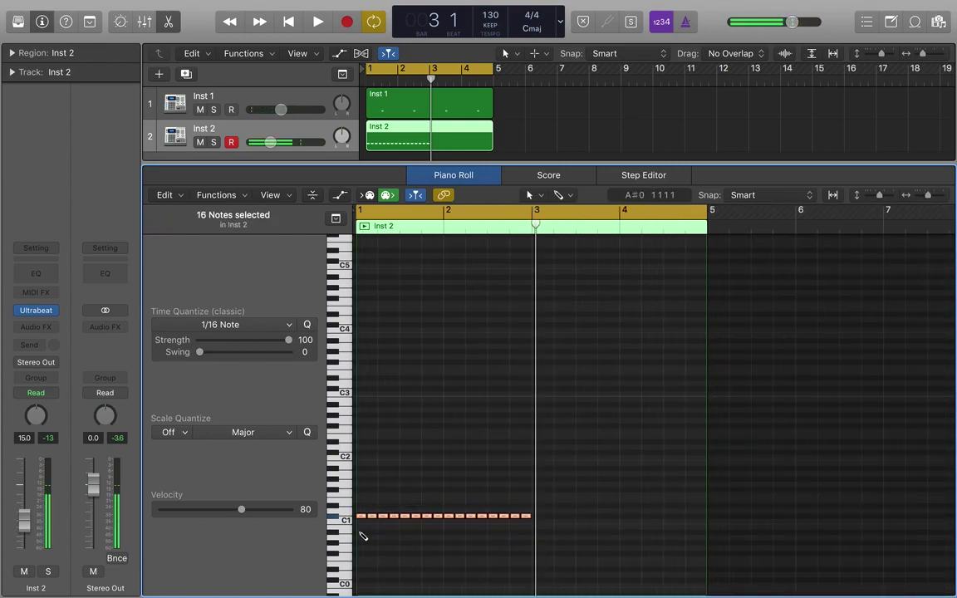
key("super+v")
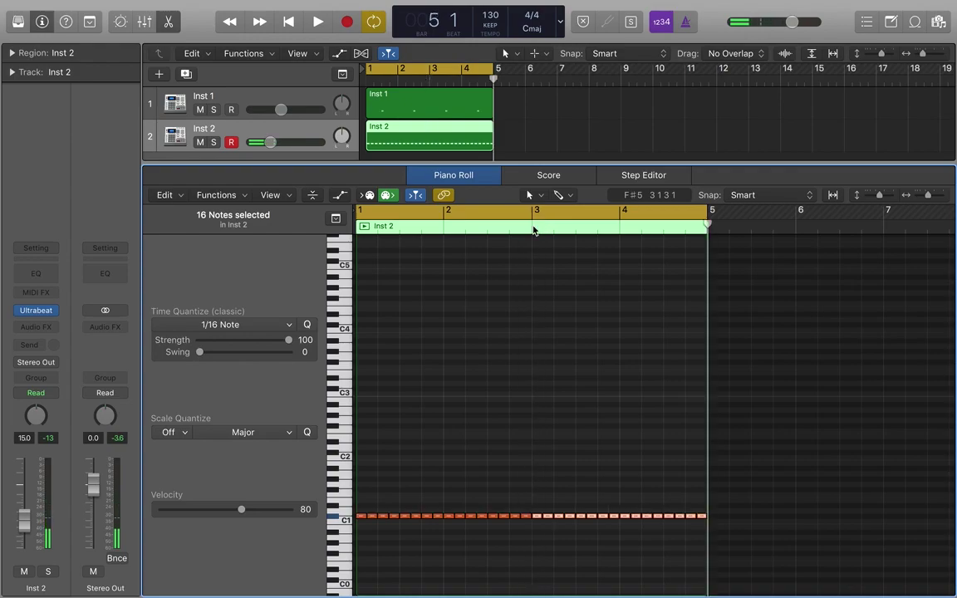
Play the loop from the start while lowering the Inst 2 volume to -20.0 dB and the Inst 1 volume to -10.2 dB
key("Return")
key("space")
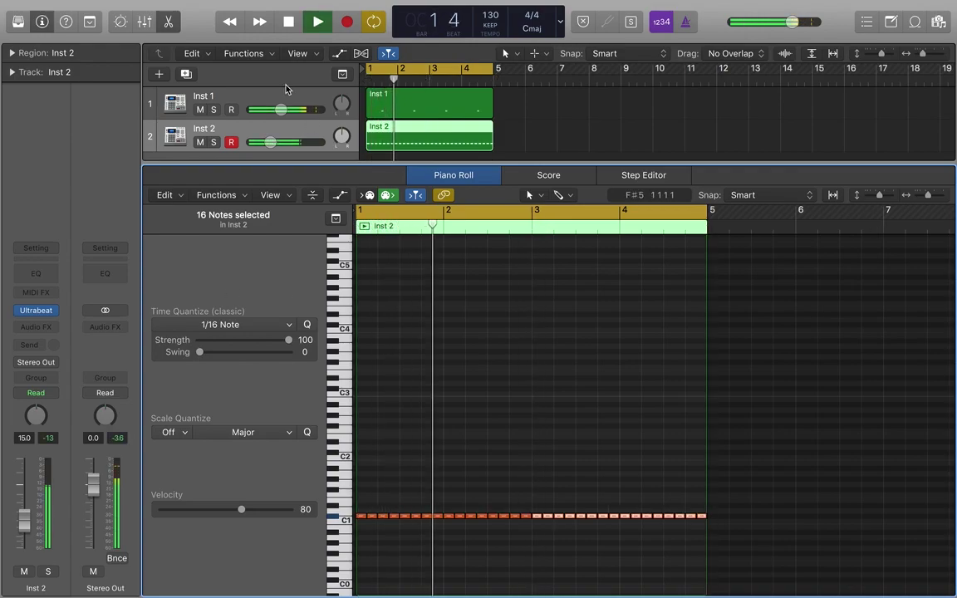
left_click_drag(270, 147, 263, 148)
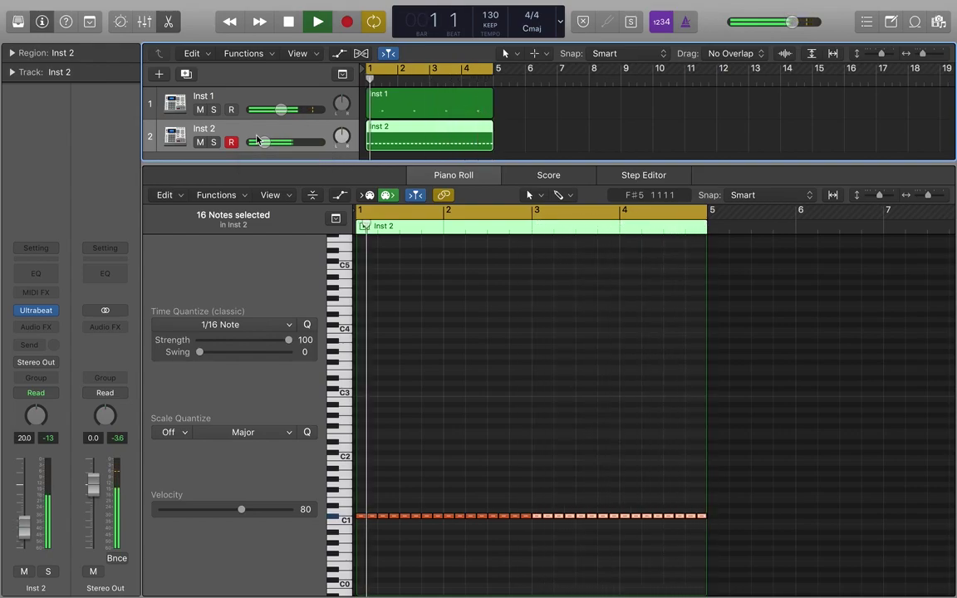
left_click_drag(281, 110, 278, 111)
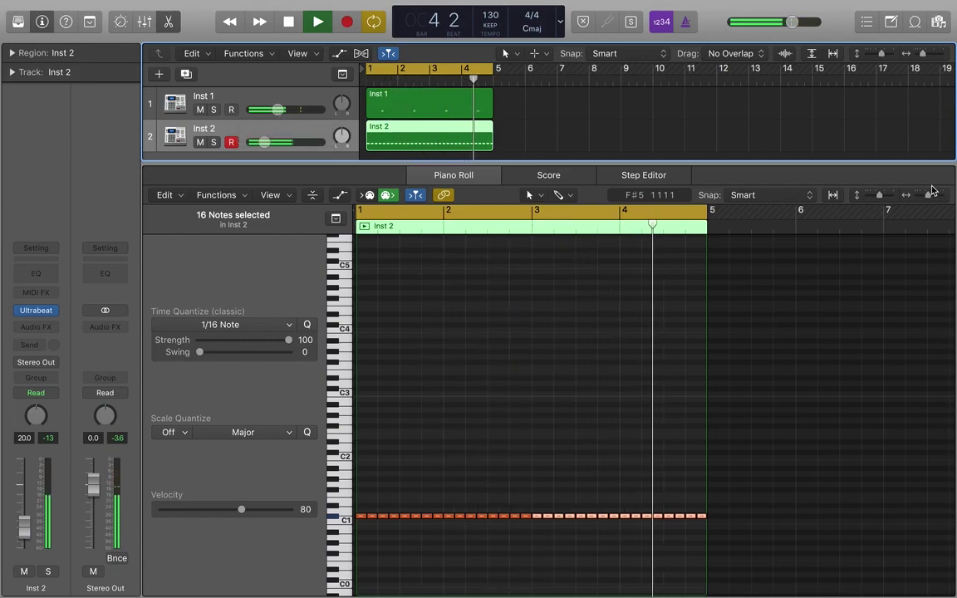
key("space")
left_click(289, 29)
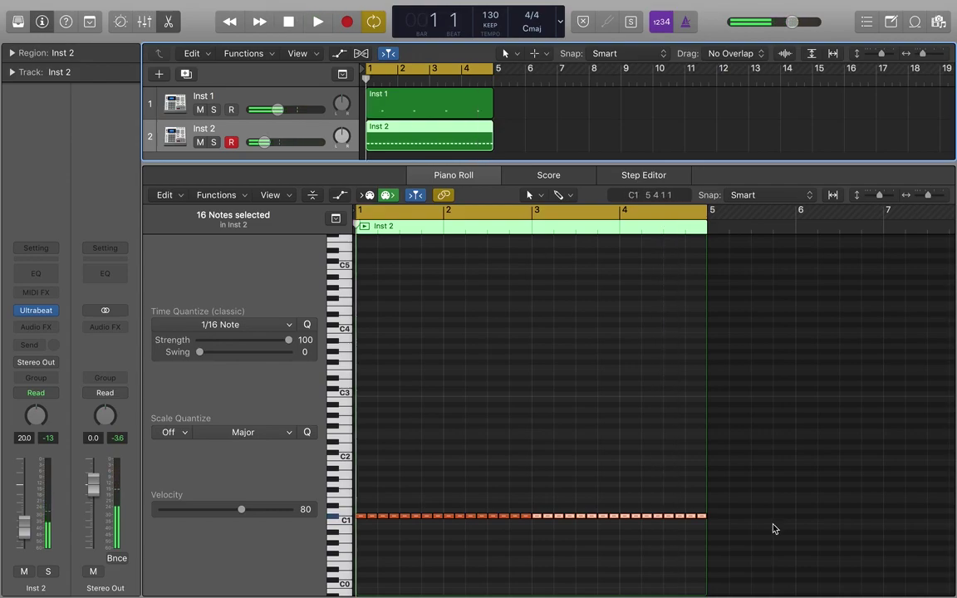
Play back the beat repeatedly with the Inst 2 notes enlarged, listening for a spot for a fast note roll
left_click(773, 527)
left_click_drag(929, 198, 880, 199)
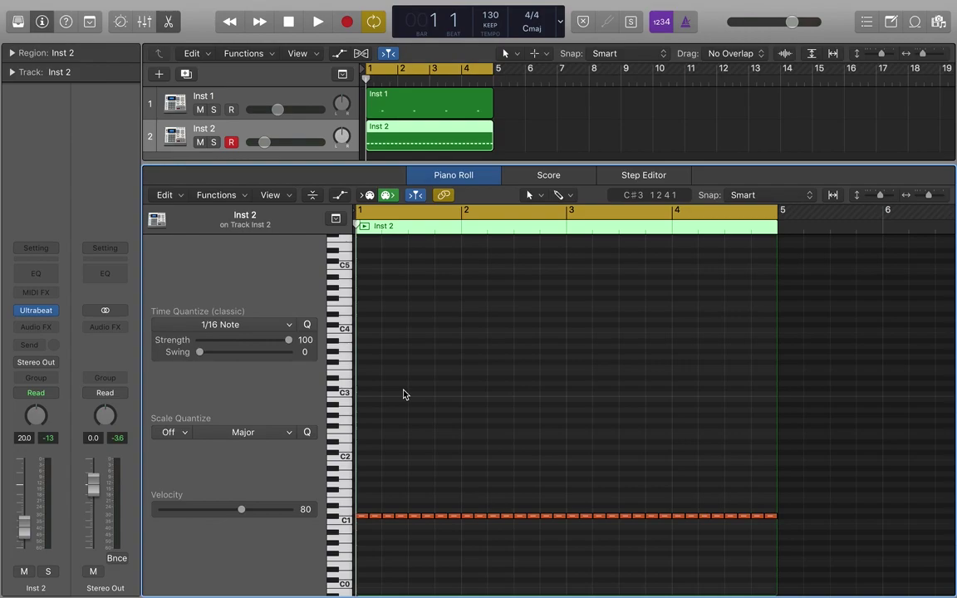
key("space")
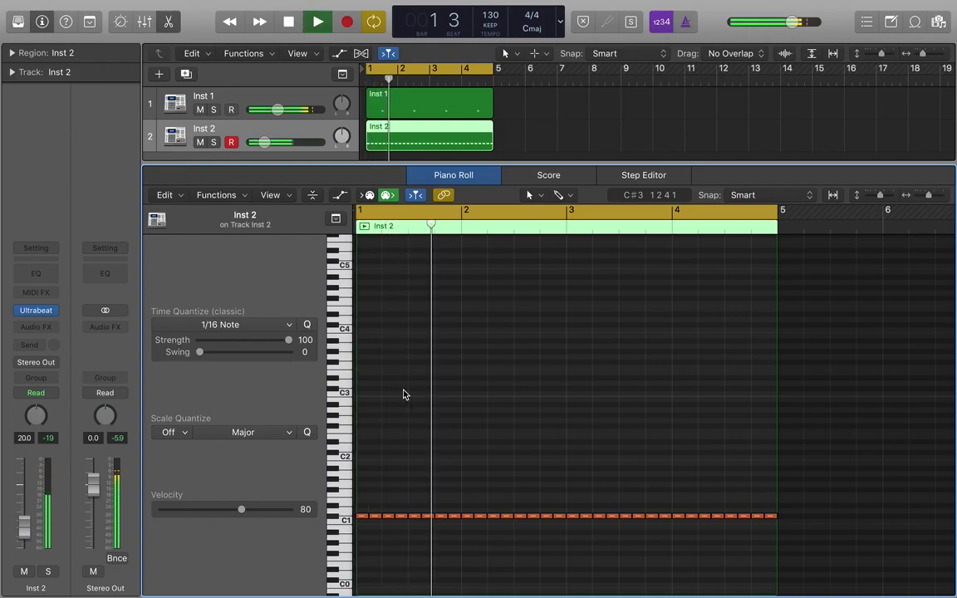
left_click_drag(939, 200, 937, 204)
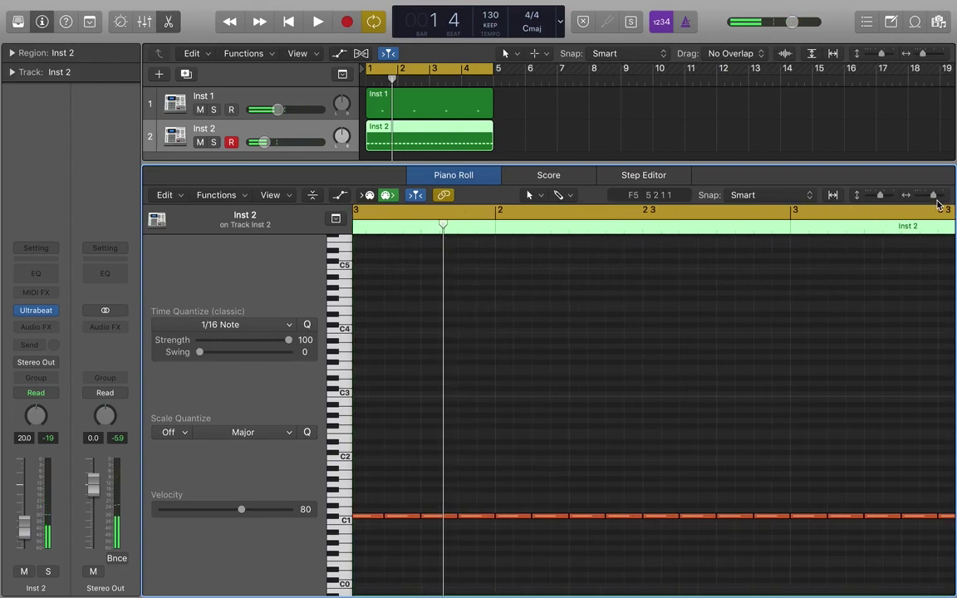
left_click(290, 21)
key("space")
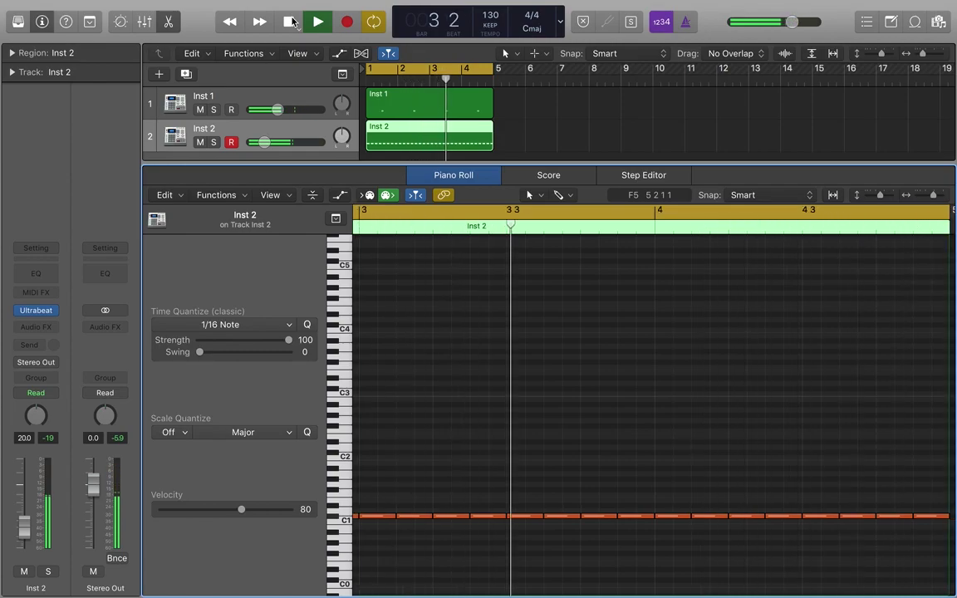
key("space")
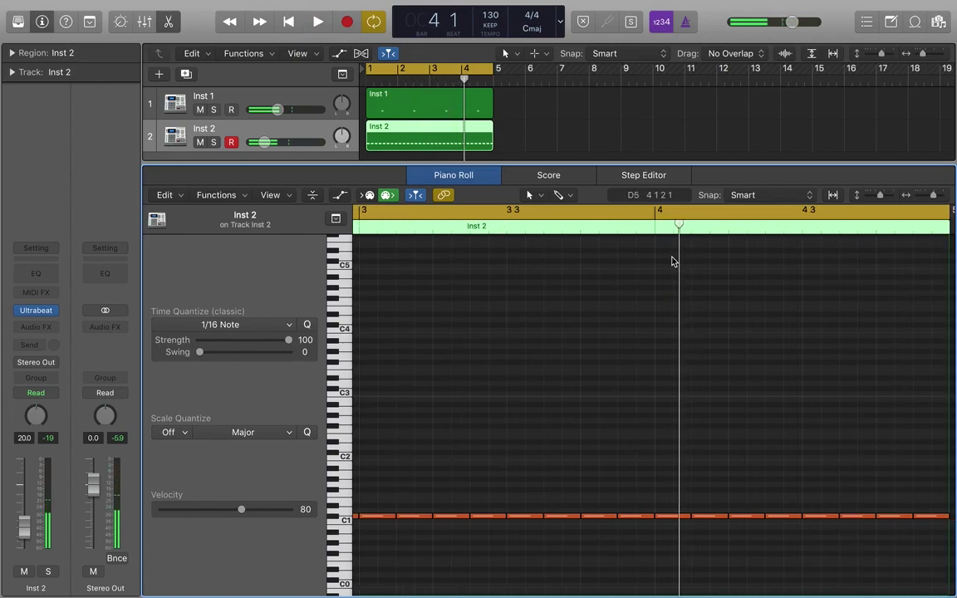
key("Return")
key("space")
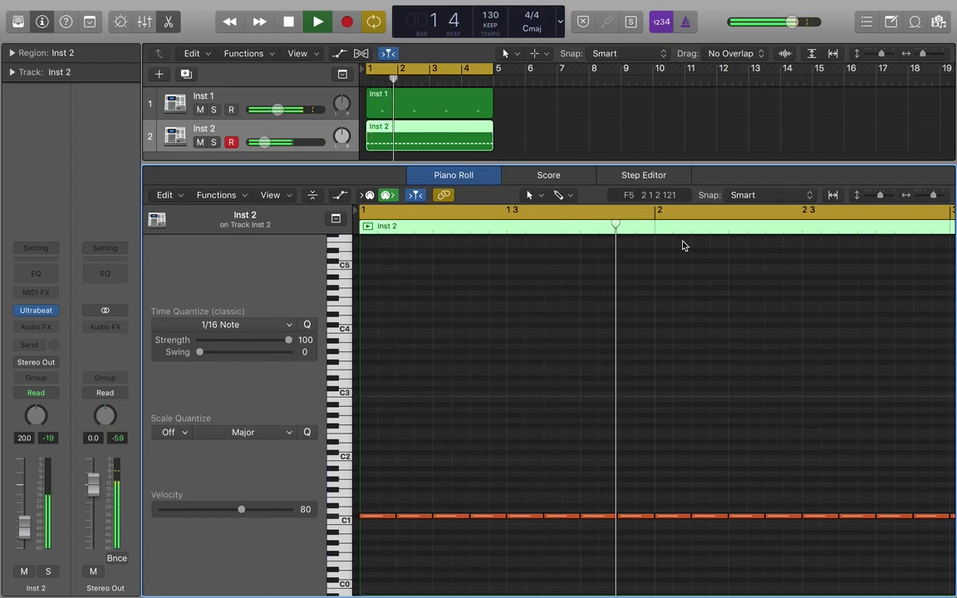
key("Return")
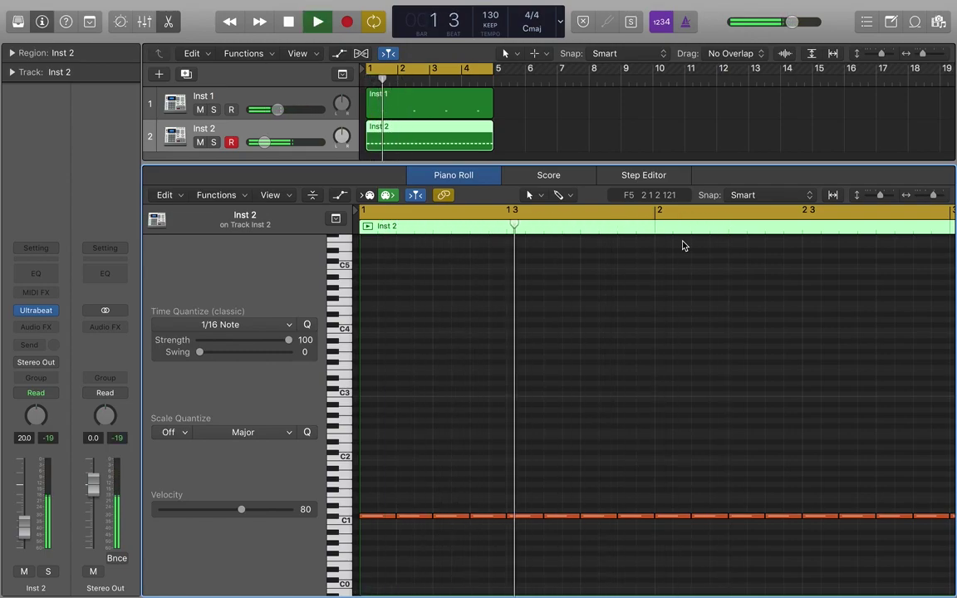
key("space")
Split the C#1 note at bar 2 beat 2 into three equal parts to form a triplet roll
left_click(742, 223)
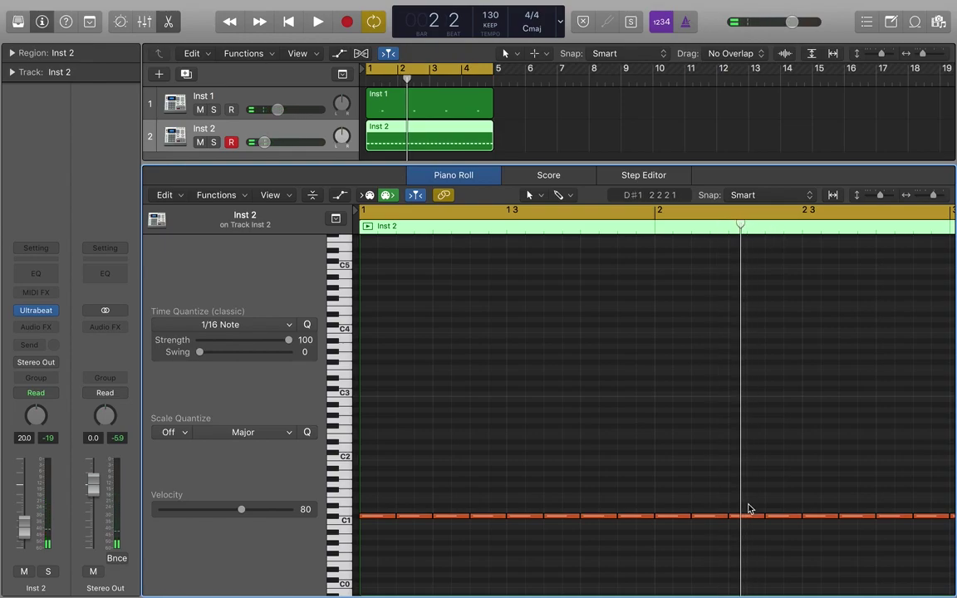
left_click(752, 517)
left_click_drag(933, 196, 942, 201)
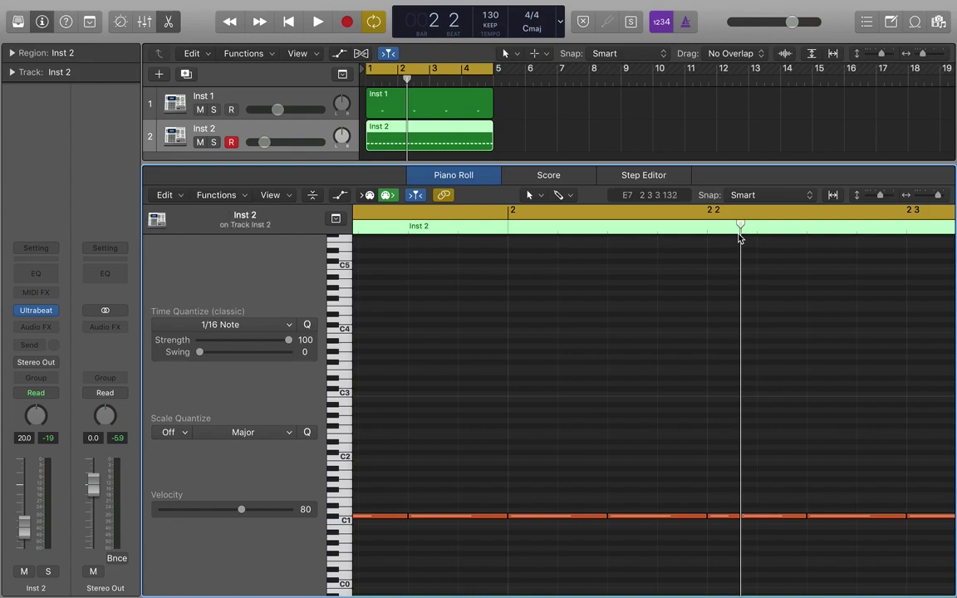
left_click(781, 518)
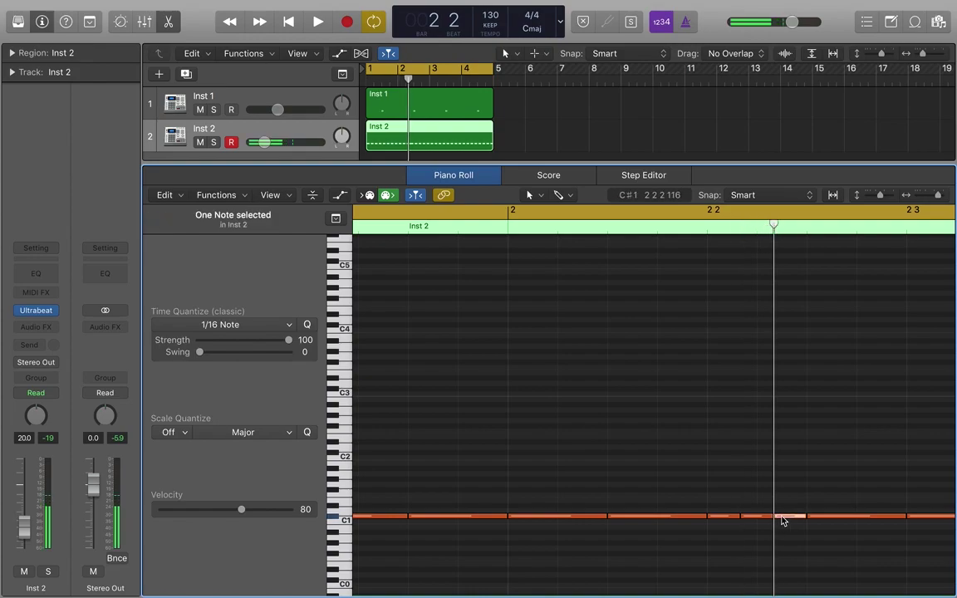
Play on to the end of bar 4 and split the C#1 note at beat 4 into three equal parts
key("space")
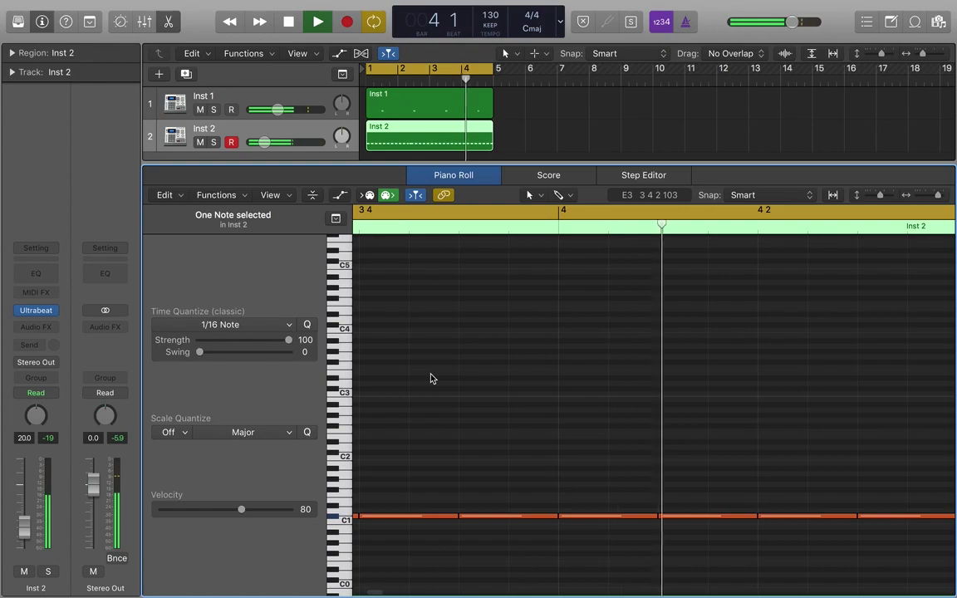
key("space")
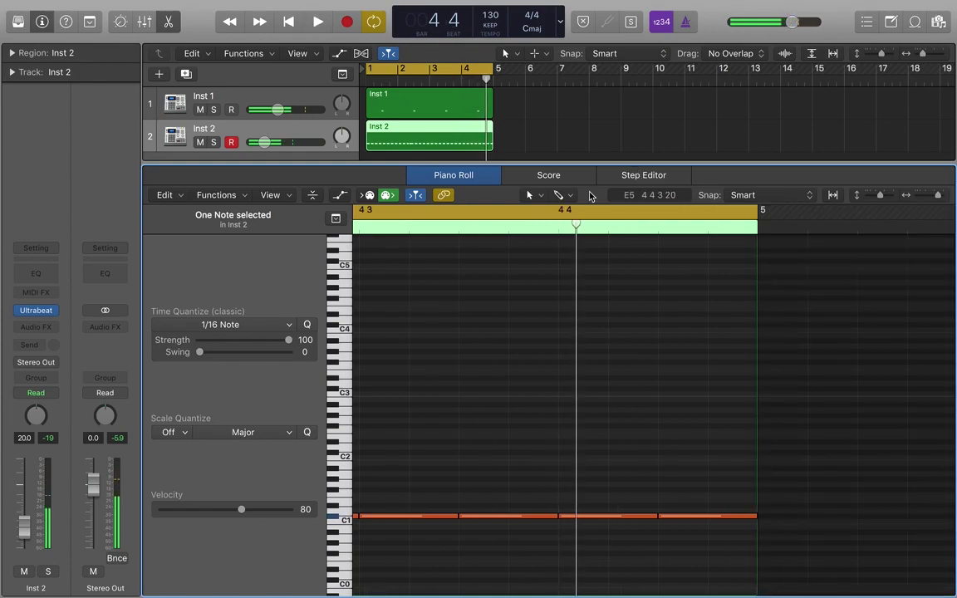
mouse_move(575, 229)
left_mouse_down()
mouse_move(607, 229)
mouse_move(588, 238)
left_mouse_up()
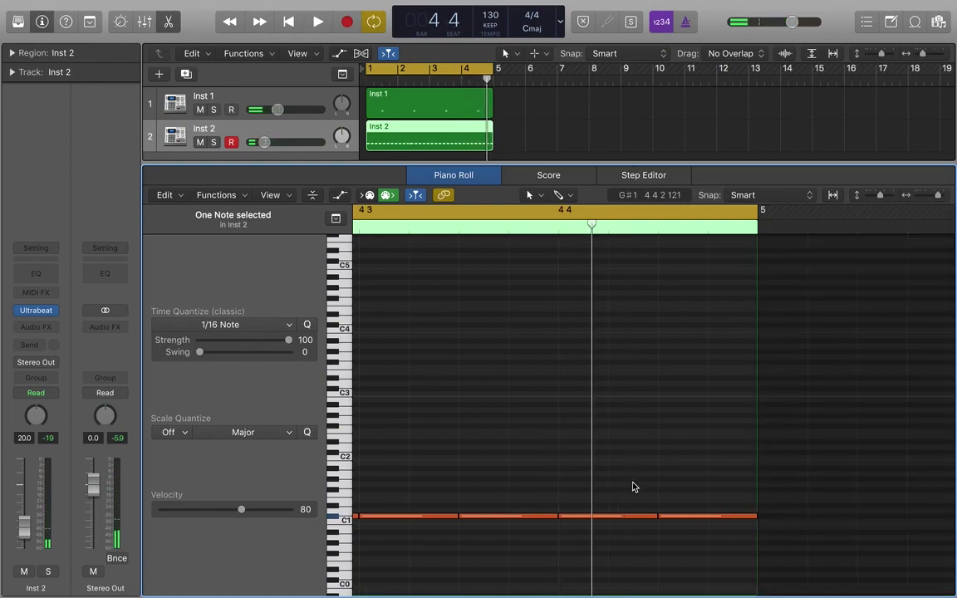
left_click_drag(593, 232, 623, 235)
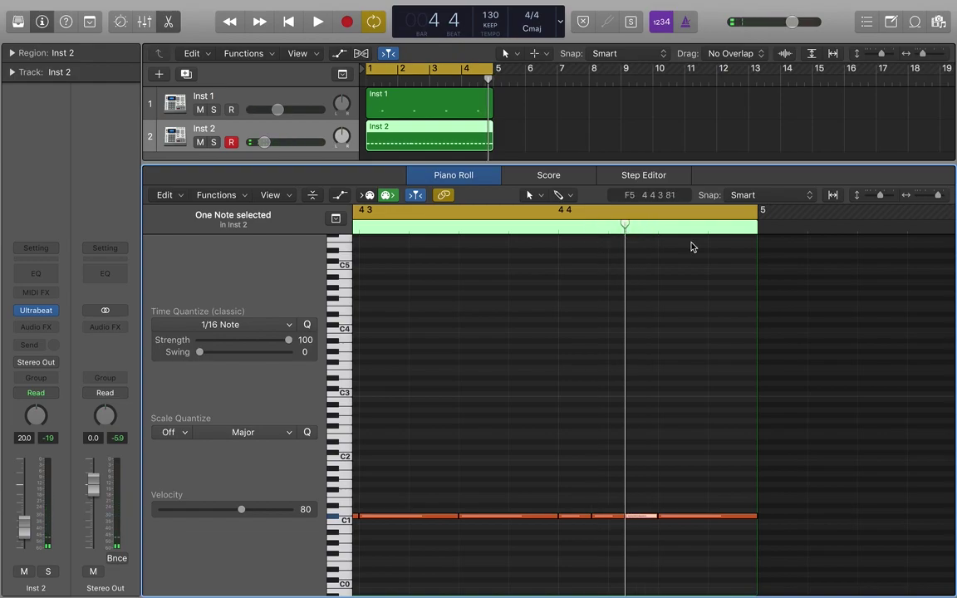
Split the second eighth note of bar 1 into three equal parts and play back the result
left_click_drag(795, 163, 796, 482)
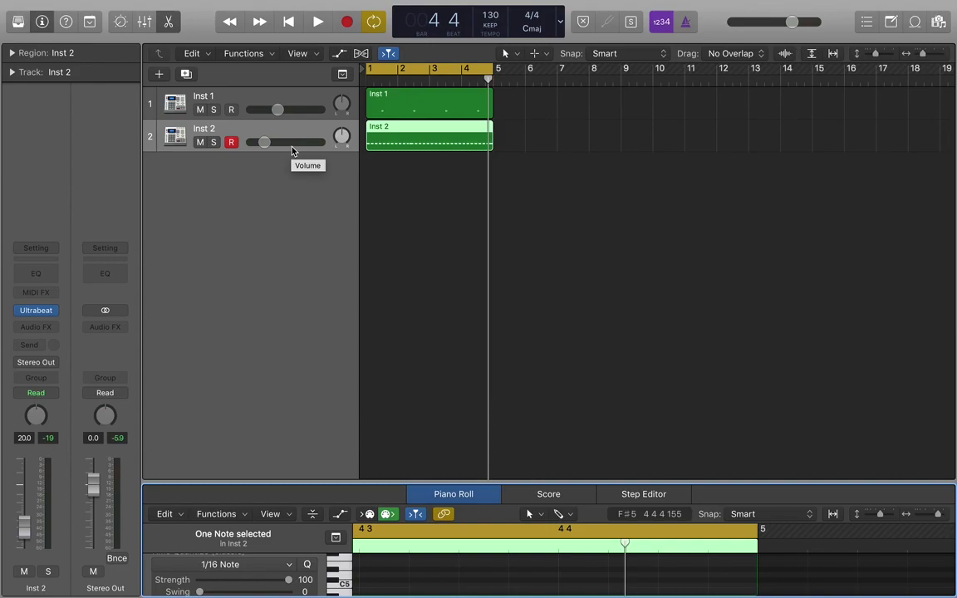
key("space")
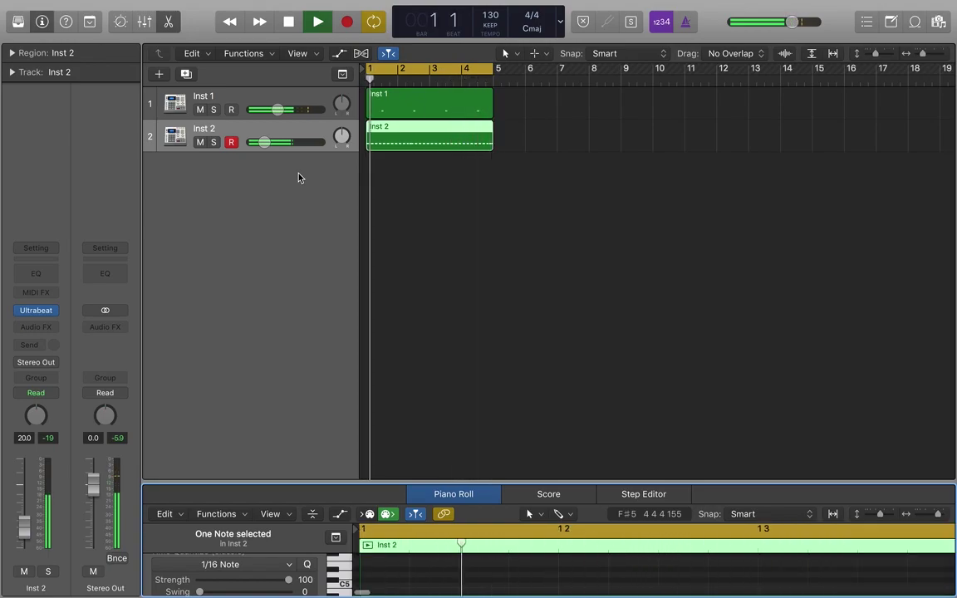
key("space")
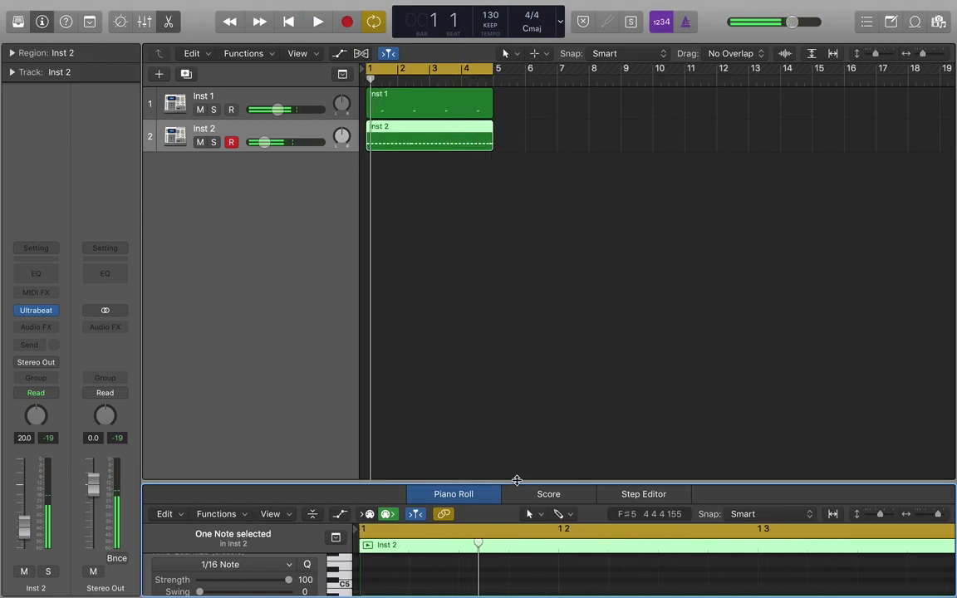
left_click_drag(517, 481, 534, 122)
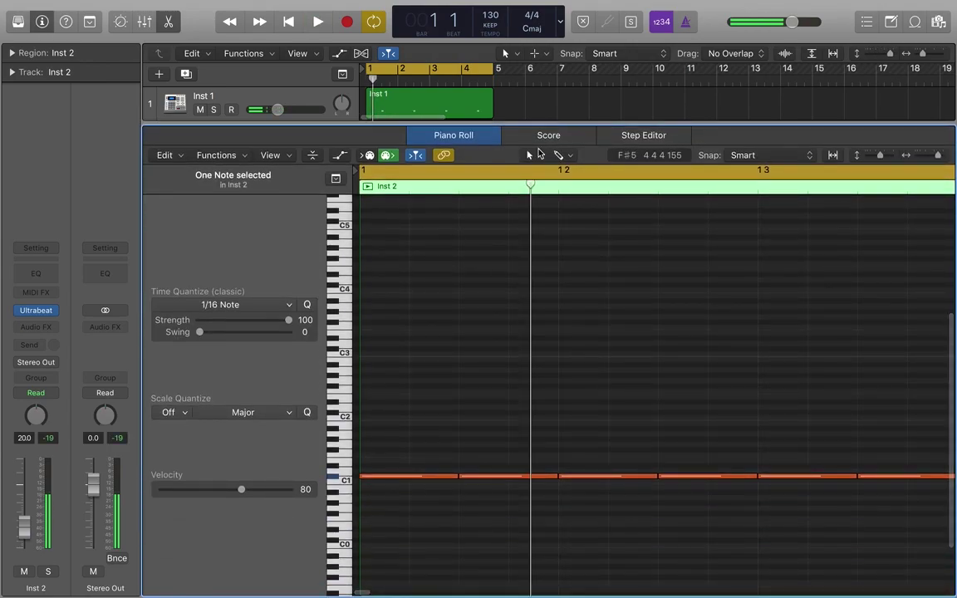
mouse_move(529, 187)
left_mouse_down()
mouse_move(494, 186)
mouse_move(533, 188)
mouse_move(525, 190)
left_mouse_up()
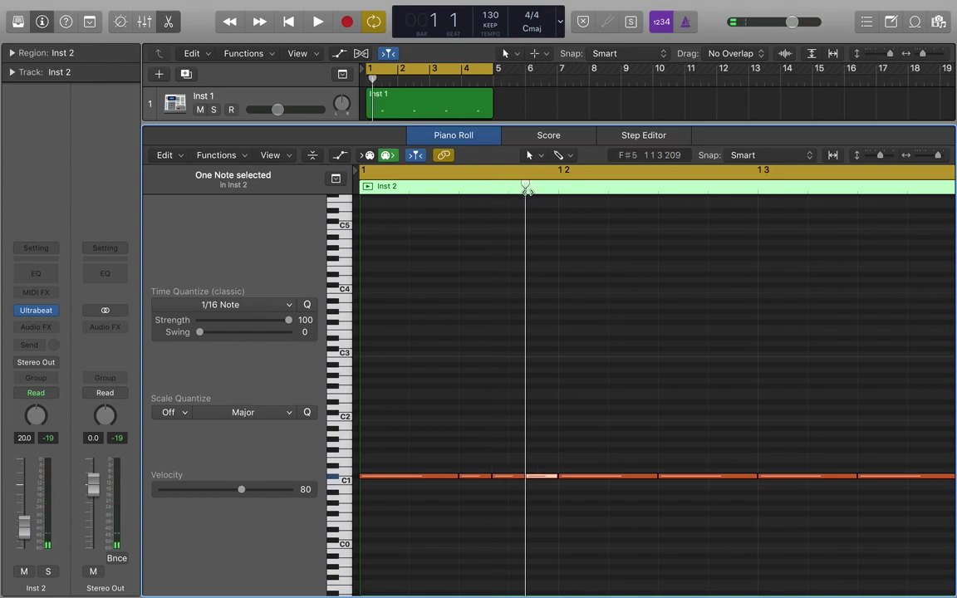
key("space")
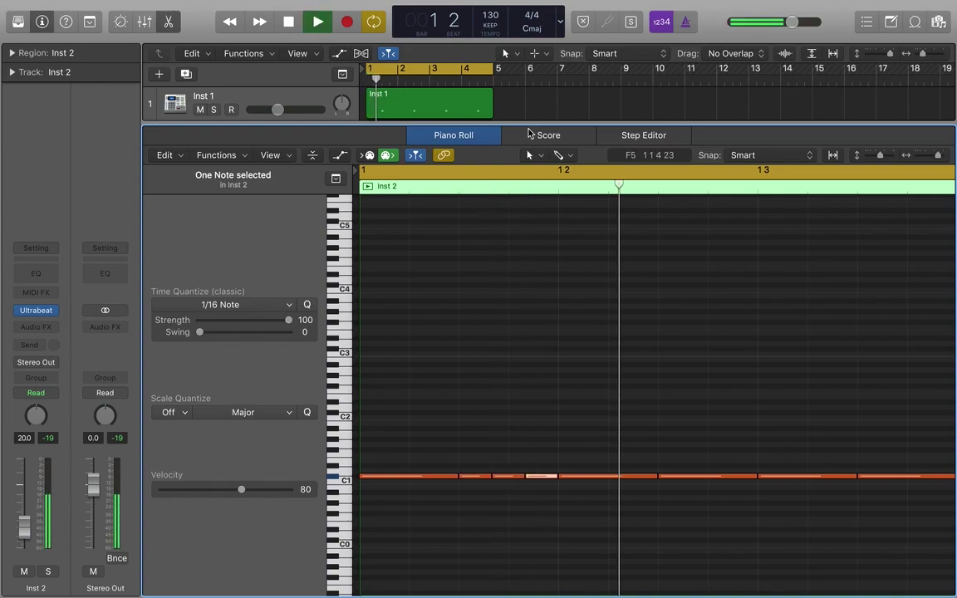
Enlarge the track area and rename the Inst 1 track to Clap and the Inst 2 track to HiHats
left_click_drag(529, 133, 508, 545)
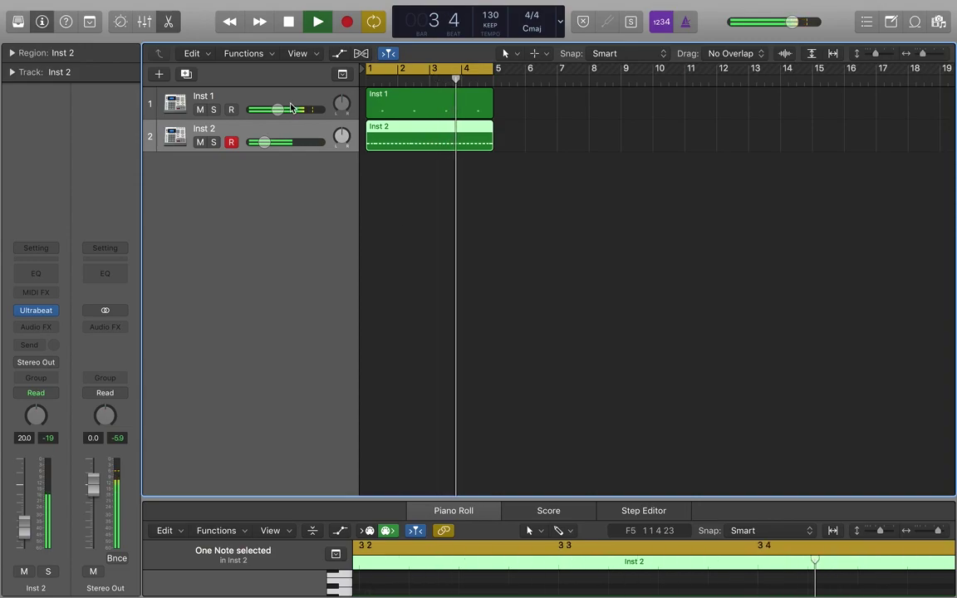
left_click(213, 98)
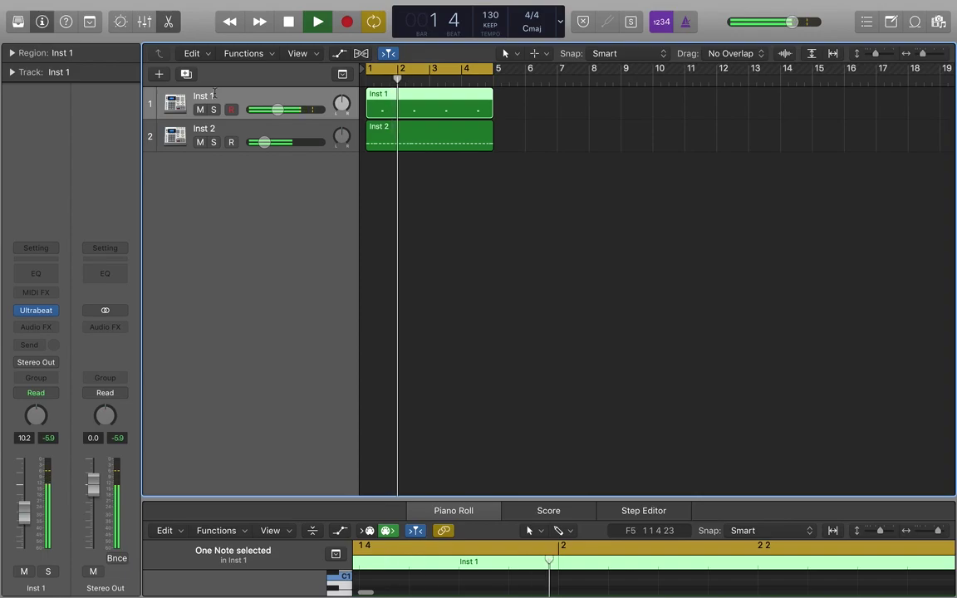
double_click(206, 98)
type("Clap")
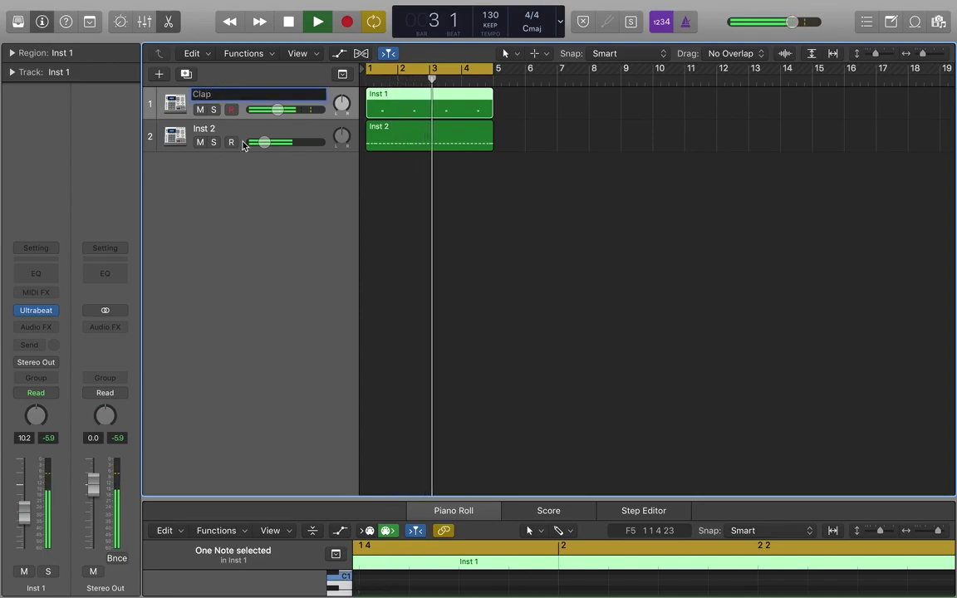
key("Tab")
type("HiHats")
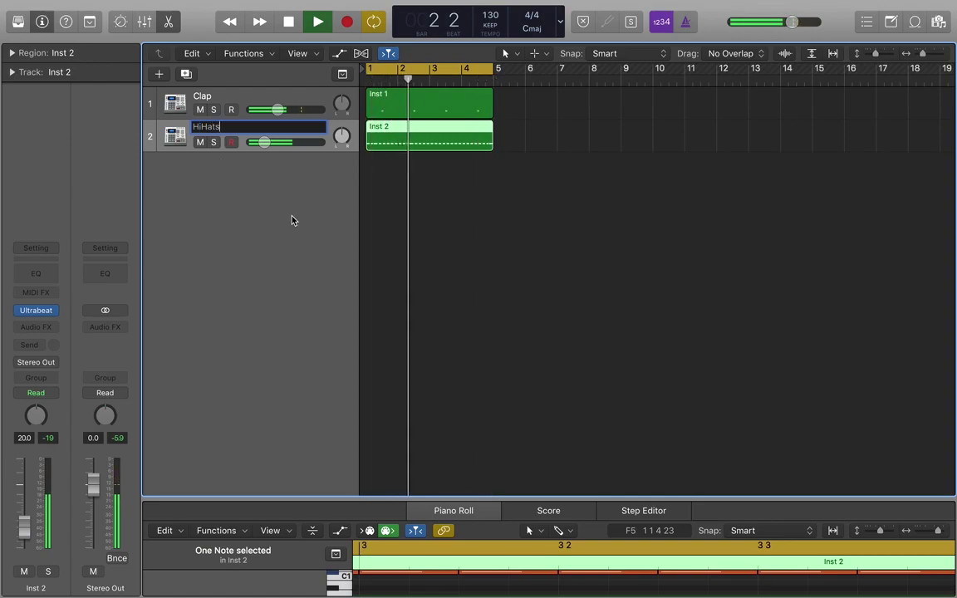
key("Return")
Create one Ultrabeat software instrument track and start loading a sample into its bottom Ultrabeat voice
left_click(163, 77)
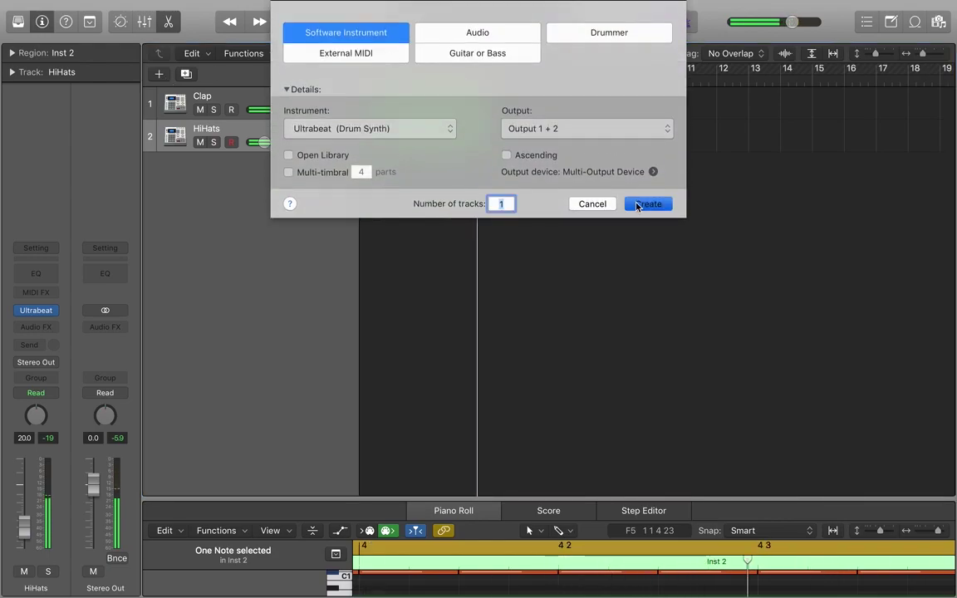
left_click(637, 205)
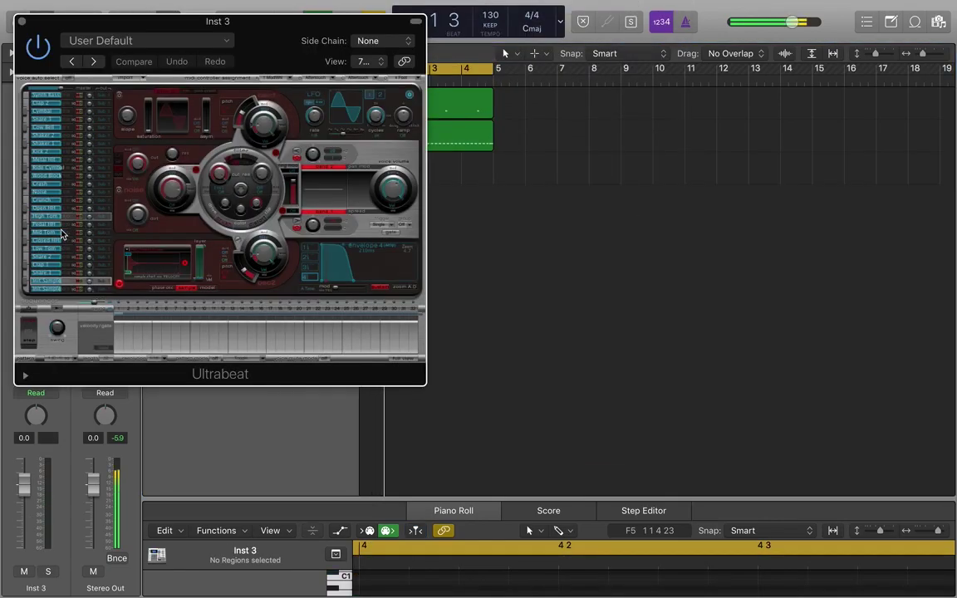
left_click(66, 263)
left_click(128, 253)
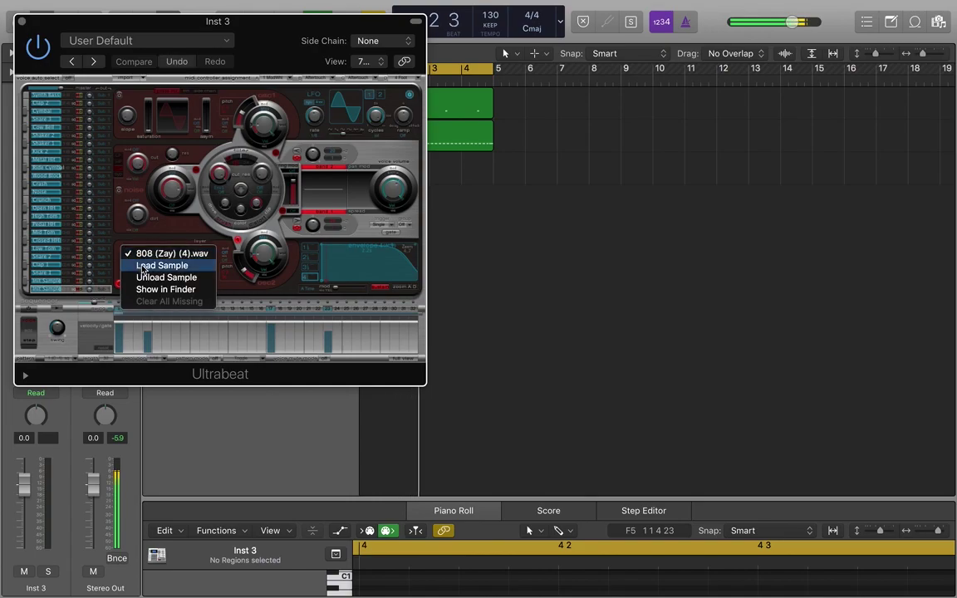
left_click(141, 265)
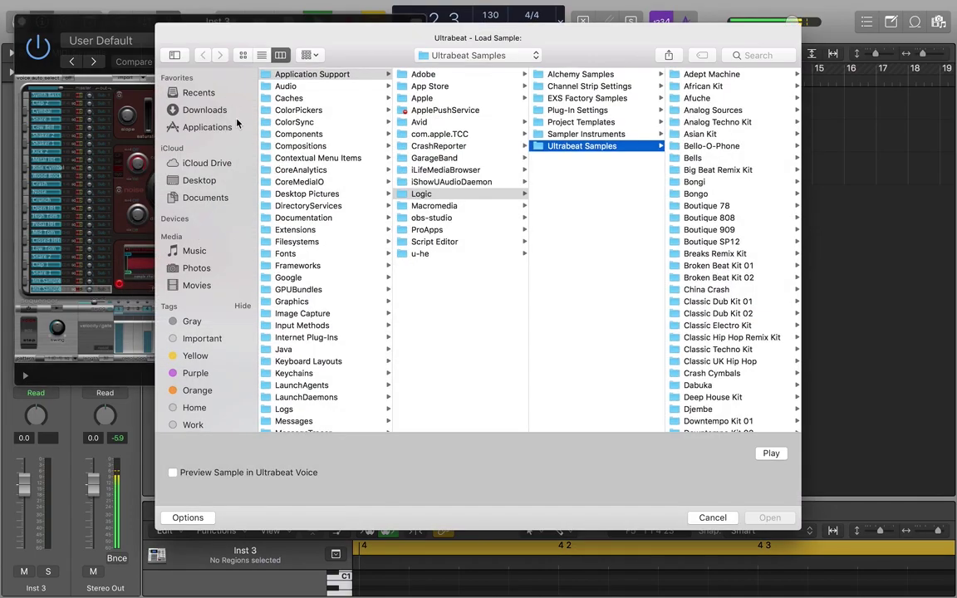
Search this Mac for "travis scott" and open the first Travis Scott Drum Kit folder
left_click(208, 110)
left_click(771, 55)
type("tr")
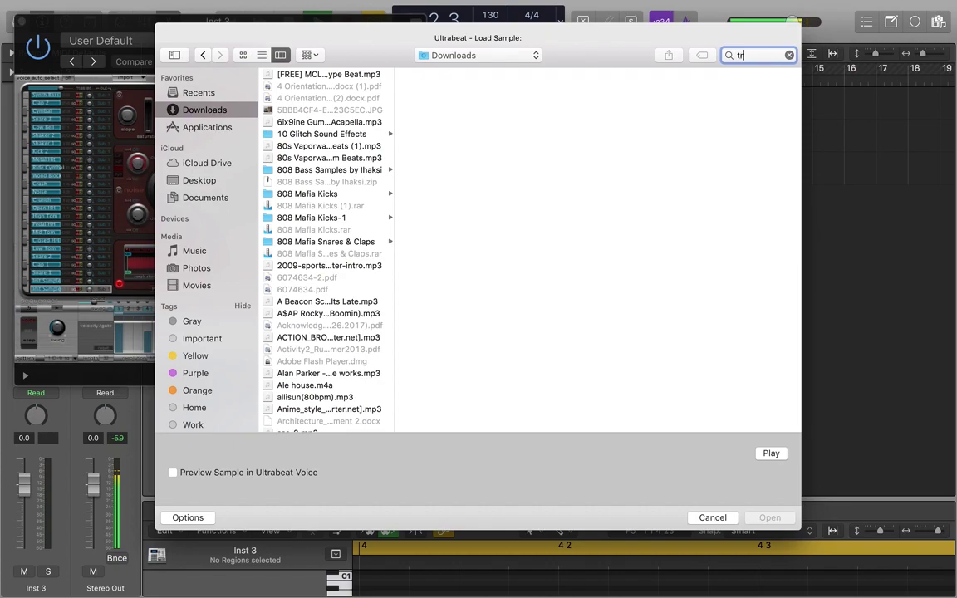
type("avis scott")
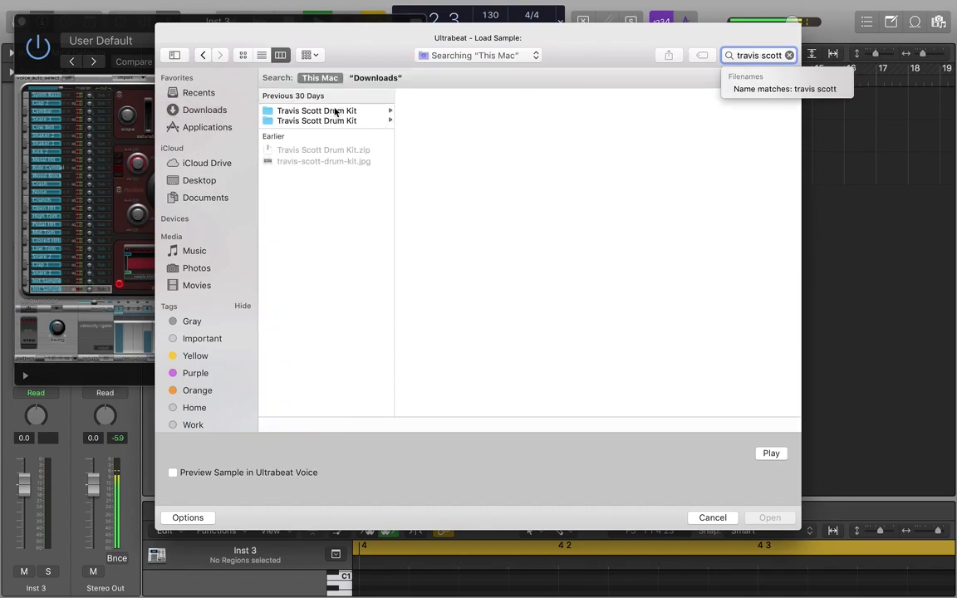
left_click(336, 111)
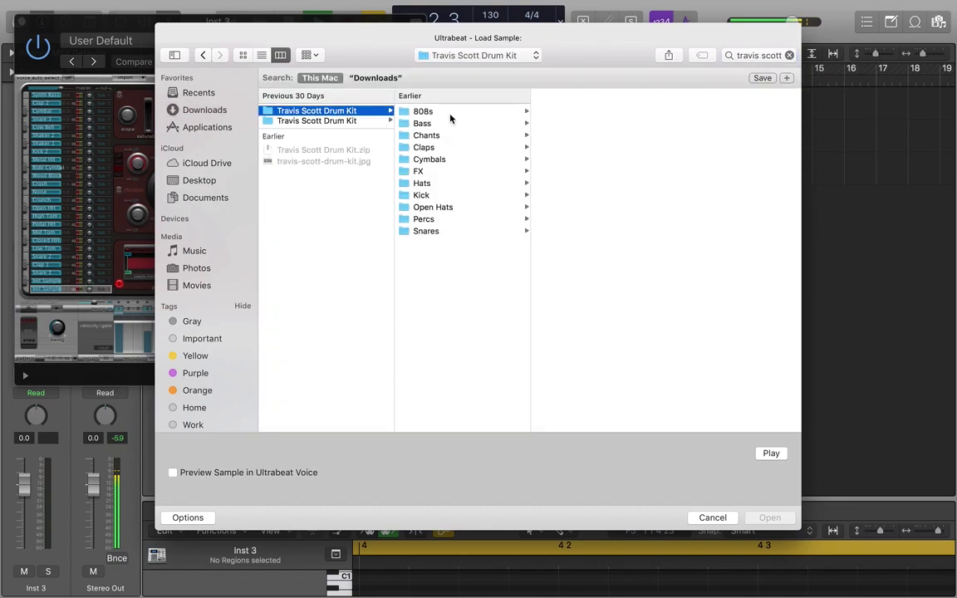
Load Kick 1.wav from the Travis Scott Drum Kit's Kick folder into the Ultrabeat voice and close the instrument window
left_click(450, 111)
left_click(432, 194)
left_click(566, 112)
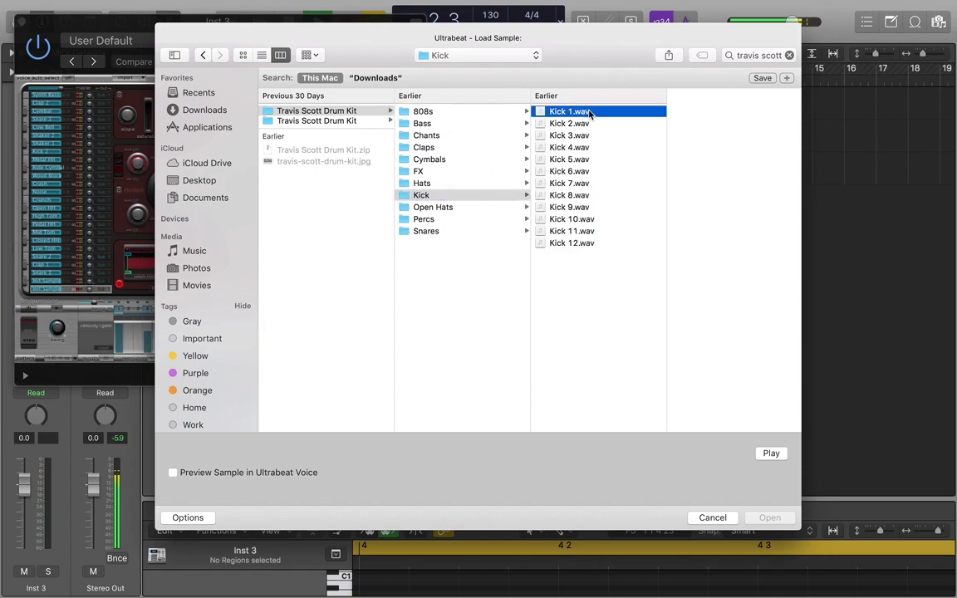
left_click(765, 518)
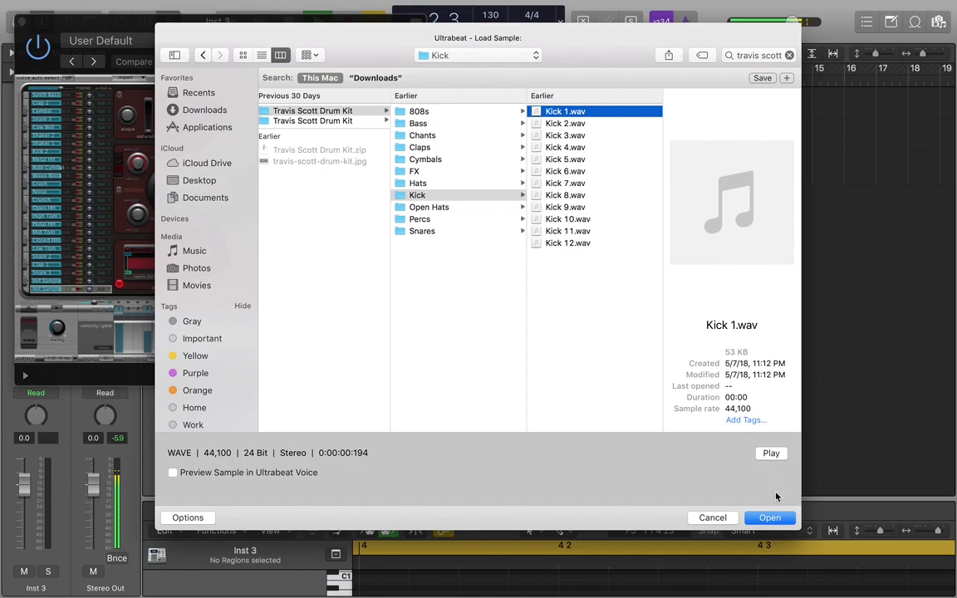
left_click(769, 517)
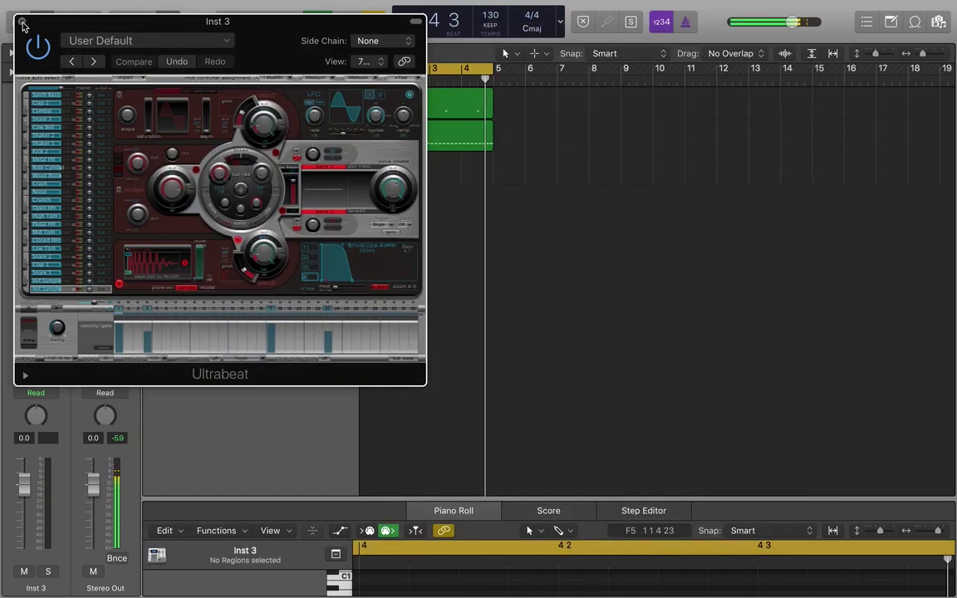
left_click(23, 22)
Return the playhead to bar 1 and create an empty MIDI region on the Inst 3 track, extended to four bars
left_click(288, 22)
left_click(288, 22)
right_click(371, 181)
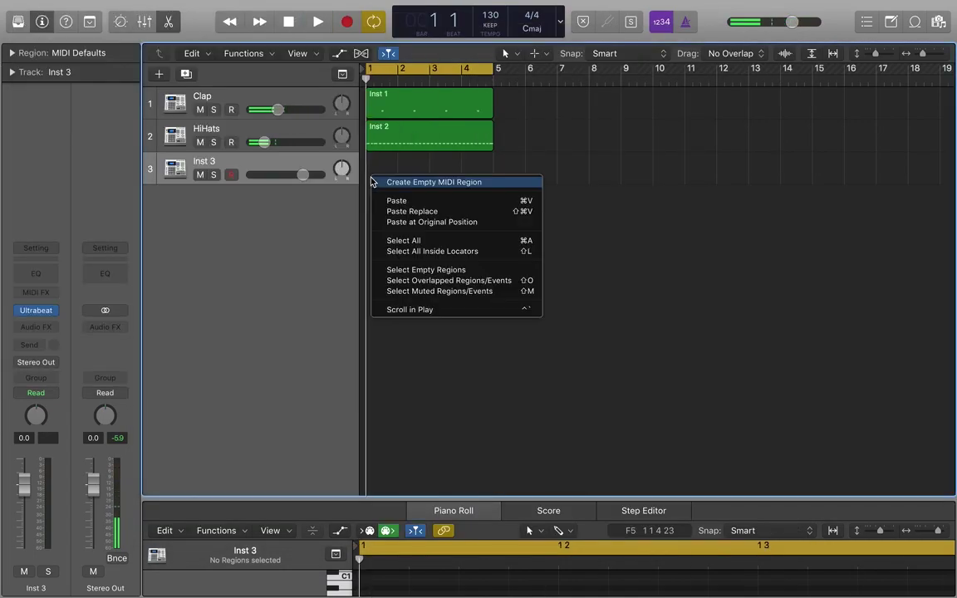
left_click(391, 181)
left_click_drag(398, 173, 485, 171)
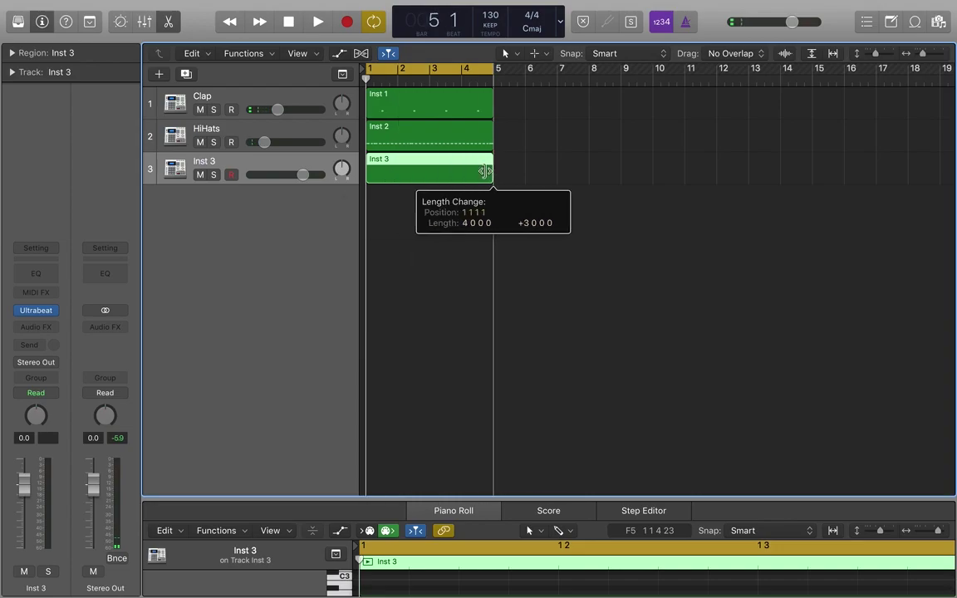
Enlarge the Piano Roll for the Inst 3 region and add a half-beat C1 note at the start of bar 1
key("e")
key("e")
key("e")
key("e")
key("e")
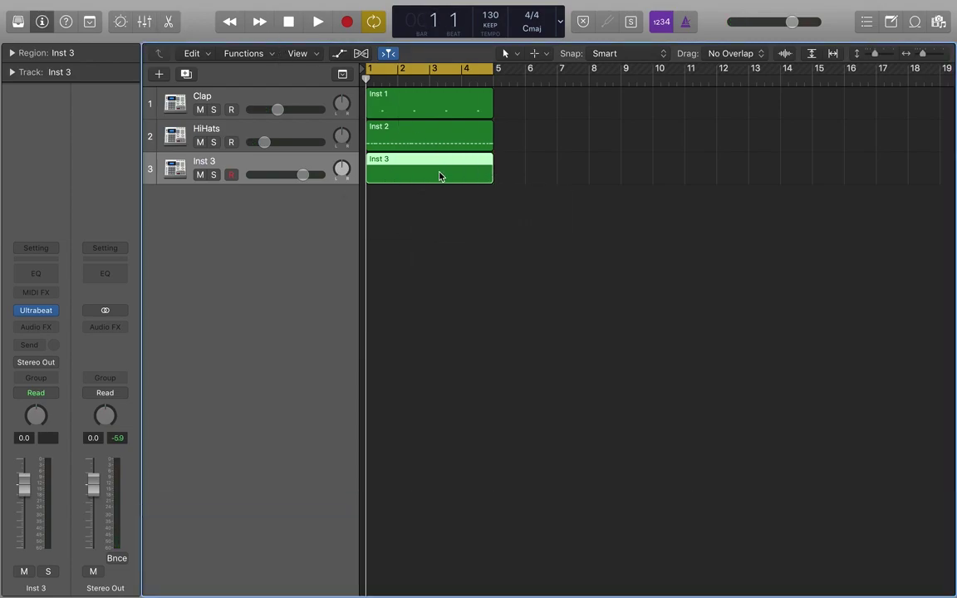
key("e")
left_click_drag(475, 501, 497, 137)
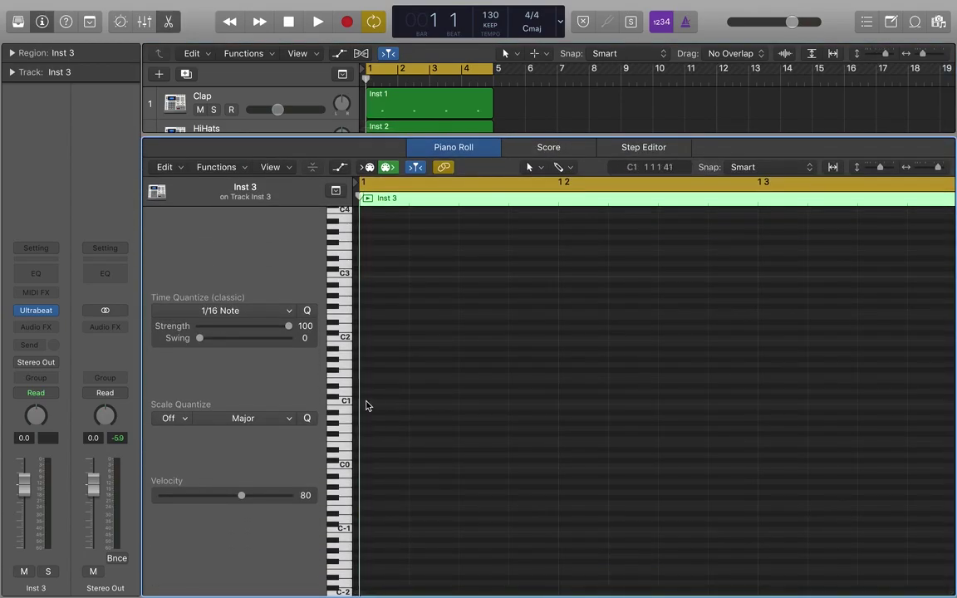
left_click(368, 406)
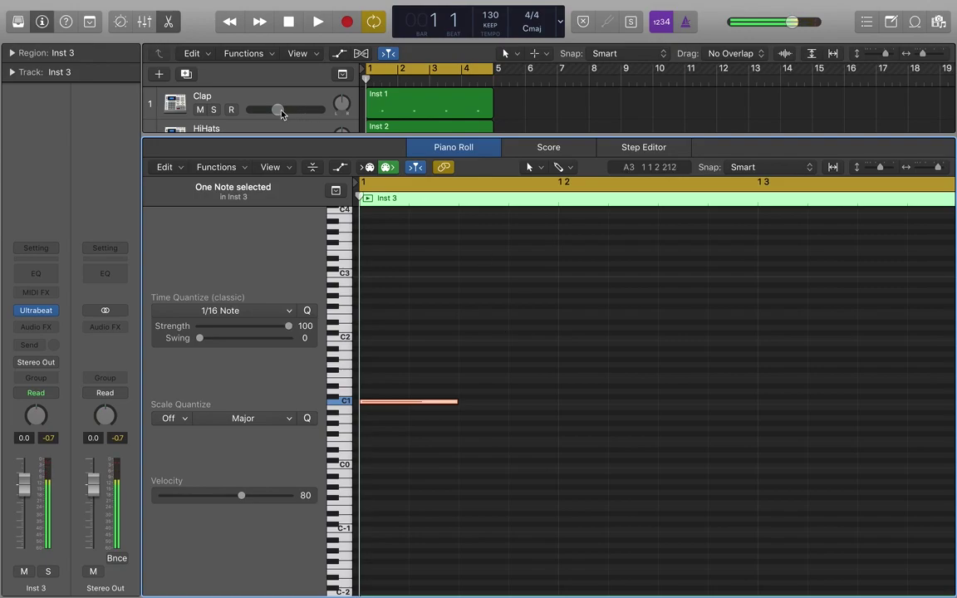
Shrink the Piano Roll to show all tracks, play back the beat and lower the Inst 3 track volume to -8.0 dB
left_click_drag(277, 136, 295, 318)
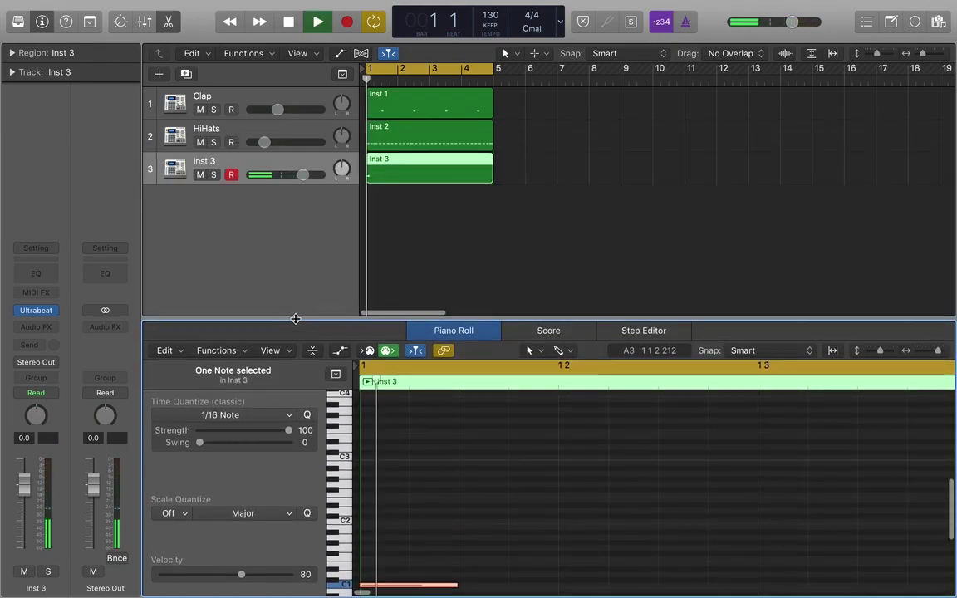
key("space")
key("space")
left_click_drag(304, 175, 281, 174)
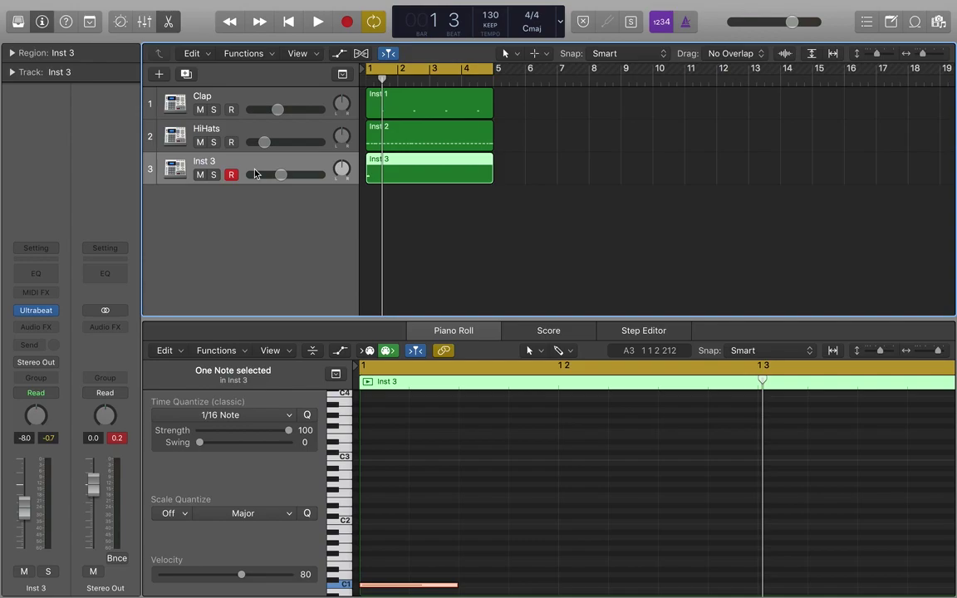
In the Clap track's region, replace the beat 3 claps of bars 1 and 2 with C1 notes on beats 2 and 4
left_click(432, 119)
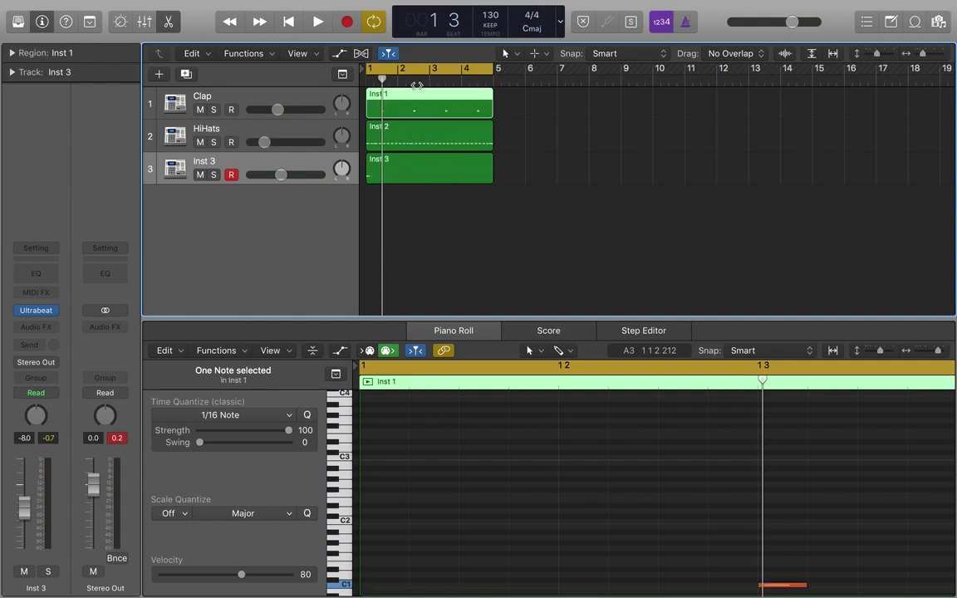
key("e")
double_click(407, 114)
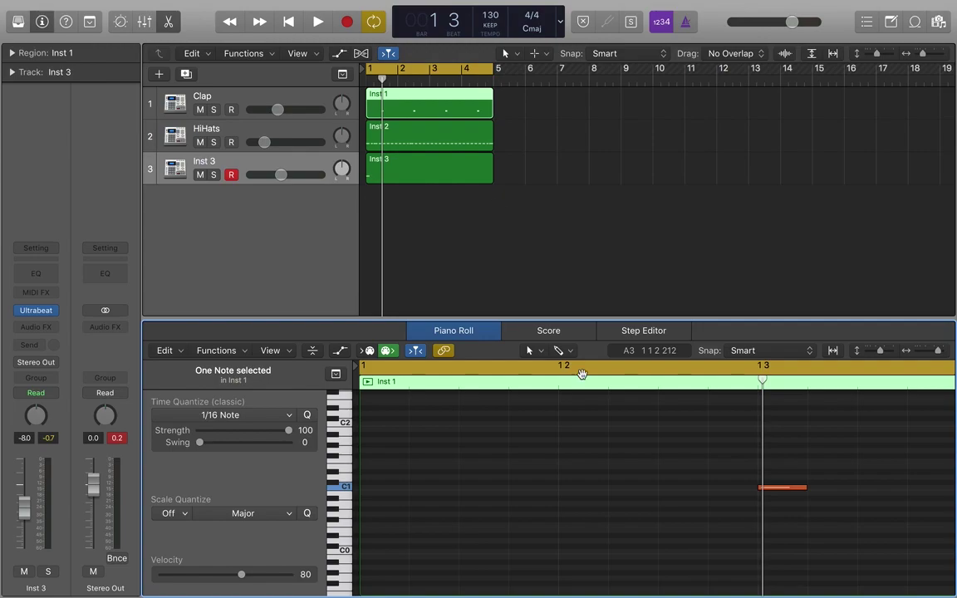
mouse_move(936, 354)
left_mouse_down()
mouse_move(872, 355)
mouse_move(927, 354)
left_mouse_up()
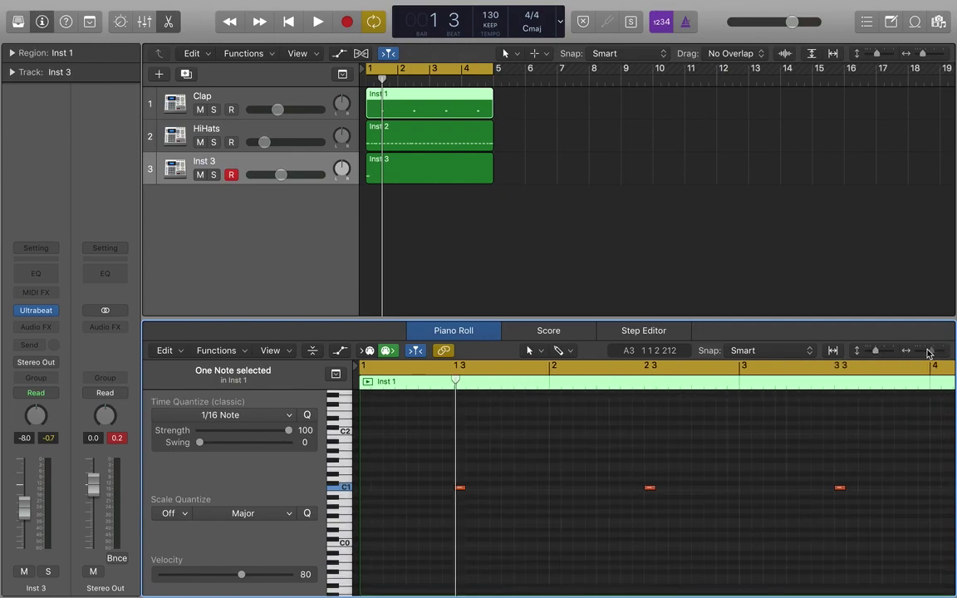
left_click(540, 505)
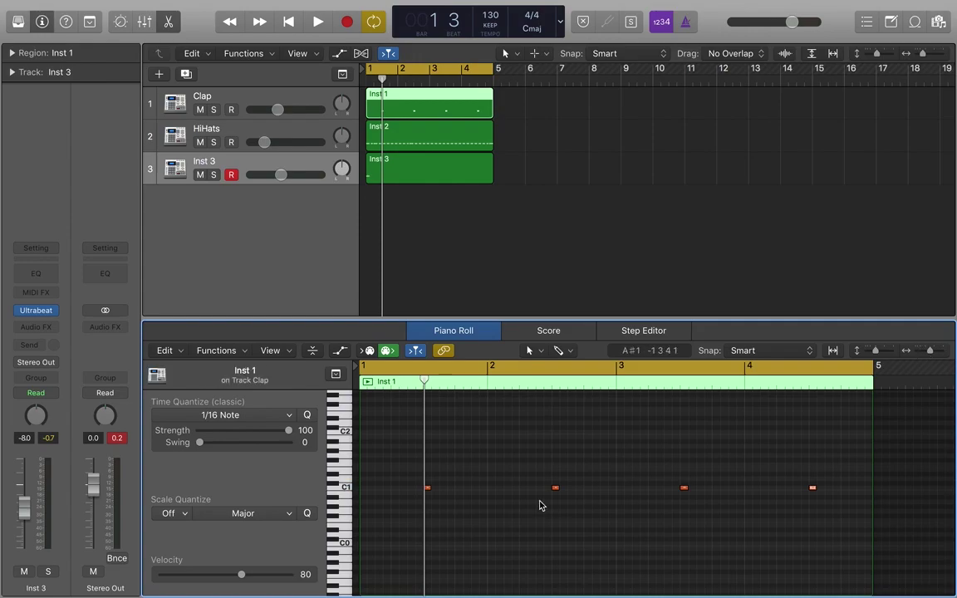
left_click(427, 488)
left_click(394, 488)
left_click(459, 488)
key("Delete")
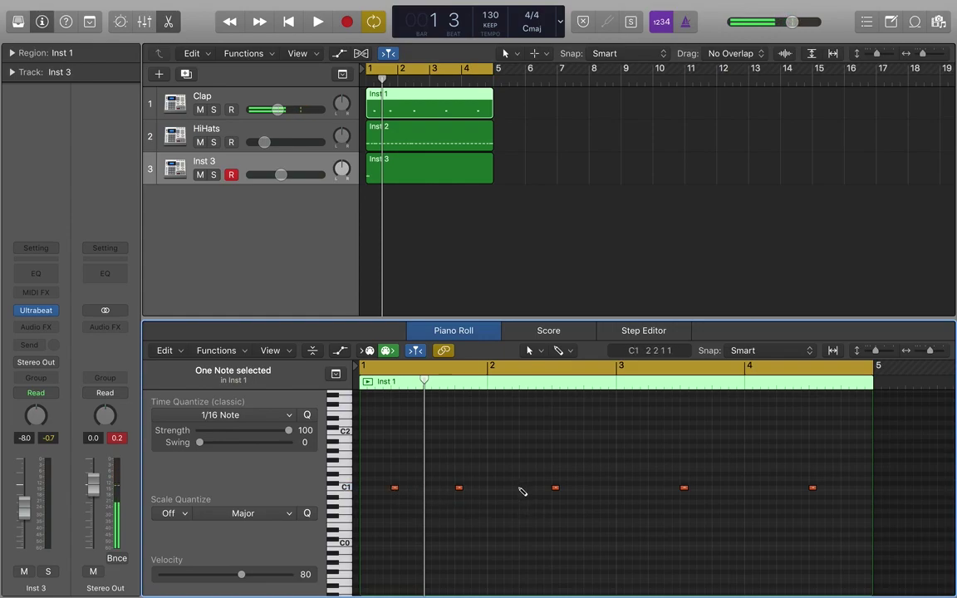
left_click(523, 488)
left_click(587, 487)
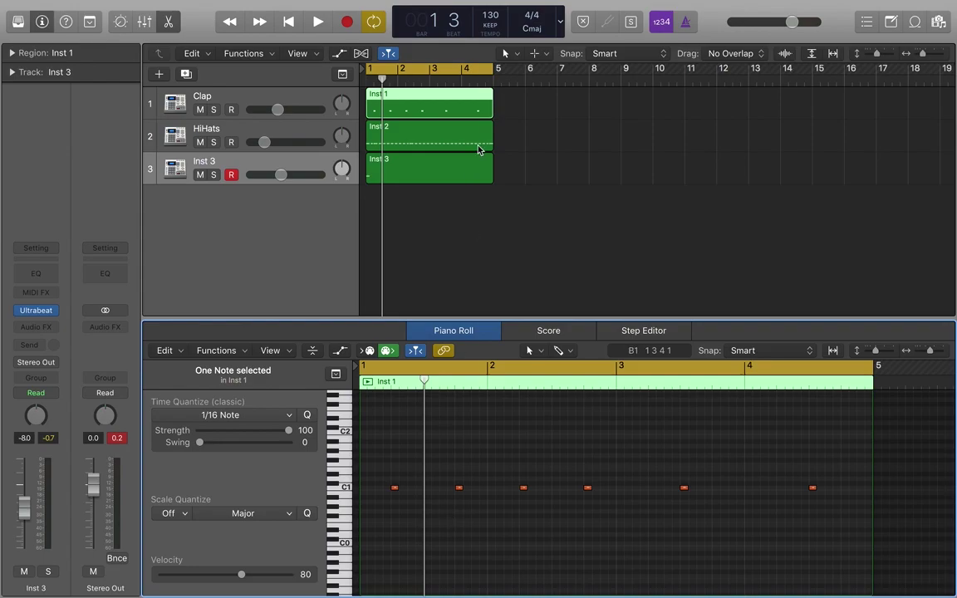
Move the cycle range to bars 3 and 4 and play back that section
key("Return")
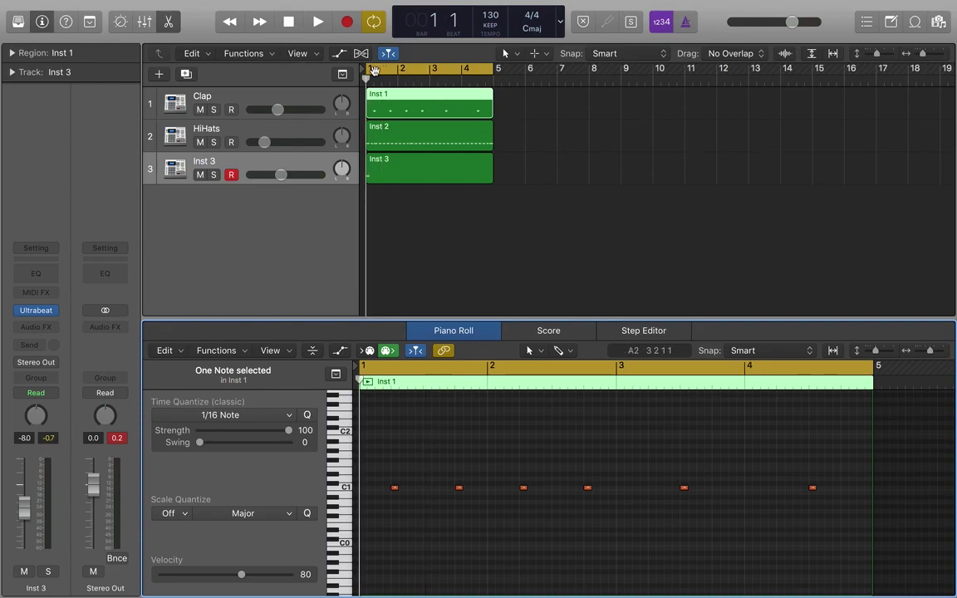
left_click_drag(368, 68, 432, 88)
key("space")
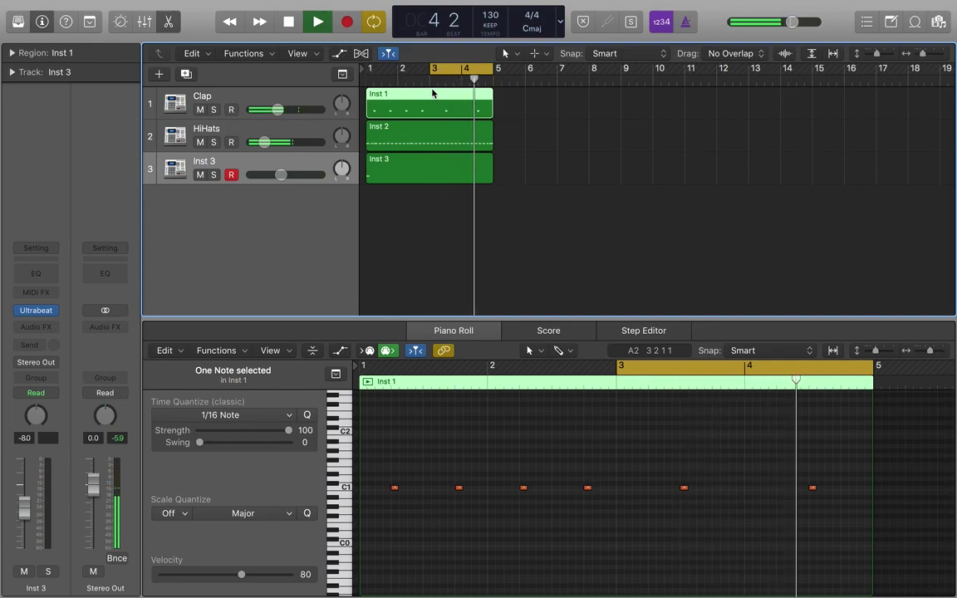
key("space")
Set the tempo to 65 BPM and play back bars 1 and 2 with the HiHats and Inst 3 tracks muted
left_click_drag(490, 16, 490, 60)
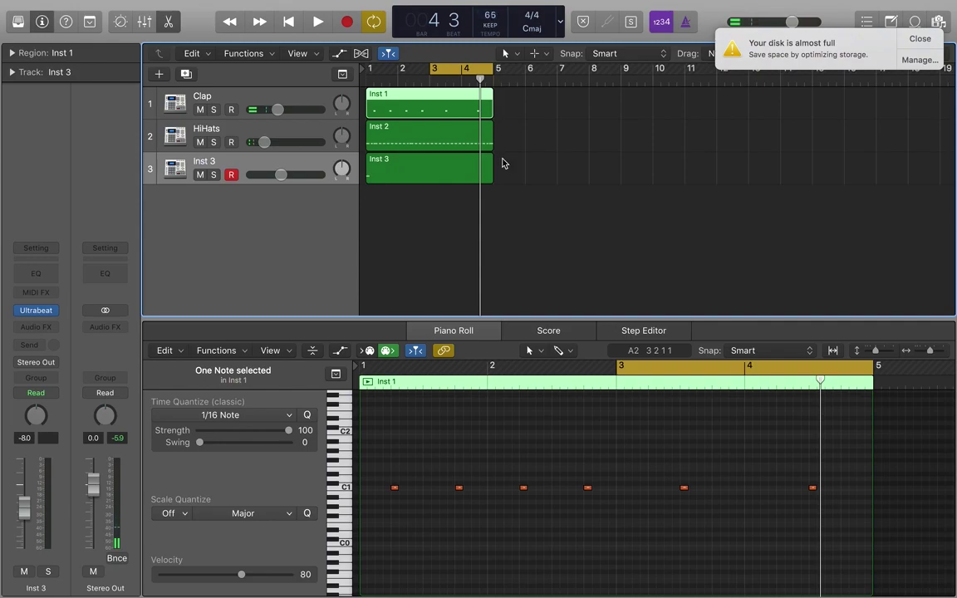
left_click(903, 41)
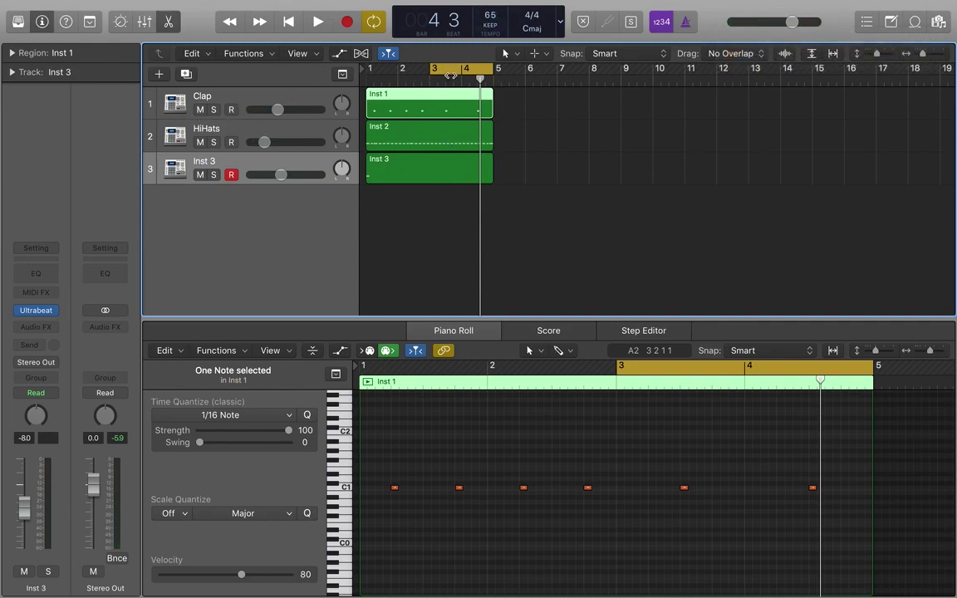
left_click_drag(451, 72, 326, 73)
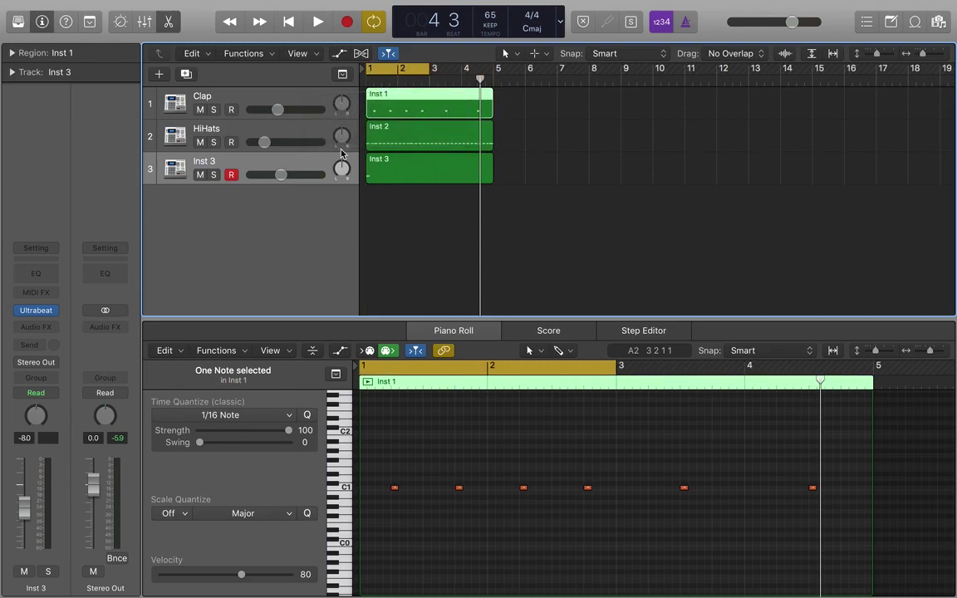
left_click(200, 142)
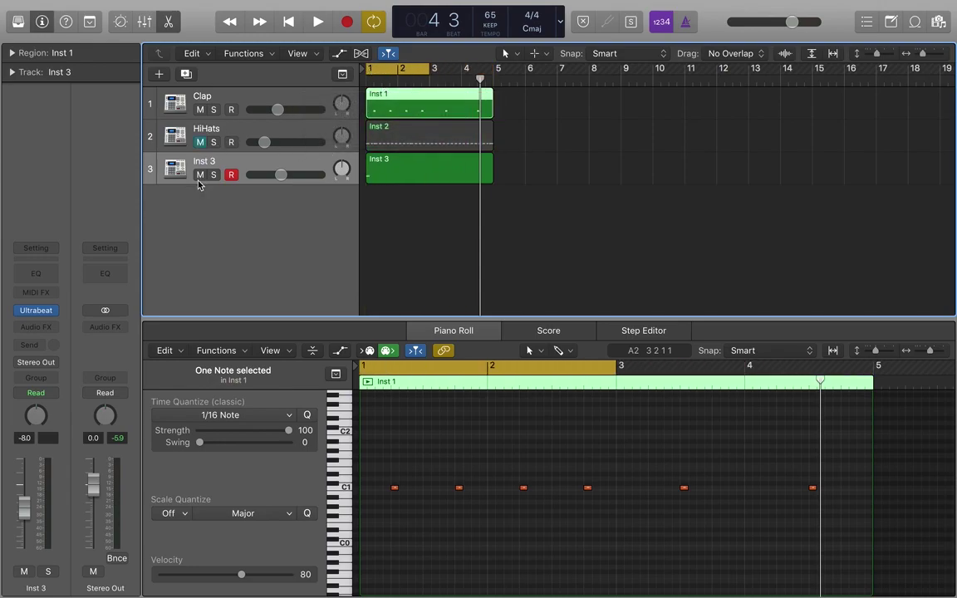
left_click(199, 176)
key("space")
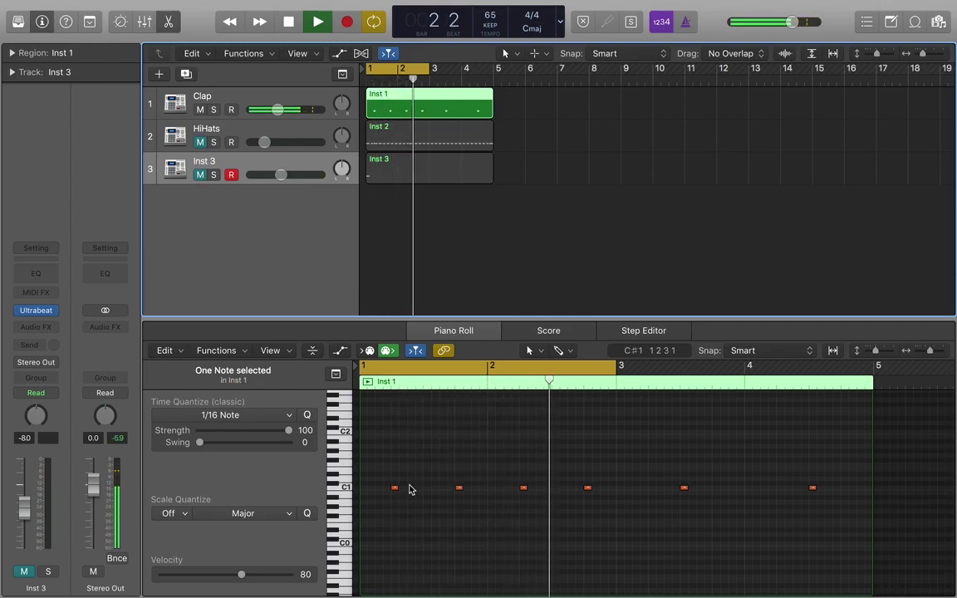
key("space")
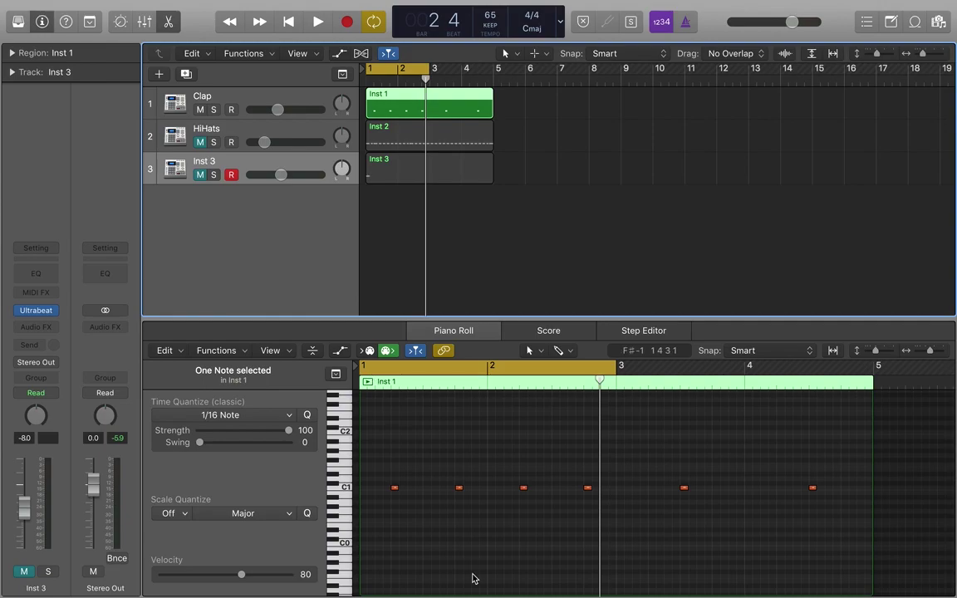
Restore the single beat 3 claps in bars 1 and 2, and reset the cycle to four bars with HiHats and Inst 3 unmuted
left_click_drag(395, 488, 554, 493)
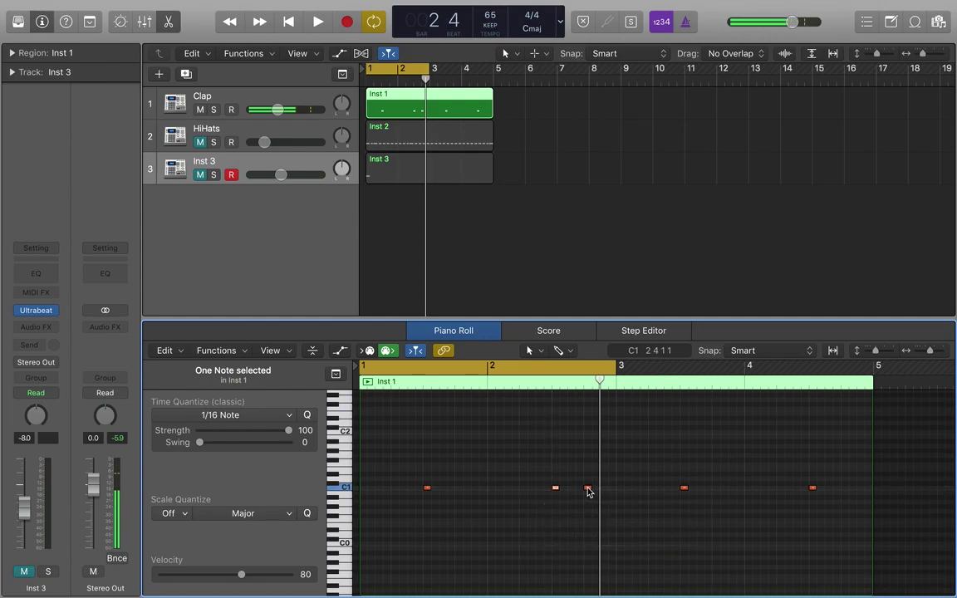
left_click_drag(428, 68, 493, 78)
left_click(199, 142)
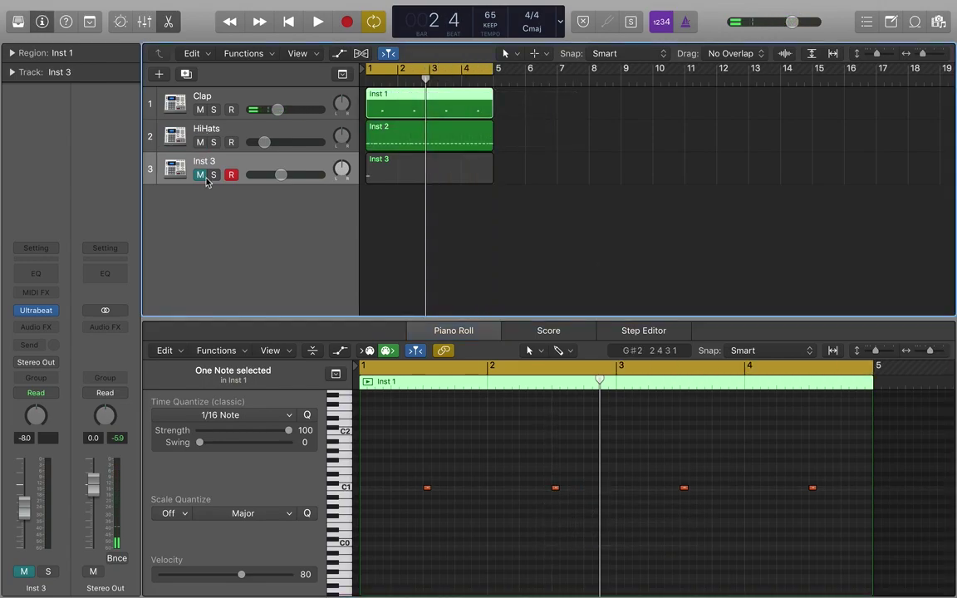
left_click(199, 174)
Rename the Inst 3 track to Kick
double_click(201, 161)
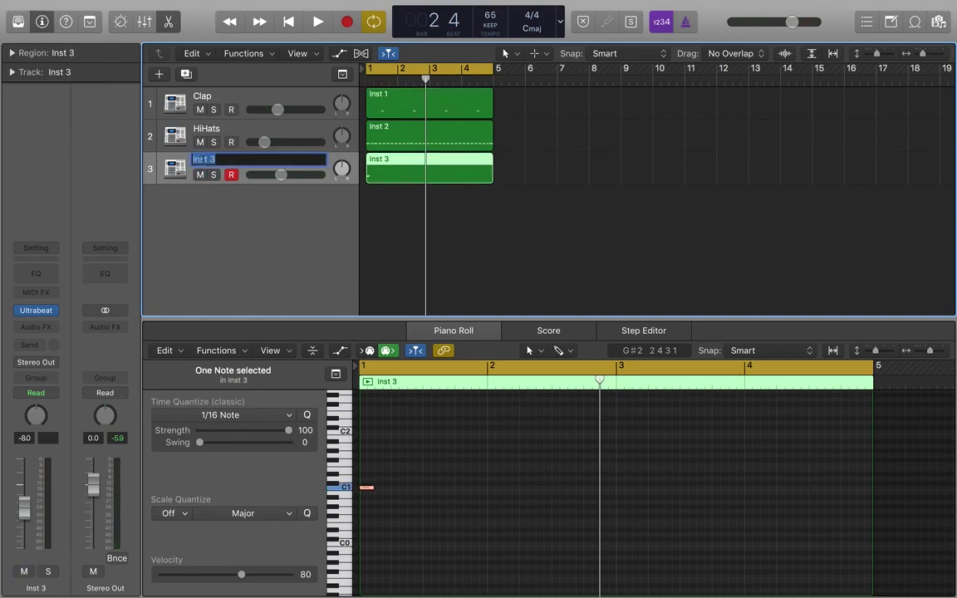
type("Kick")
key("Return")
Set the tempo back to 130 BPM and lower the Kick track volume to -10.0 dB while playing back the beat
key("space")
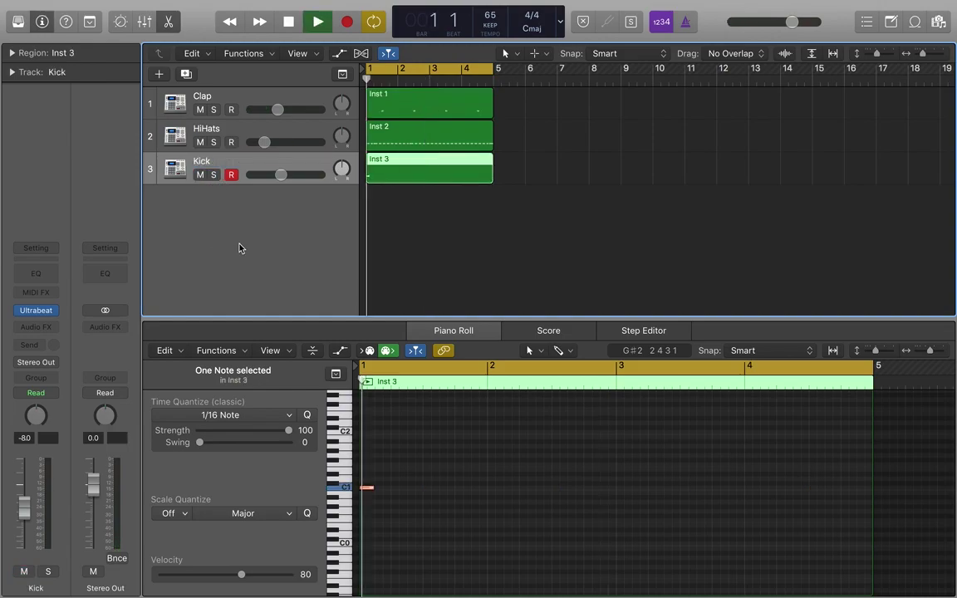
left_click_drag(490, 15, 490, 0)
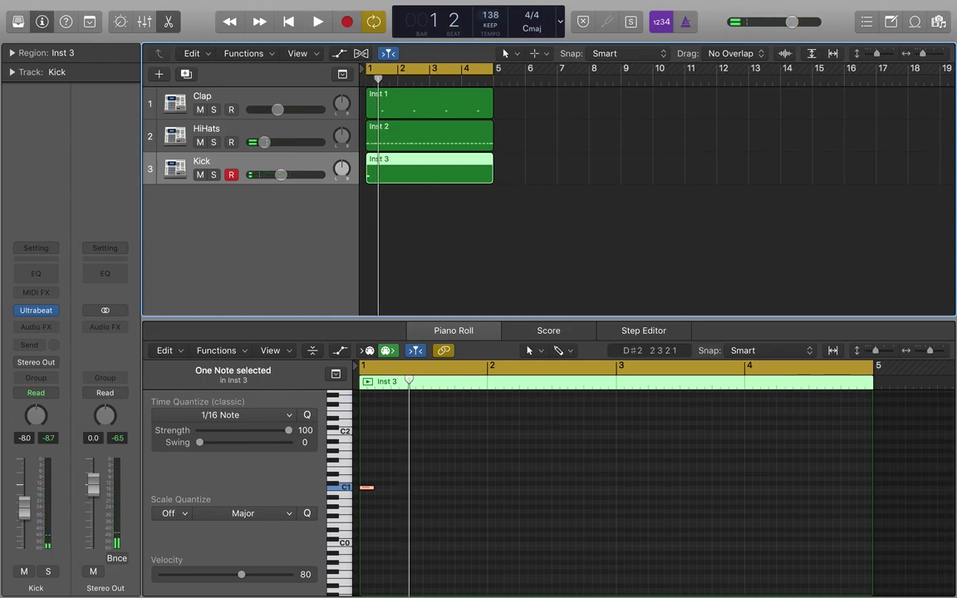
key("space")
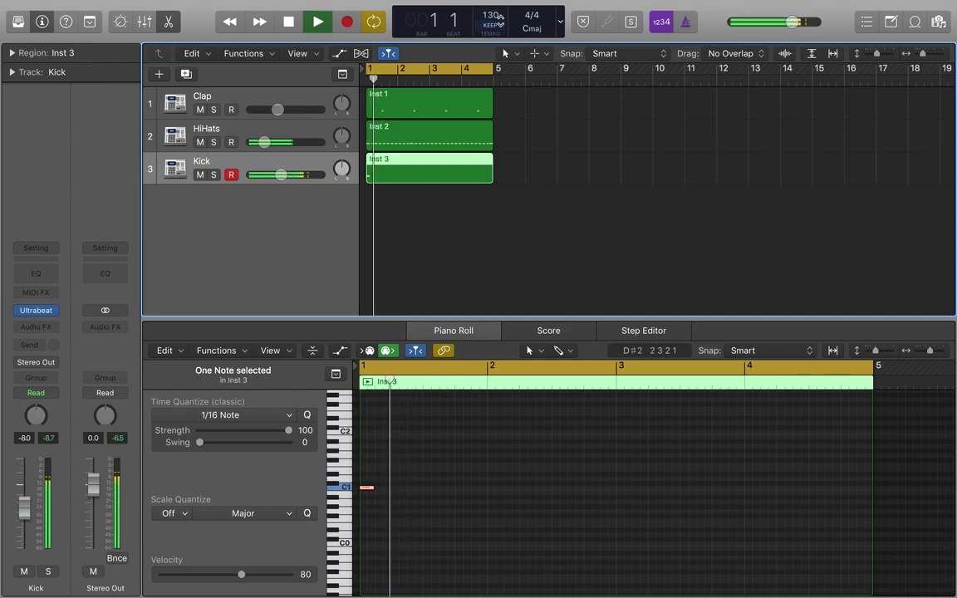
left_click_drag(283, 179, 281, 181)
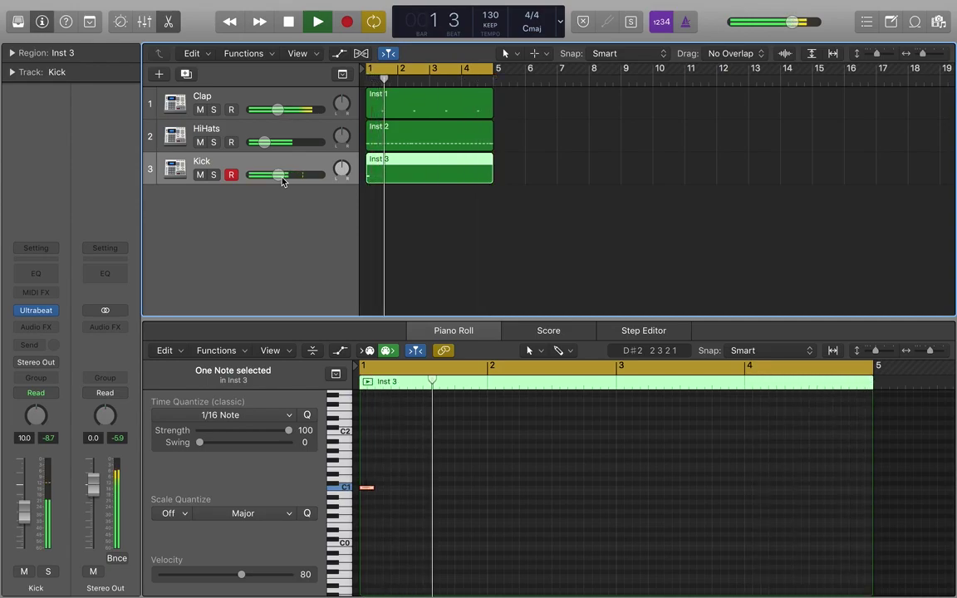
key("space")
Add a C1 kick note on beat 4 of bar 1 and lengthen it to half a beat
left_click(446, 493)
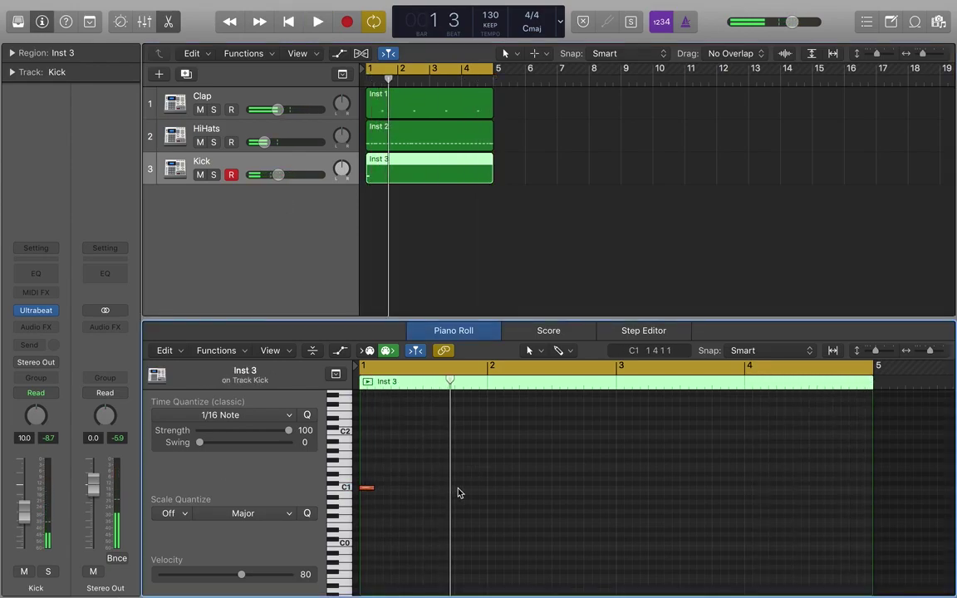
left_click(458, 488, "super")
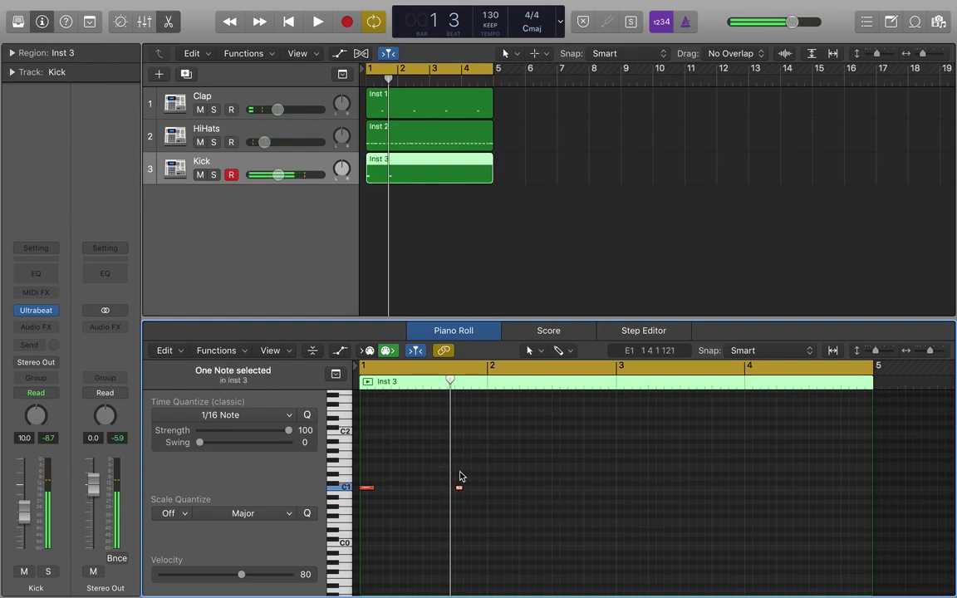
left_click_drag(461, 488, 458, 488)
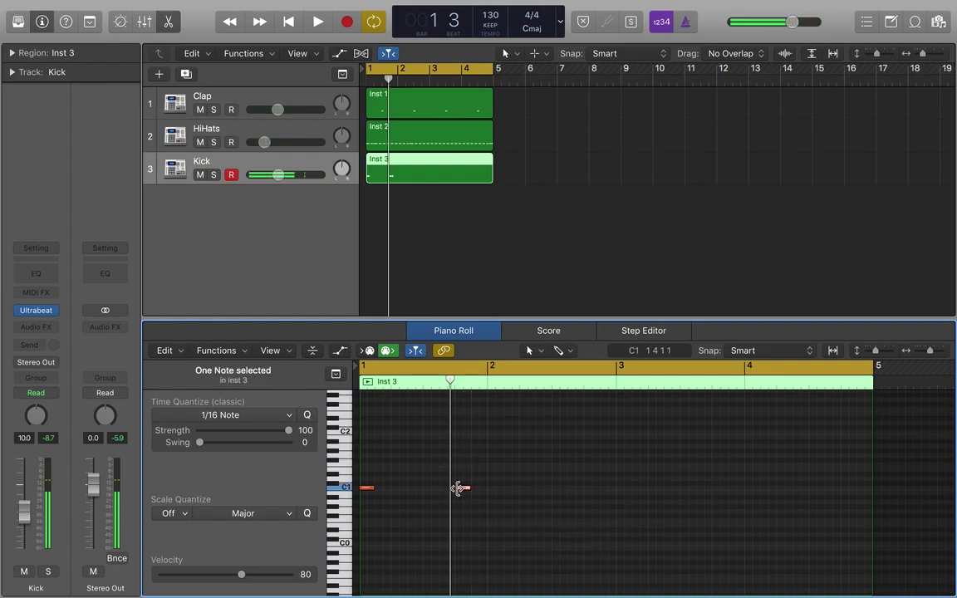
left_click(546, 474)
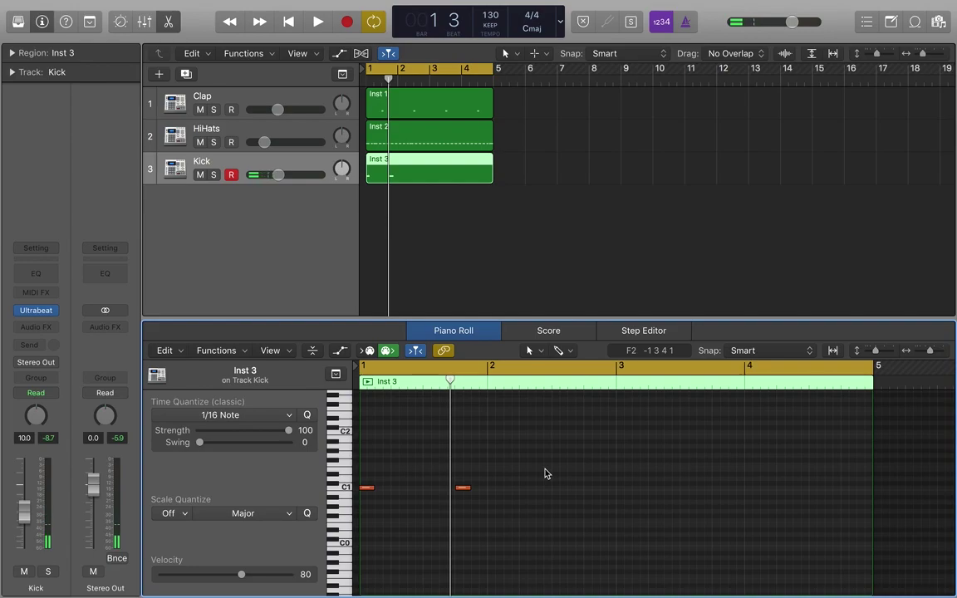
Add C1 kick notes at the start of bar 3 and on beat 2 of bar 4 during playback of the beat
key("space")
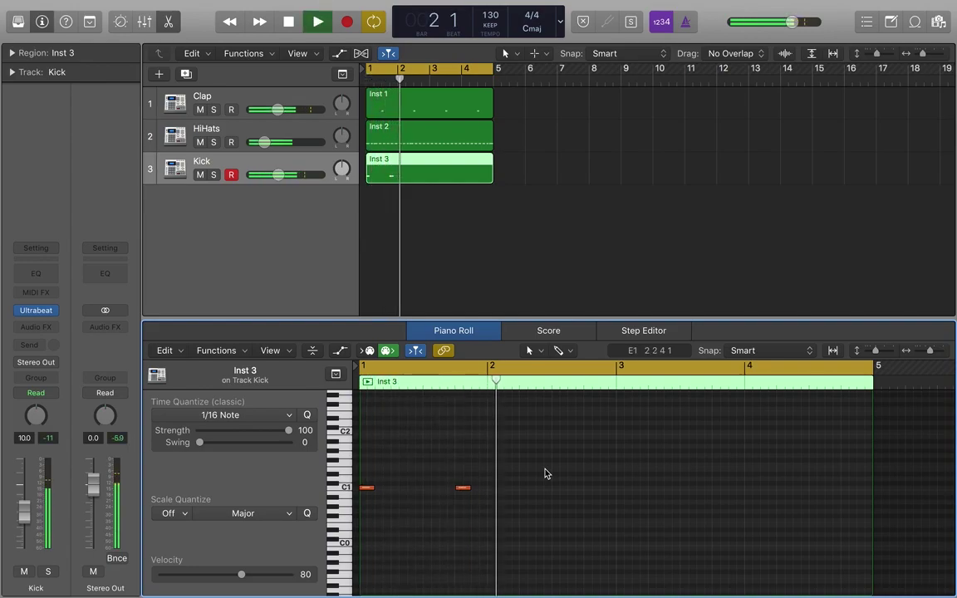
left_click(621, 488)
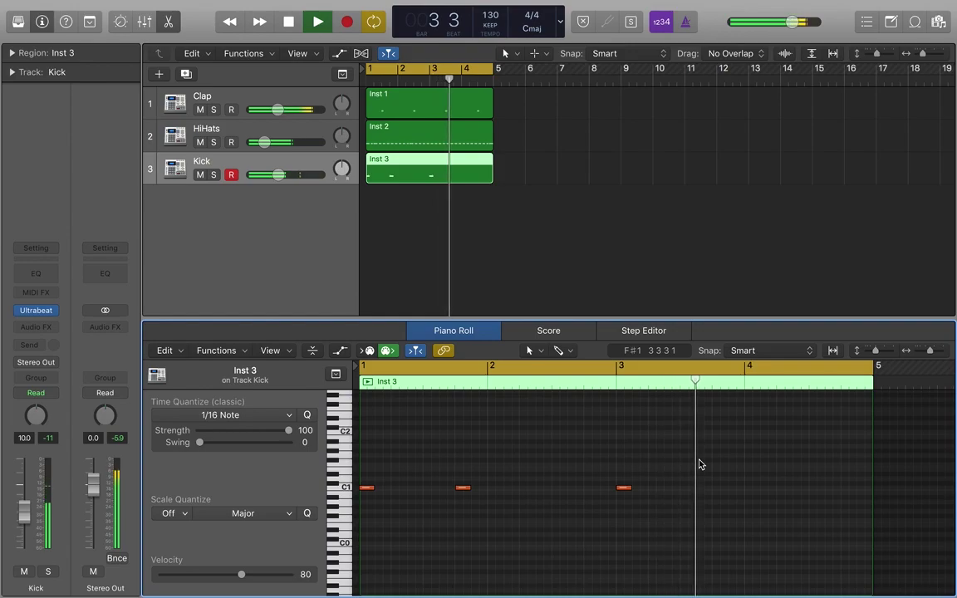
key("space")
left_click(784, 487)
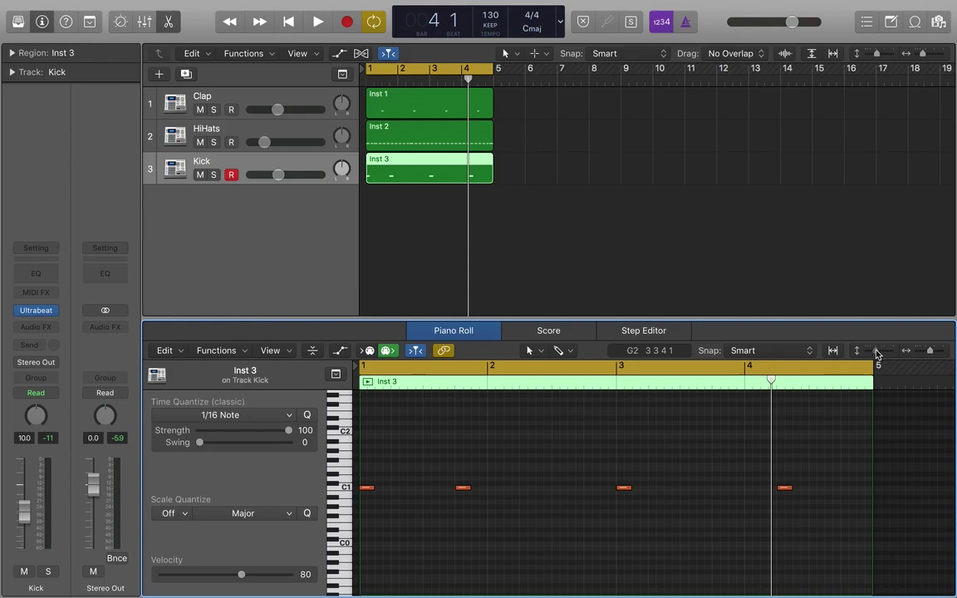
left_click_drag(876, 353, 882, 354)
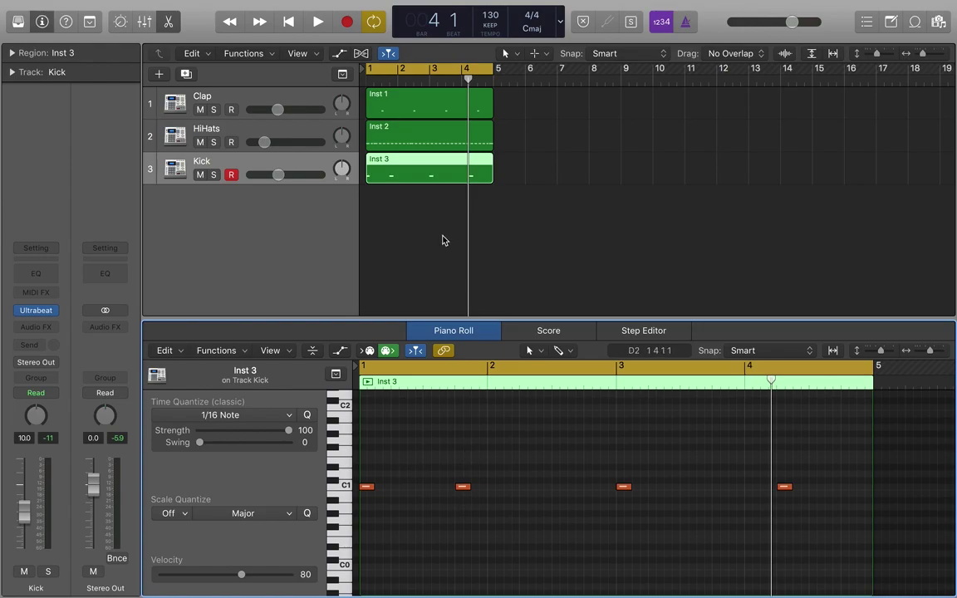
Add a C1 kick note on the second half of beat 3 in bar 4 of the Kick region
left_click(397, 265)
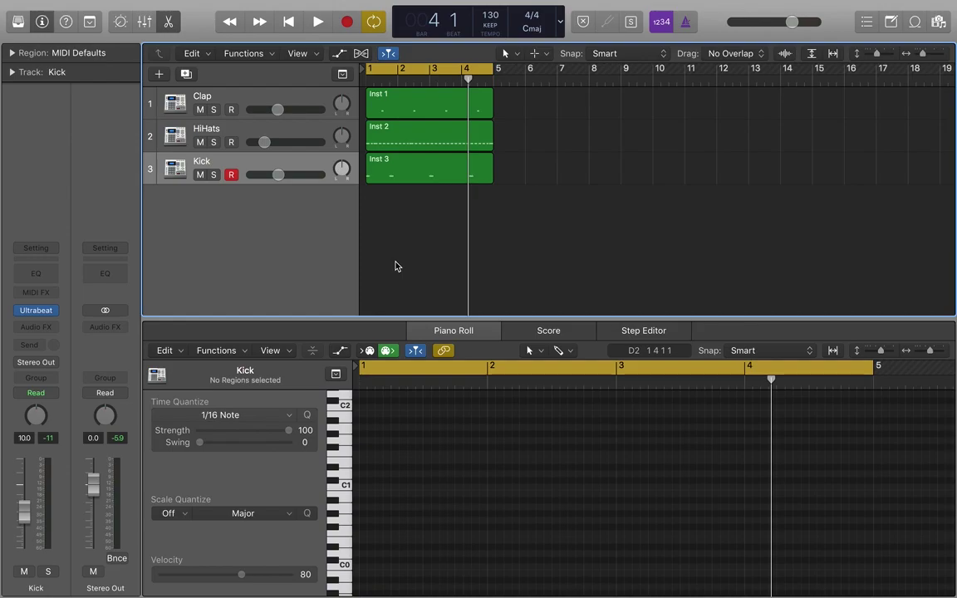
left_click(403, 161)
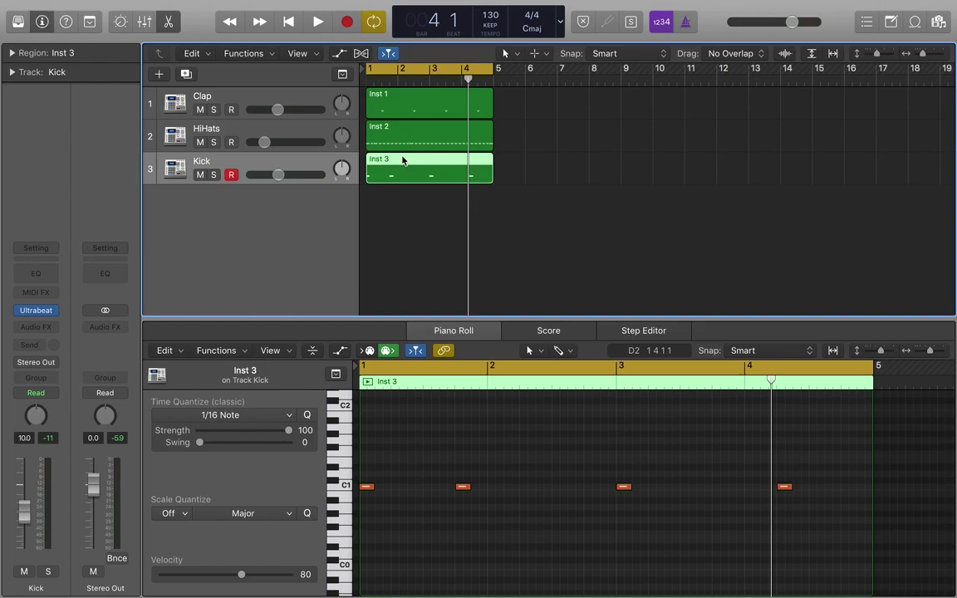
left_click(867, 546)
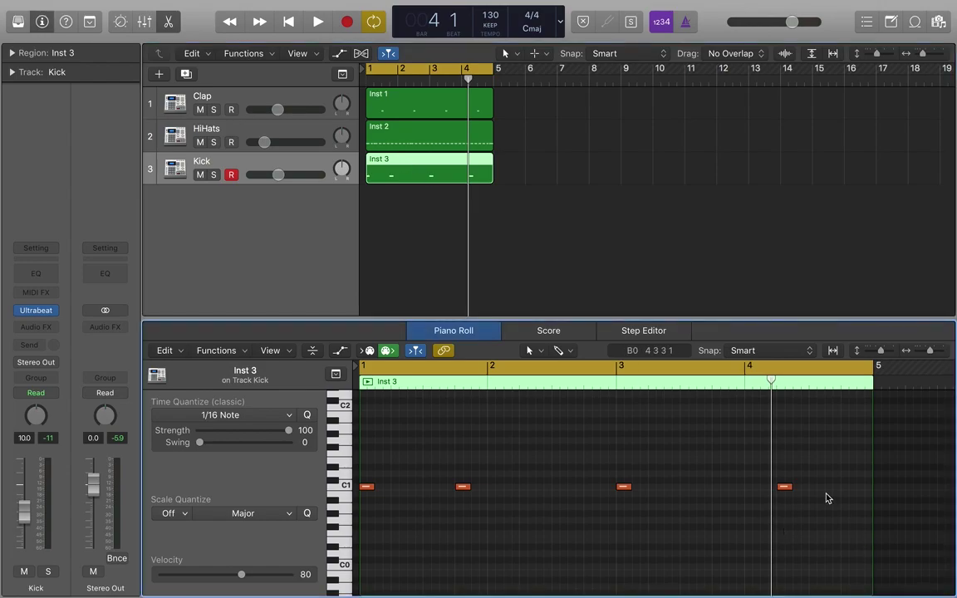
left_click_drag(771, 386, 781, 387)
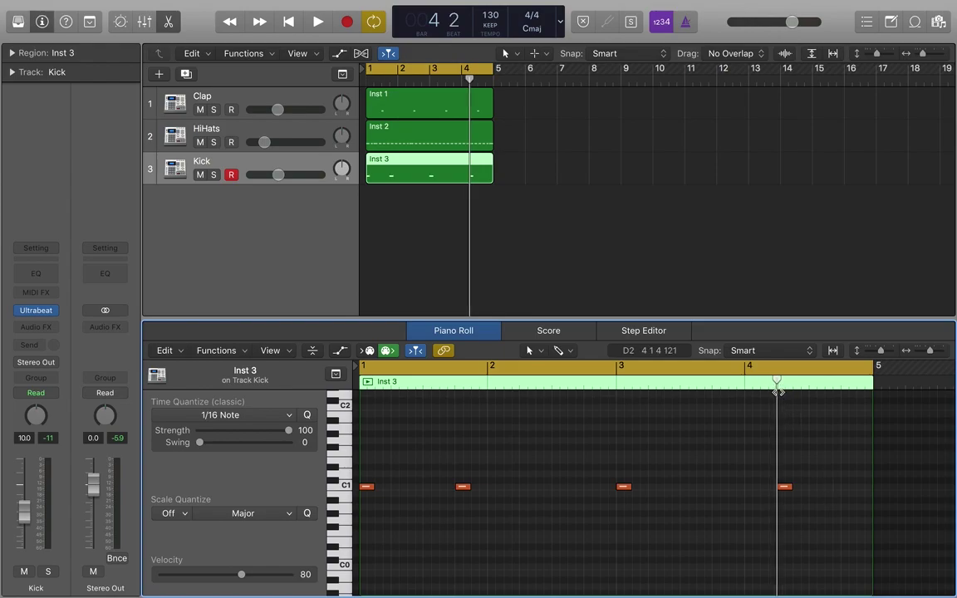
left_click(830, 486, "super")
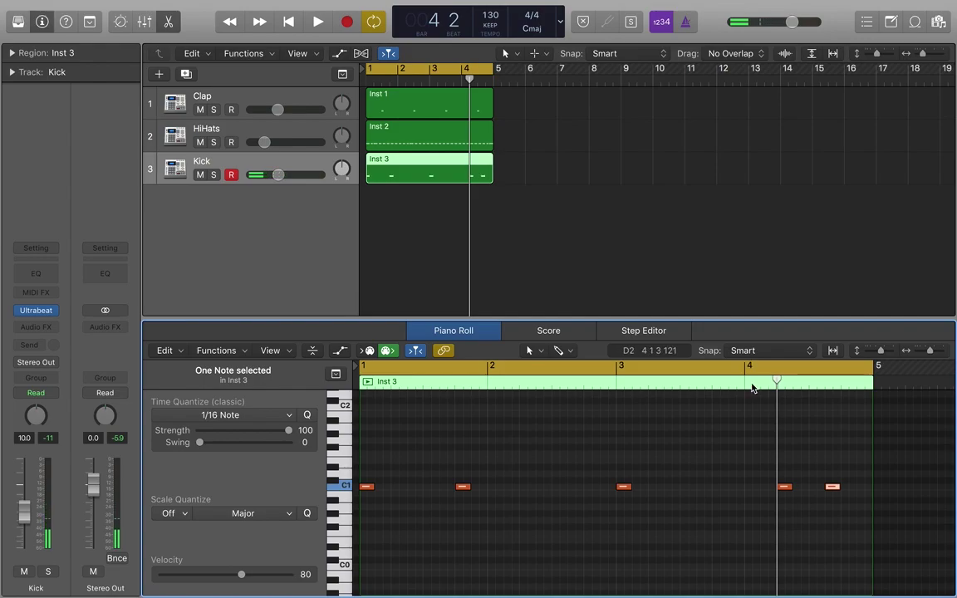
left_click(825, 455)
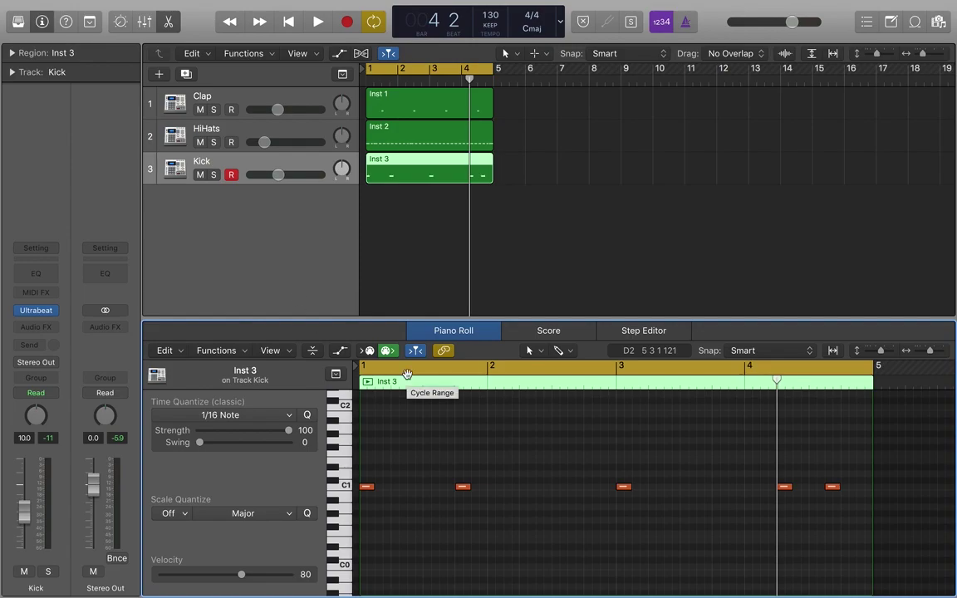
Play the beat while removing the last C1 kick note in bar 4 and adding it back in the same place
key("space")
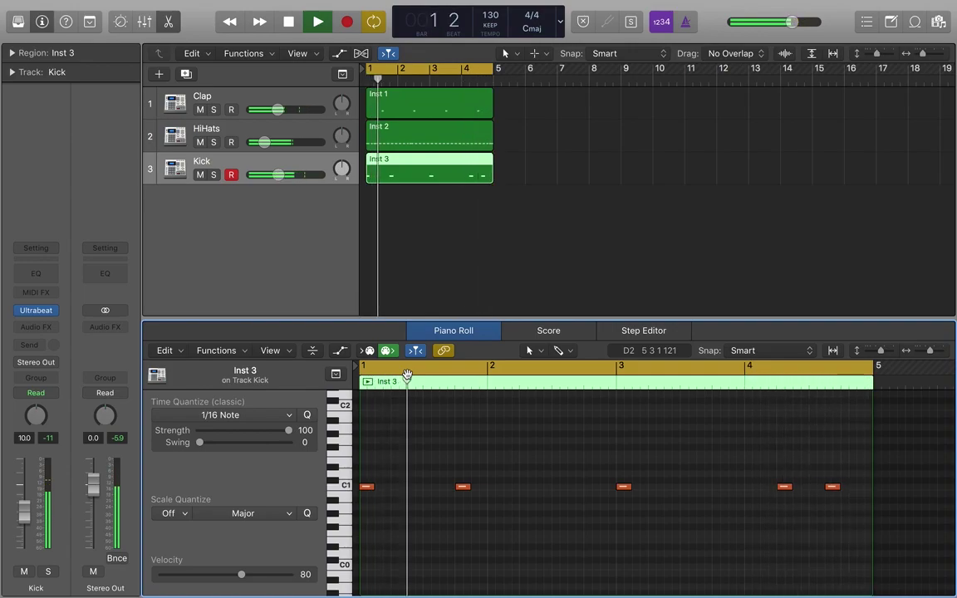
left_click(833, 487)
key("Delete")
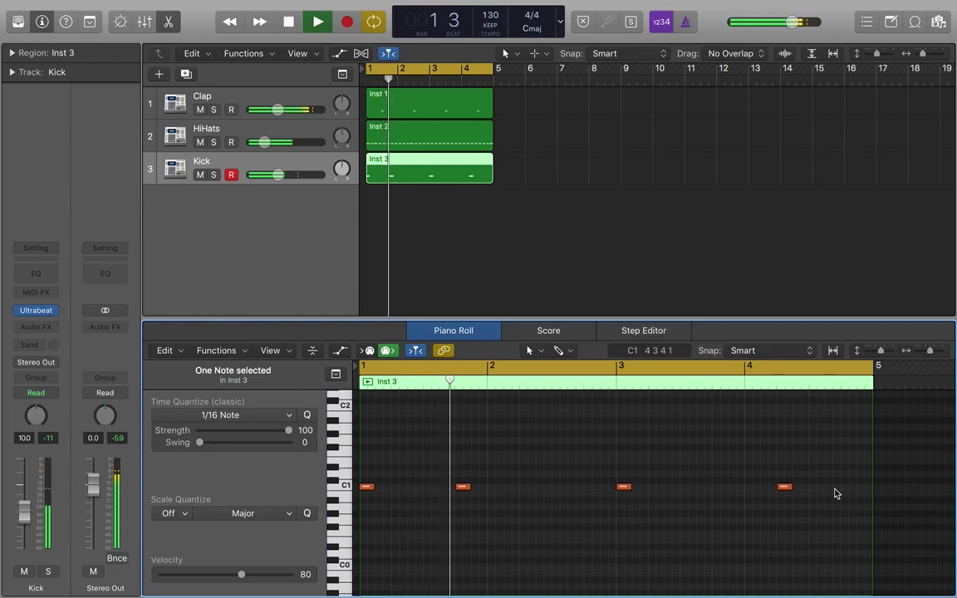
left_click(833, 488)
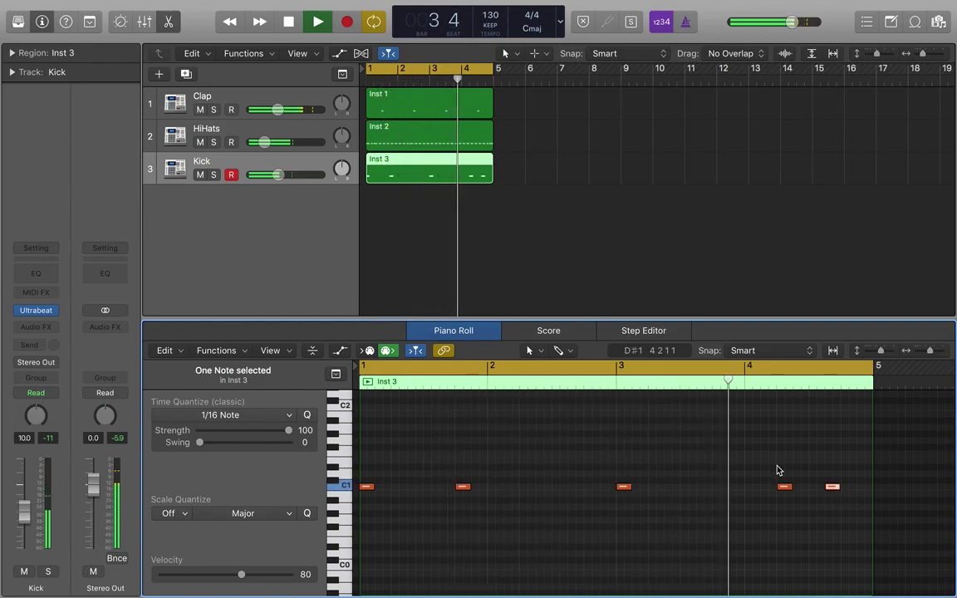
left_click(745, 422)
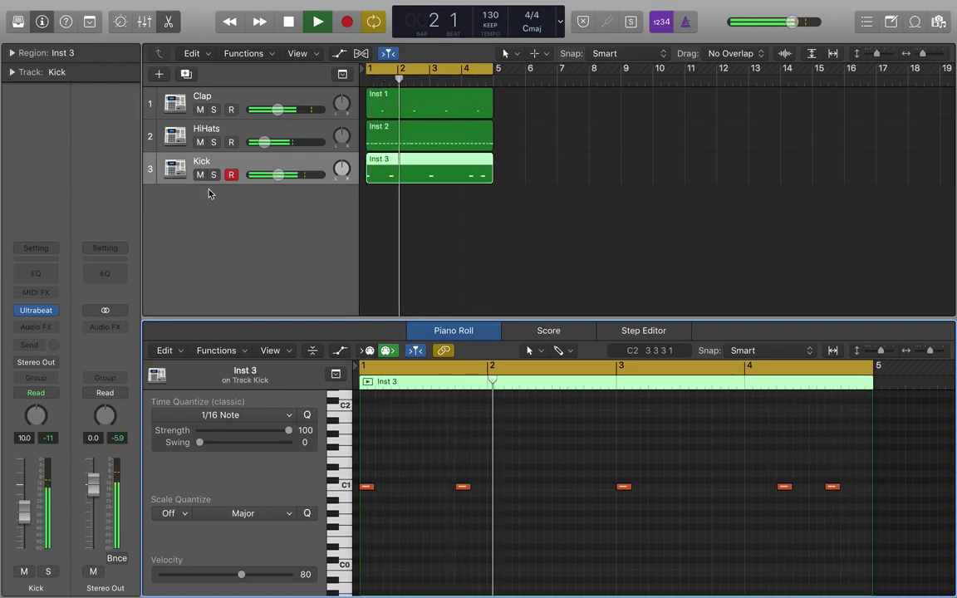
Lower the Kick track volume to -12.0 dB and play the beat from the start
left_click_drag(277, 174, 274, 174)
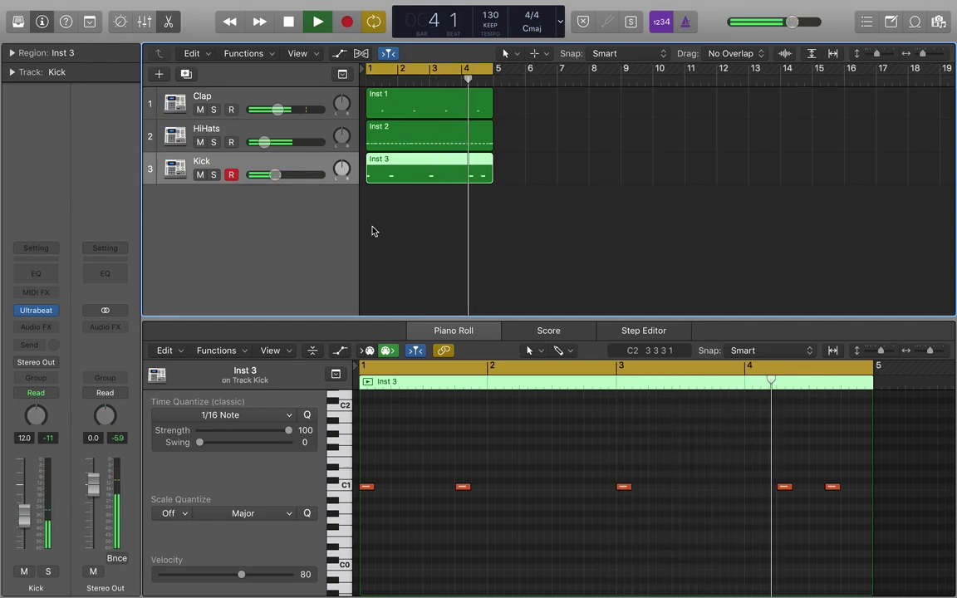
key("Return")
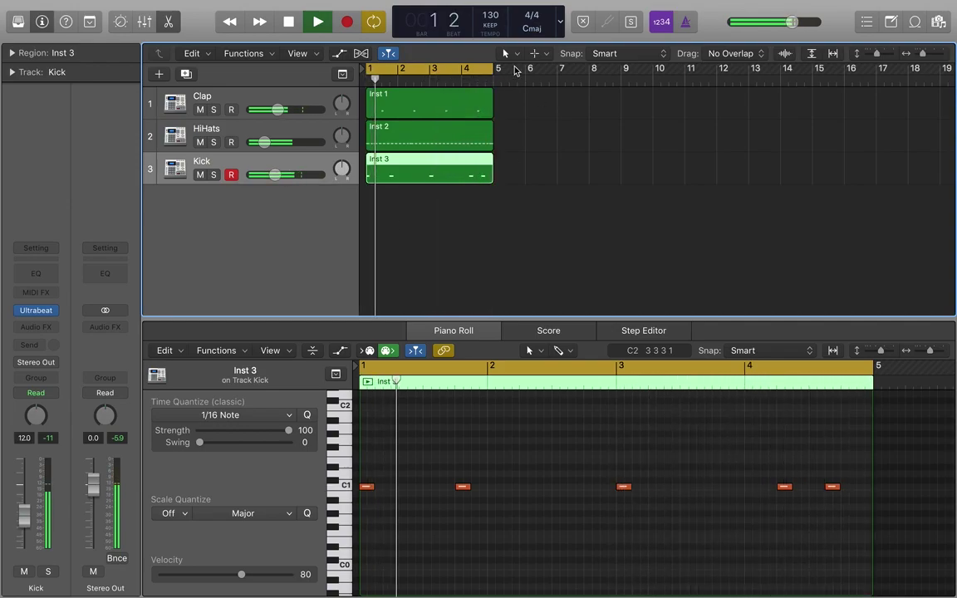
Audition the beat at a faster tempo of about 150 BPM and a slower 124 BPM, returning to 130 BPM
key("space")
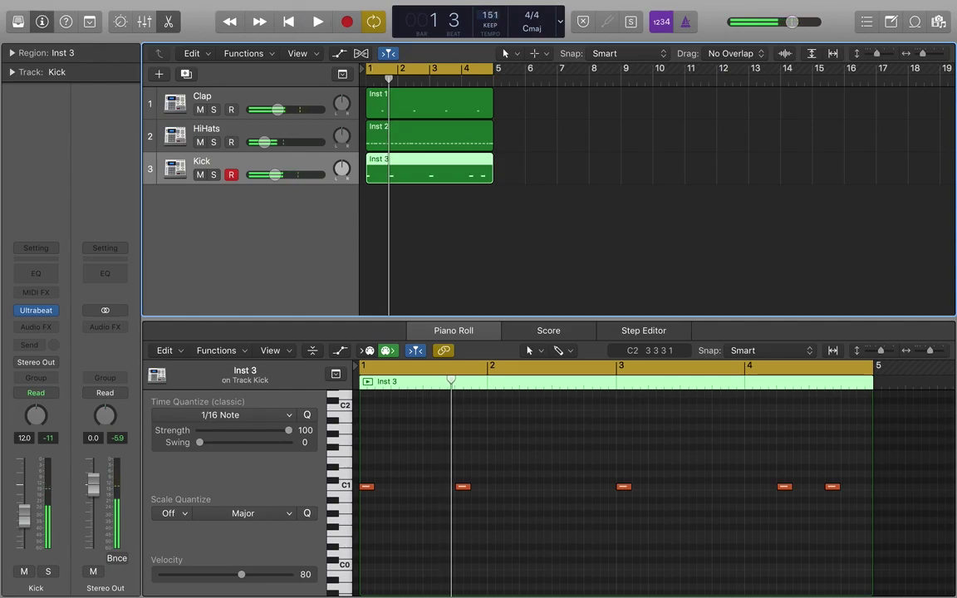
key("space")
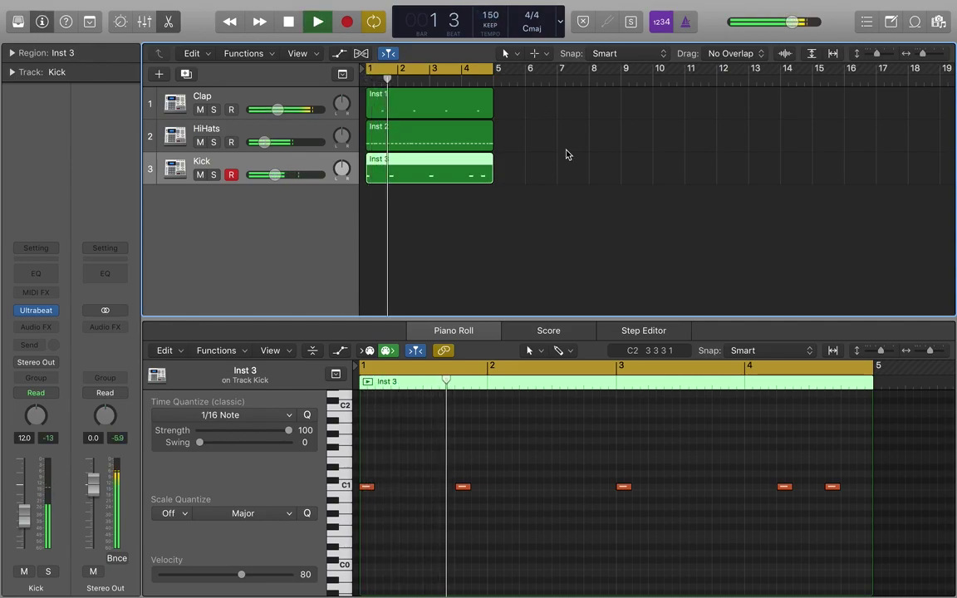
key("space")
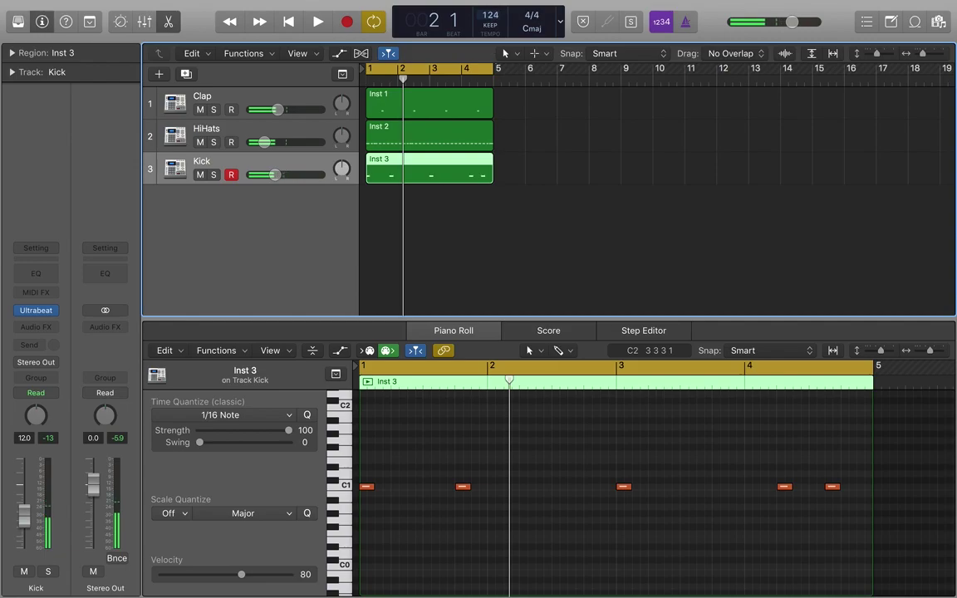
left_click(521, 226)
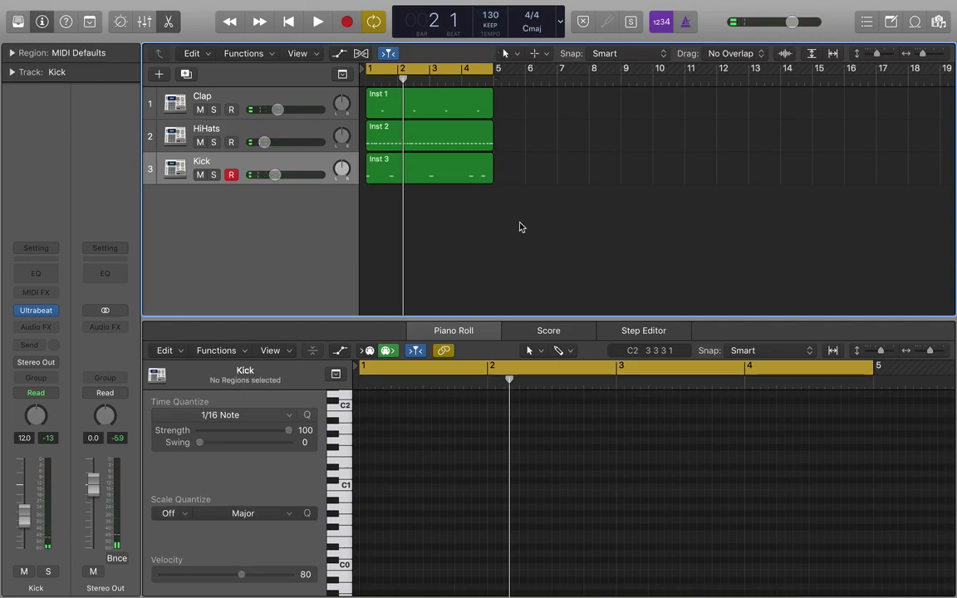
Create one new software instrument track with Ultrabeat (Drum Synth) as its instrument
left_click(159, 75)
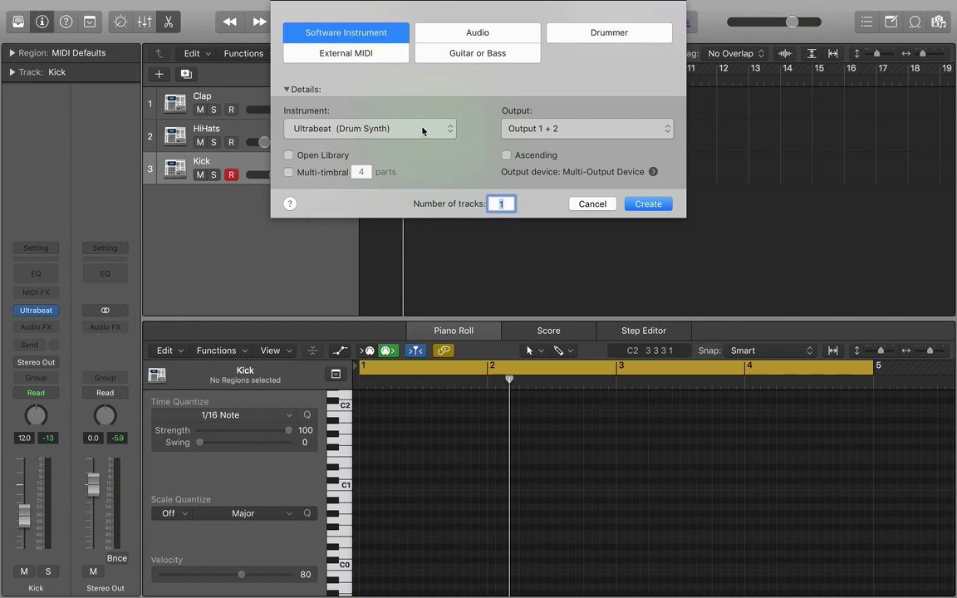
left_click(665, 205)
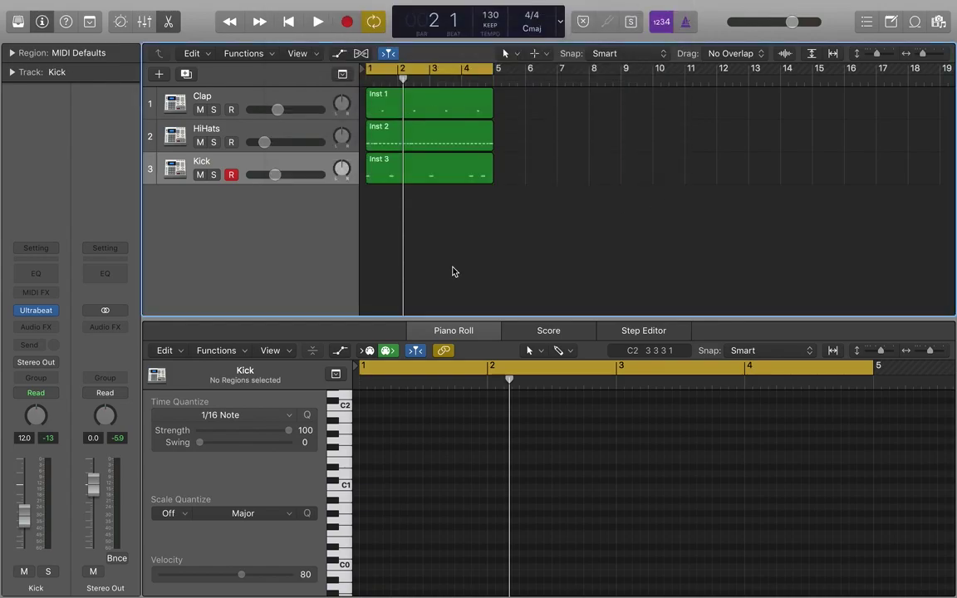
left_click(19, 22)
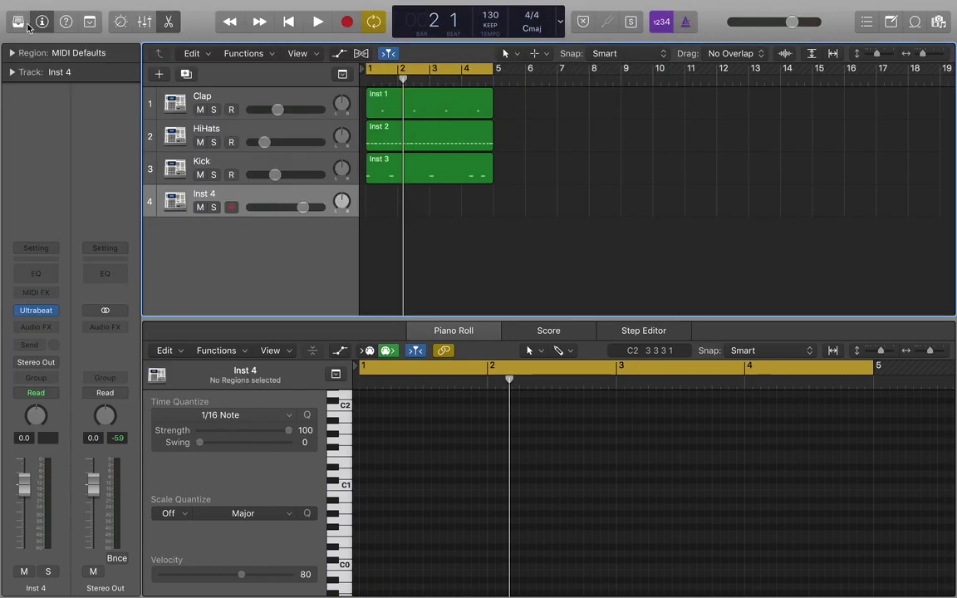
Create an empty MIDI region across bars 1 to 4 on the Inst 4 track and return the playhead to bar 1
right_click(368, 202)
left_click(389, 206)
left_click_drag(397, 212, 469, 179)
left_click(363, 73)
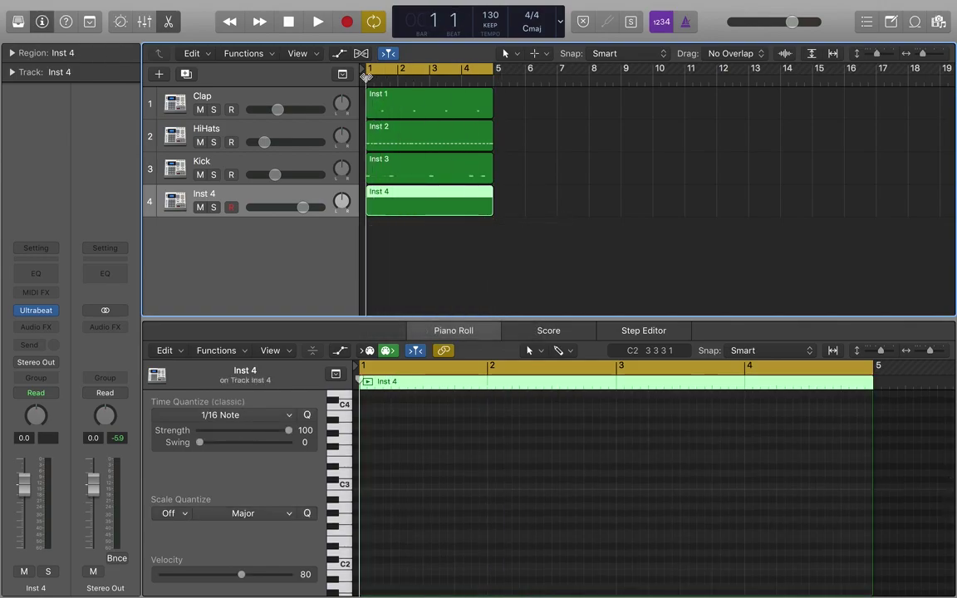
left_click_drag(364, 76, 482, 128)
left_click(288, 23)
Add a C1 note at the start of the Inst 4 region and lower the track volume to -14.0 dB
left_click_drag(438, 319, 440, 178)
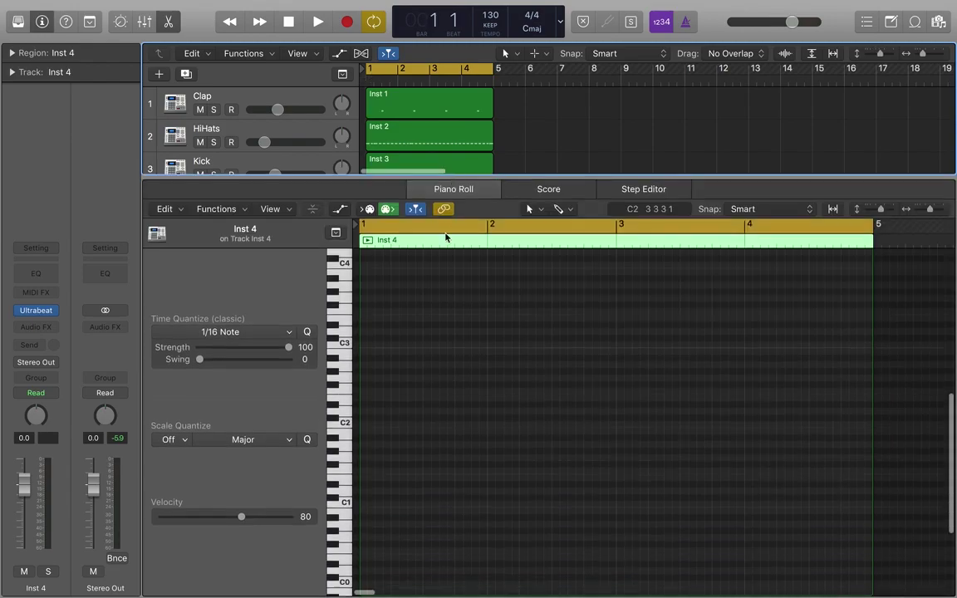
left_click(366, 505)
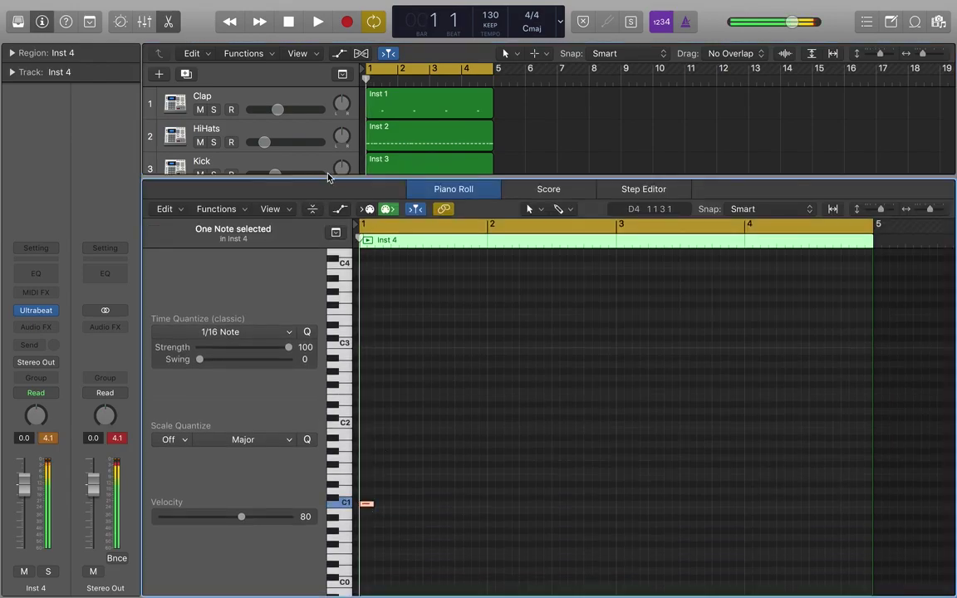
left_click_drag(328, 177, 328, 409)
left_click_drag(300, 207, 272, 206)
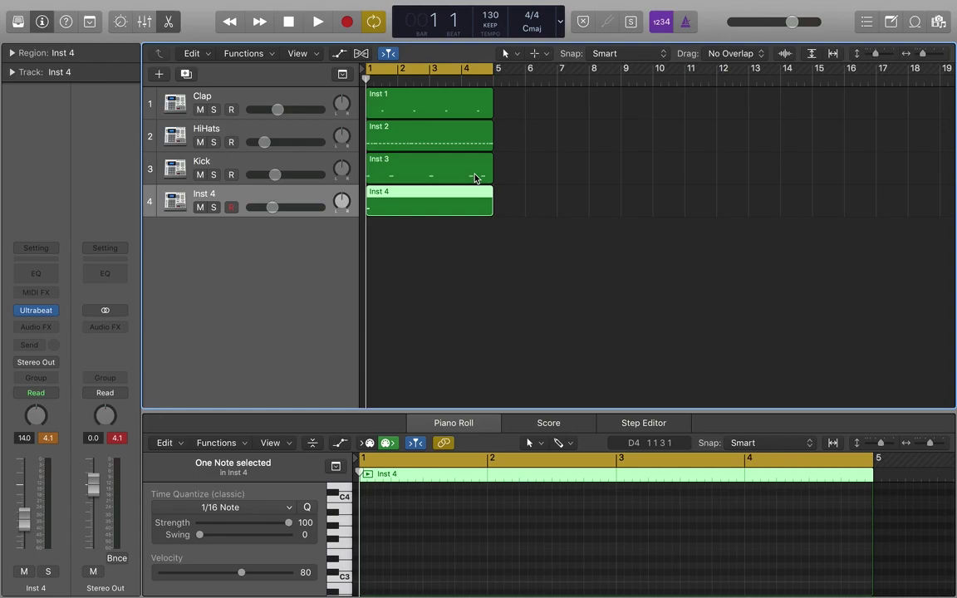
Play back the four-bar beat with the Inst 4 layer included
key("space")
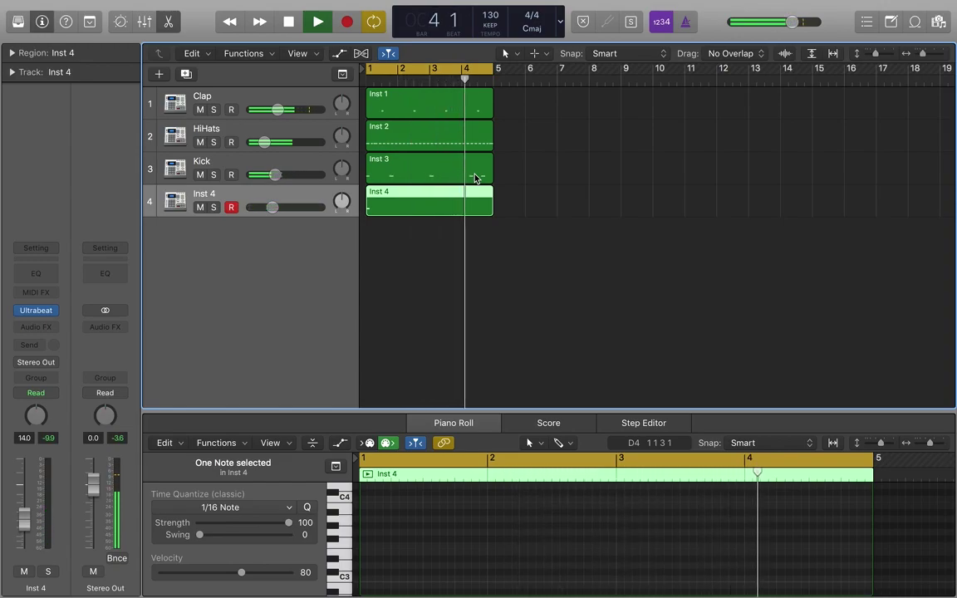
key("space")
left_click_drag(491, 88, 479, 179)
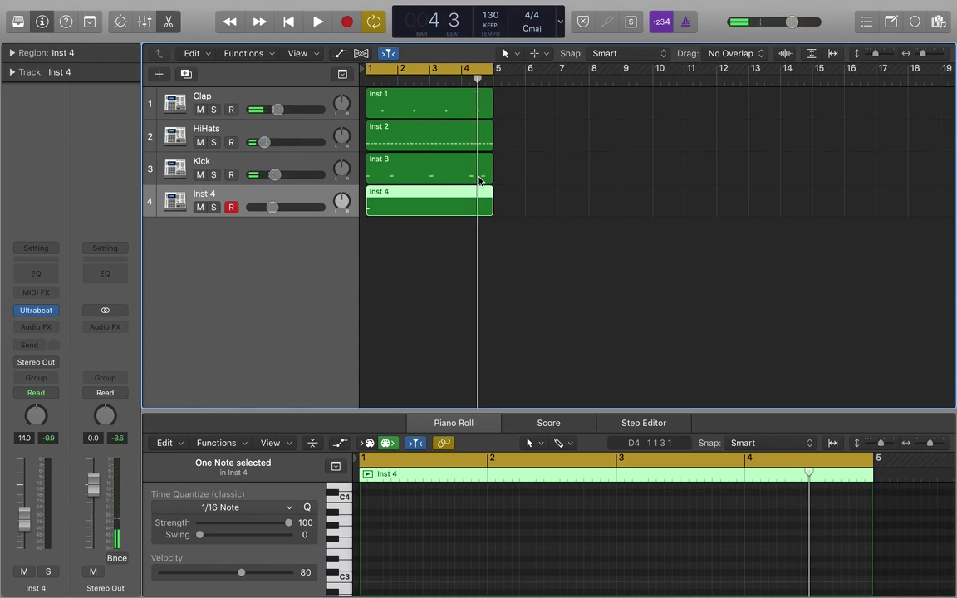
Add a C1 note to the Inst 4 region on beat 2 of bar 4, aligned with the kick note there
left_click(479, 179)
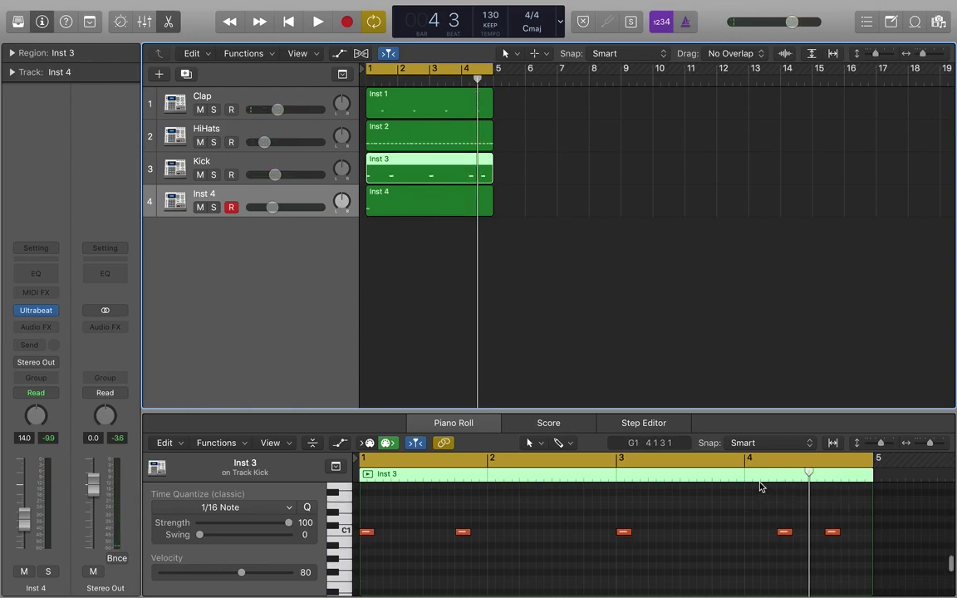
left_click(453, 200)
left_click(432, 172)
left_click_drag(809, 475, 777, 476)
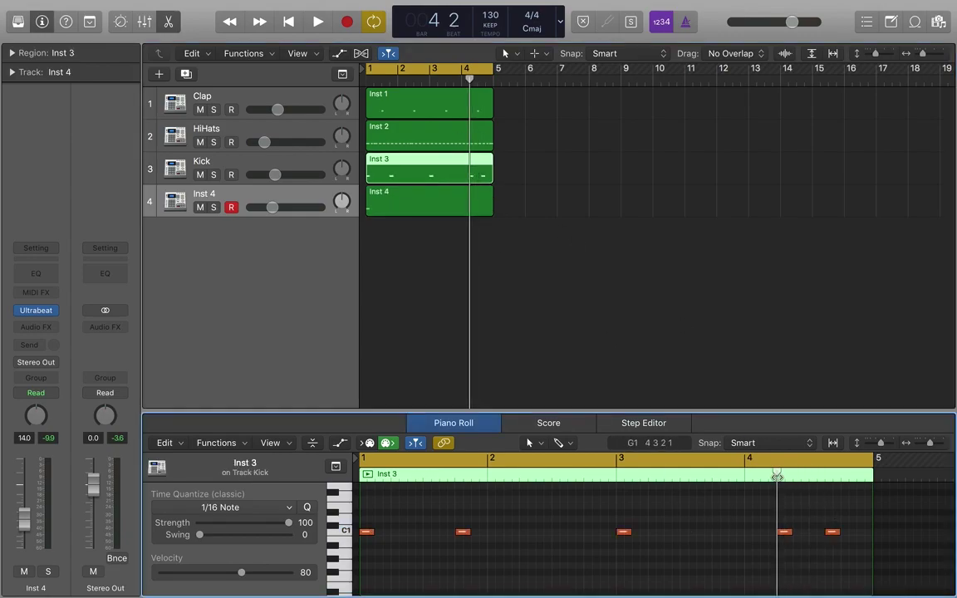
left_click(480, 205)
left_click(781, 533, "super")
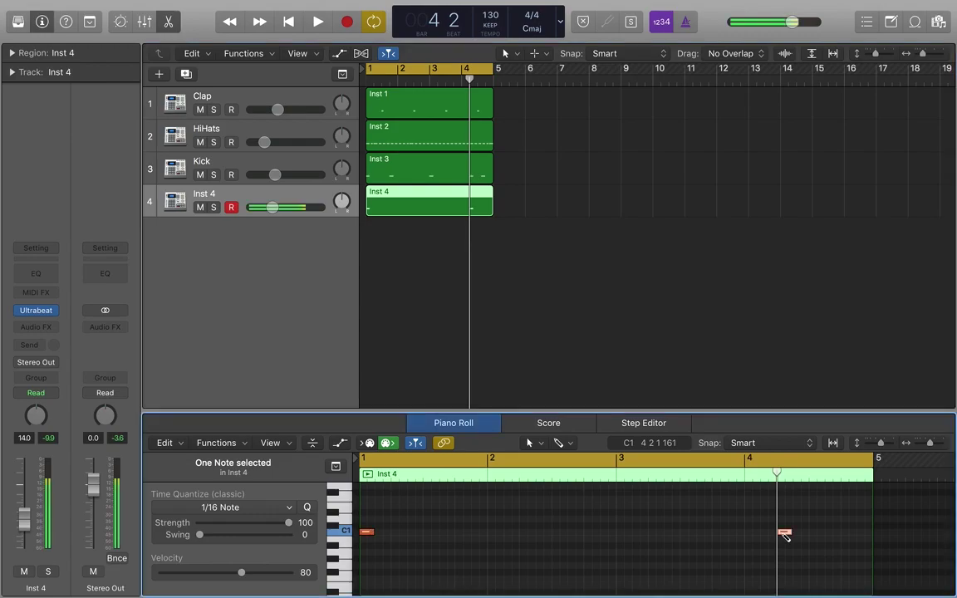
Add a C1 note to the Inst 4 region on the second half of beat 3 in bar 4, aligned with the last kick
left_click(473, 165)
left_click_drag(783, 469, 824, 473)
left_click(456, 210)
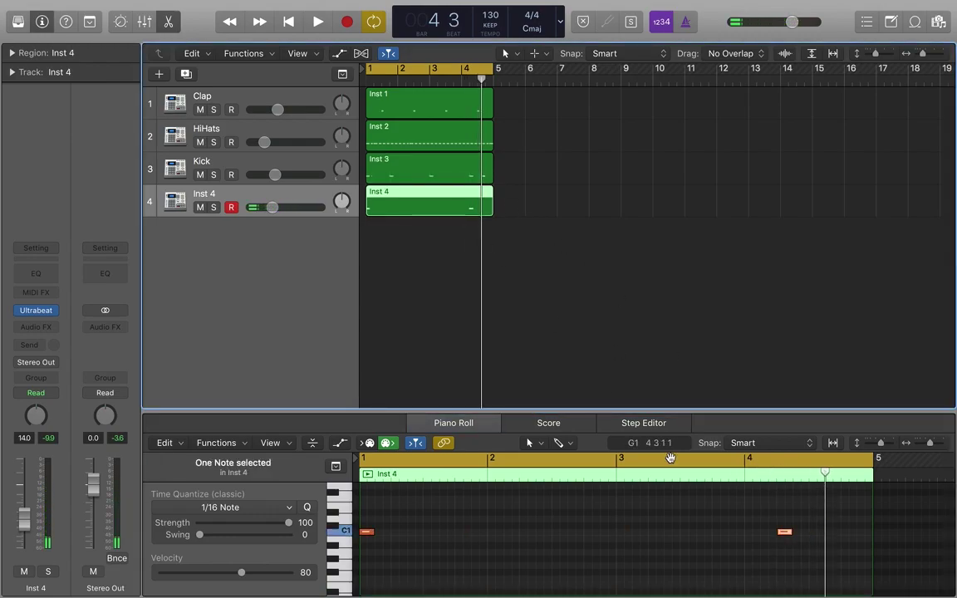
left_click(832, 533, "super")
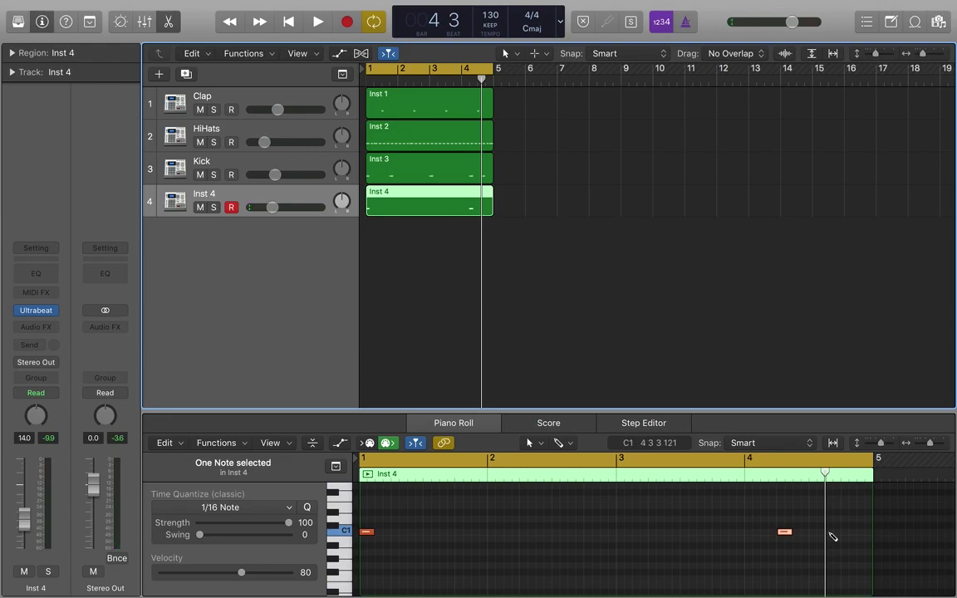
left_click(703, 328)
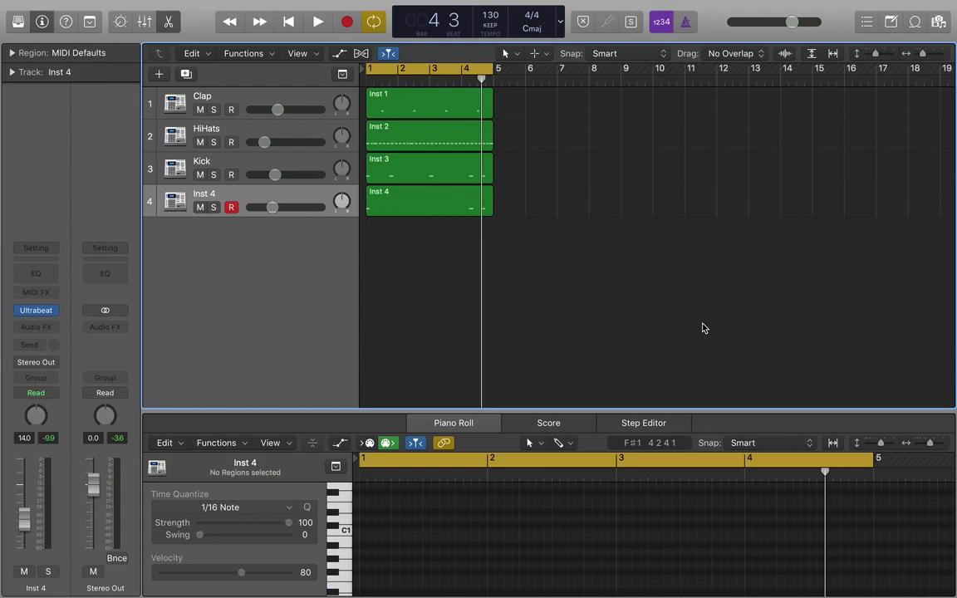
Play back the four-bar beat and lower the Inst 4 track's volume to -15.0 dB
key("space")
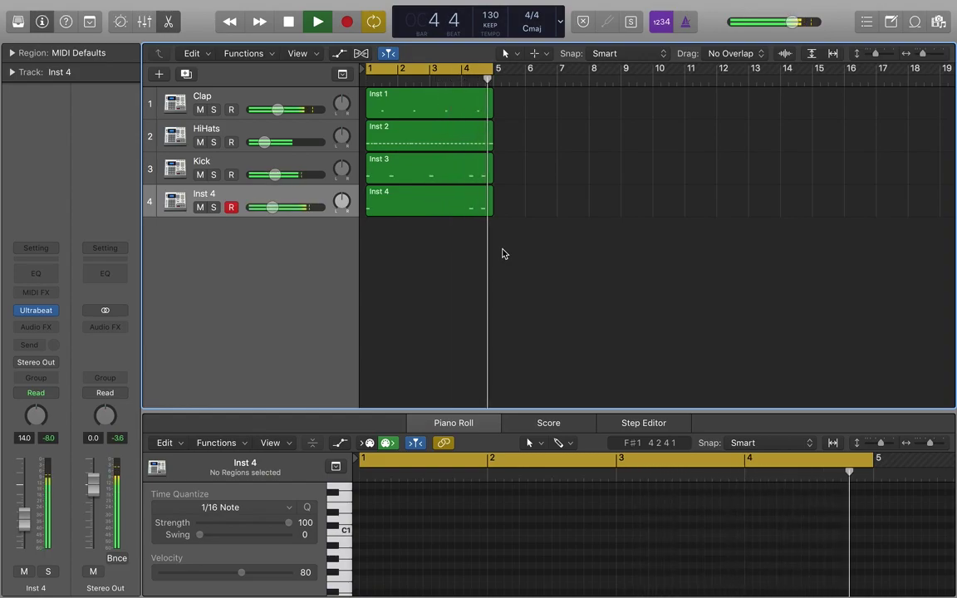
left_click_drag(273, 206, 270, 207)
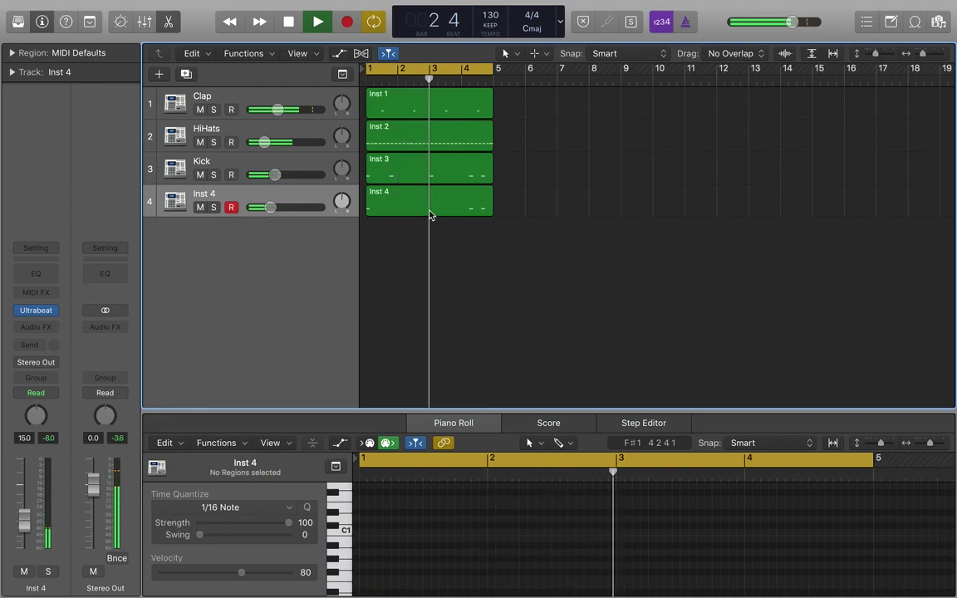
key("space")
Examine the Inst 4 region's three C1 notes in an enlarged piano roll and audition the first and last ones
left_click(388, 196)
left_click_drag(599, 412, 613, 204)
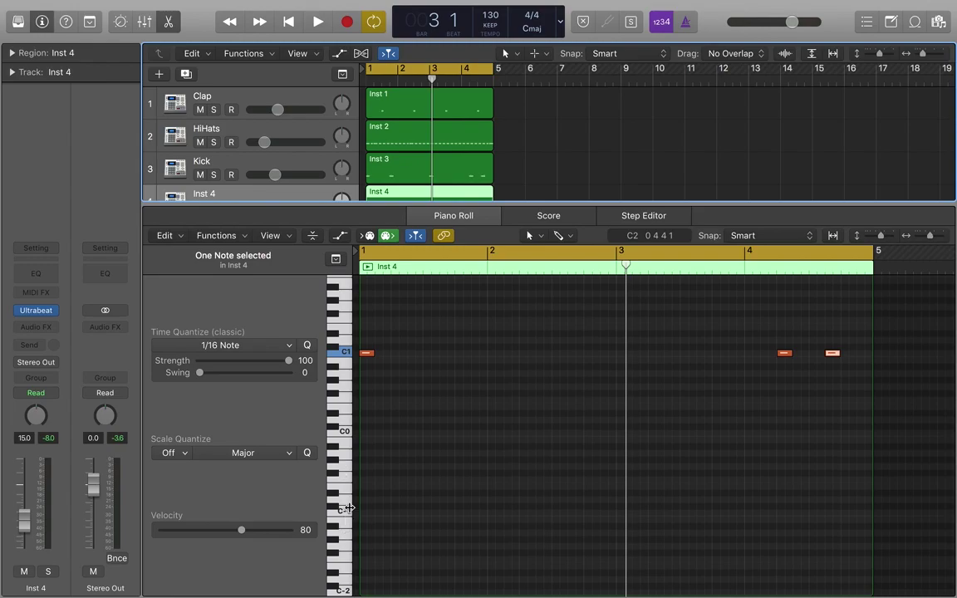
left_click(368, 354)
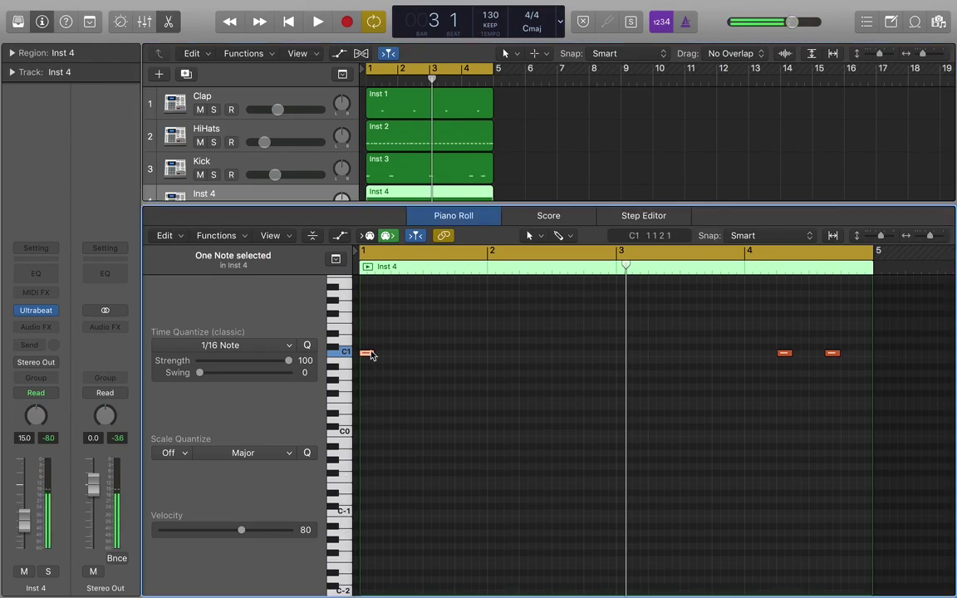
left_click(830, 355)
left_click(839, 387)
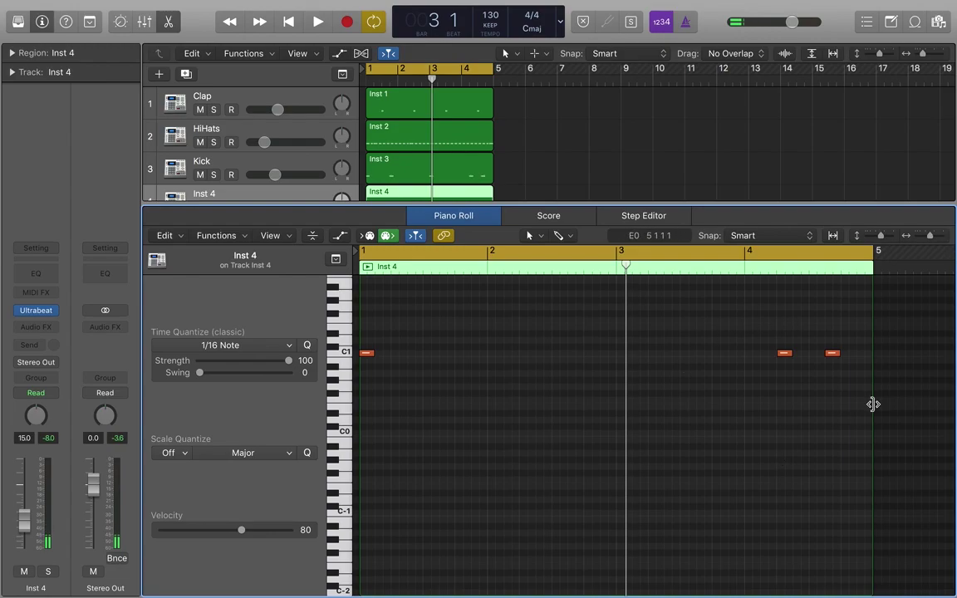
mouse_move(833, 357)
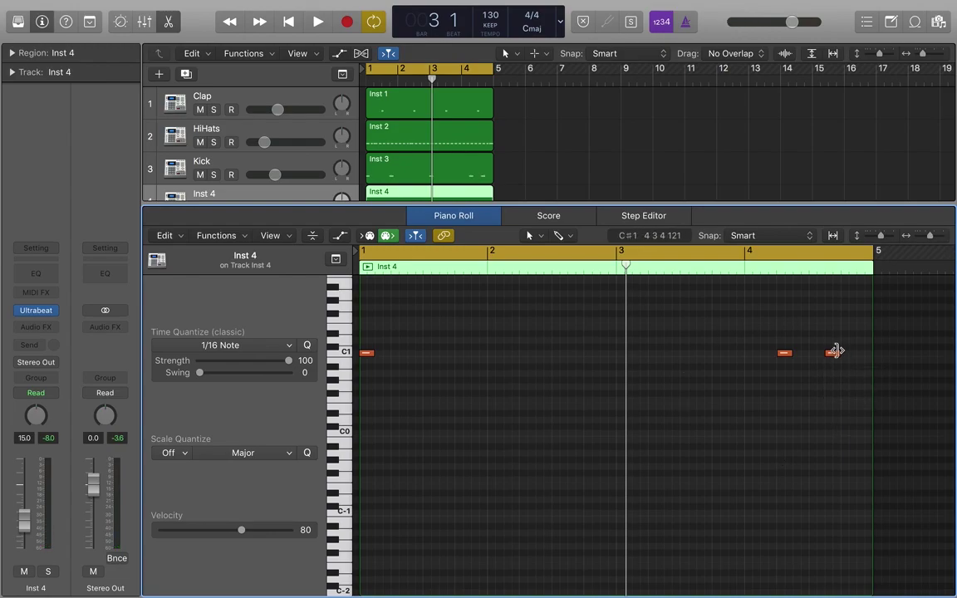
left_click_drag(411, 201, 411, 400)
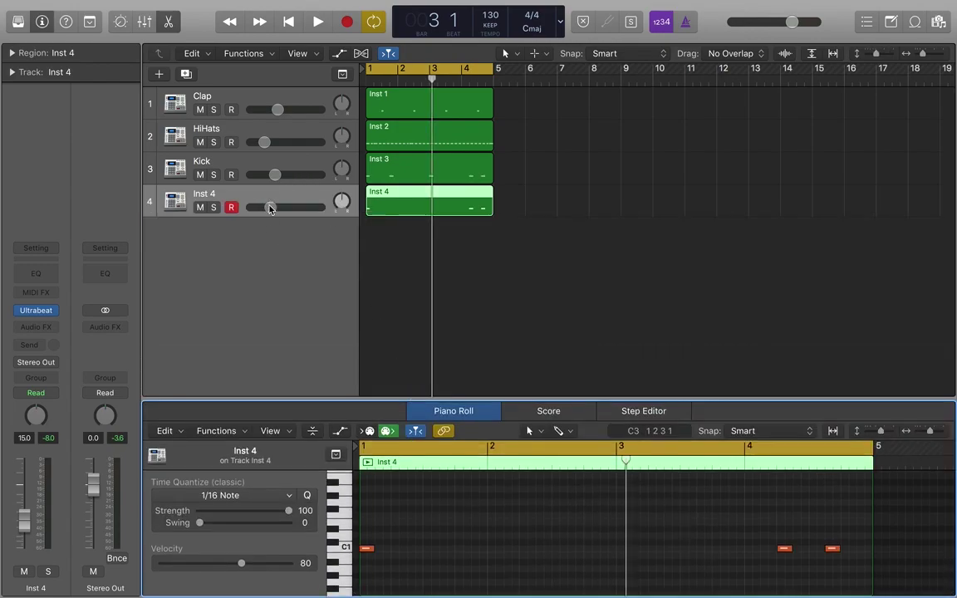
Lower the Inst 4 track's volume to -16.0 dB and reduce the HiHats volume slightly while listening to the beat
left_click_drag(268, 208, 267, 208)
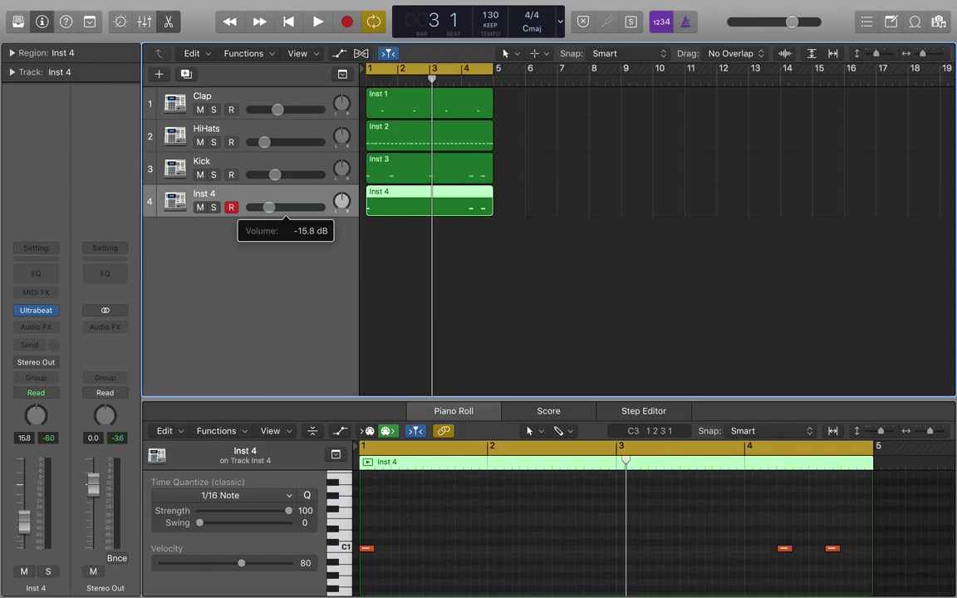
key("space")
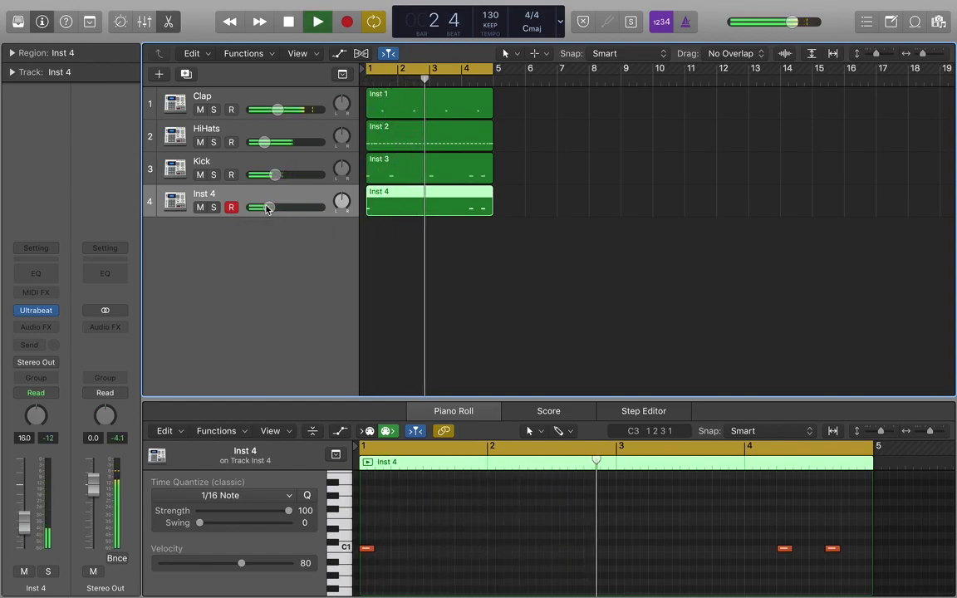
left_click_drag(264, 142, 263, 142)
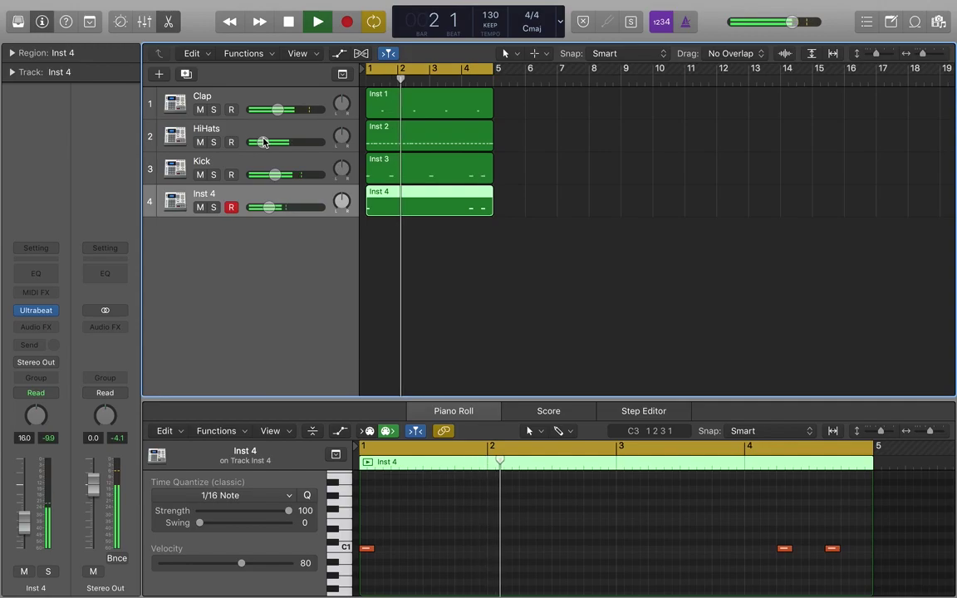
left_click(432, 361)
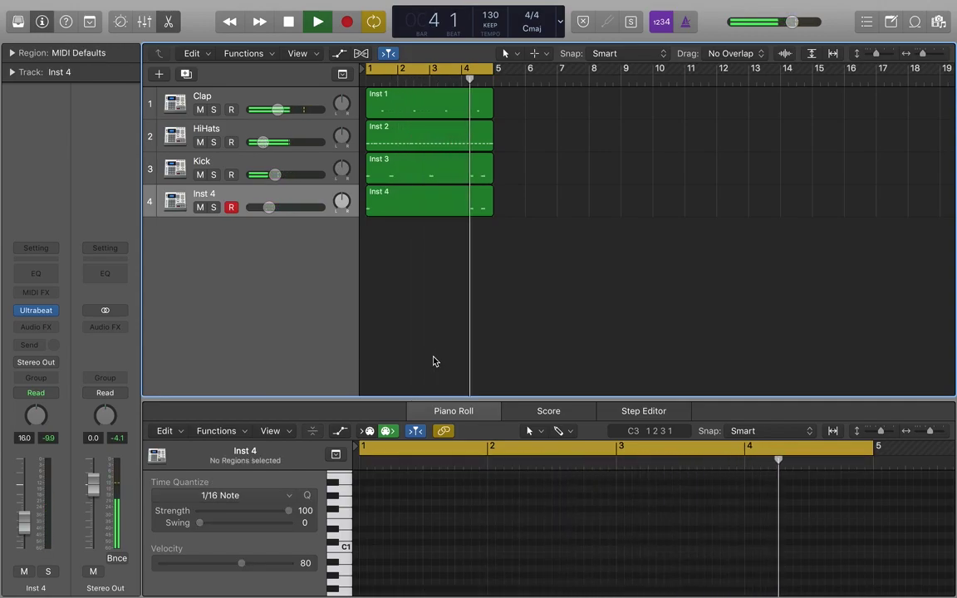
key("space")
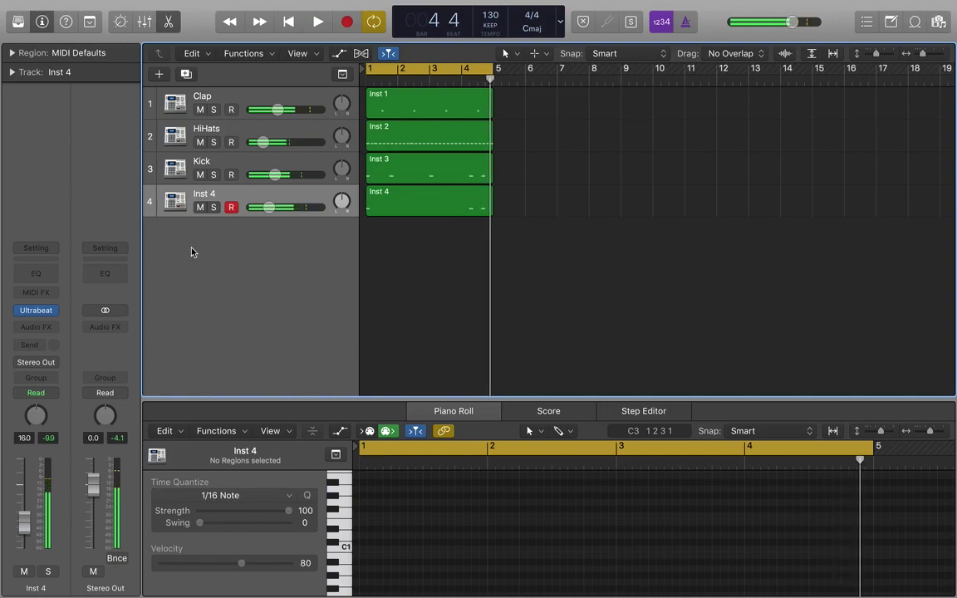
Rename the Inst 4 track as 808
double_click(203, 191)
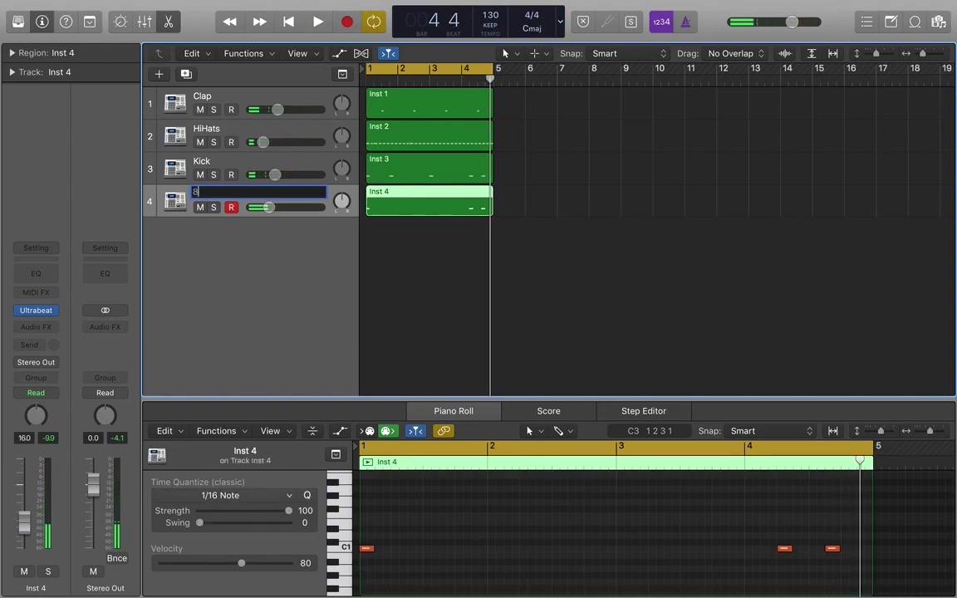
key("Return")
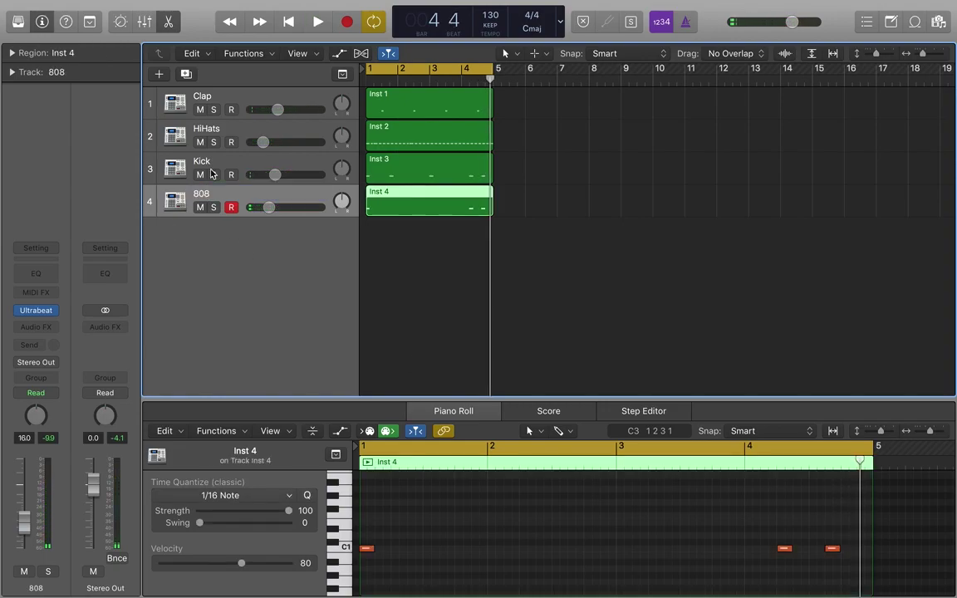
Create one new software instrument track with Alchemy as its instrument and close the instrument window
left_click(159, 76)
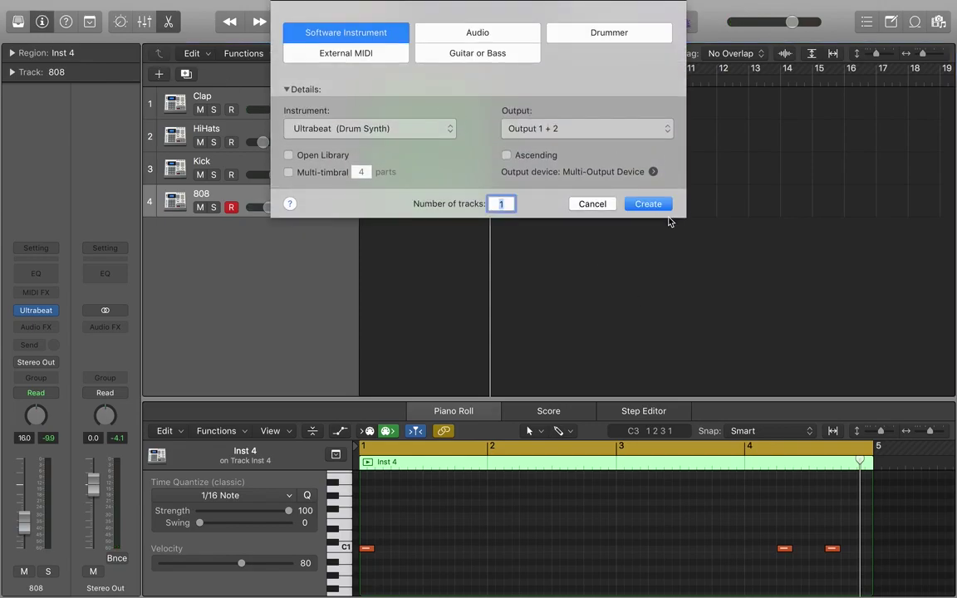
left_click(440, 128)
mouse_move(408, 184)
left_click(503, 184)
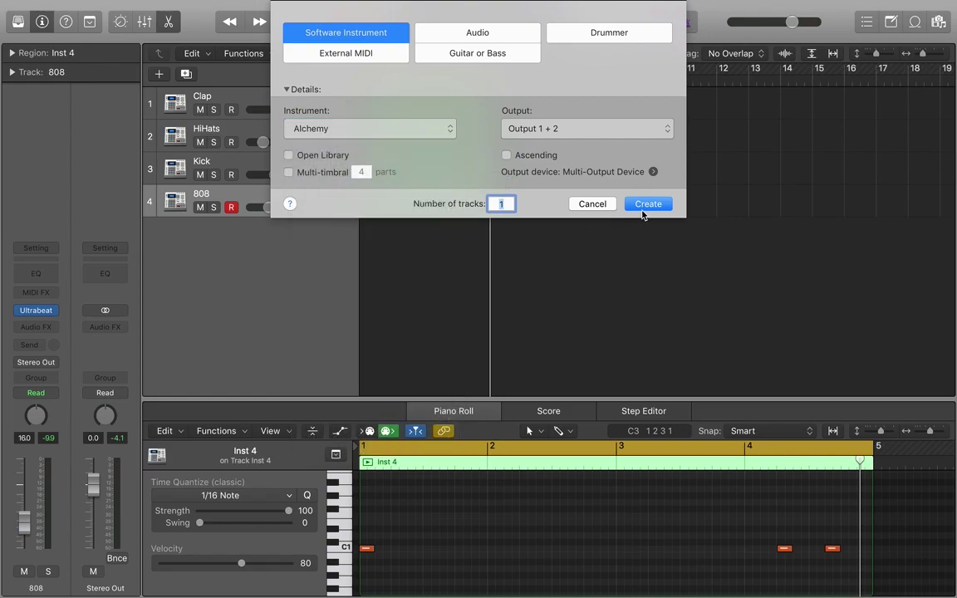
left_click(655, 206)
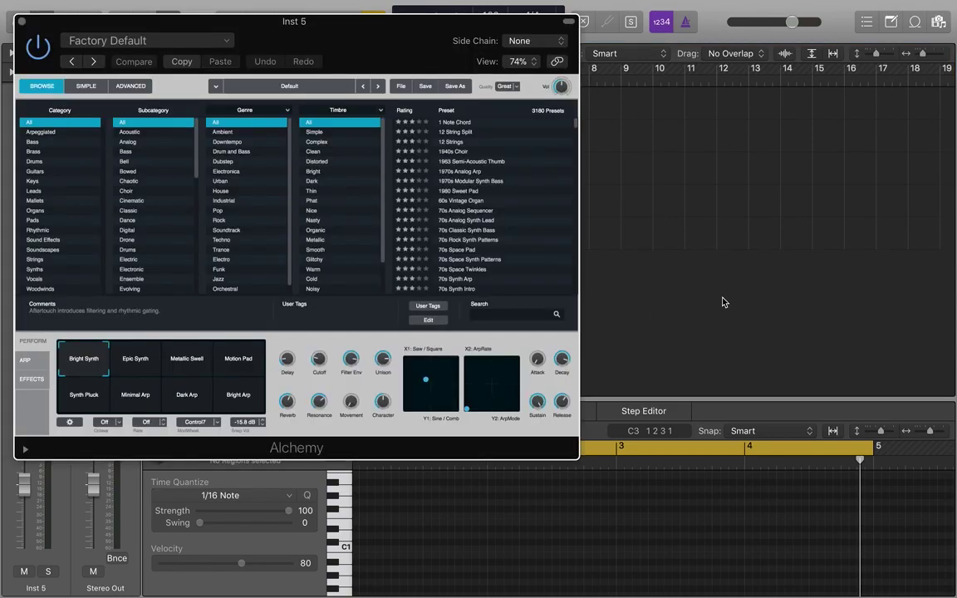
left_click(23, 21)
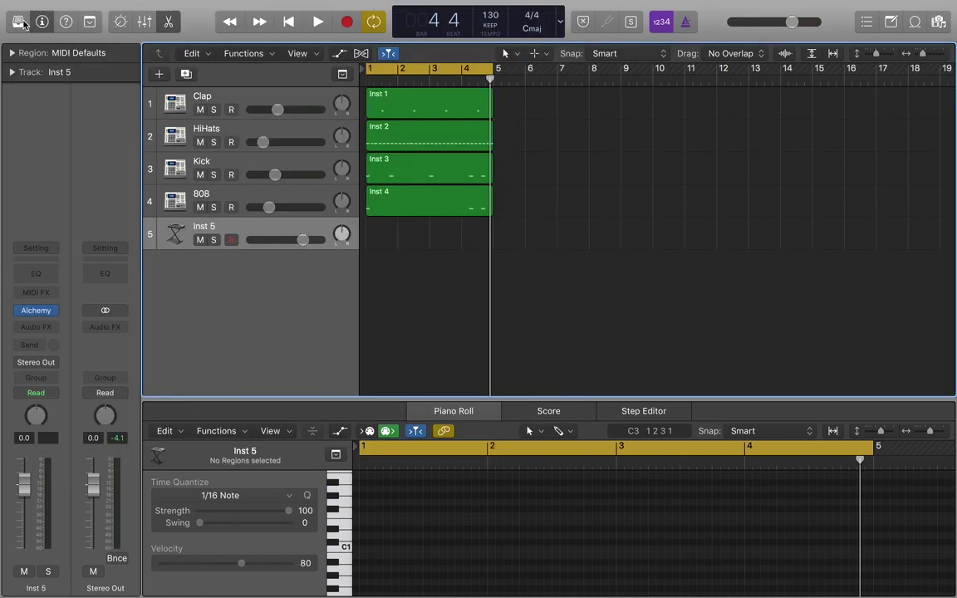
Replace the Alchemy instrument on the Inst 5 track with the stereo version of Ultrabeat
left_click(55, 311)
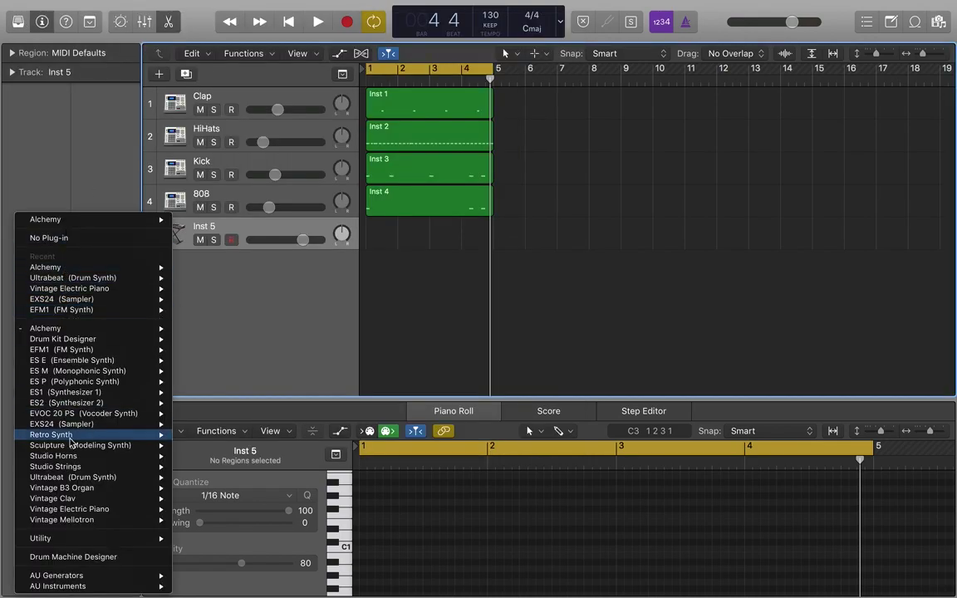
mouse_move(70, 455)
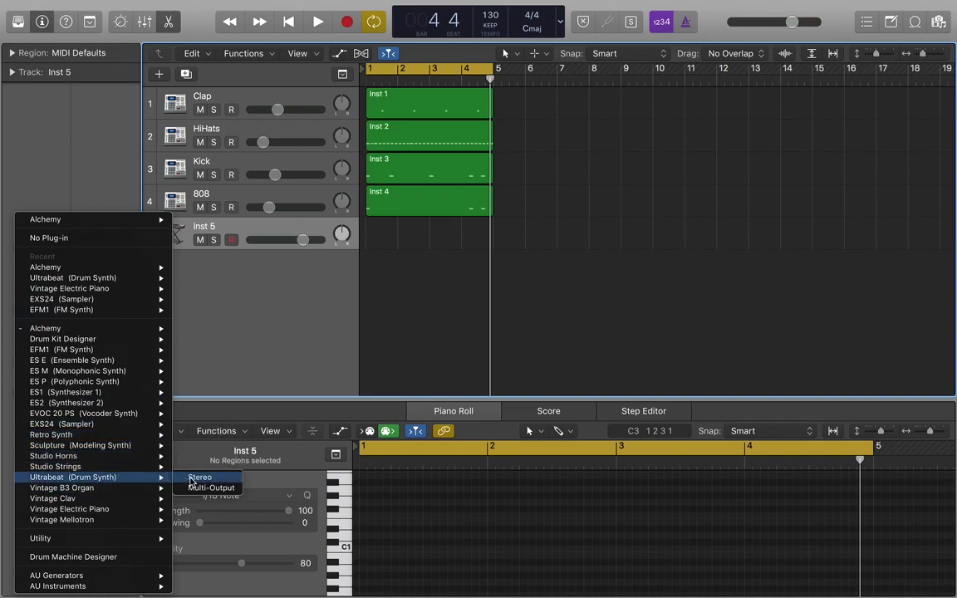
left_click(190, 480)
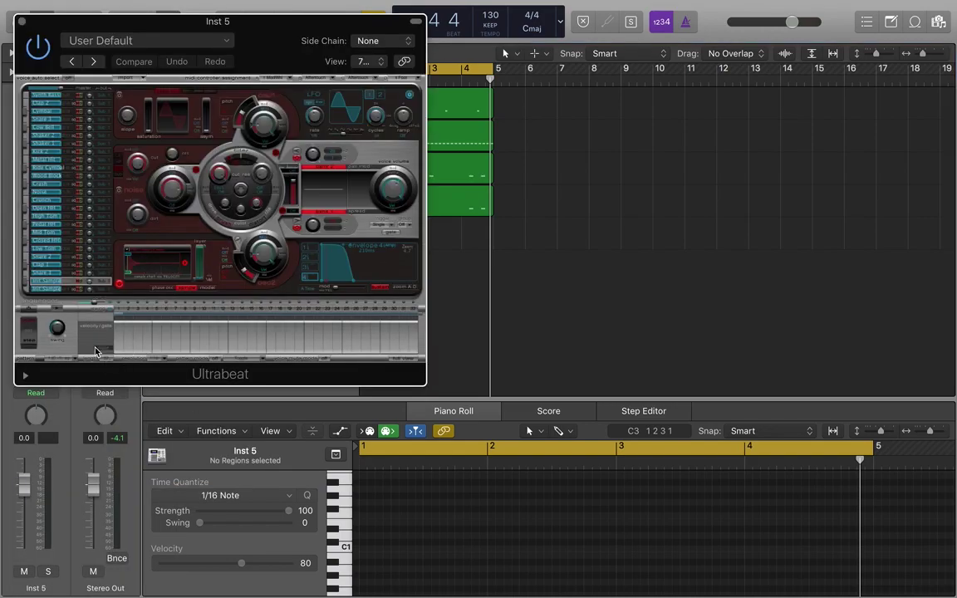
Start loading a sample into Ultrabeat's lowest voice, search for "ovo" and browse to the OVO Drum Kit's Hihats (Open-Closed) folder
left_click(48, 289)
left_click(157, 254)
left_click(158, 266)
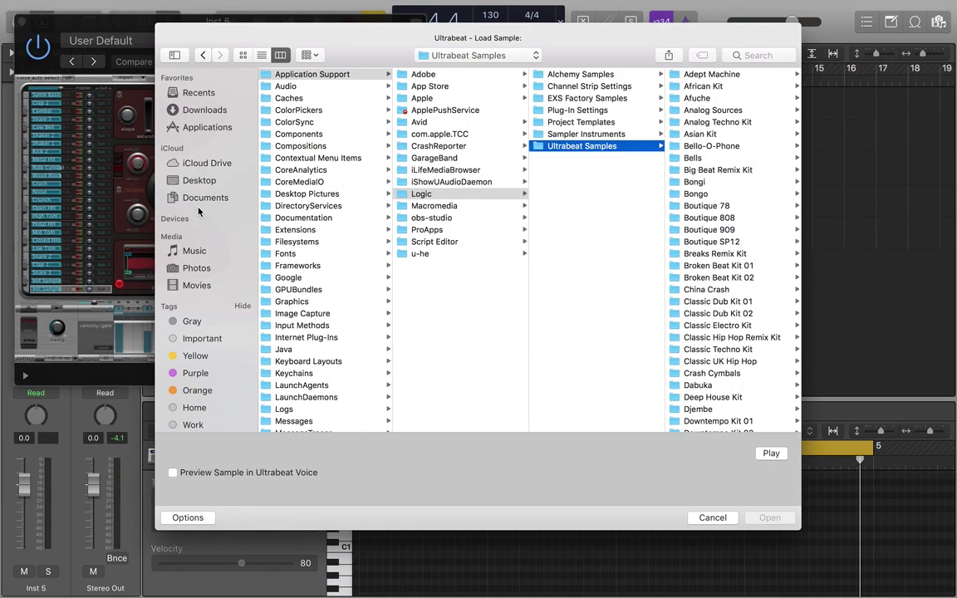
left_click(204, 110)
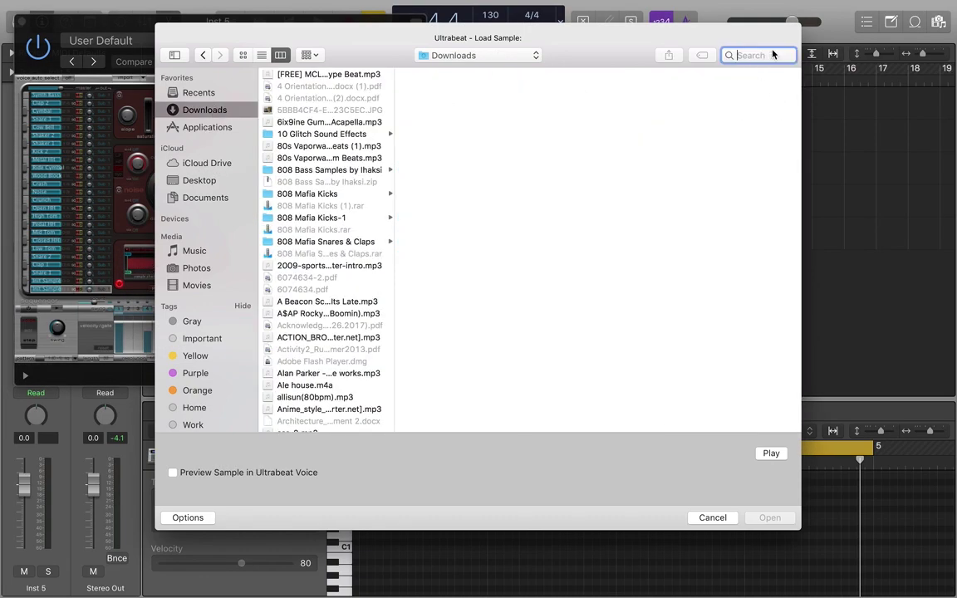
type("ovov")
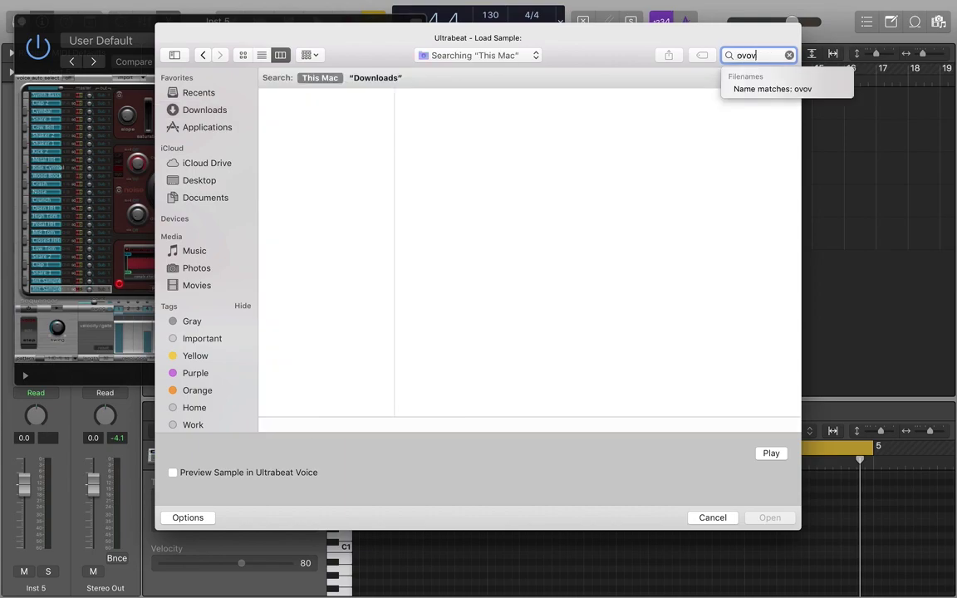
left_click(359, 139)
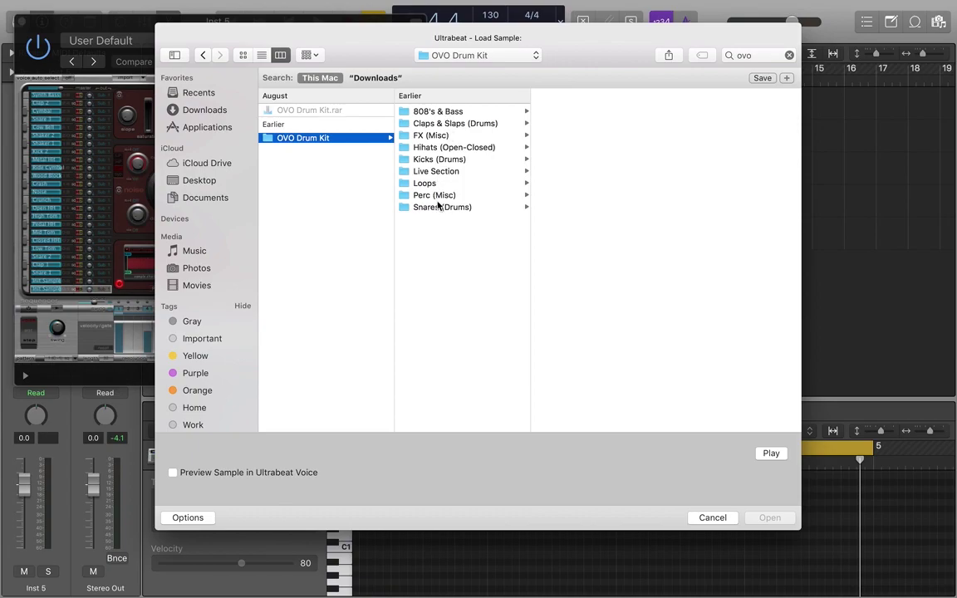
left_click(459, 147)
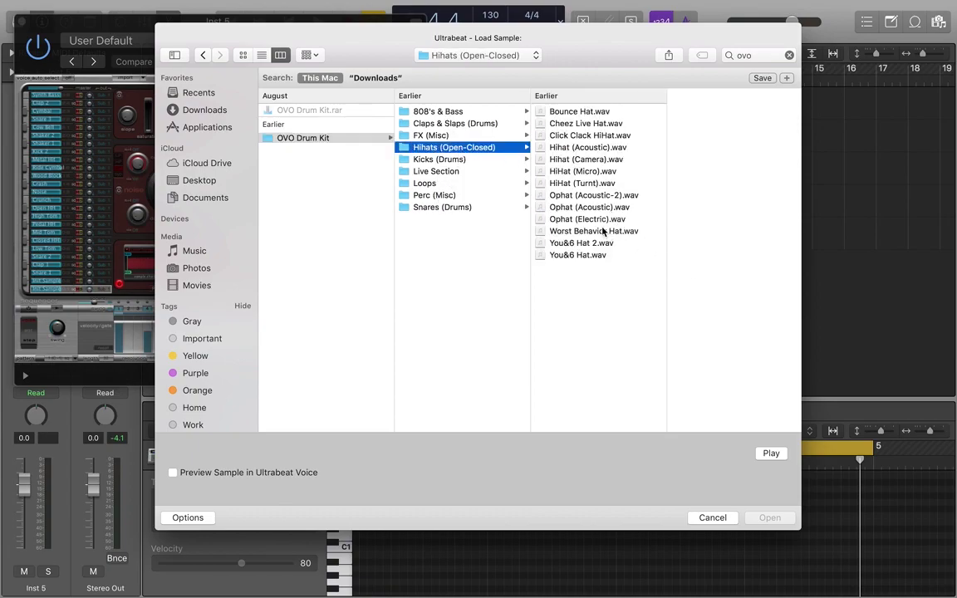
Compare the hi-hat samples, load Ophat (Electric).wav into the Ultrabeat voice and close the instrument window
left_click(599, 220)
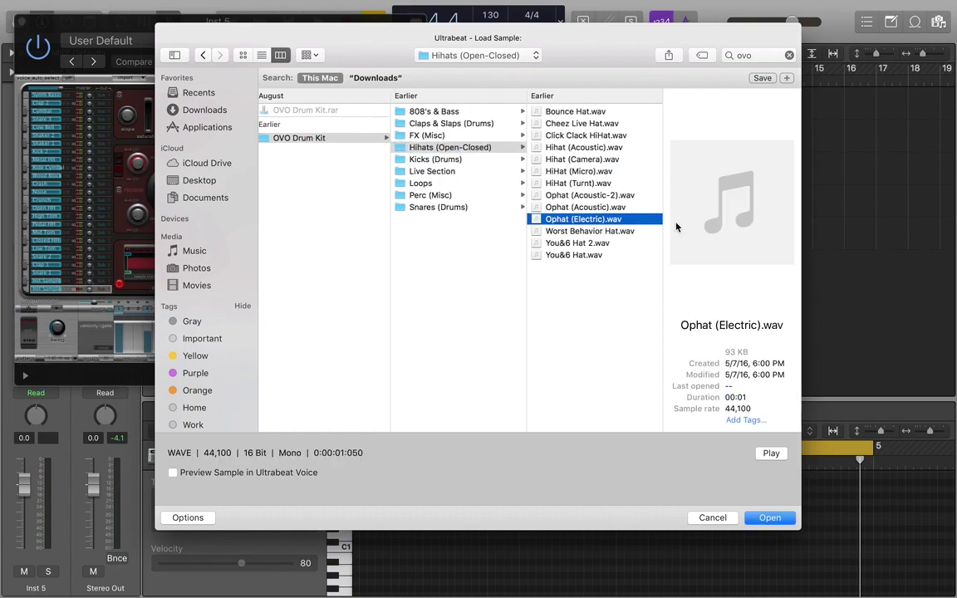
left_click(731, 202)
left_click(594, 147)
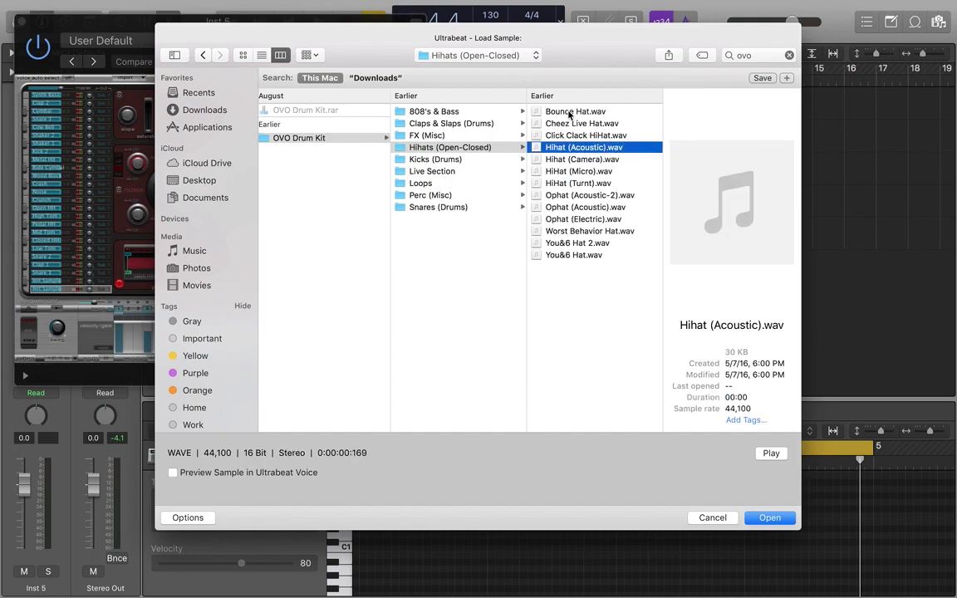
left_click(584, 161)
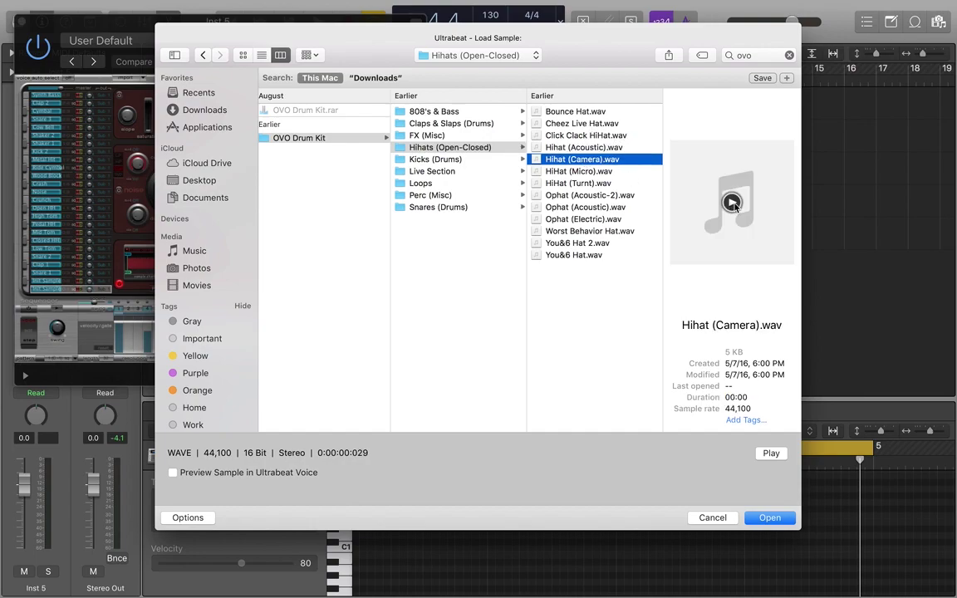
left_click(604, 208)
left_click(616, 220)
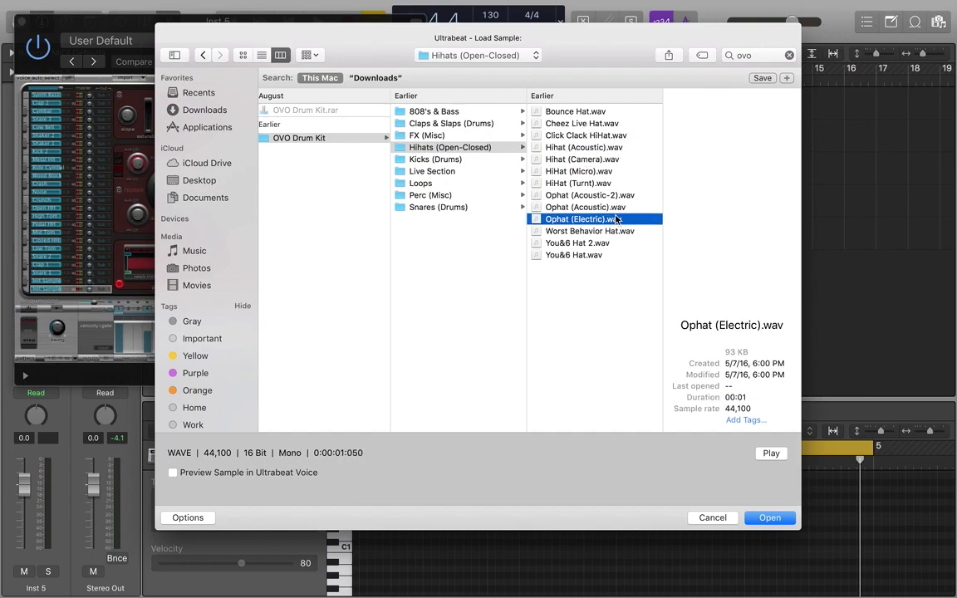
left_click(730, 200)
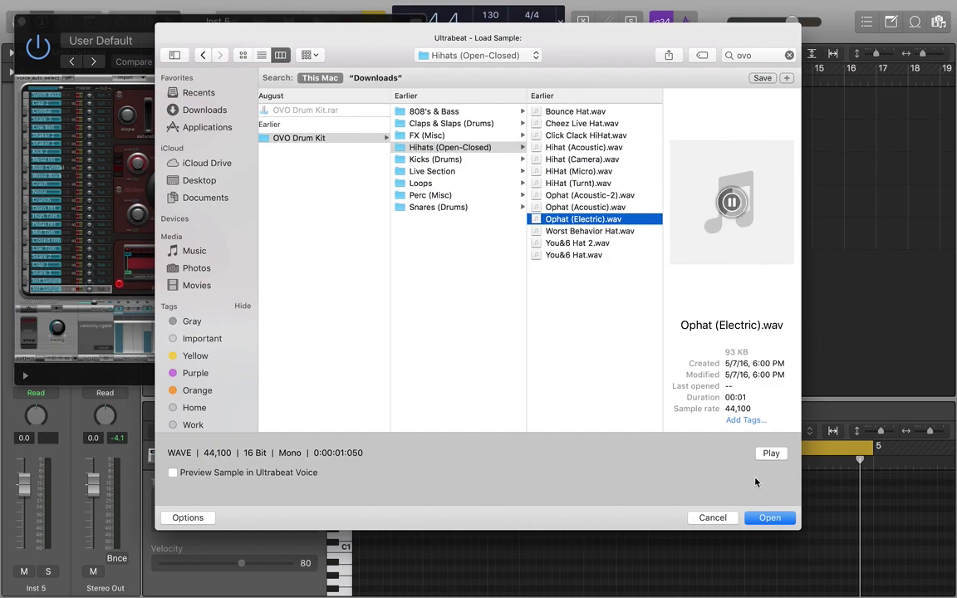
left_click(768, 517)
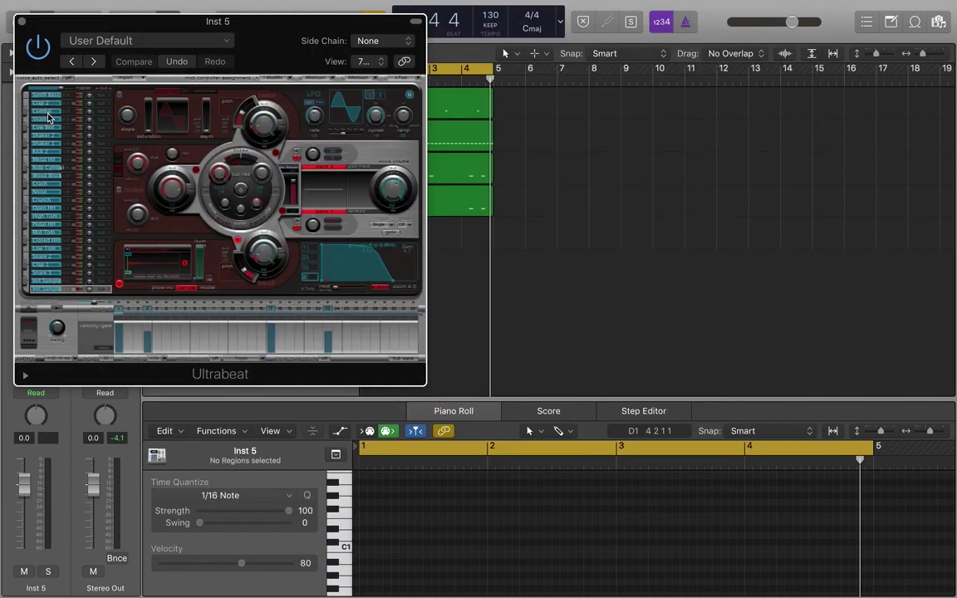
left_click(22, 21)
Create an empty MIDI region at bar 1 on the Inst 5 track and extend it to four bars
right_click(367, 239)
left_click(383, 241)
left_click_drag(398, 243, 496, 247)
Add a C1 note on beat 2 of bar 2 in the Inst 5 region and play back the beat
key("space")
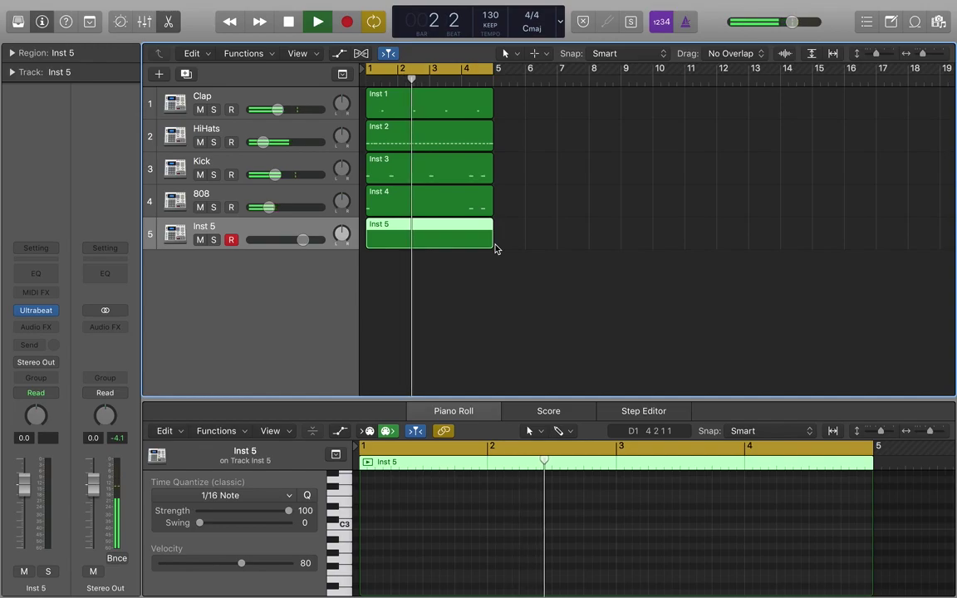
key("space")
left_click_drag(413, 80, 405, 79)
left_click_drag(510, 401, 505, 193)
left_click(521, 480, "super")
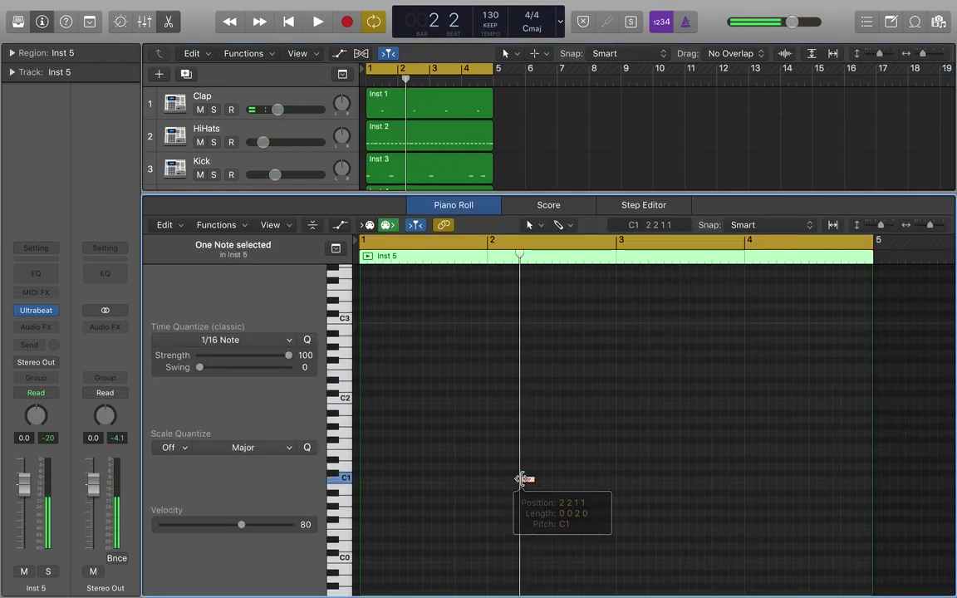
key("space")
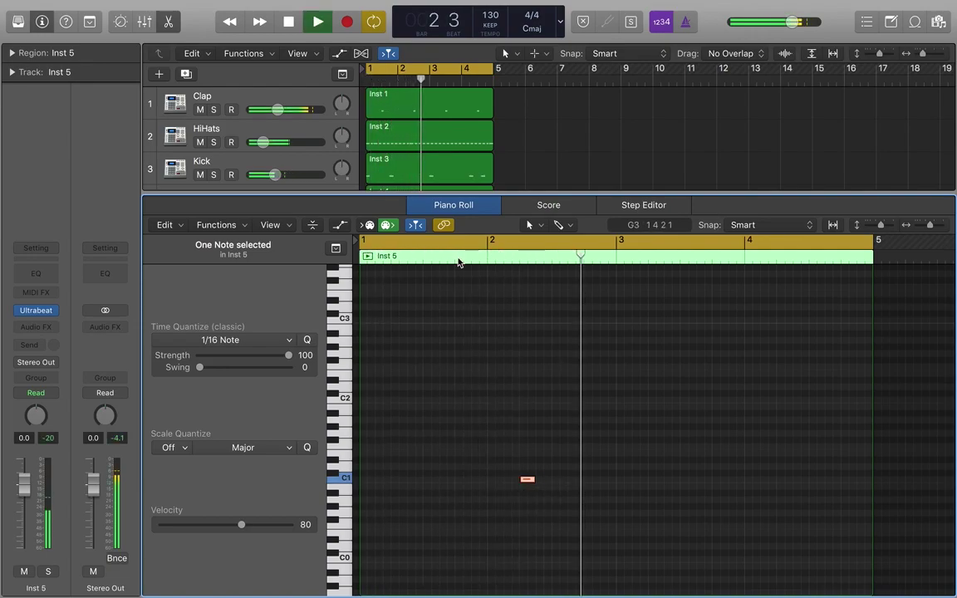
Lower the Inst 5 track's volume to -8.0 dB and rename the track Open HiHat
left_click_drag(367, 190, 367, 428)
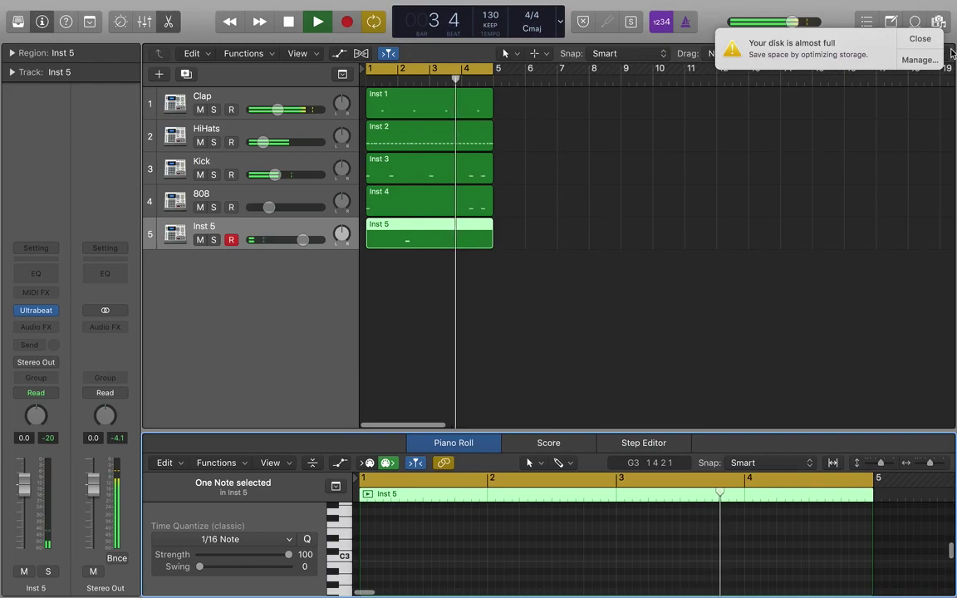
left_click(919, 38)
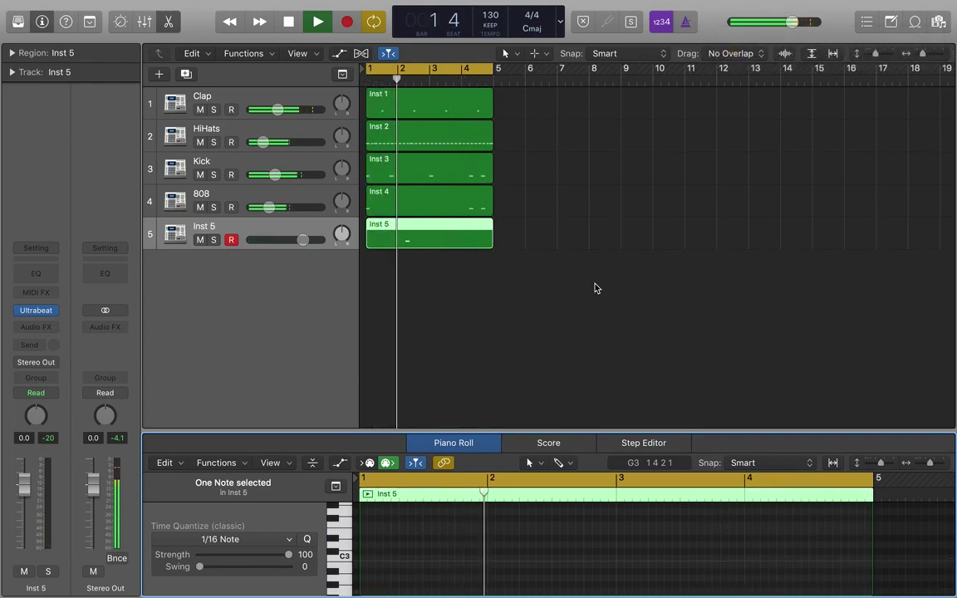
left_click_drag(302, 240, 280, 240)
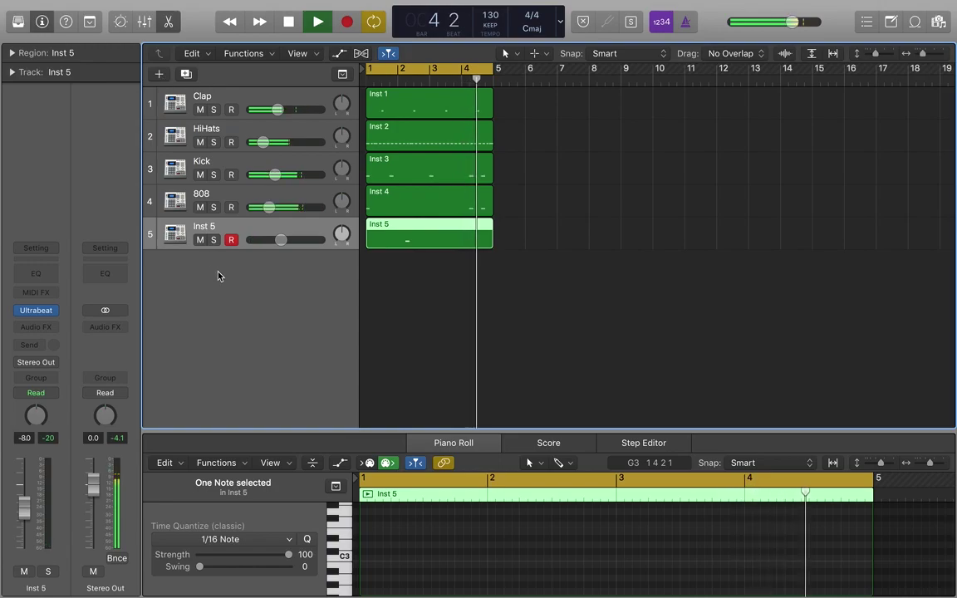
double_click(203, 226)
type("O")
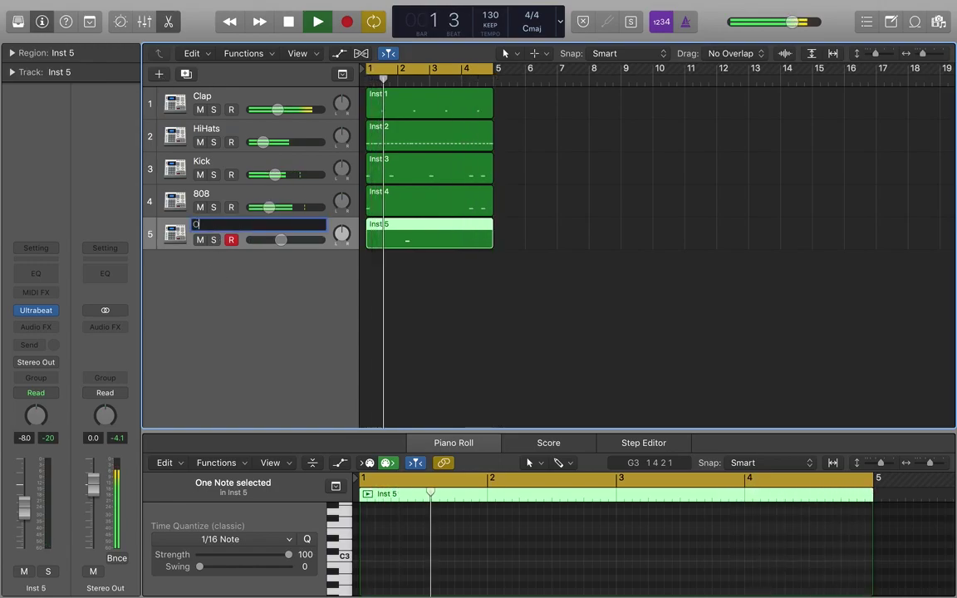
type("pen HiHat")
key("Return")
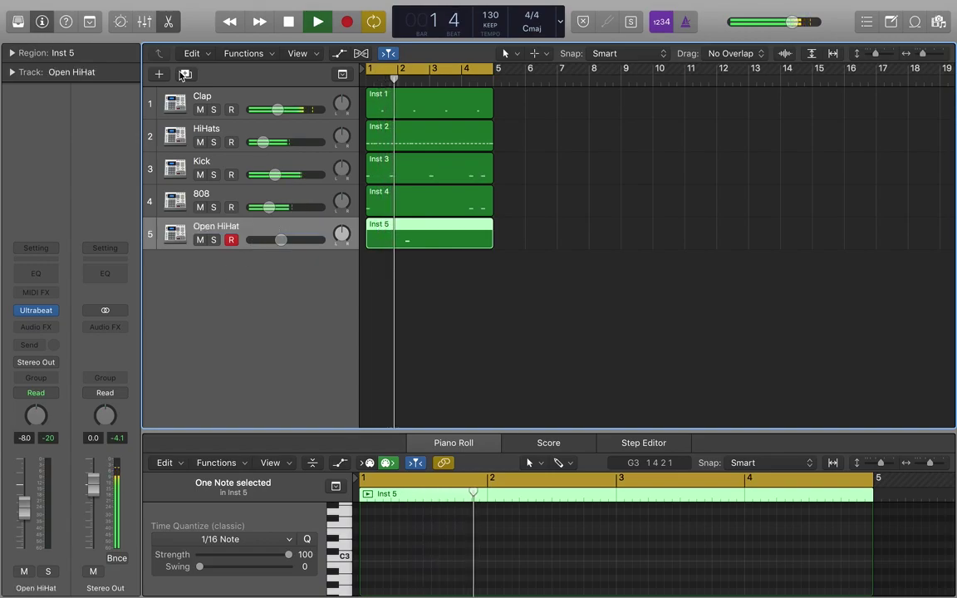
Create one new software instrument track and replace its Alchemy instrument with Ultrabeat, closing the instrument window
key("alt+super+n")
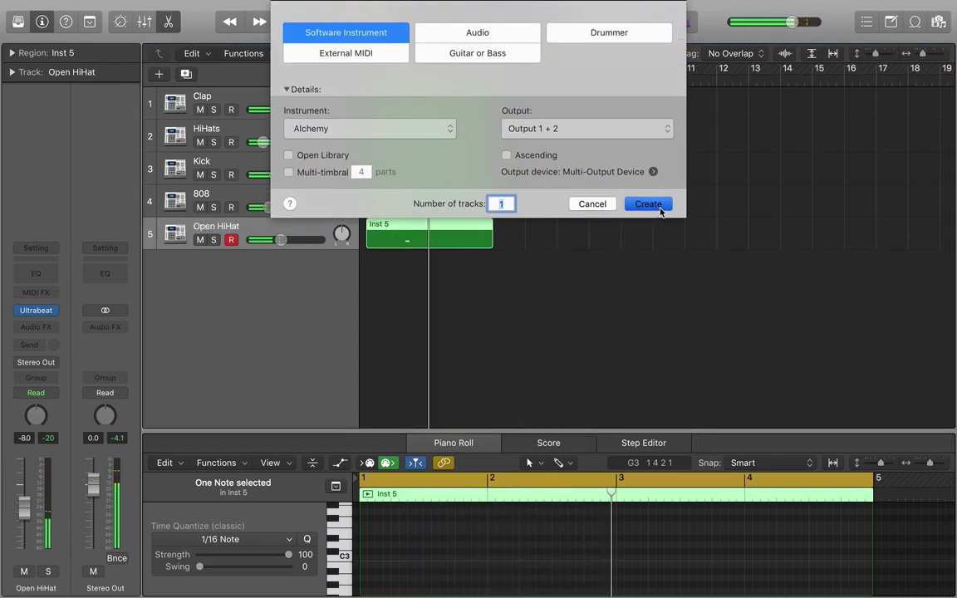
left_click(659, 208)
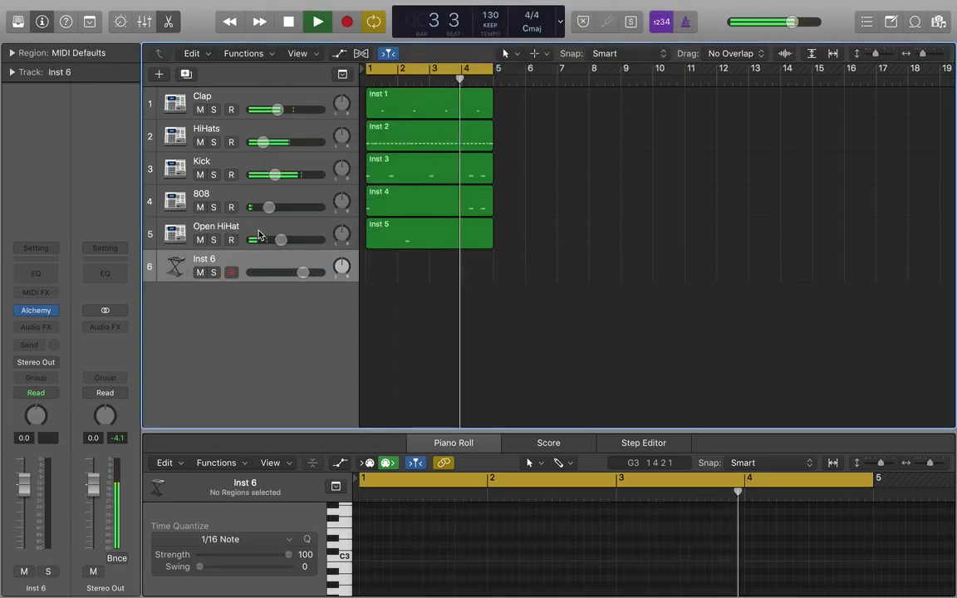
key("super+w")
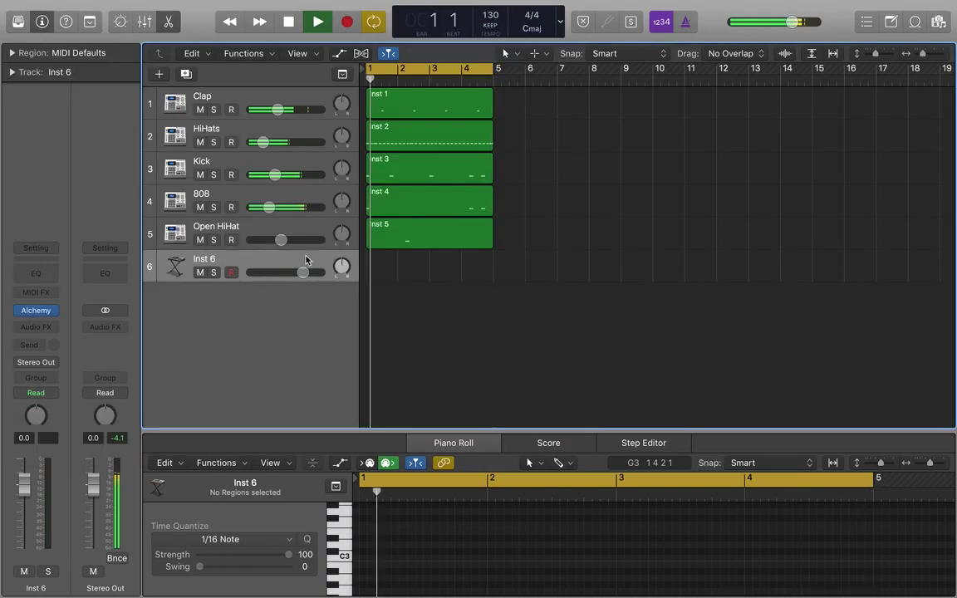
left_click(46, 310)
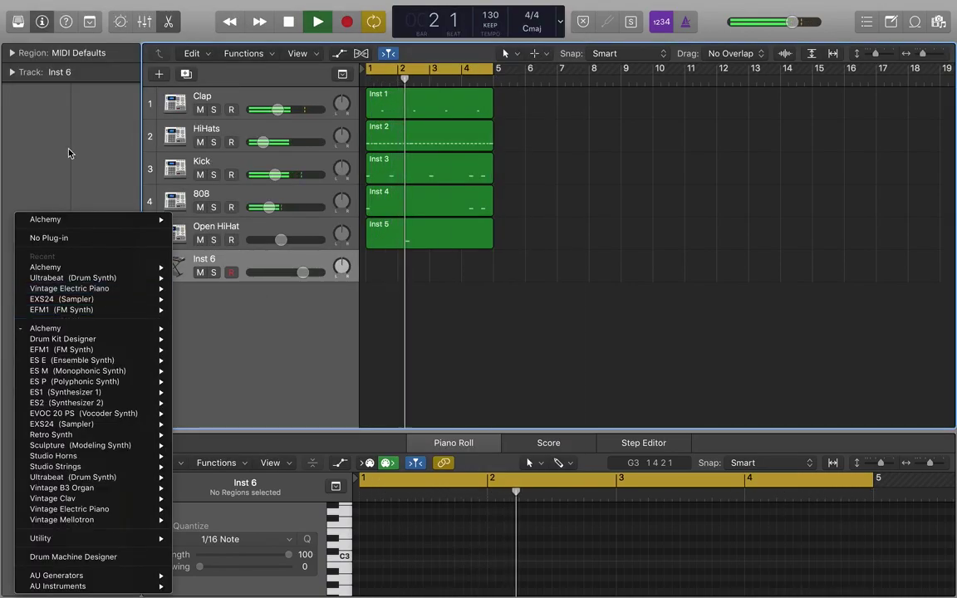
left_click(203, 381)
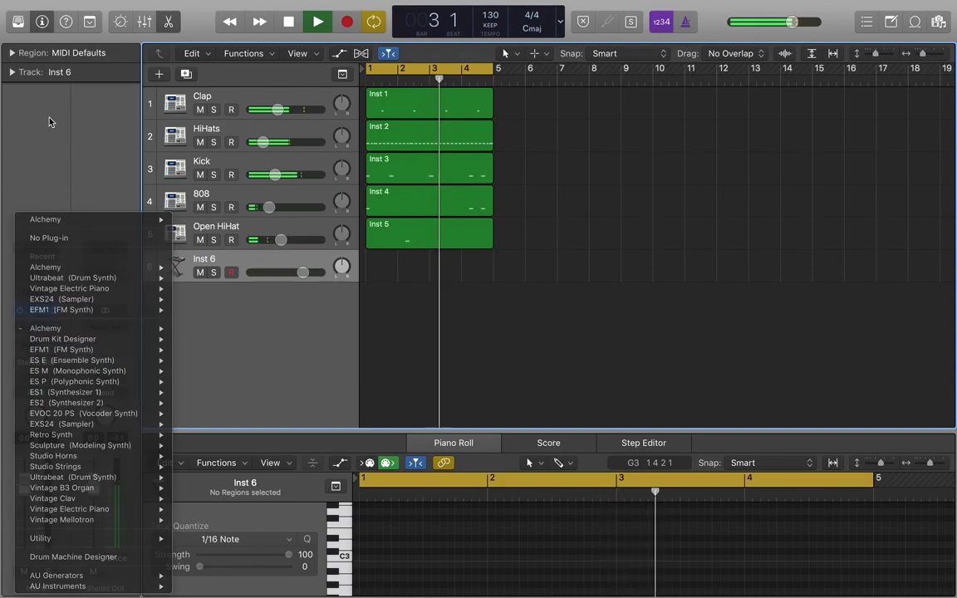
left_click(51, 310)
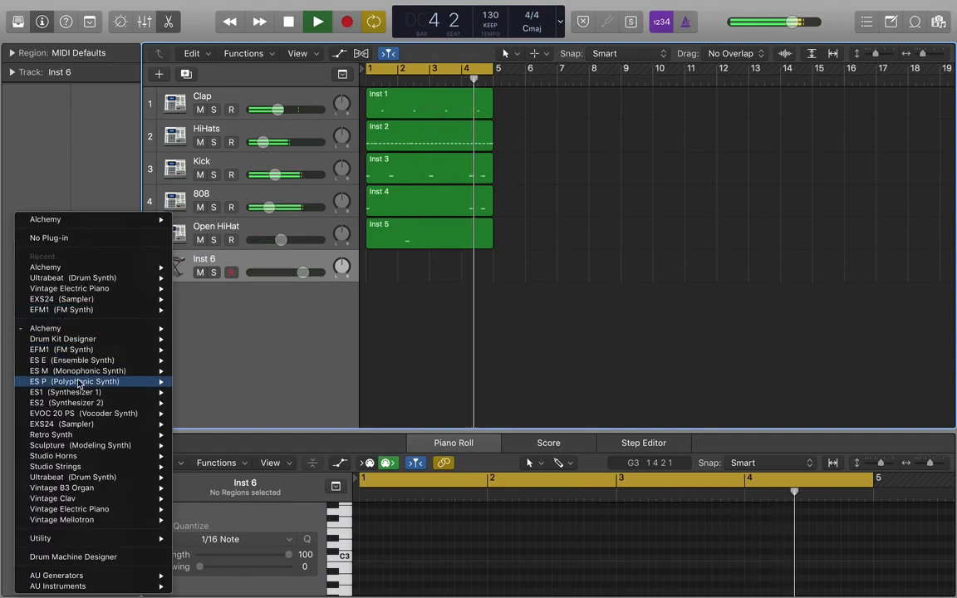
mouse_move(122, 486)
left_click(191, 481)
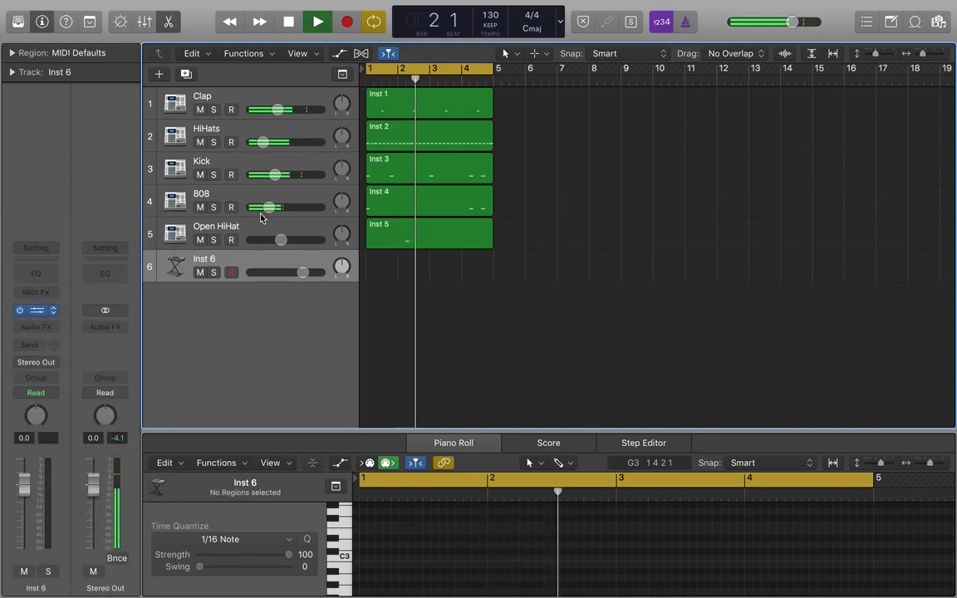
key("super+w")
Stop playback, create an empty MIDI region at bar 1 on the Inst 6 track and extend it to four bars
key("space")
right_click(369, 277)
left_click(395, 276)
left_click_drag(396, 275, 485, 275)
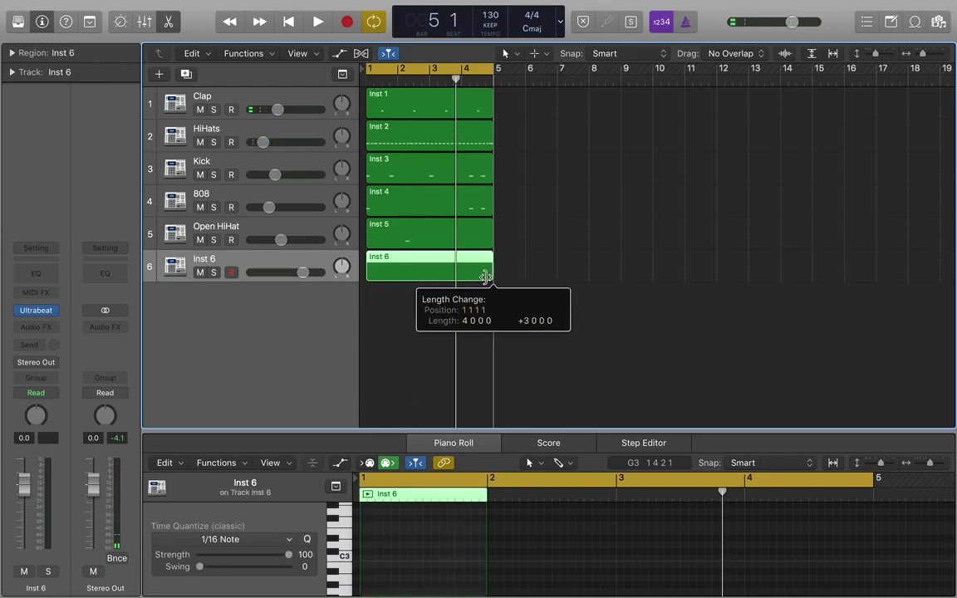
Start loading a sample into the Inst 6 Ultrabeat's lowest voice, search for "travis scott" and open the Travis Scott Drum Kit folder
mouse_move(302, 272)
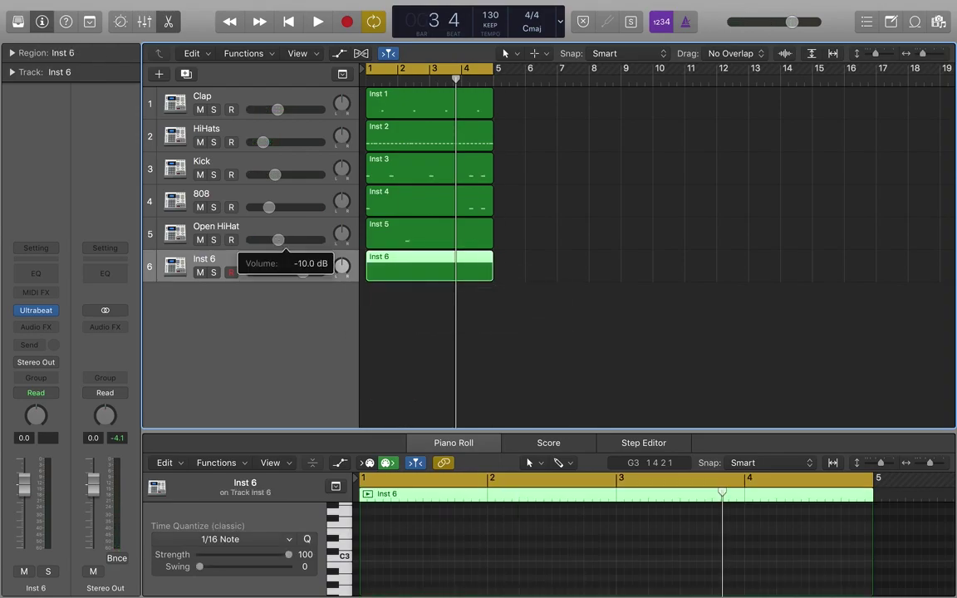
left_click(37, 311)
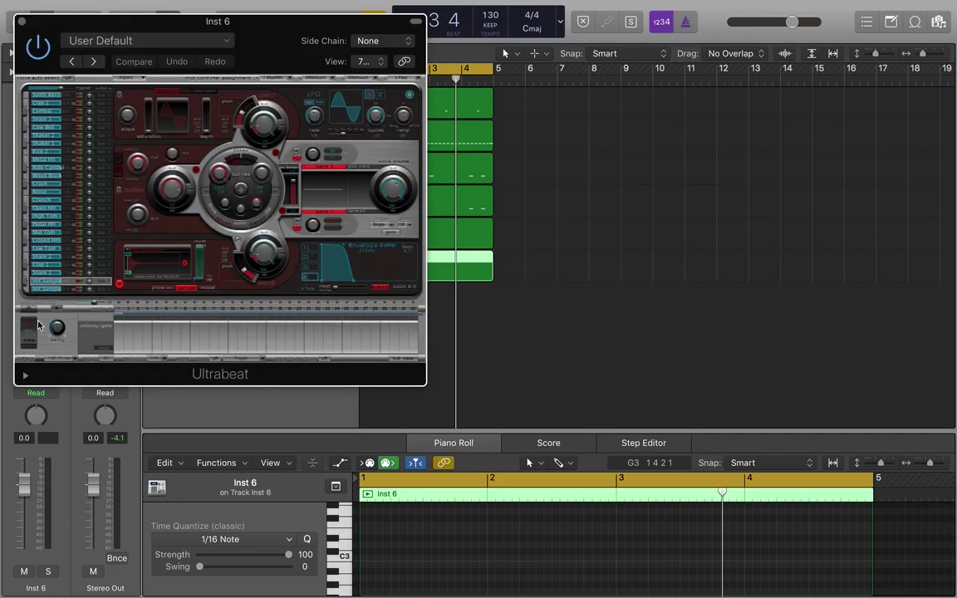
left_click(128, 257)
left_click(154, 267)
left_click(203, 110)
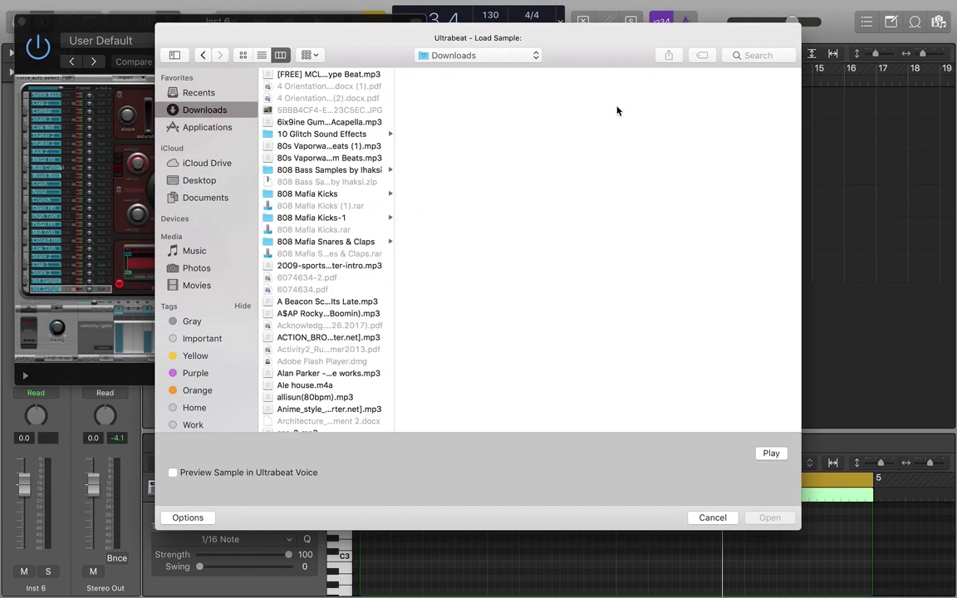
left_click(772, 55)
type("travis scott")
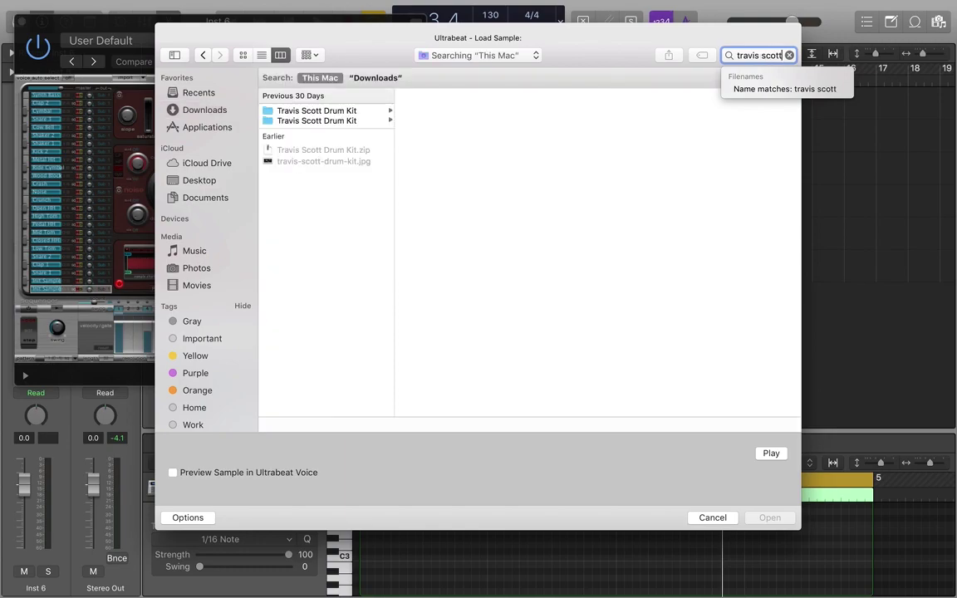
left_click(365, 112)
left_click(473, 113)
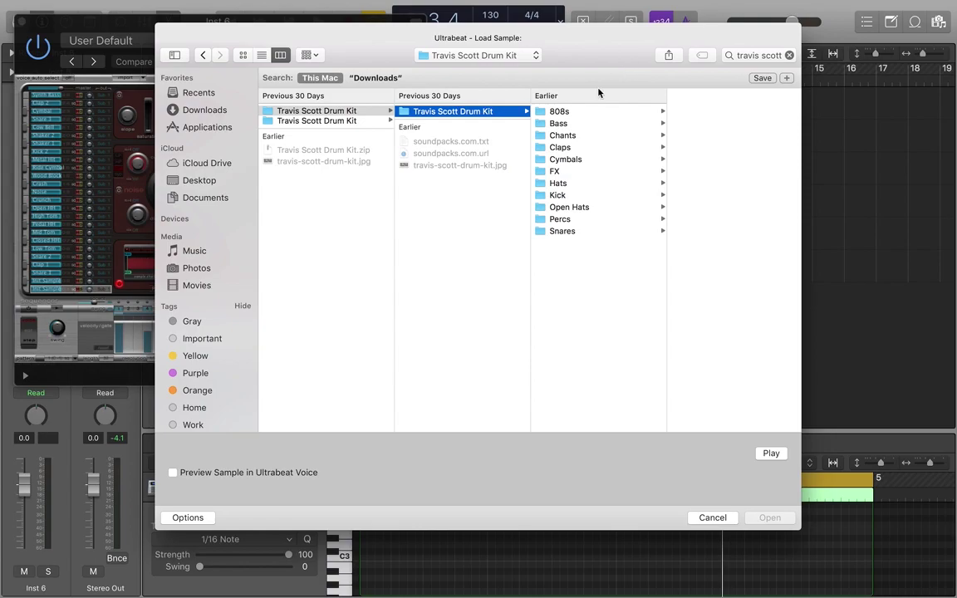
Load Snare 1.wav from the kit's Snares folder into the Ultrabeat voice and set the Inst 6 track's volume to -14.0 dB
left_click(581, 231)
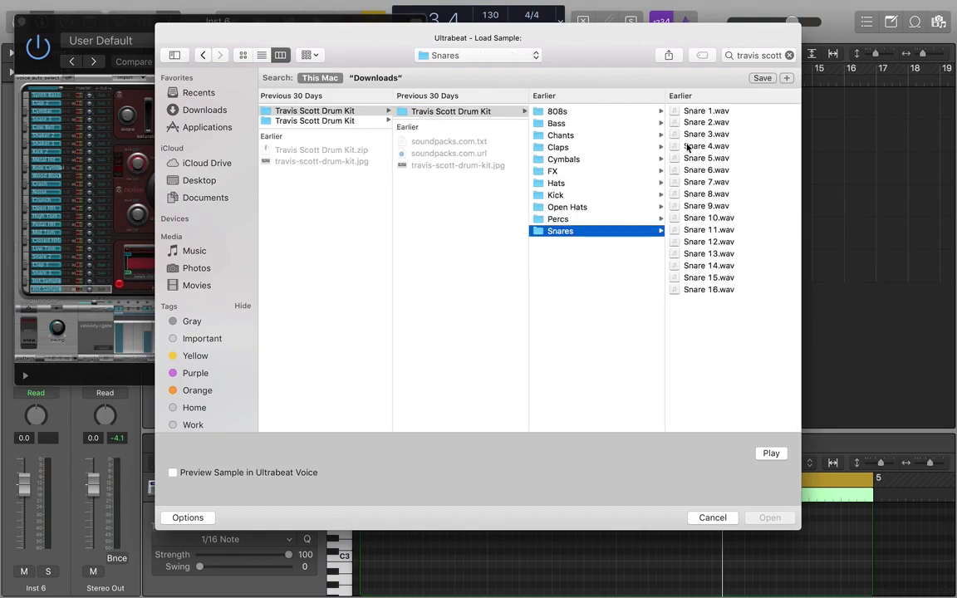
left_click(706, 111)
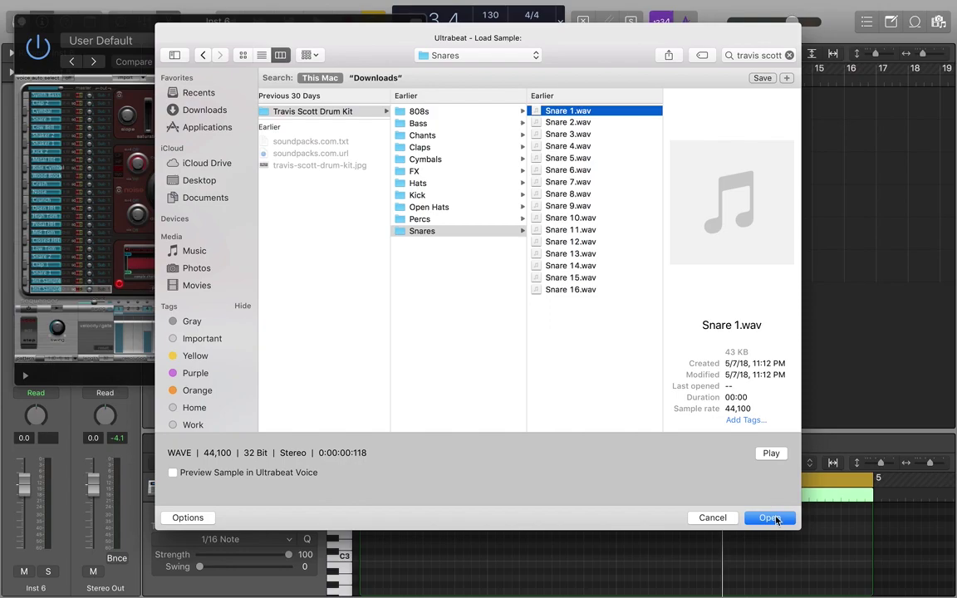
left_click(770, 518)
left_click(20, 20)
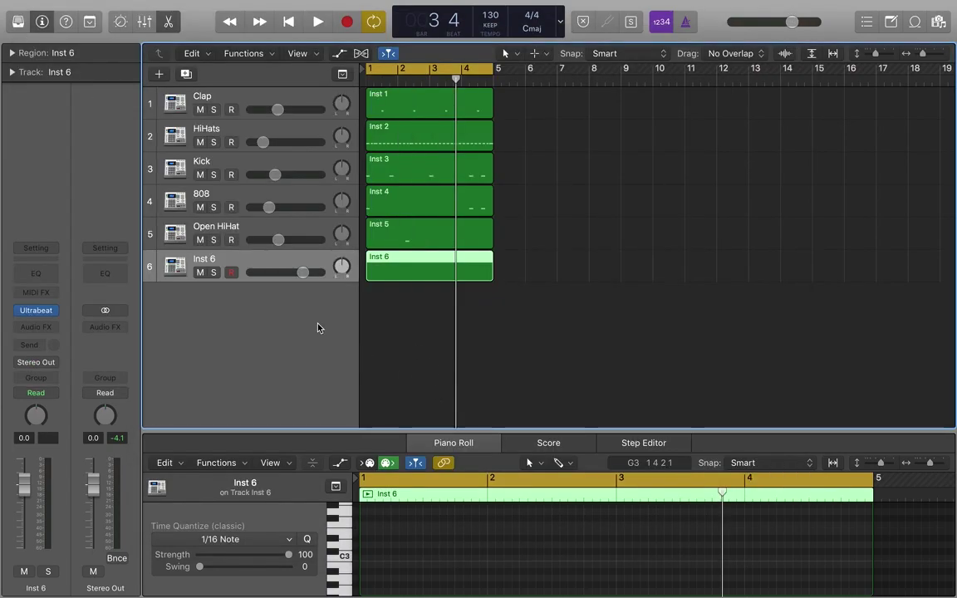
left_click_drag(305, 278, 272, 272)
Add a C1 note to the Inst 6 region half a beat before the first clap in bar 1, and play the beat
left_click(382, 78)
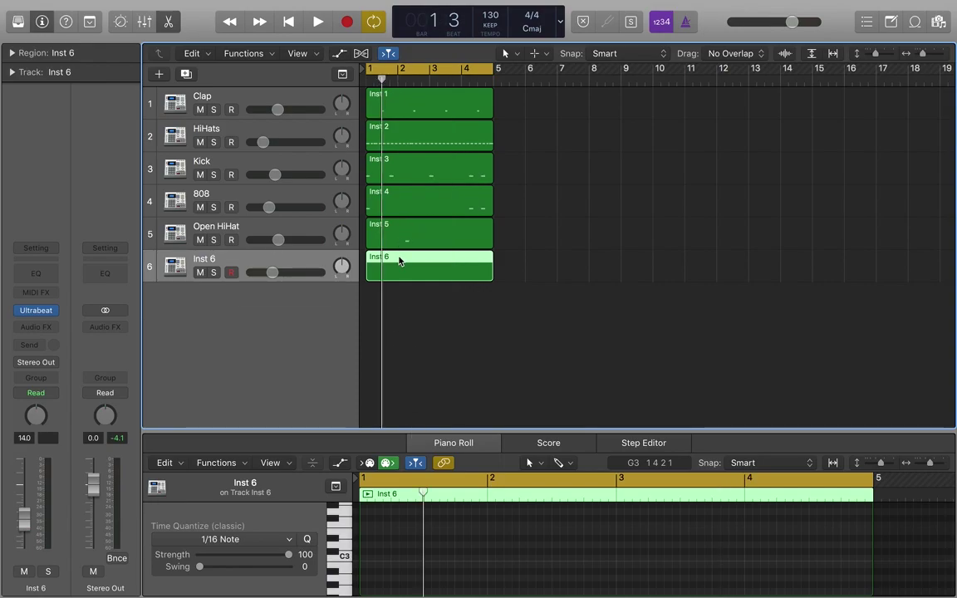
left_click(384, 112)
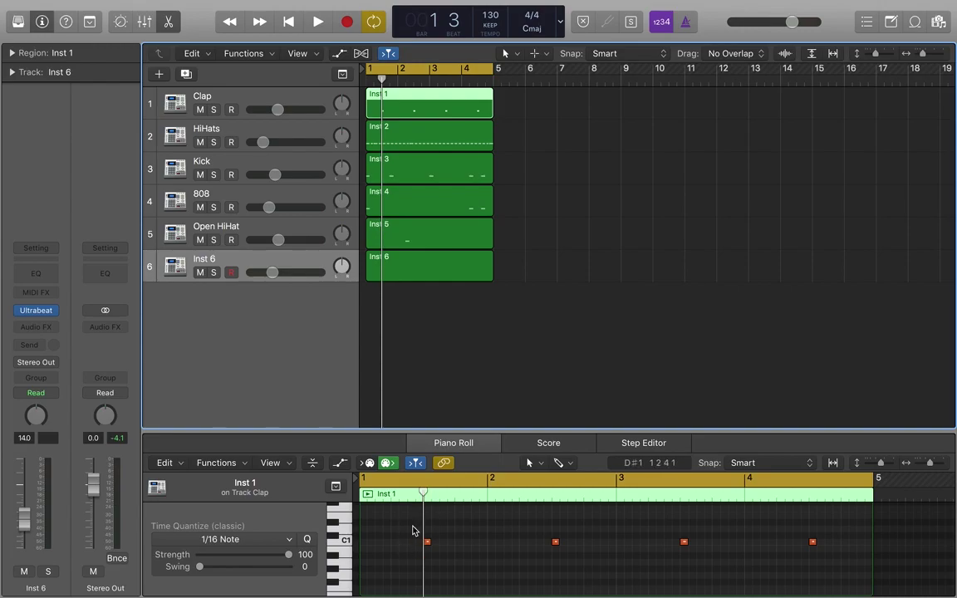
left_click_drag(424, 494, 407, 494)
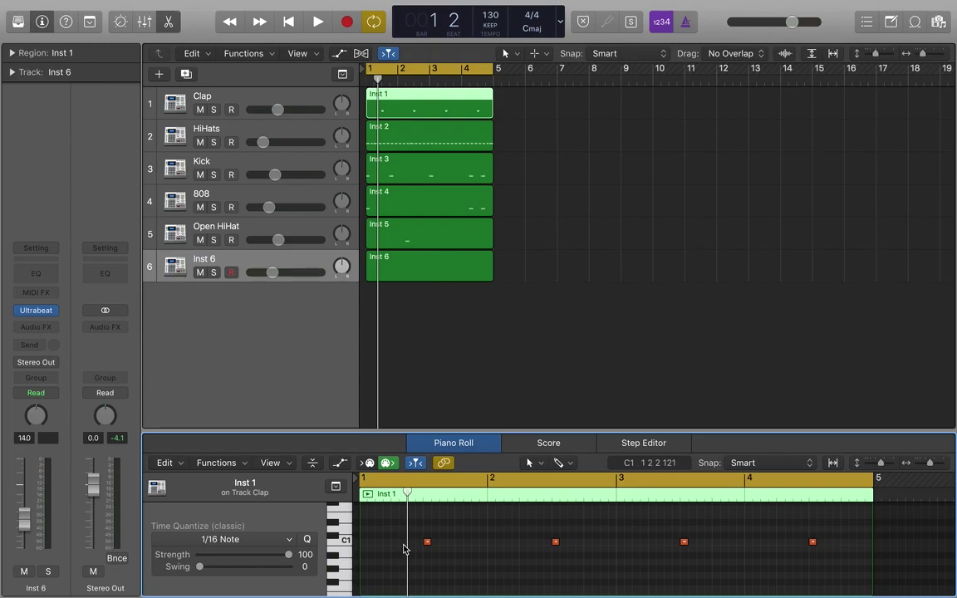
left_click(399, 274)
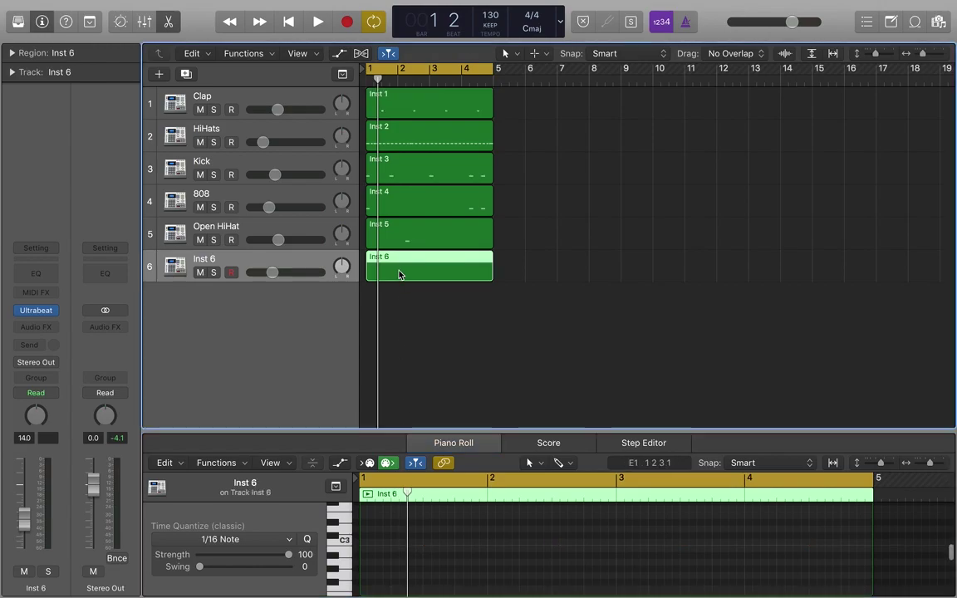
left_click(412, 542)
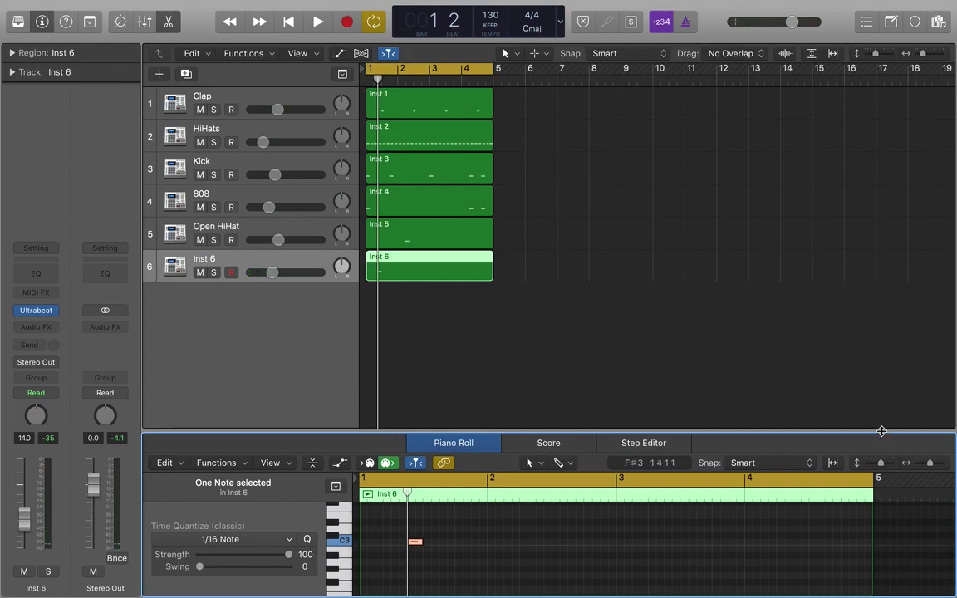
left_click_drag(881, 431, 878, 147)
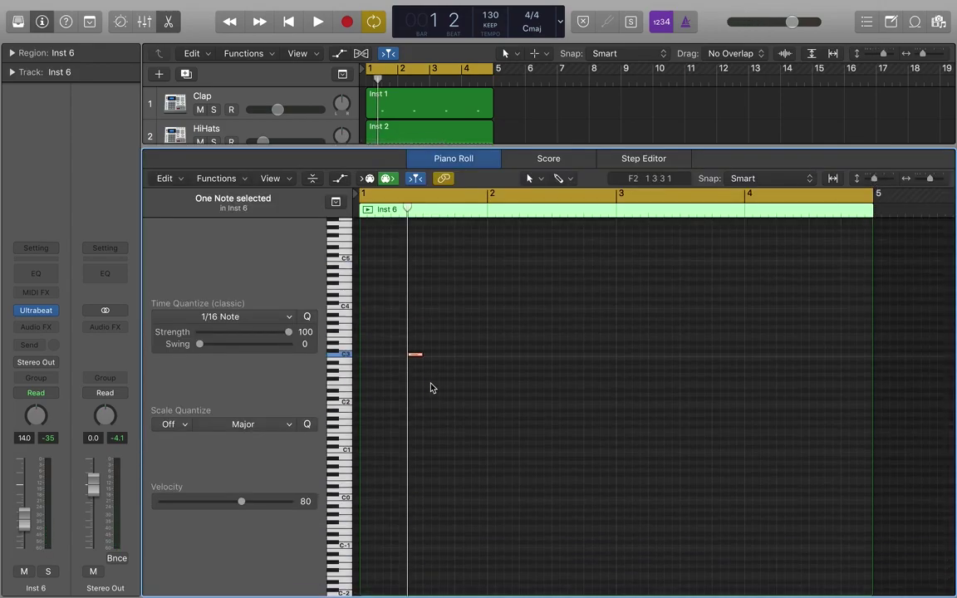
left_click_drag(415, 354, 417, 454)
key("space")
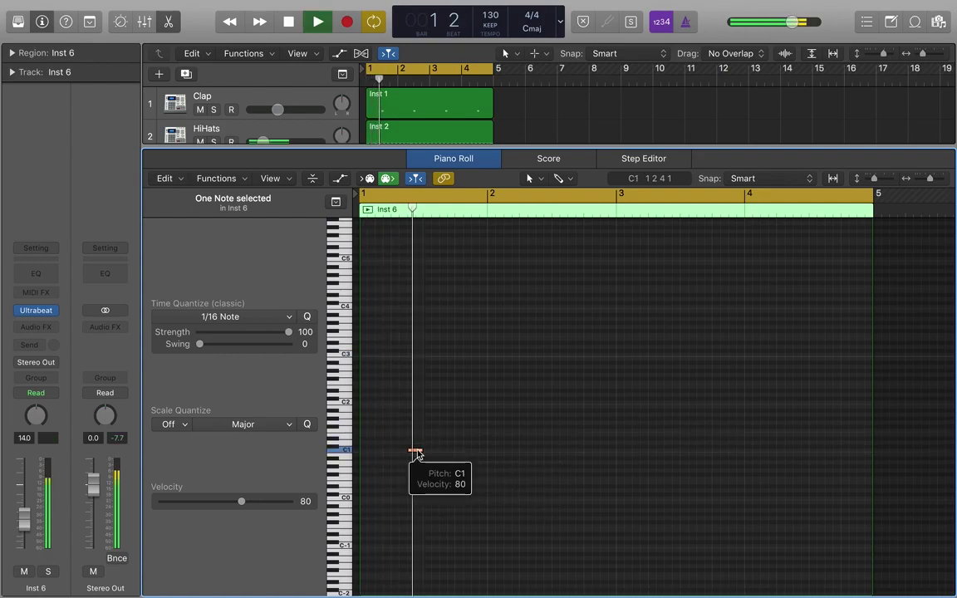
Lower the Inst 6 track's volume to -20.0 dB and audition the snare within the beat
left_click_drag(335, 145, 335, 423)
left_click_drag(273, 273, 270, 272)
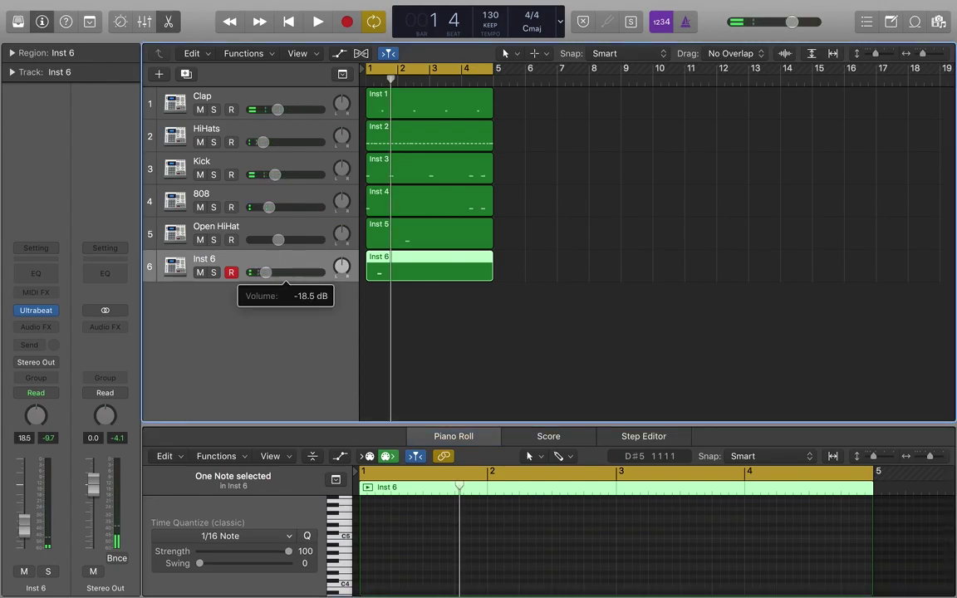
left_click_drag(264, 272, 260, 272)
key("space")
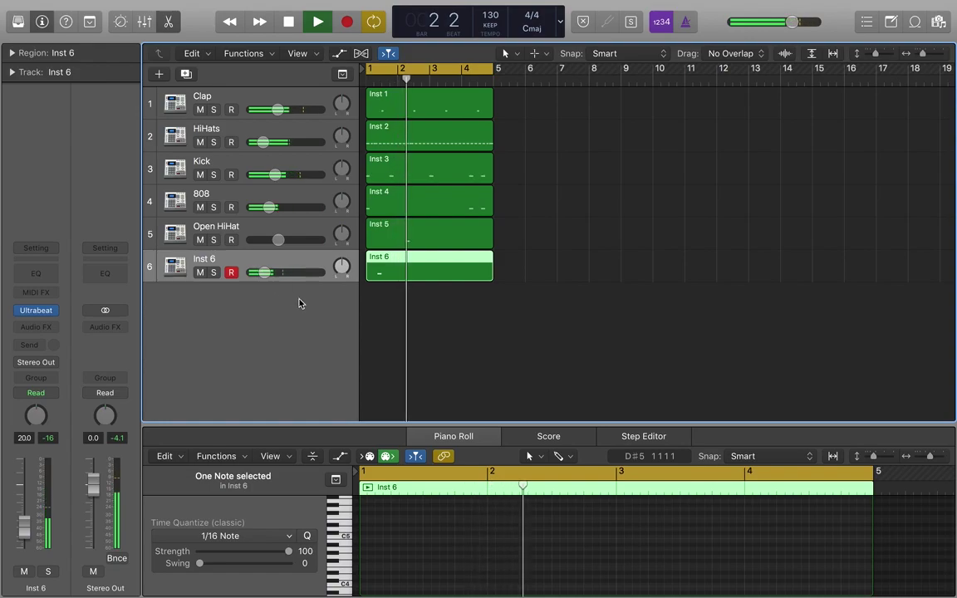
key("space")
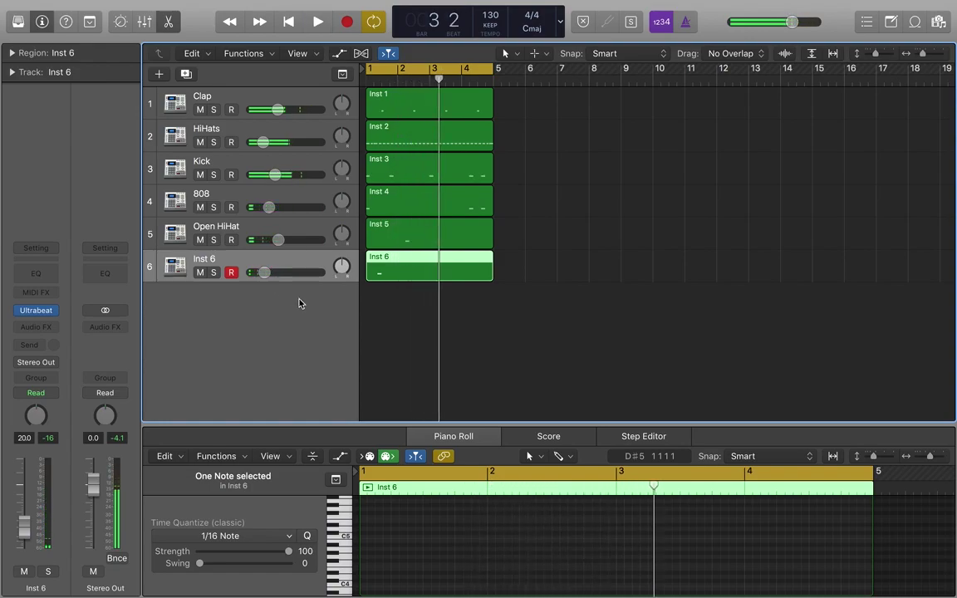
Add another C1 snare note in bar 3 of the Inst 6 region, half a beat before beat 3
left_click_drag(435, 81, 445, 82)
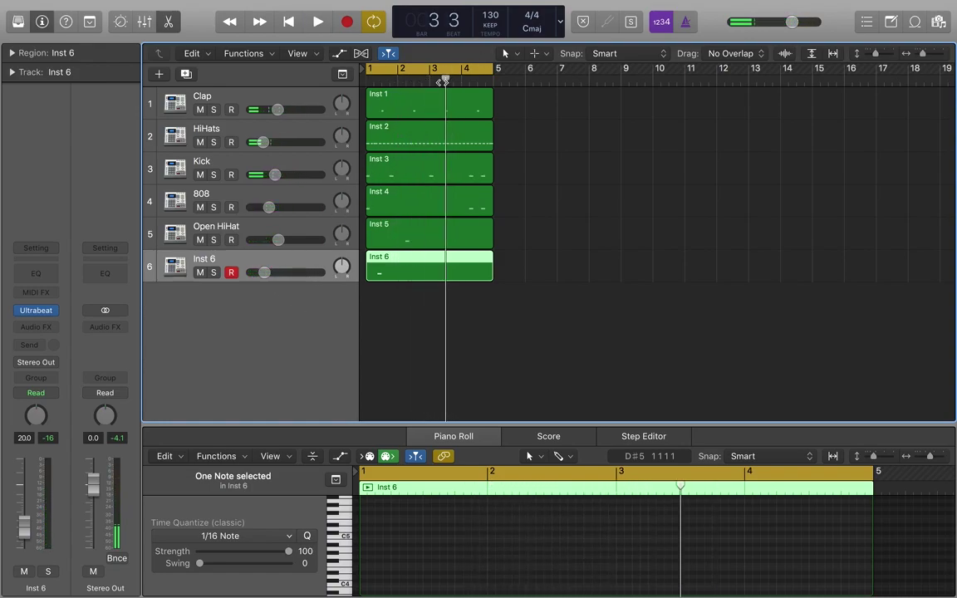
left_click_drag(601, 426, 601, 182)
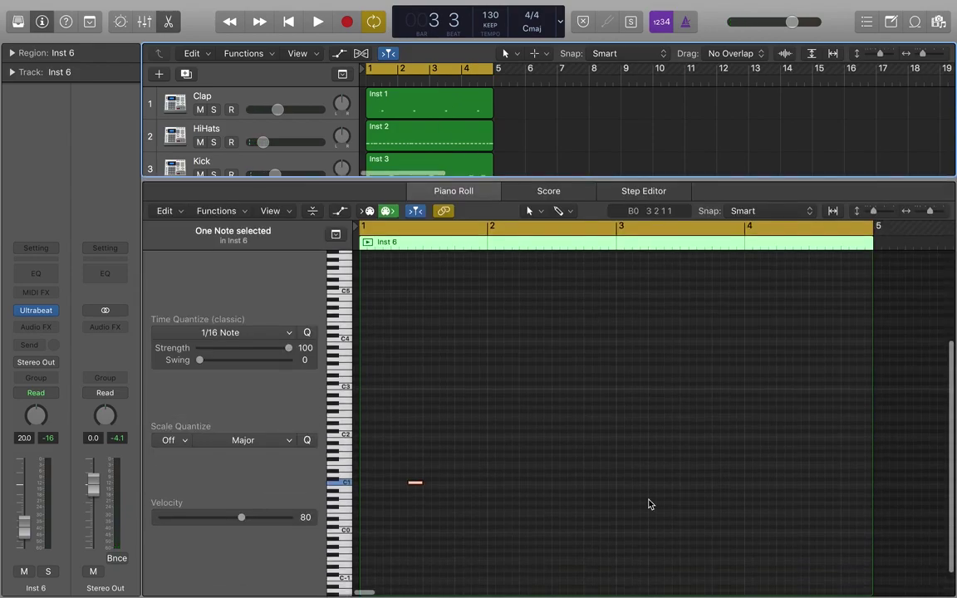
left_click(668, 482)
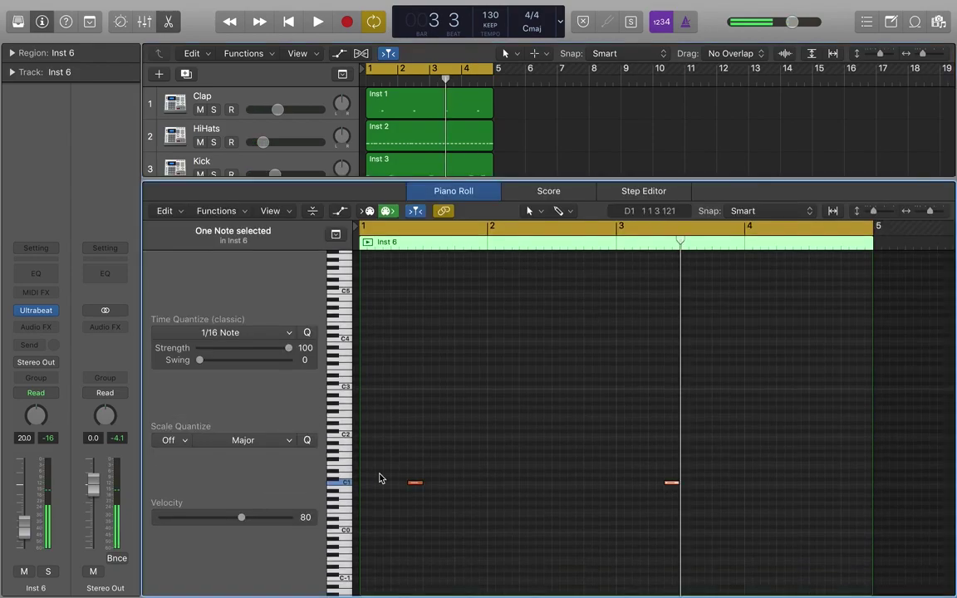
left_click(534, 374)
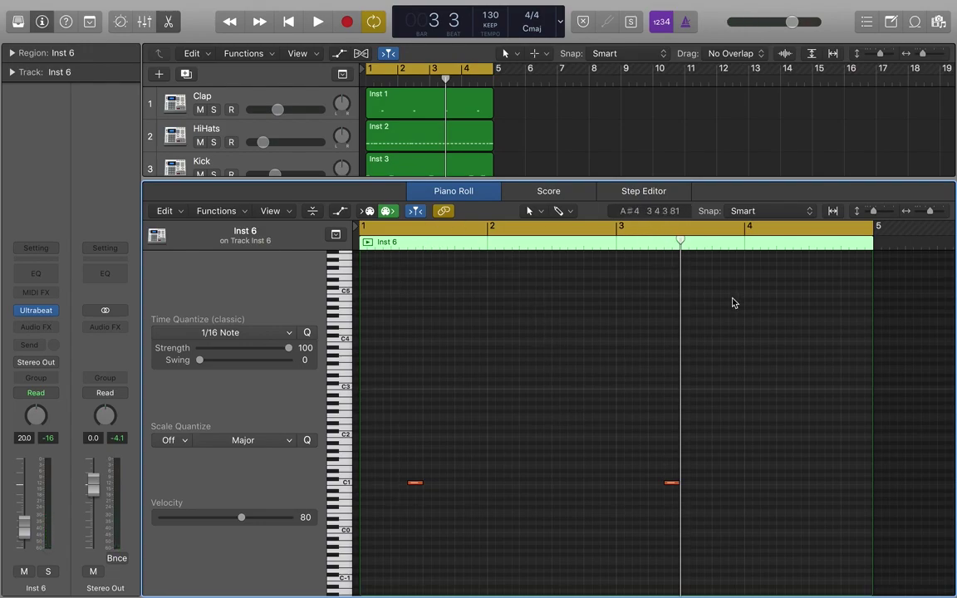
Audition the beat, try the bar 1 snare note at position 1 2 1 1, and undo the move
key("space")
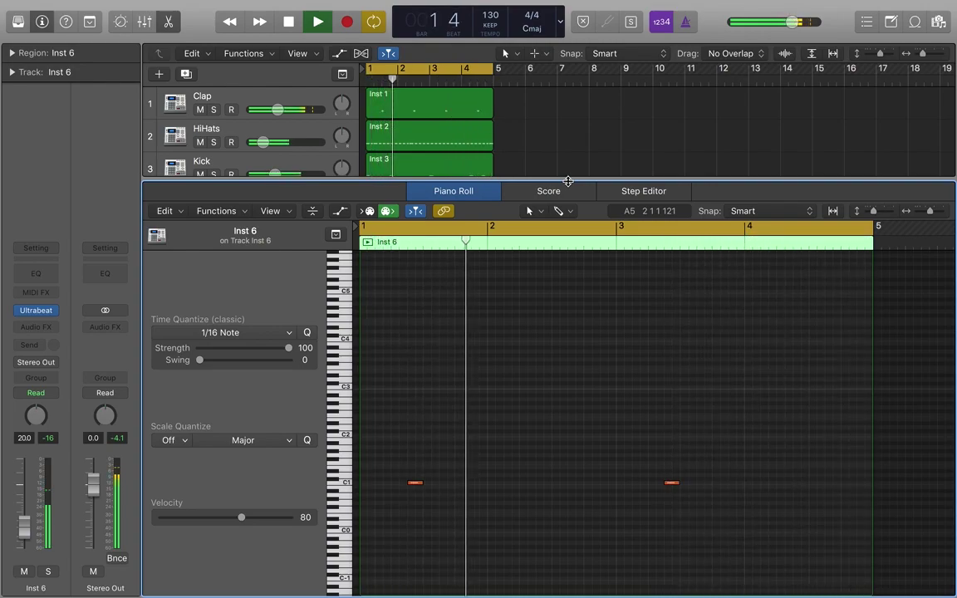
key("space")
left_click_drag(416, 488, 400, 487)
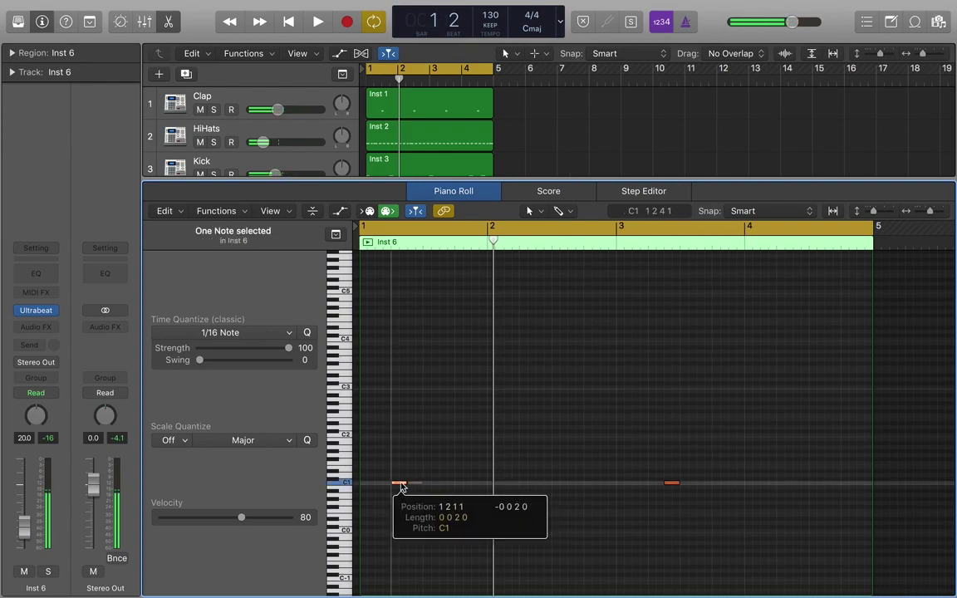
key("space")
key("space")
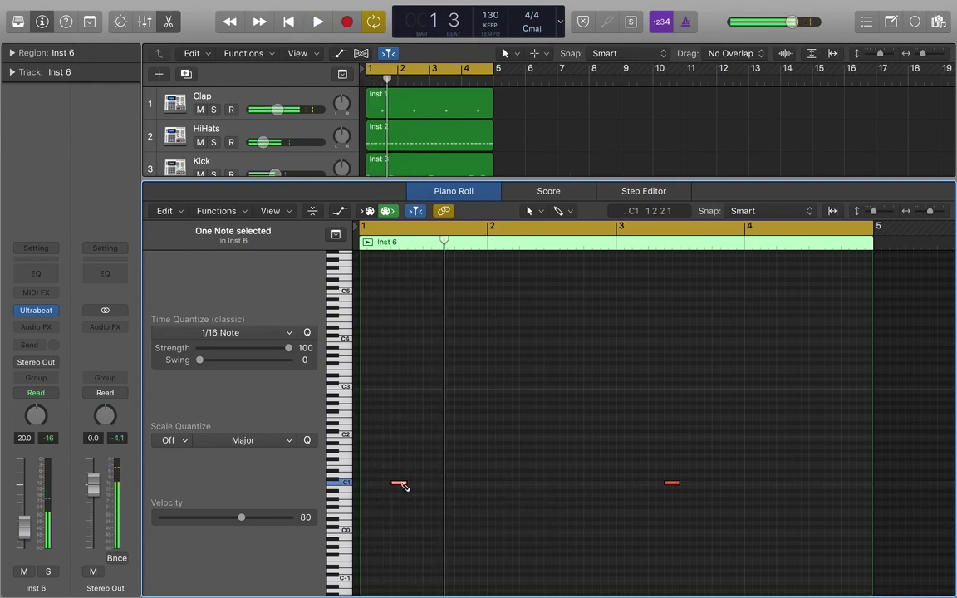
key("super+z")
Move the bar 3 snare note two sixteenths earlier, onto beat 2, and audition the beat
left_click_drag(673, 488, 656, 487)
key("space")
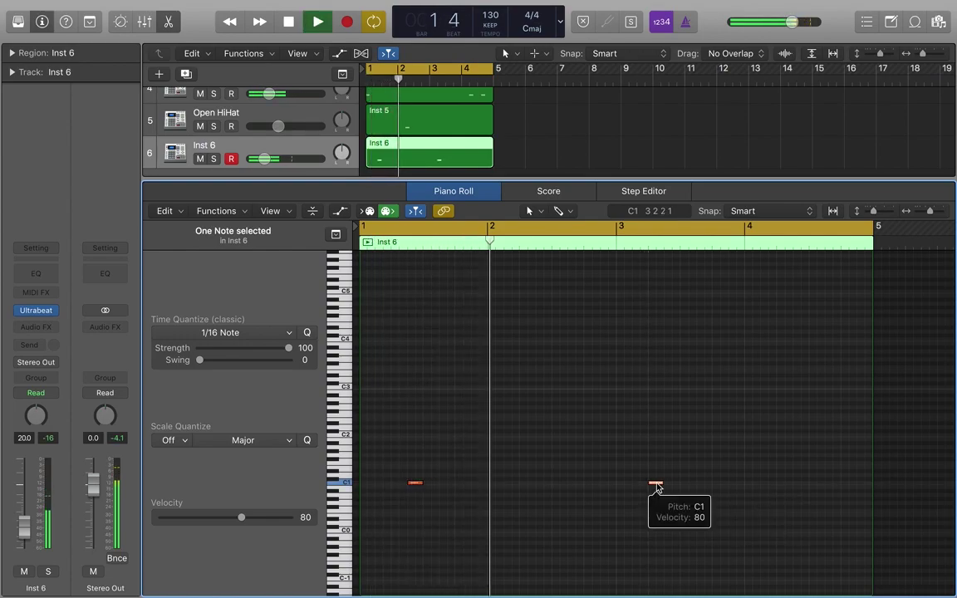
left_click(695, 386)
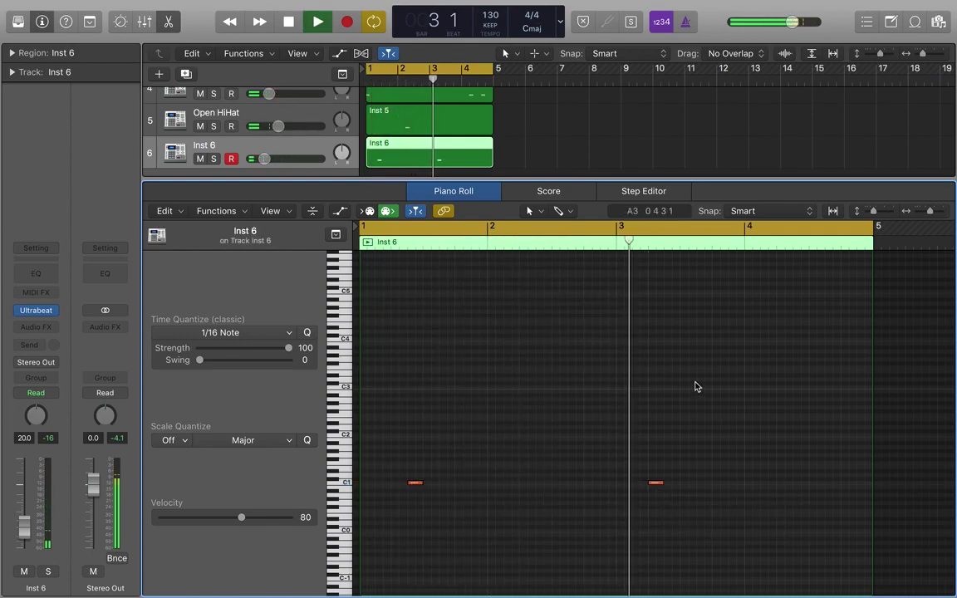
key("space")
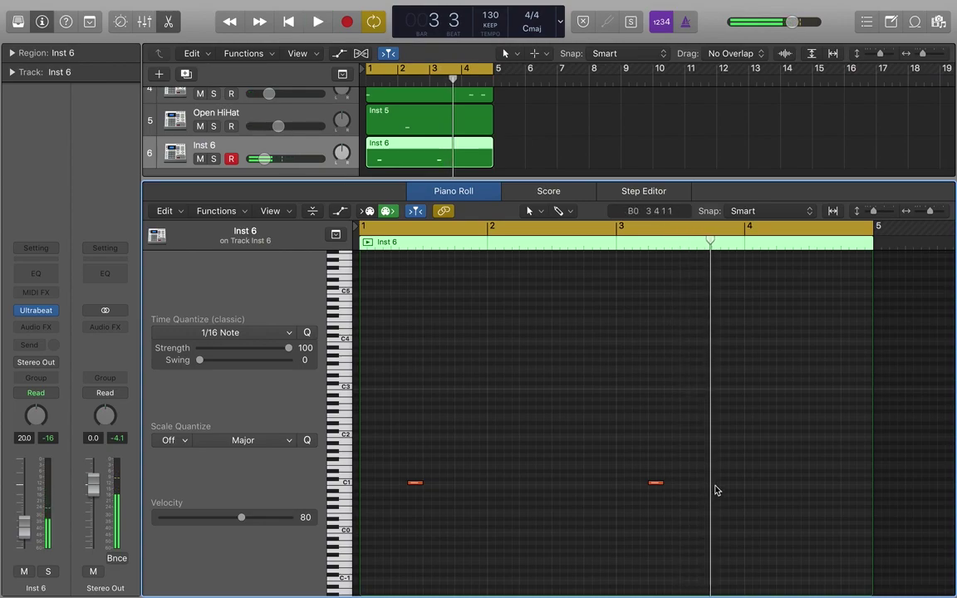
key("space")
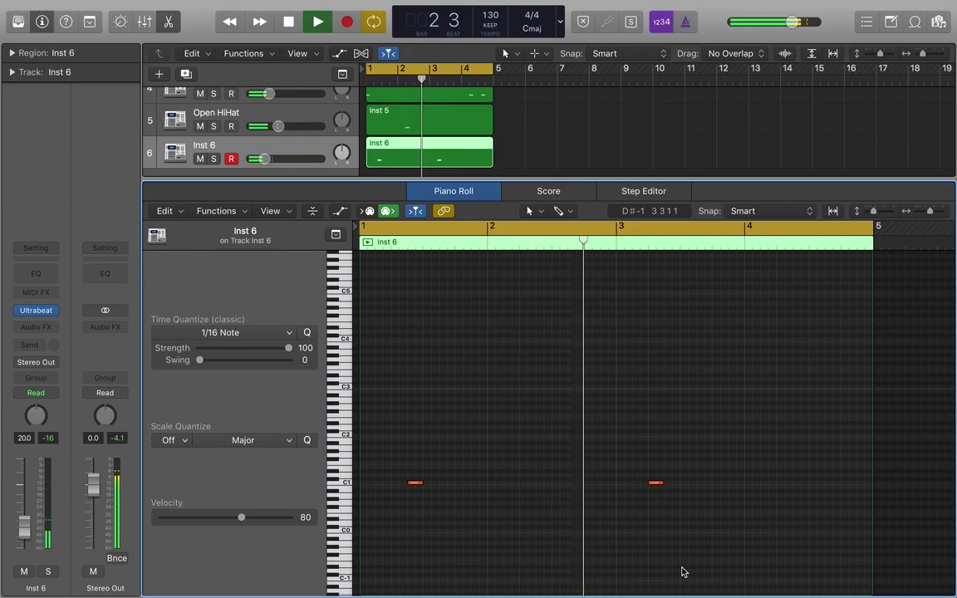
key("space")
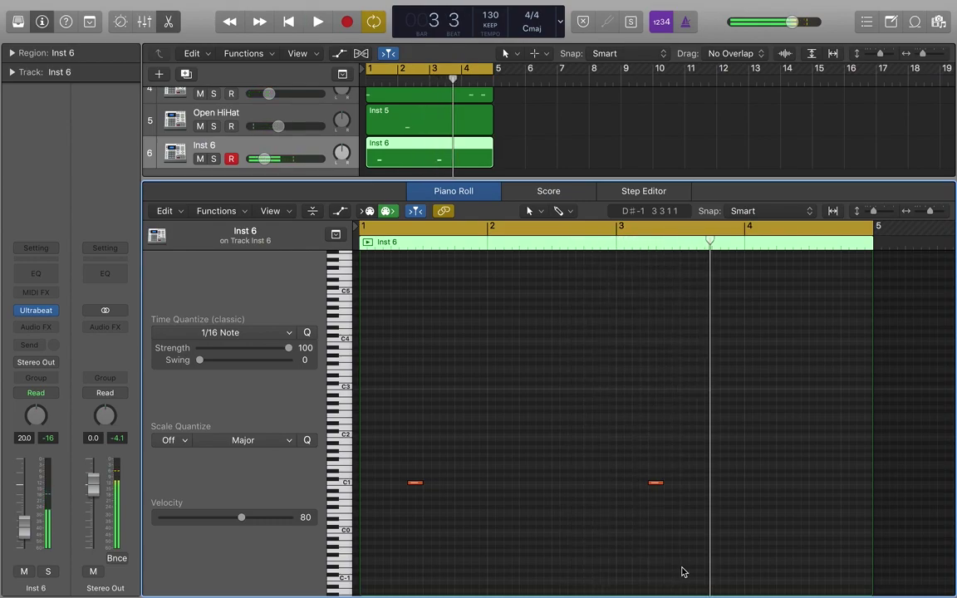
Add a third C1 snare note to the Inst 6 region on beat 4 of bar 3 and audition the beat
left_click(698, 482)
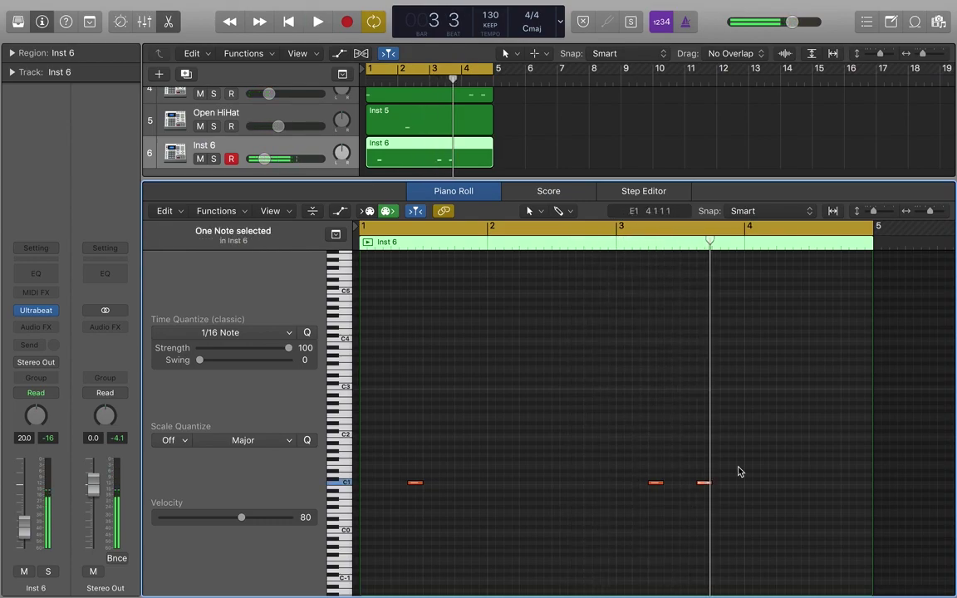
left_click_drag(703, 487, 715, 484)
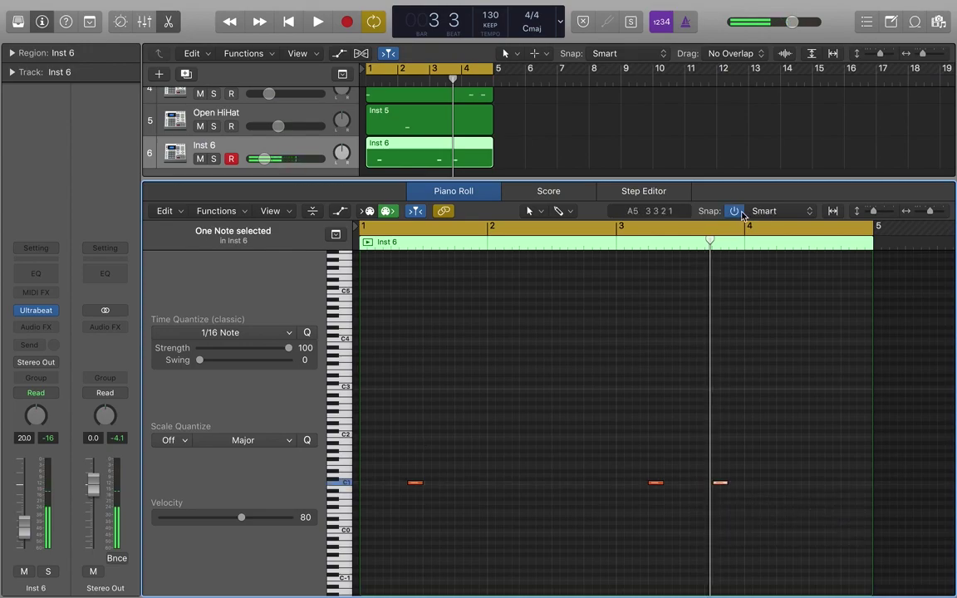
left_click_drag(704, 240, 394, 333)
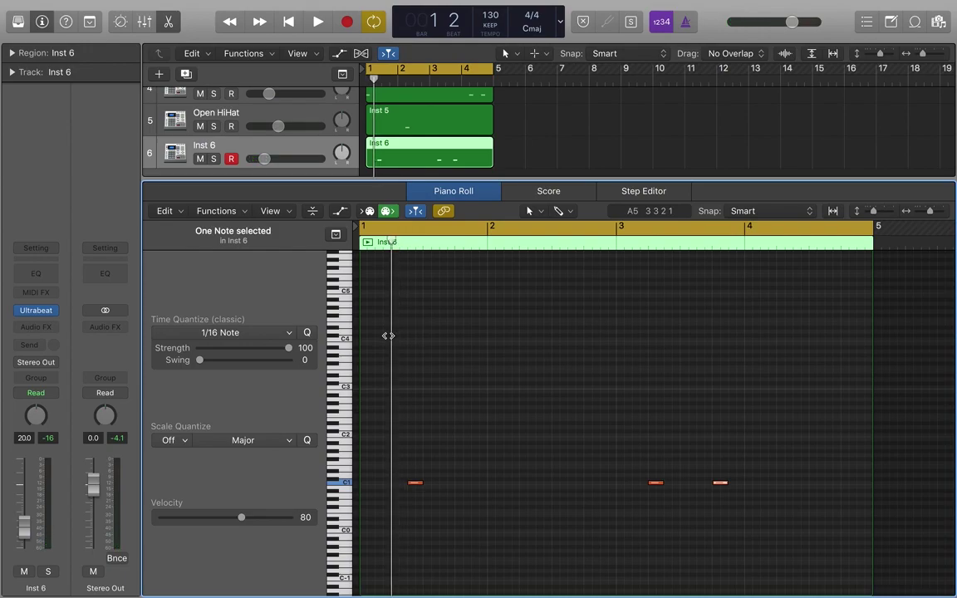
left_click_drag(388, 336, 404, 352)
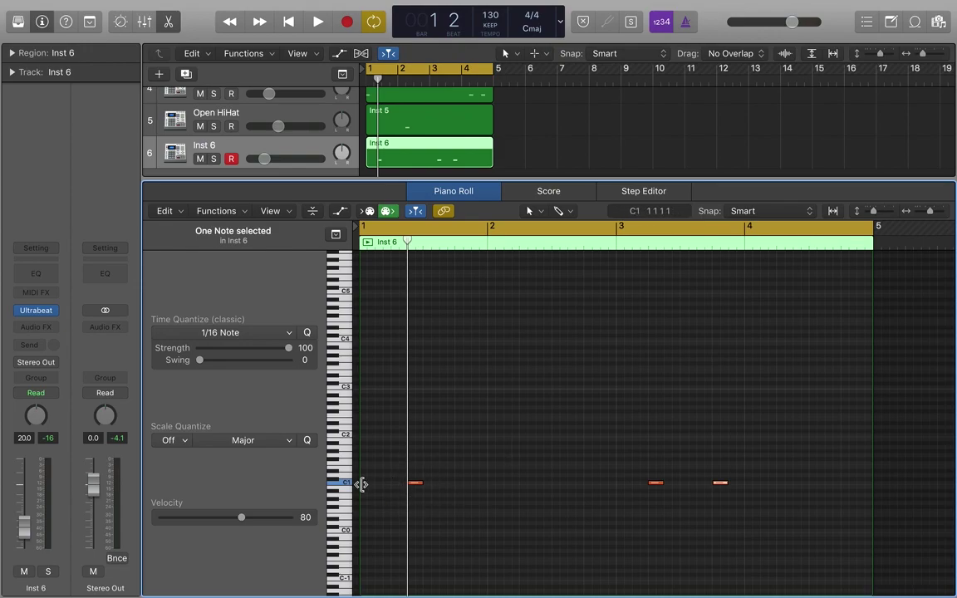
mouse_move(418, 484)
left_click(722, 533)
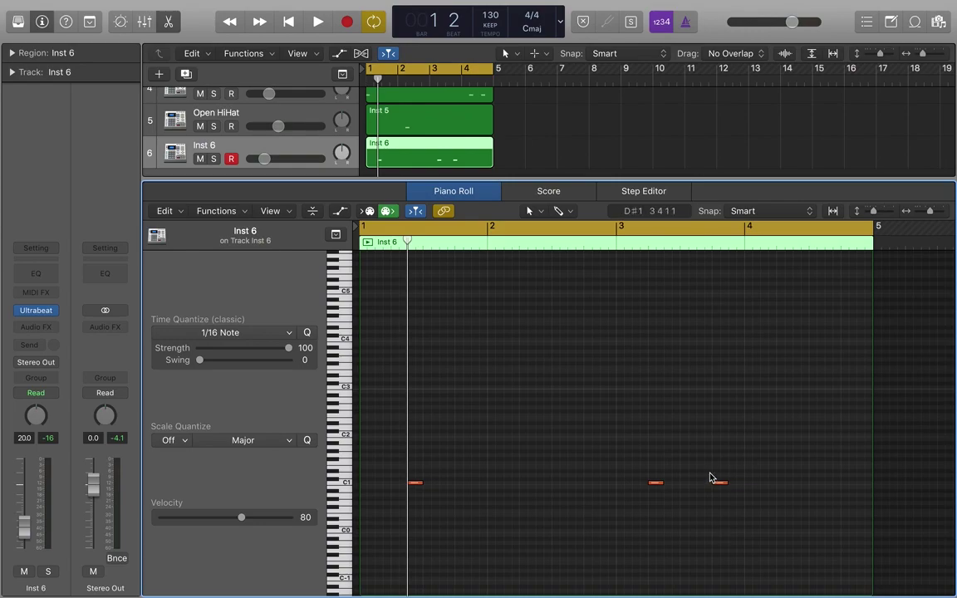
key("space")
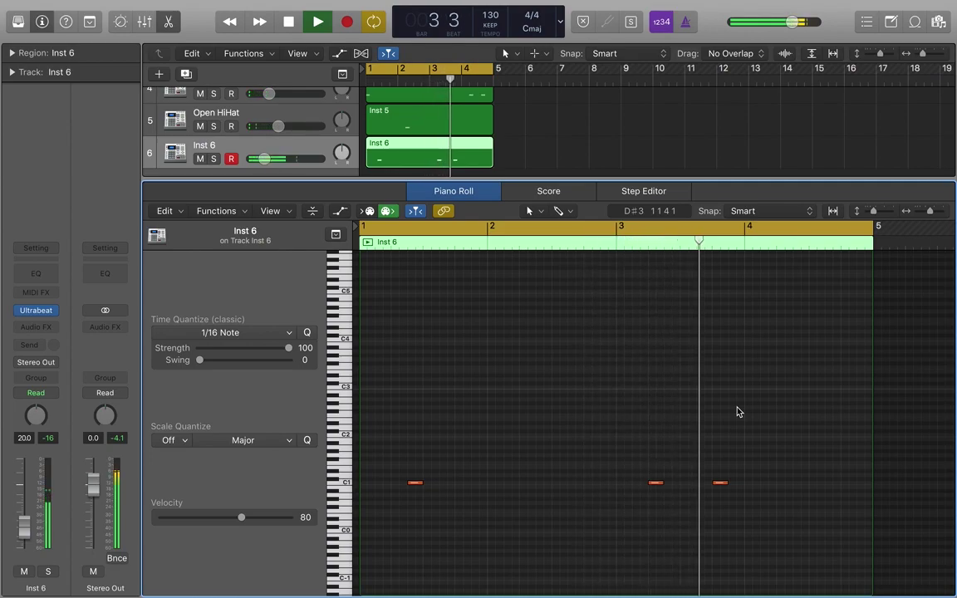
key("space")
Move the last snare note two sixteenths earlier to position 3 3 3 1 and play the beat
left_click_drag(723, 488, 704, 486)
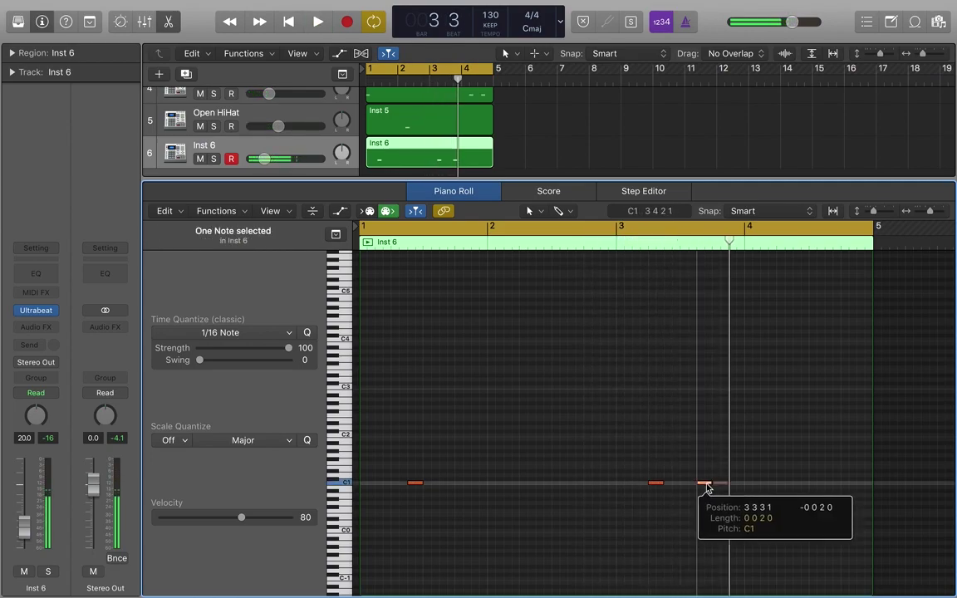
key("space")
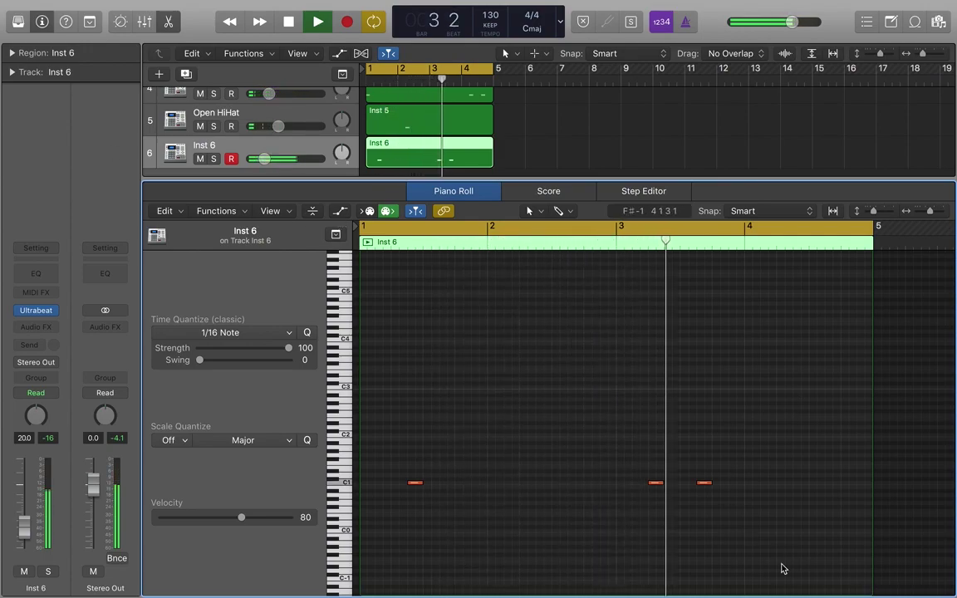
key("space")
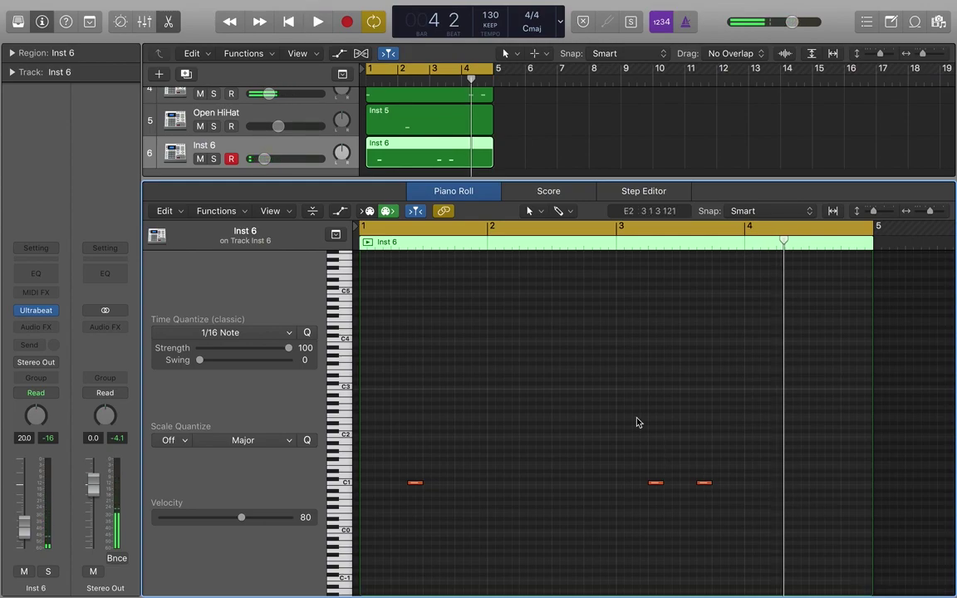
Lower the Inst 6 track's volume to -22.0 dB and enlarge the Piano Roll area
left_click(264, 160)
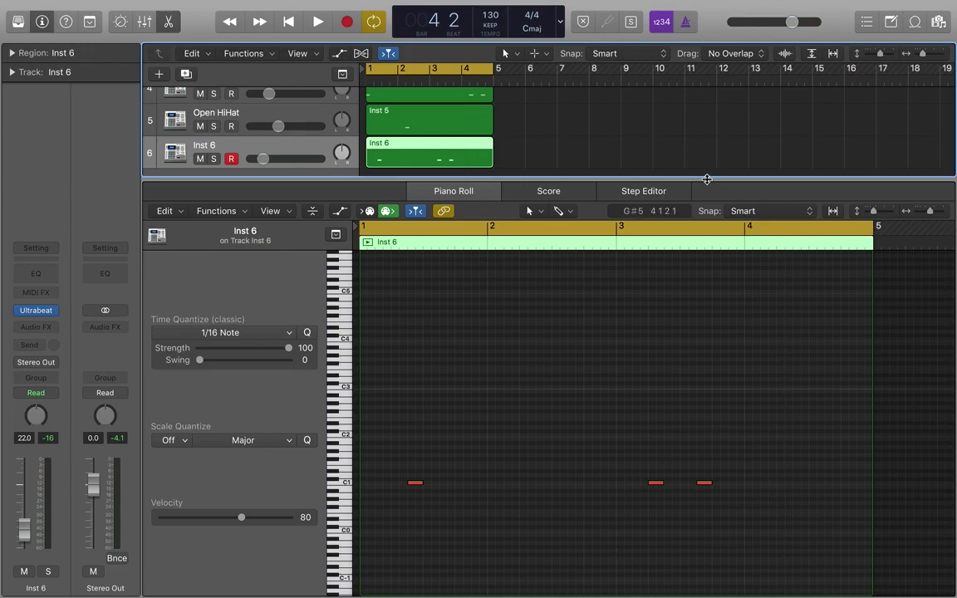
left_click_drag(706, 179, 705, 333)
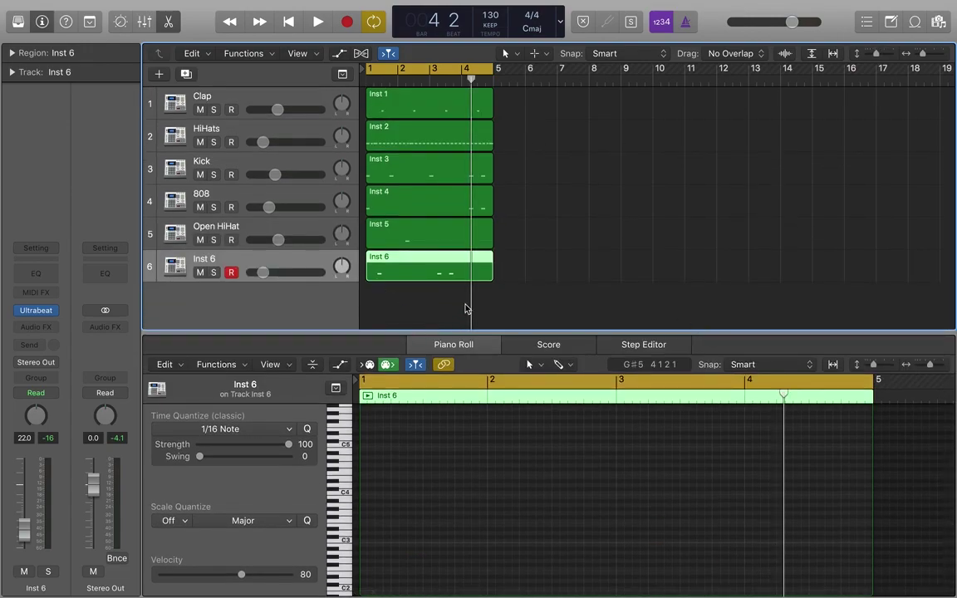
left_click_drag(467, 330, 538, 111)
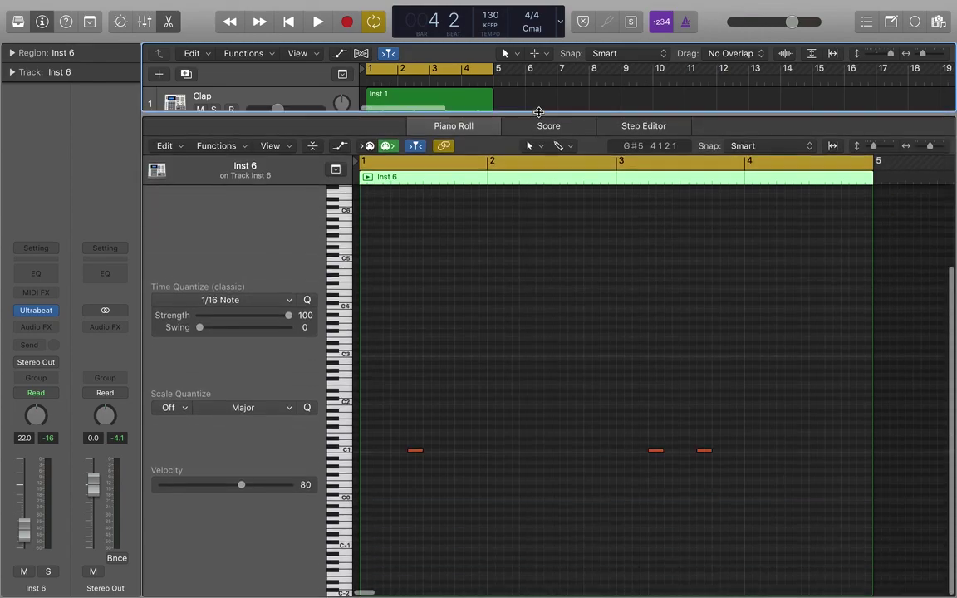
Play the beat from the beginning and add a C1 snare note at the start of bar 4 in the Inst 6 region
key("Return")
key("space")
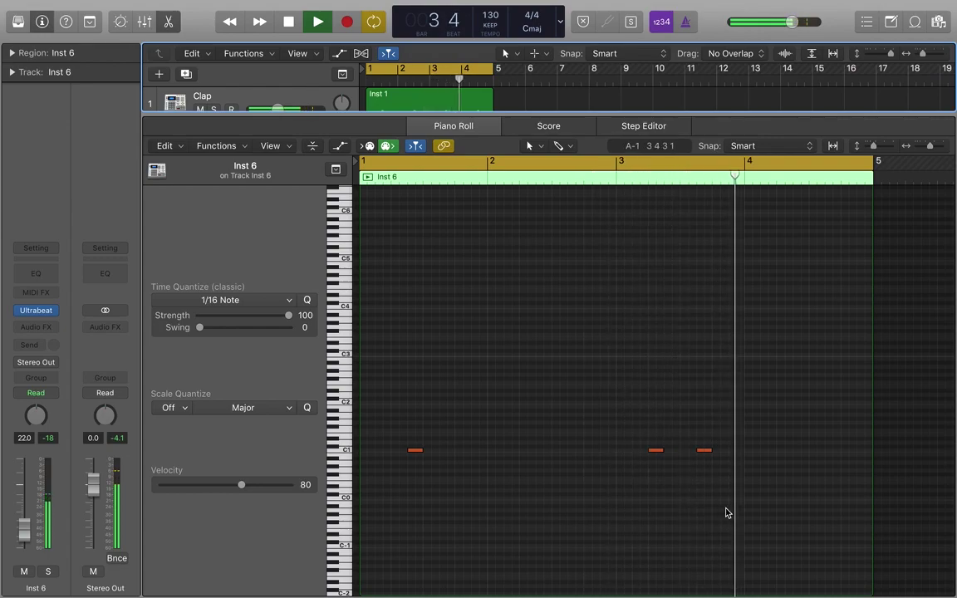
key("space")
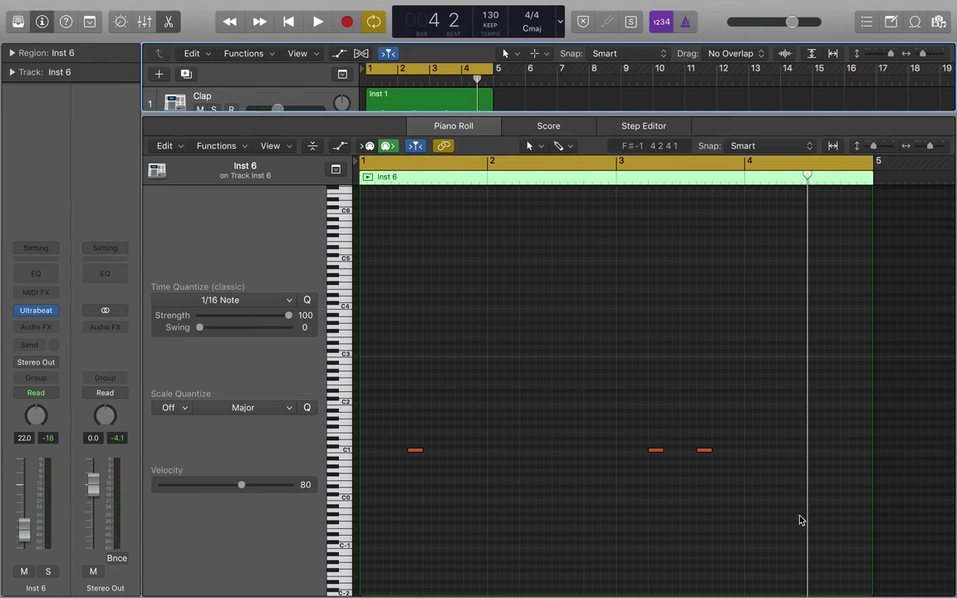
double_click(749, 451)
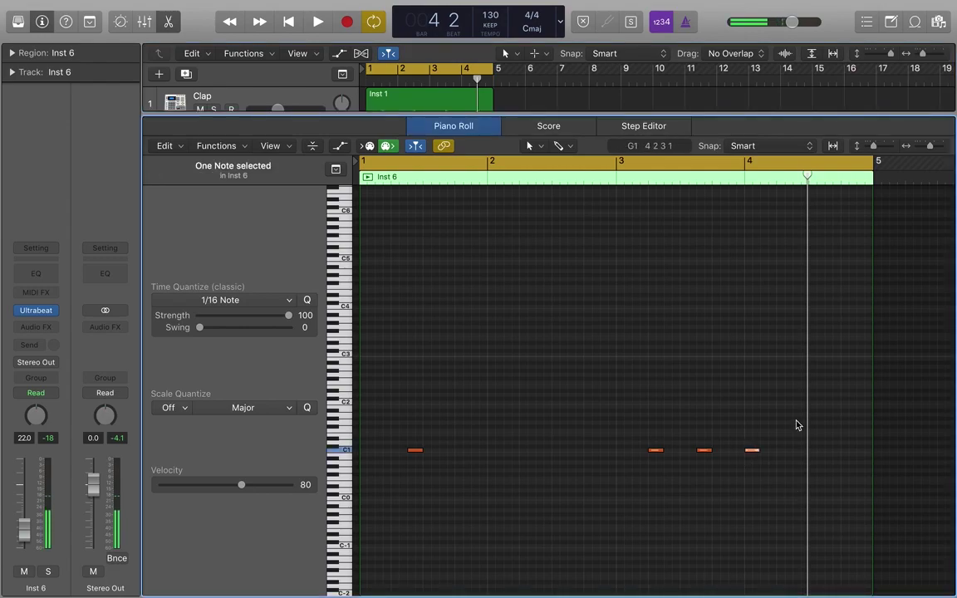
Play the loop back and add a C1 note halfway between beats 2 and 3 of bar 4
key("space")
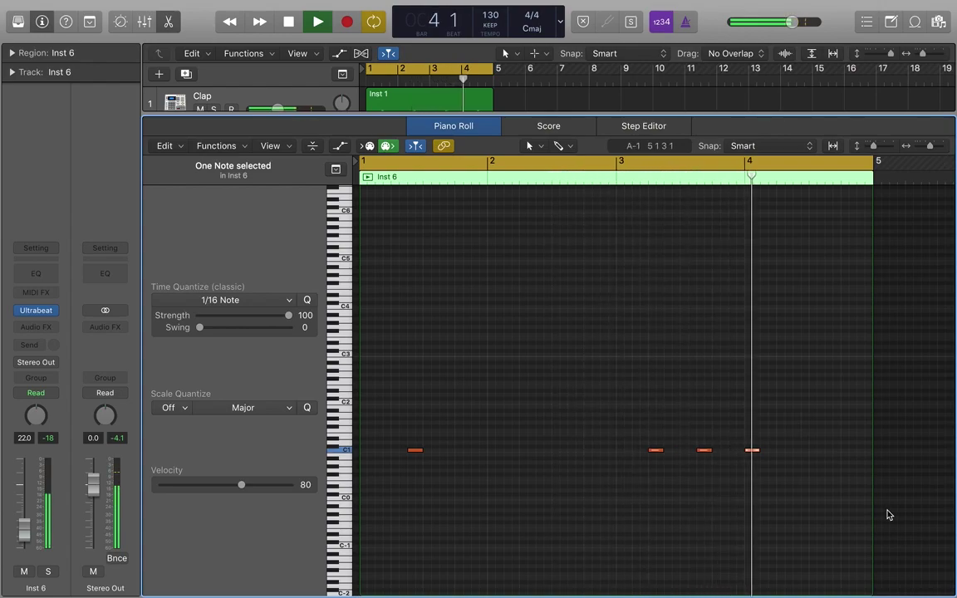
key("space")
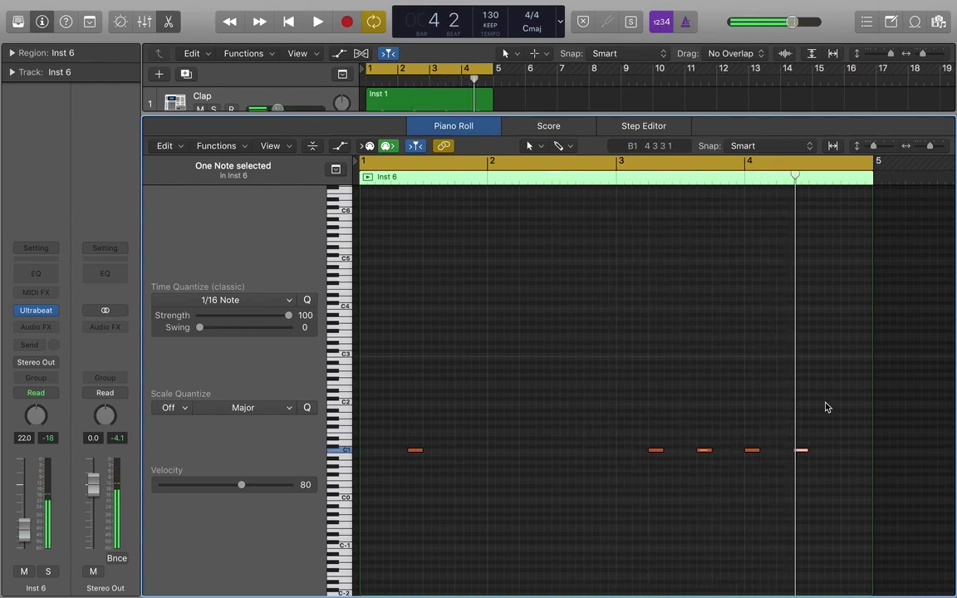
left_click(826, 403)
key("space")
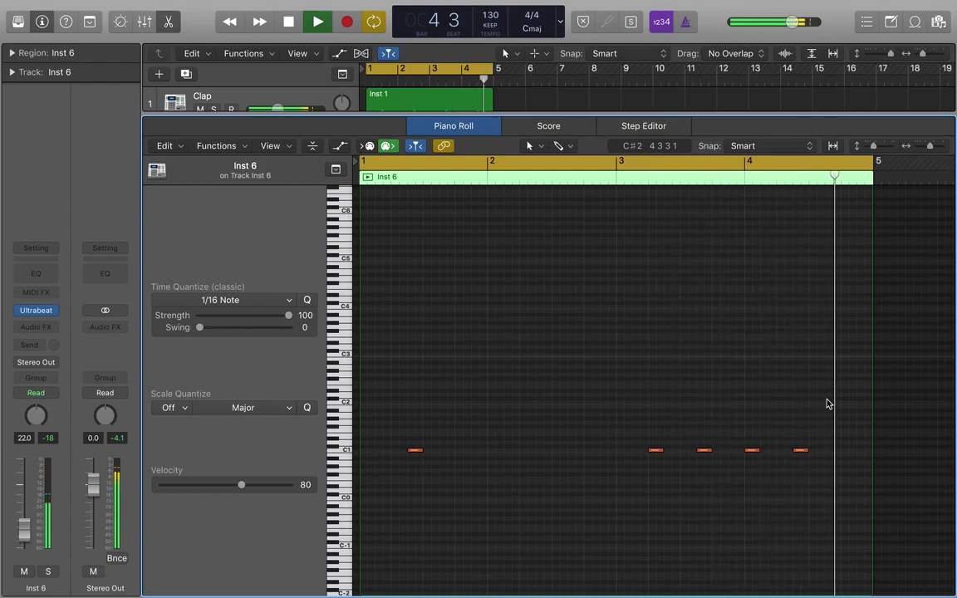
key("space")
Add another C1 note late in bar 4 and move it to beat 4 while the loop plays
left_click(831, 450)
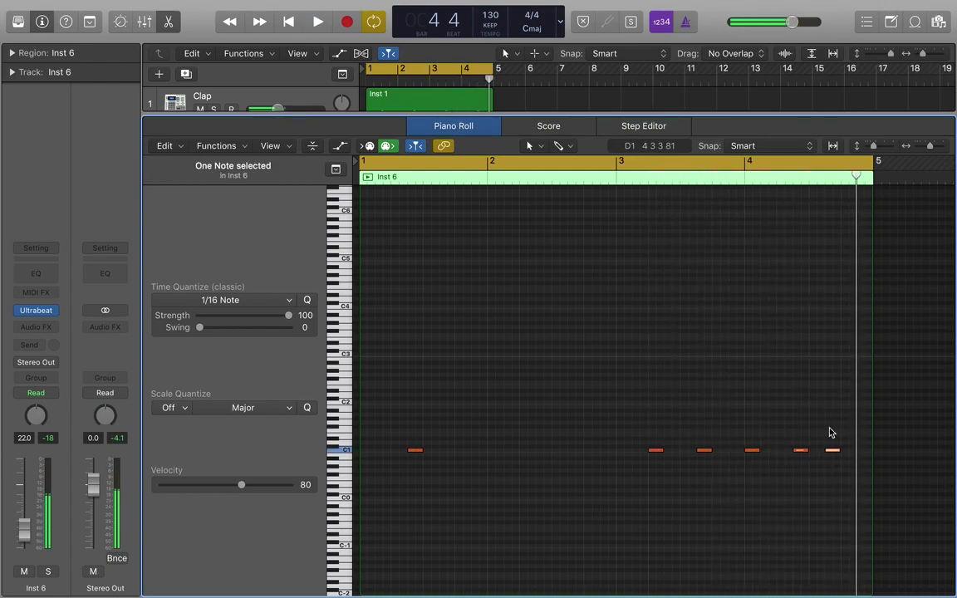
left_click(811, 331)
key("space")
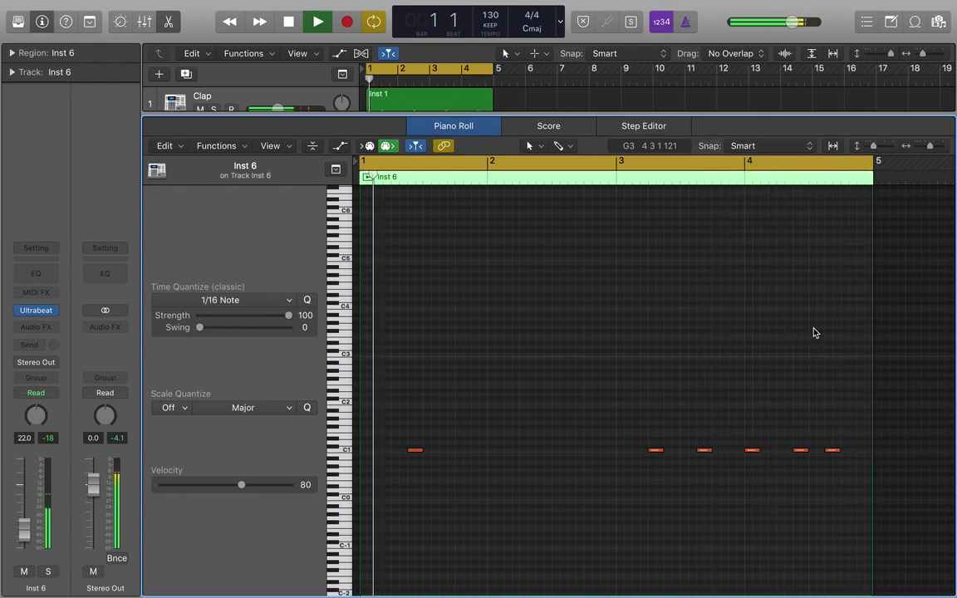
left_click_drag(833, 450, 850, 455)
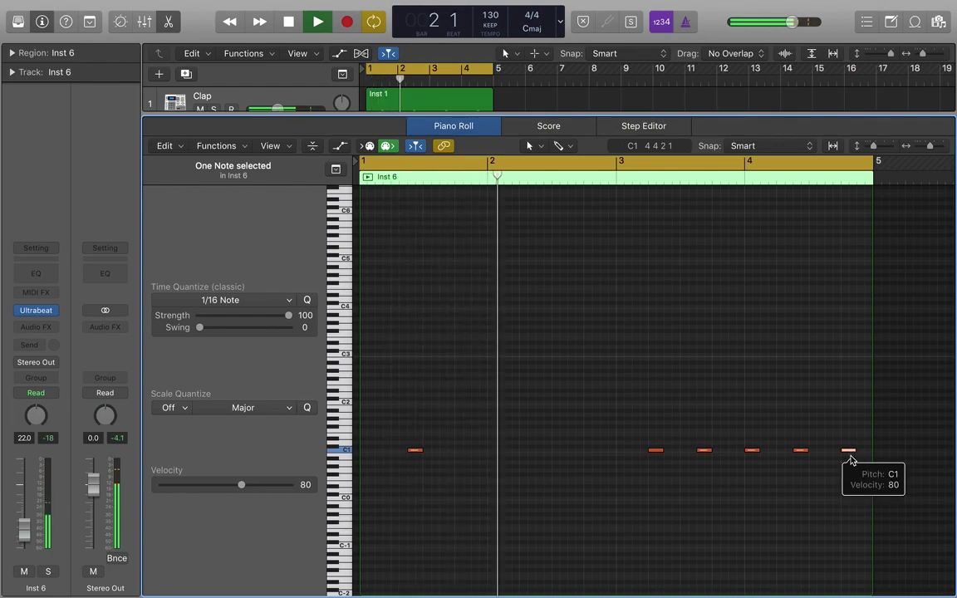
left_click(789, 398)
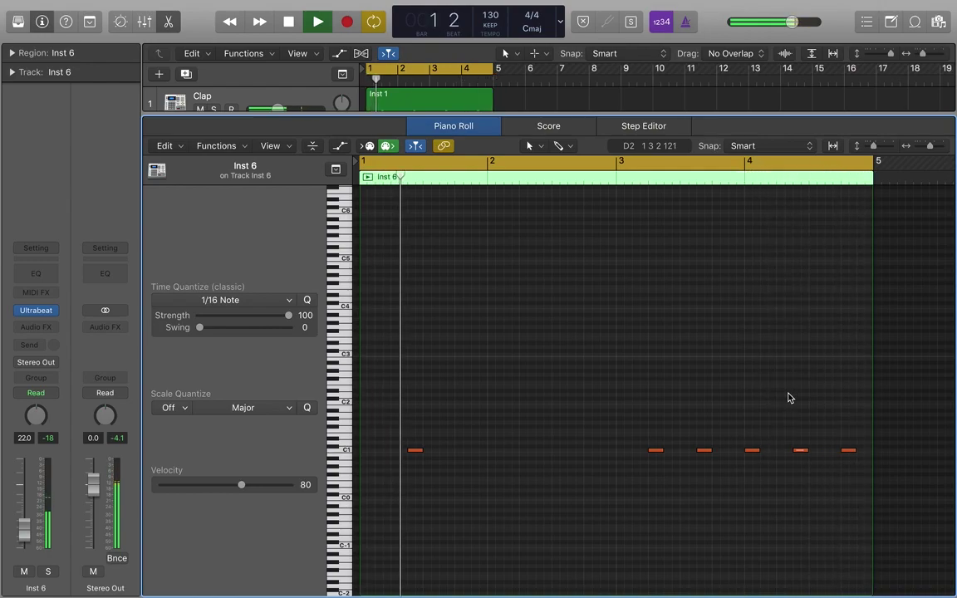
Try an extra C1 note on beat 4 of bar 1 against the playing loop
key("space")
left_click(456, 450)
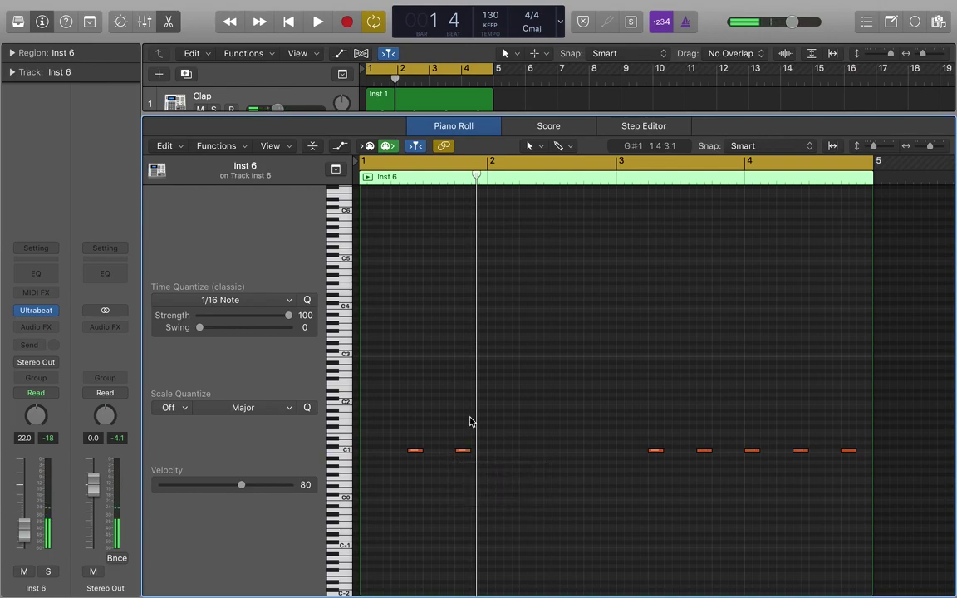
key("space")
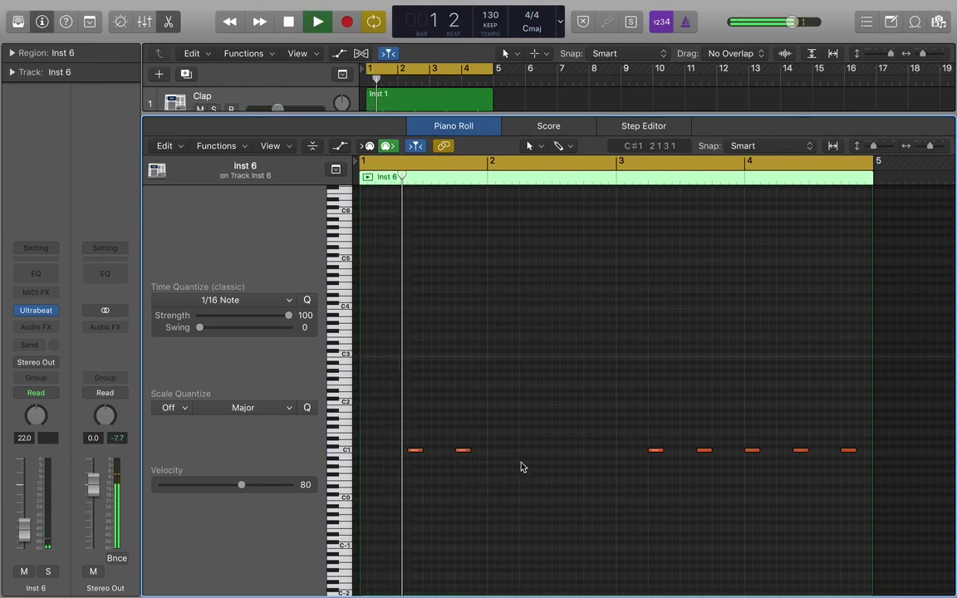
key("space")
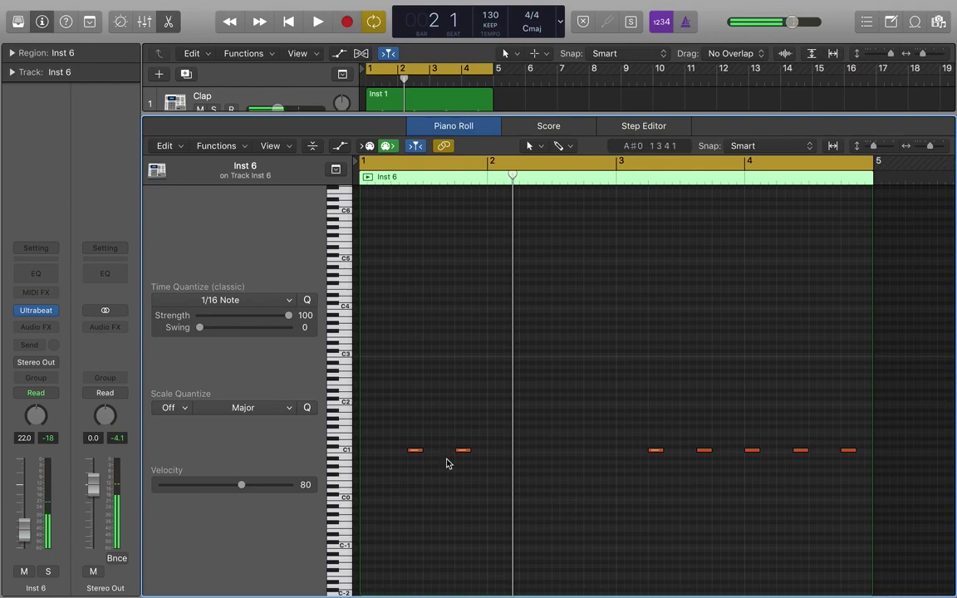
left_click(464, 451)
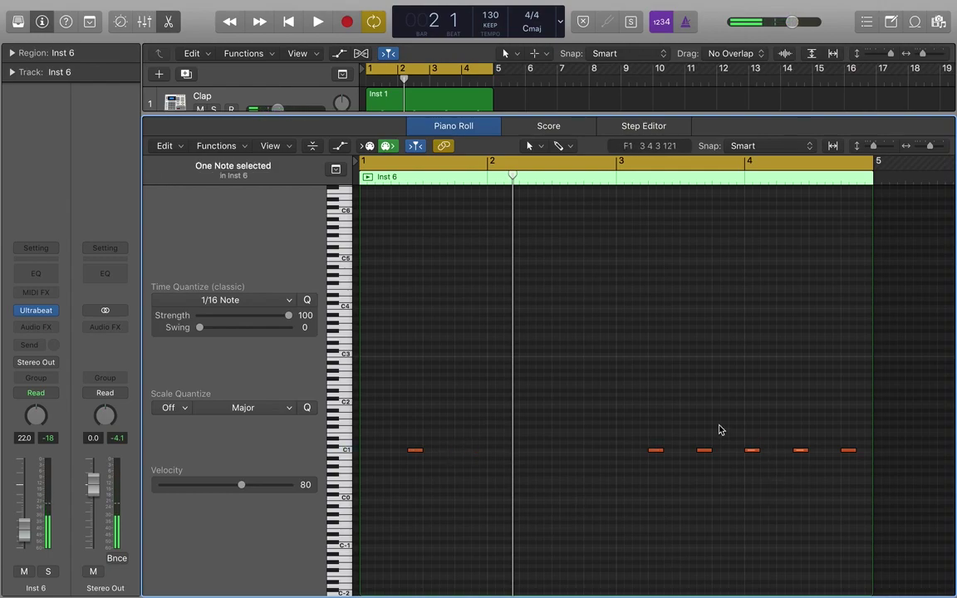
Delete the C1 note halfway after beat 3 of bar 3 and the one on beat 1 of bar 4
left_click_drag(696, 426, 851, 464)
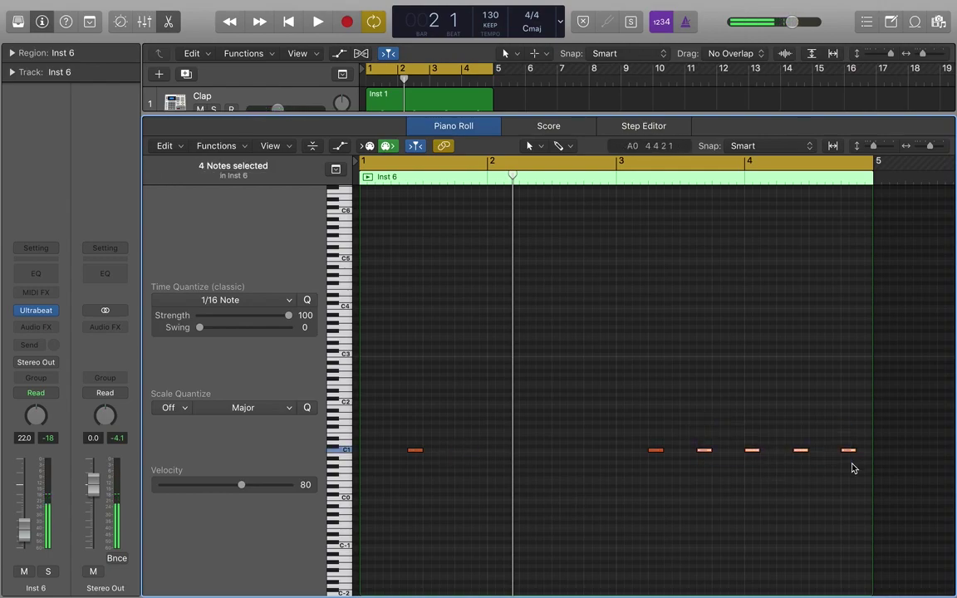
left_click(830, 441)
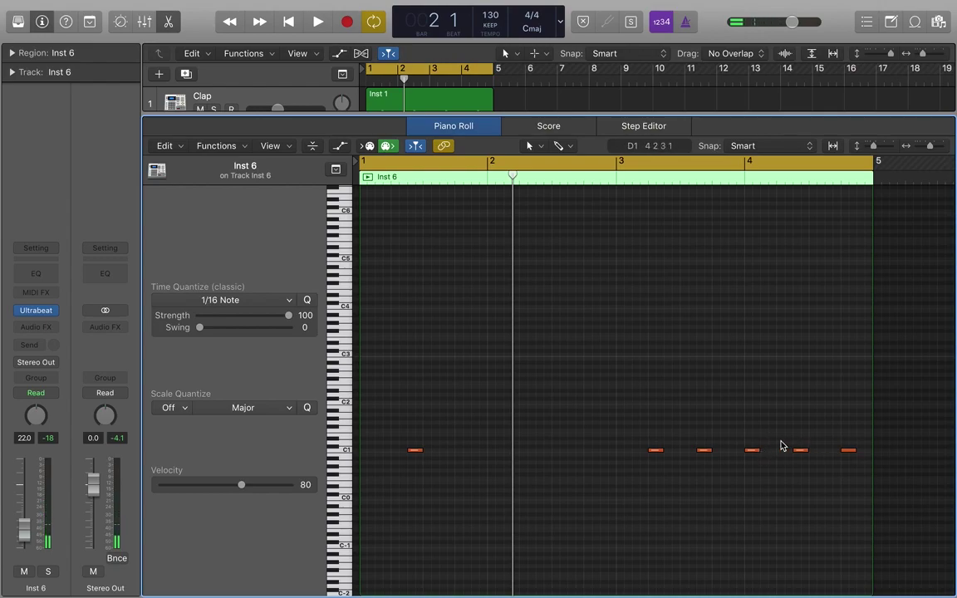
left_click(751, 451)
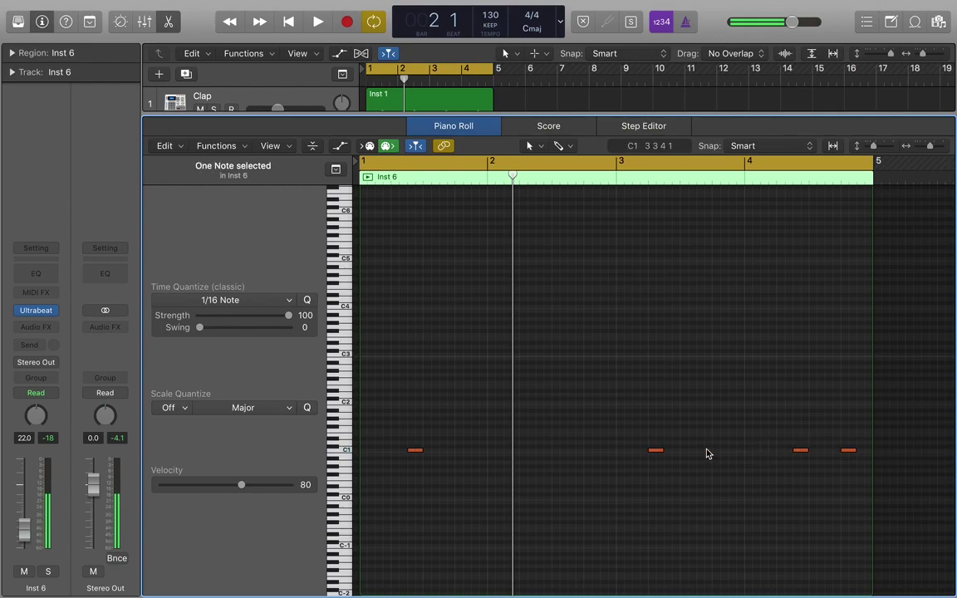
key("Delete")
Audition the loop without each of the last two C1 notes in bar 4, one at a time, restoring both
key("space")
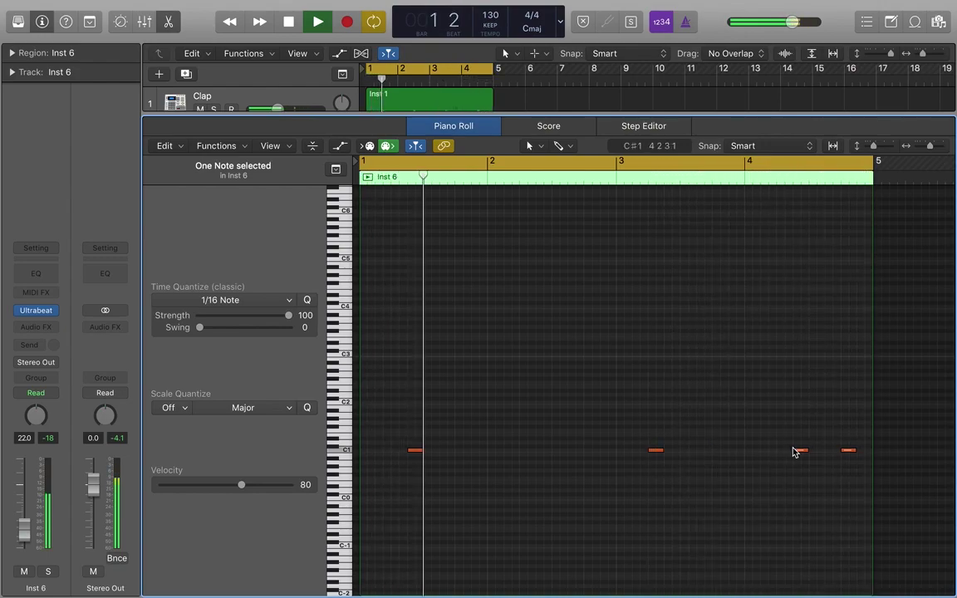
key("space")
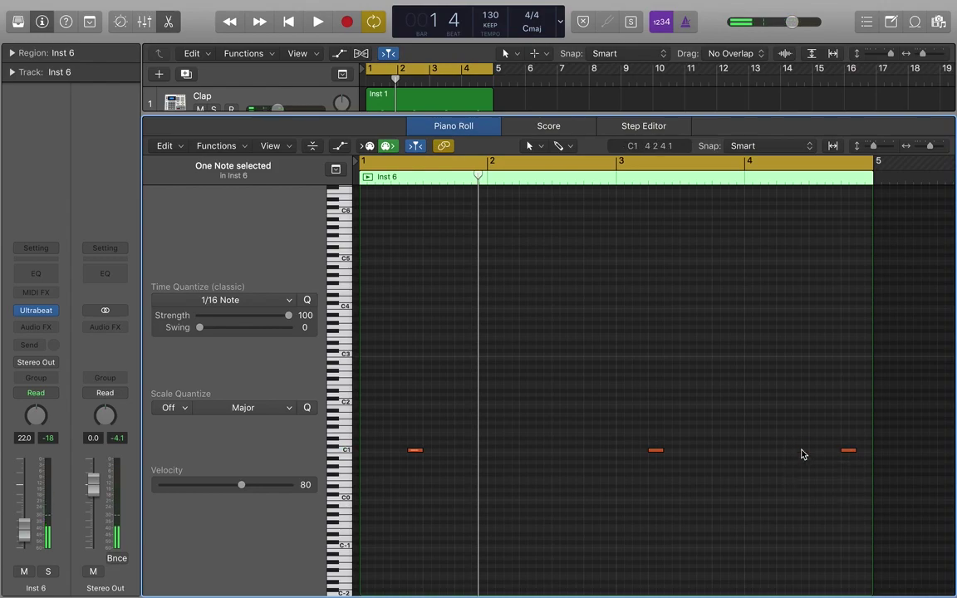
key("space")
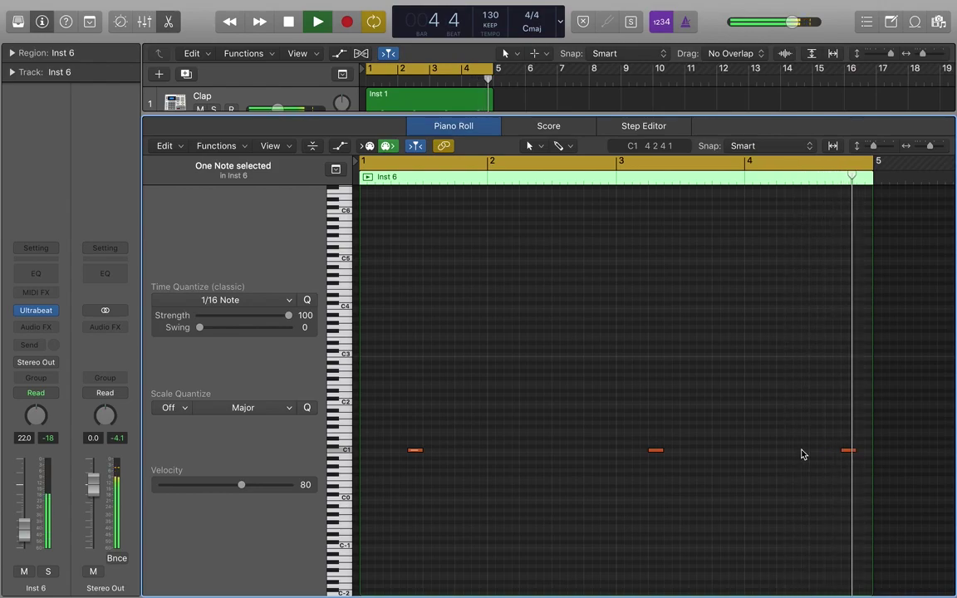
double_click(801, 450)
double_click(845, 451)
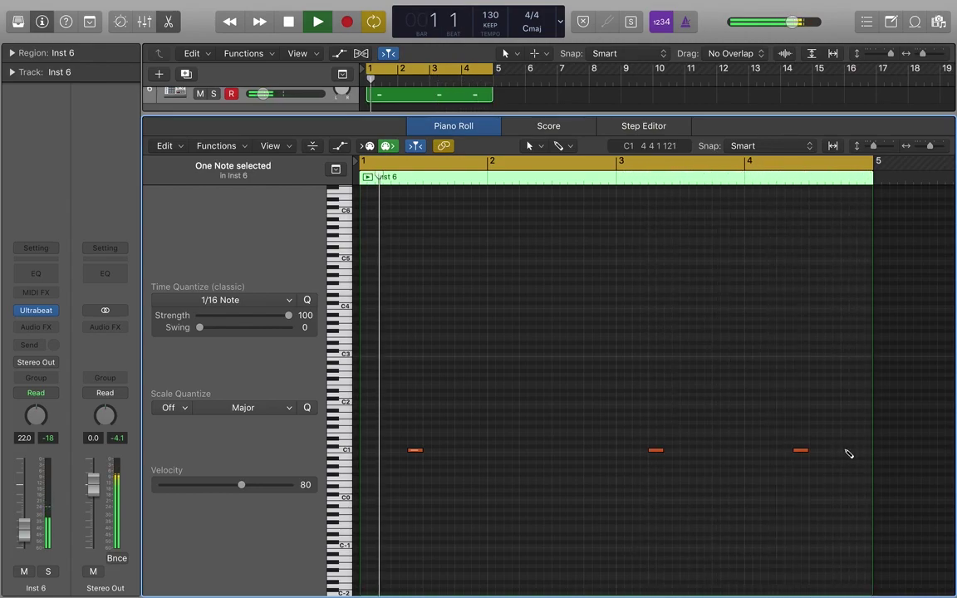
double_click(846, 450)
Lower the Inst 6 track's volume to -24.0 dB and rename the track Snare
left_click_drag(689, 114, 677, 367)
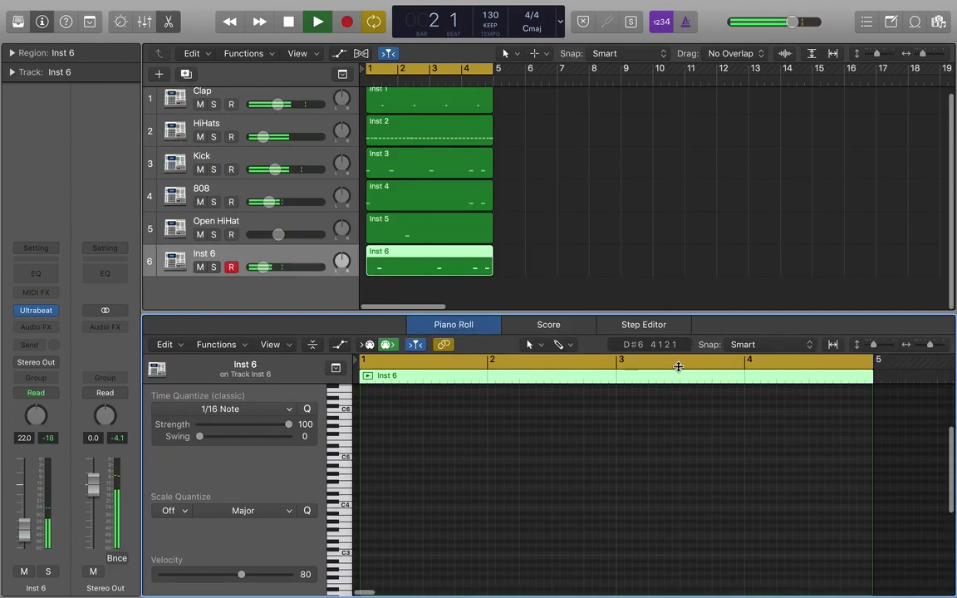
left_click_drag(260, 273, 259, 274)
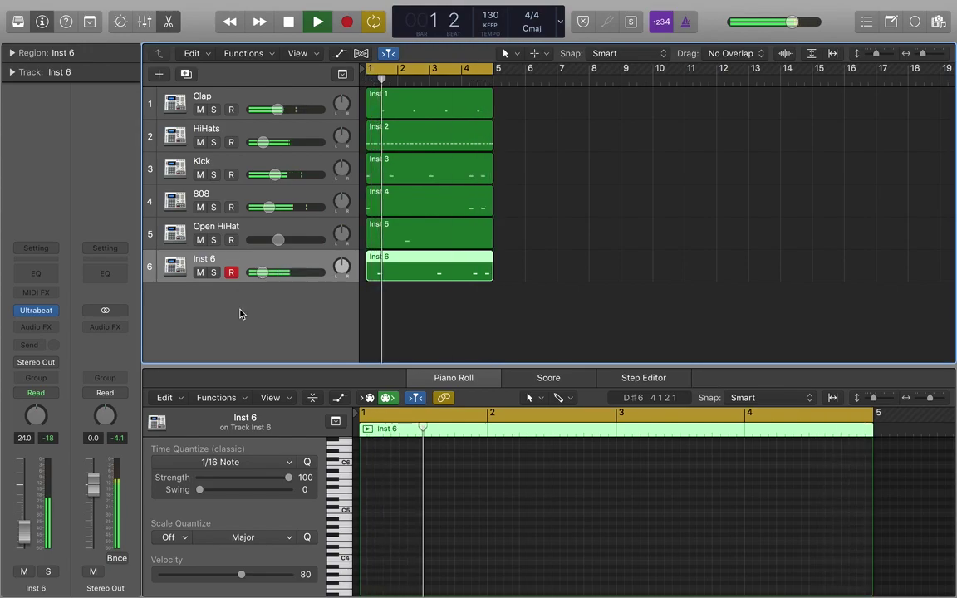
double_click(212, 258)
type("Snare")
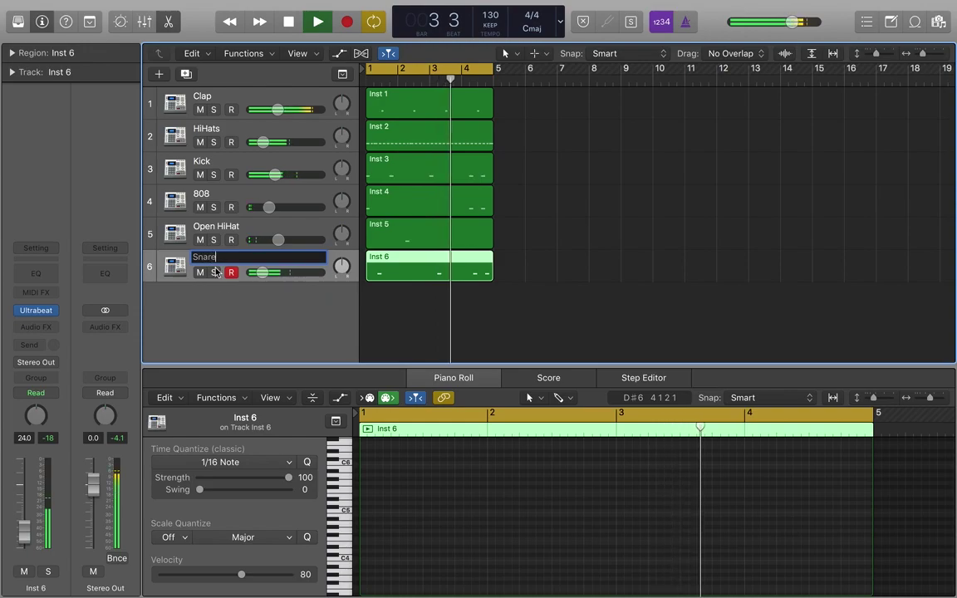
key("Return")
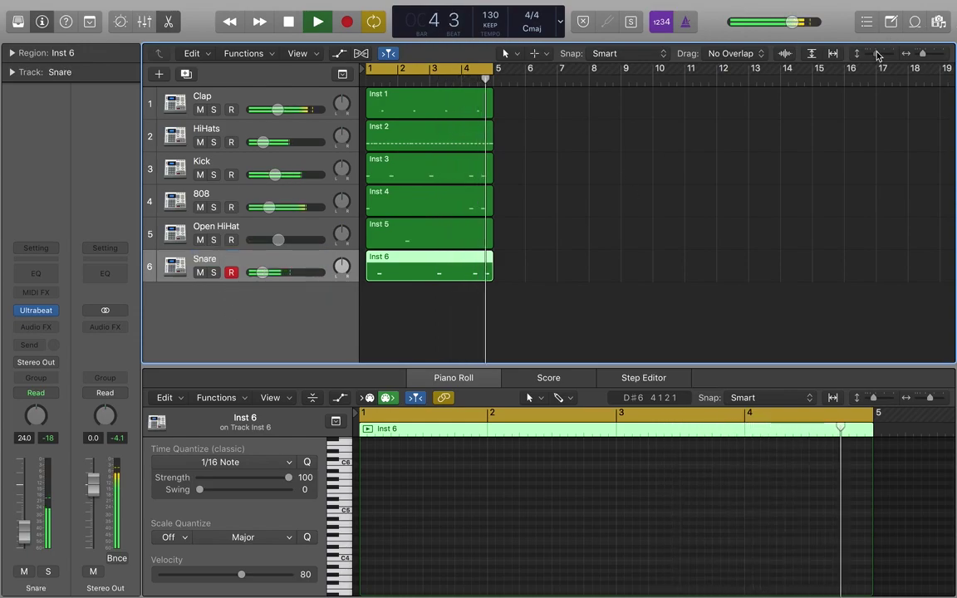
Create one new software instrument track using Alchemy, dismiss its plug-in window and stop playback
left_click_drag(876, 54, 873, 55)
left_click(546, 252)
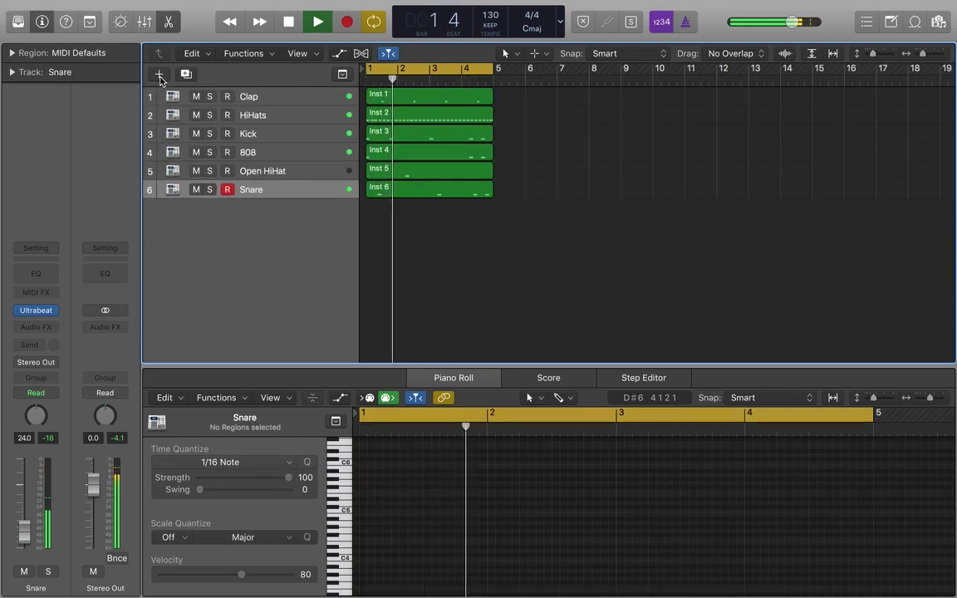
left_click(160, 75)
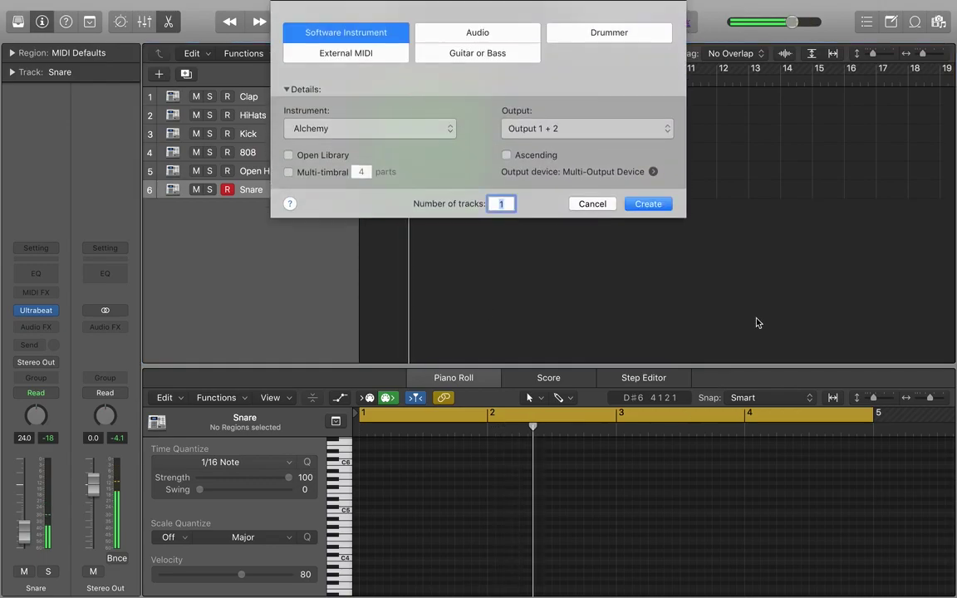
left_click(661, 204)
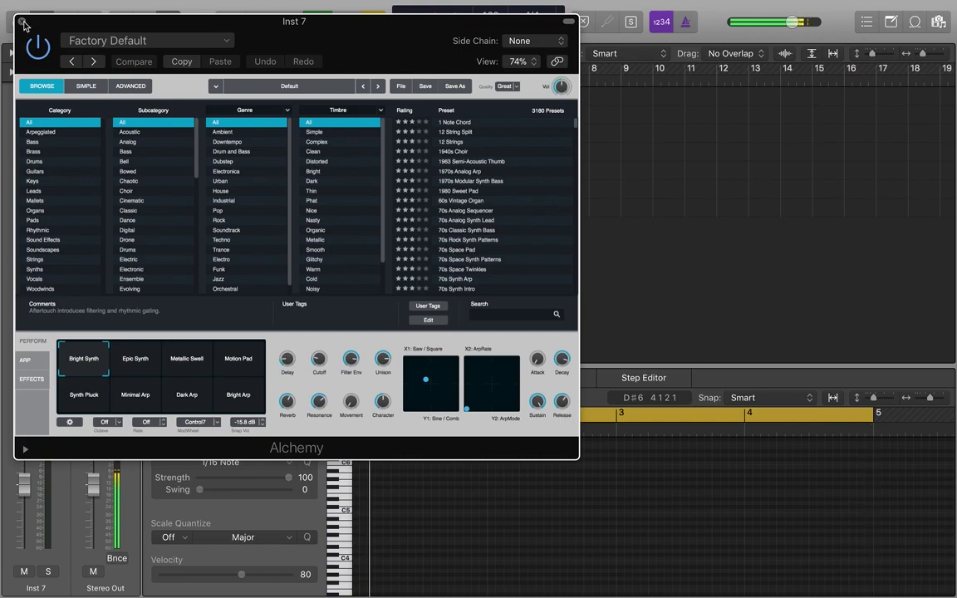
key("super+w")
key("space")
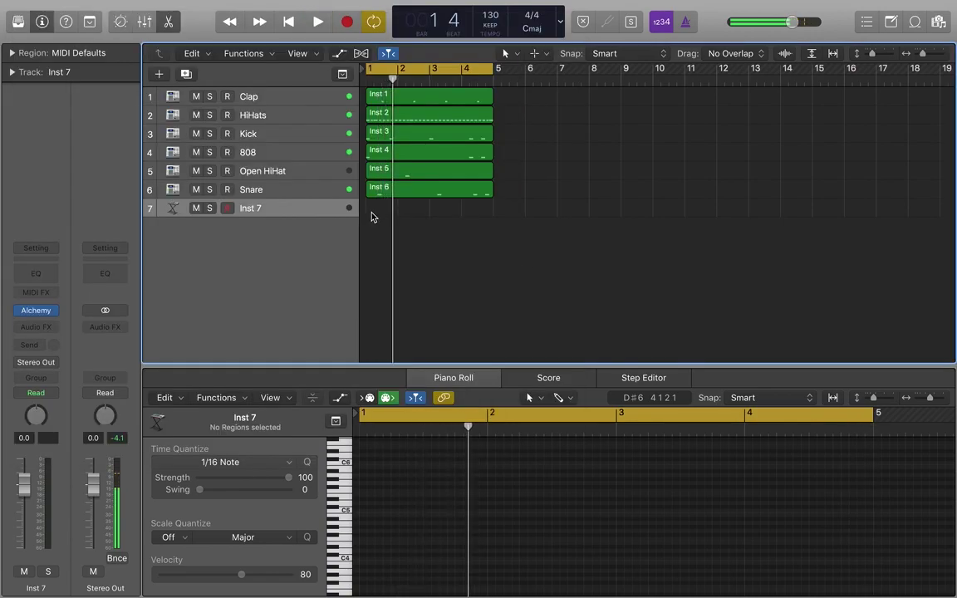
Create an empty MIDI region on the Inst 7 track and extend it to span bars 1 through 4
right_click(371, 217)
left_click(388, 216)
left_click_drag(395, 211, 528, 219)
left_click_drag(875, 56, 880, 62)
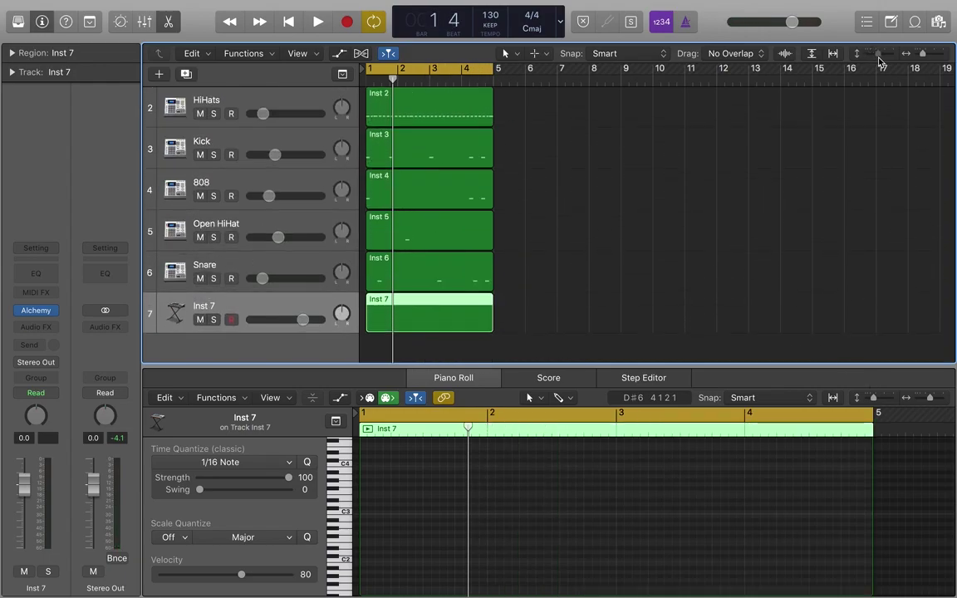
Open the Inst 7 track's Alchemy instrument and search its Keys presets for "clean cool"
left_click(37, 311)
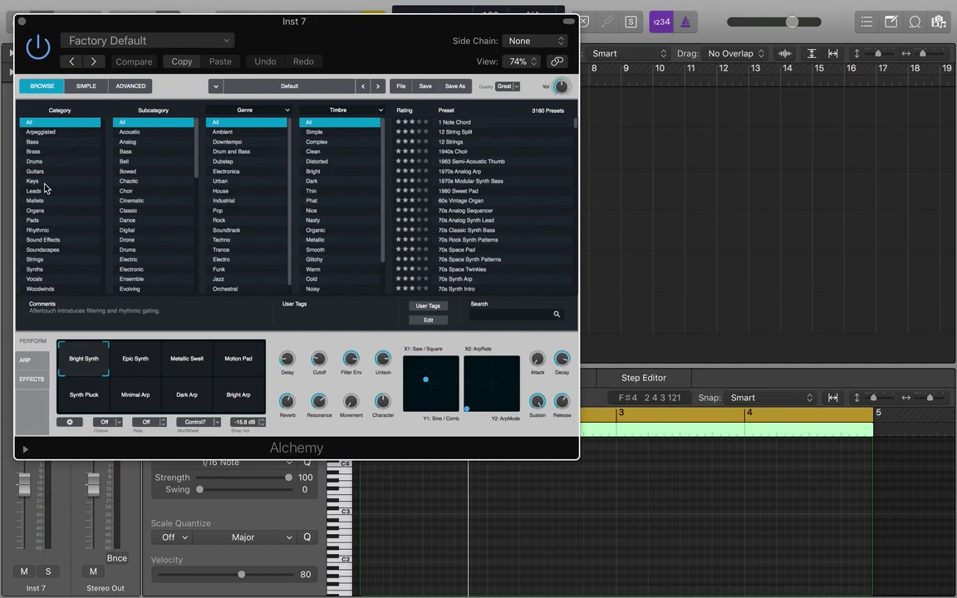
left_click(45, 185)
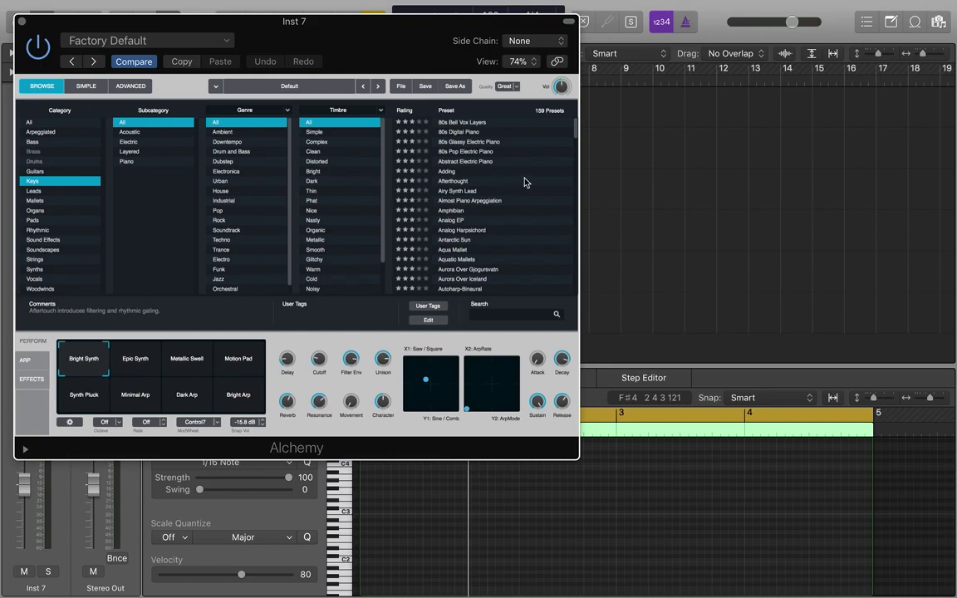
left_click_drag(576, 132, 579, 165)
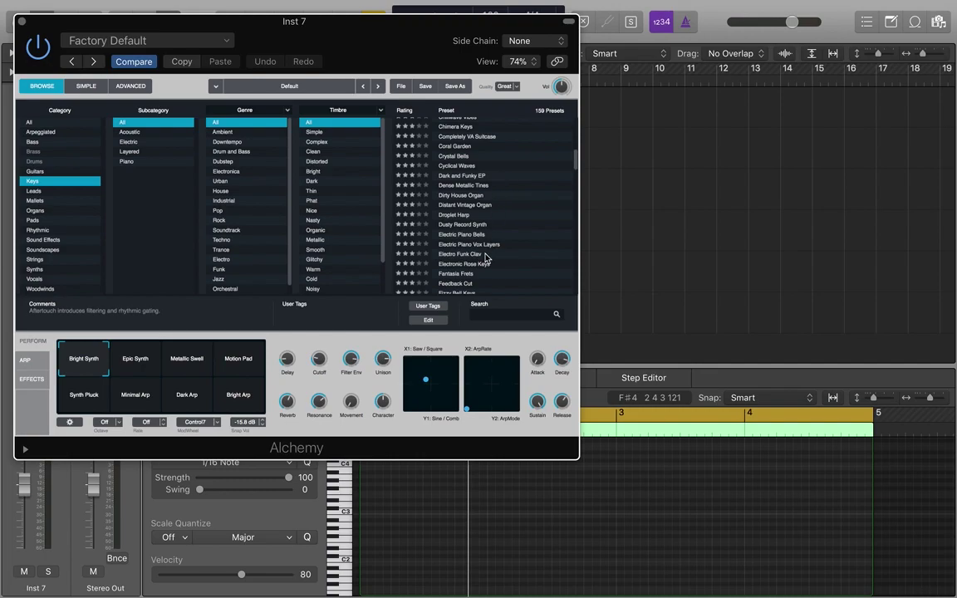
left_click(503, 314)
type("clean cool")
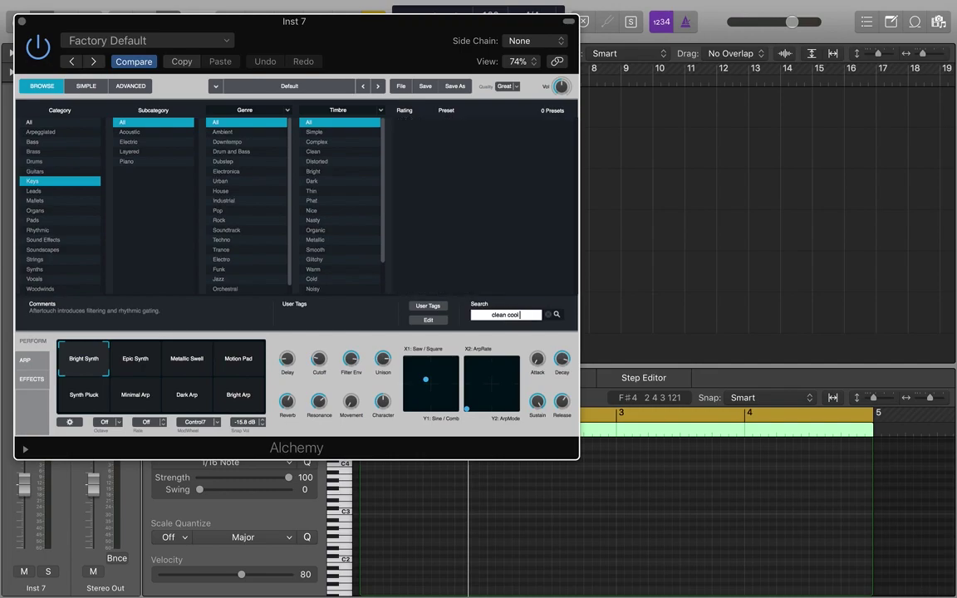
Search all Alchemy presets for "clean cool vi", load the Clean Cool Vibes preset and close the plug-in window
left_click(33, 123)
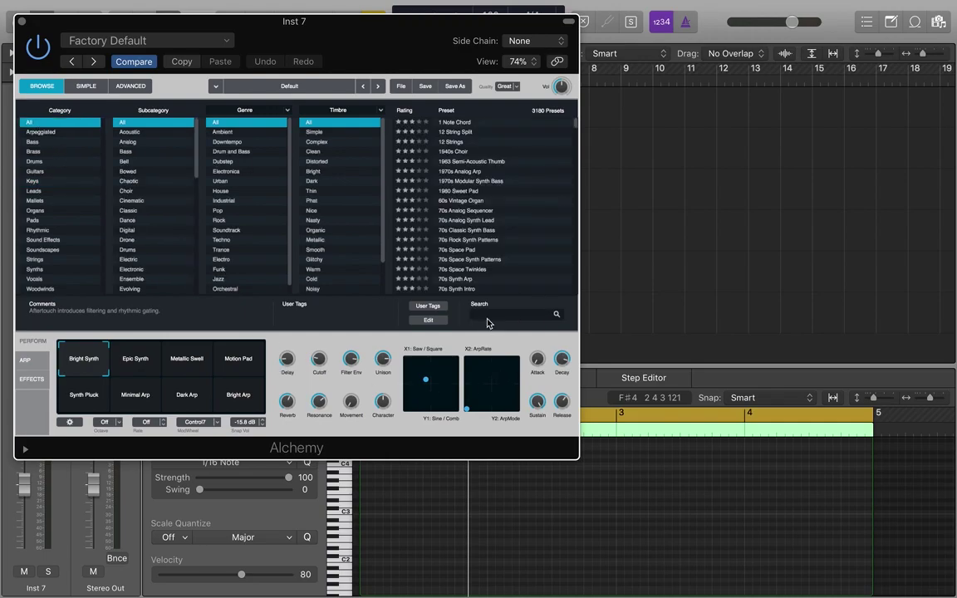
left_click(530, 315)
type("cle")
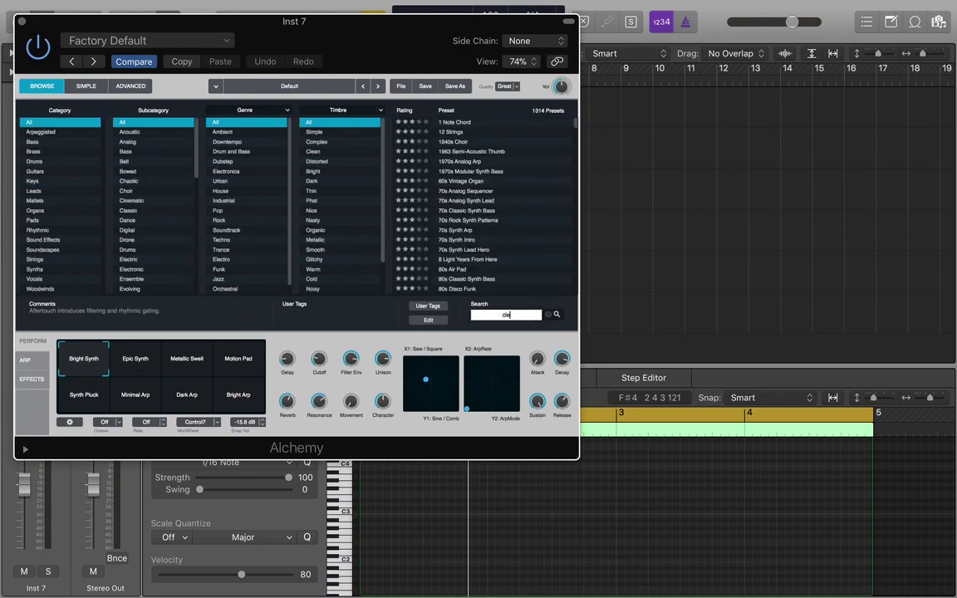
type("an cool vi")
left_click(441, 123)
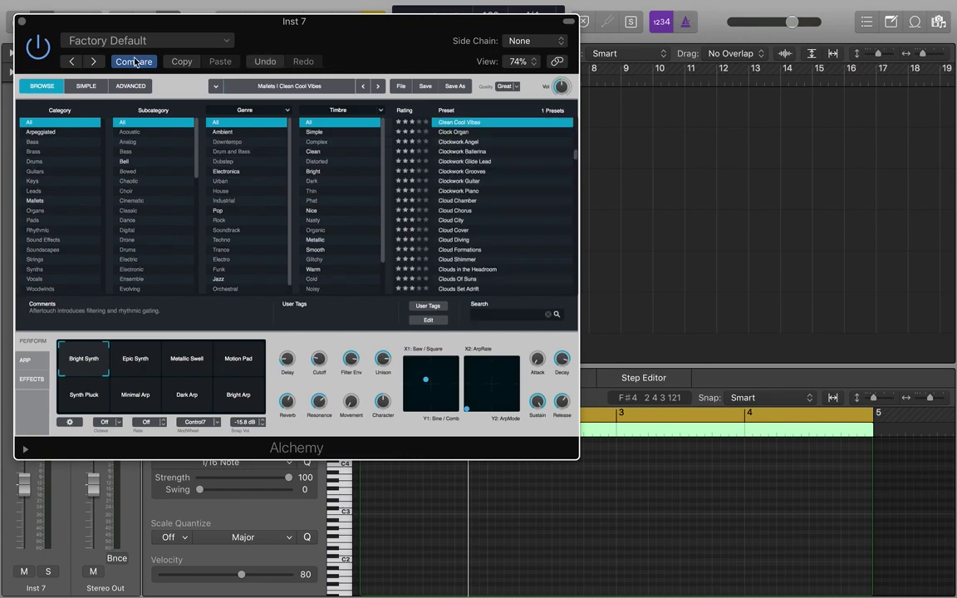
left_click(22, 23)
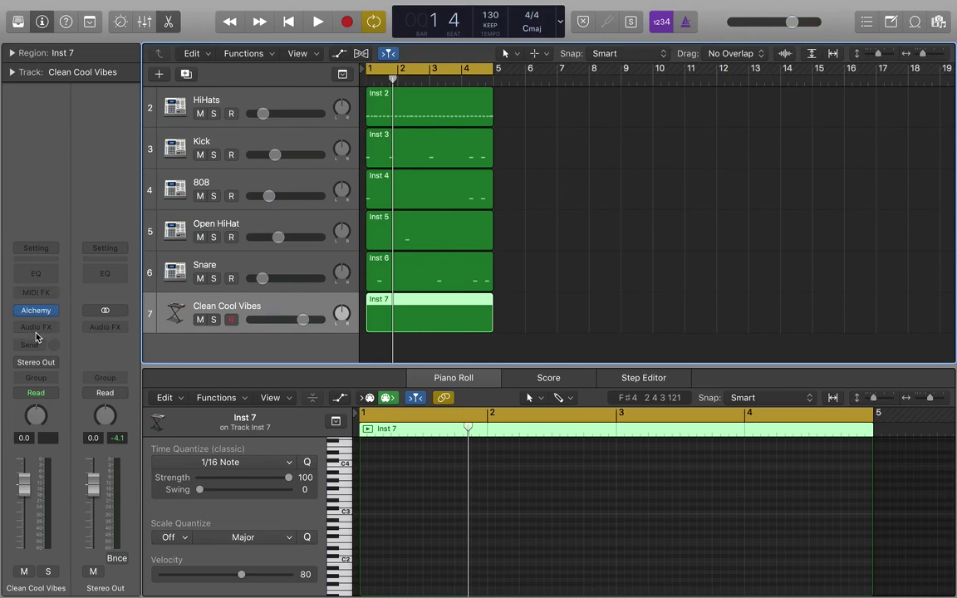
Insert a stereo Pitch Shifter on the Clean Cool Vibes track, set to -8 semitones and 100% mix, and close it
left_click(930, 36)
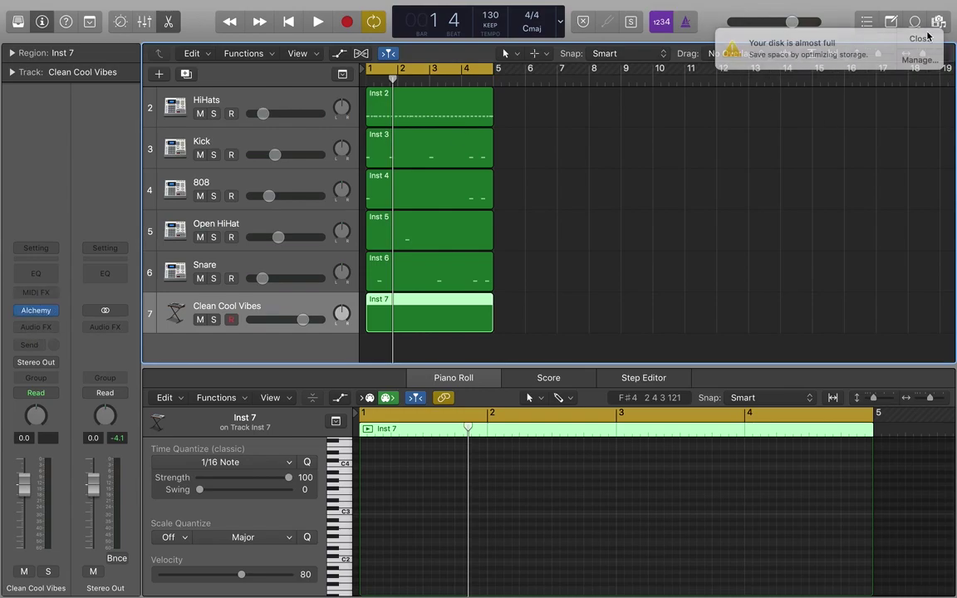
left_click(56, 332)
mouse_move(78, 354)
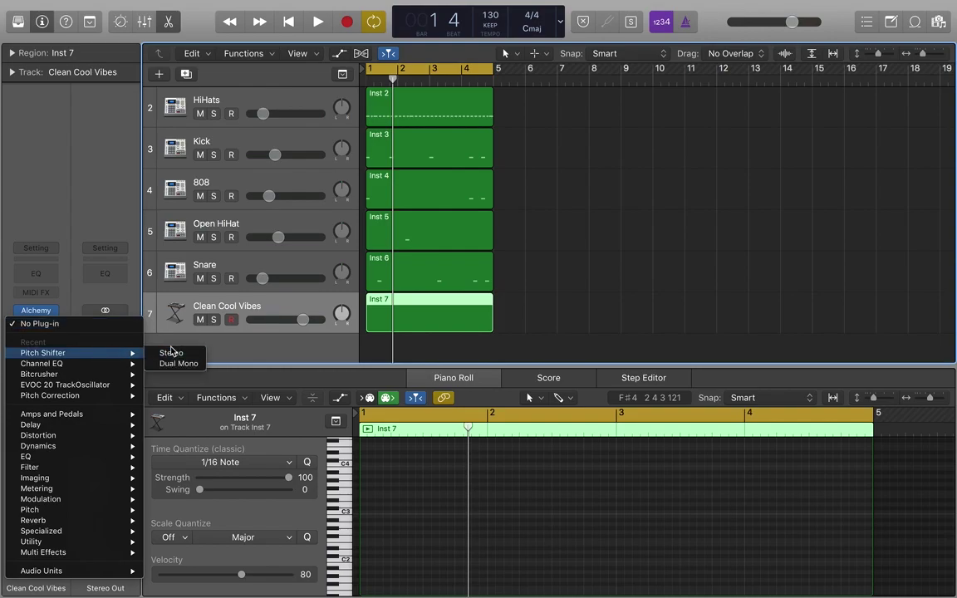
left_click(175, 352)
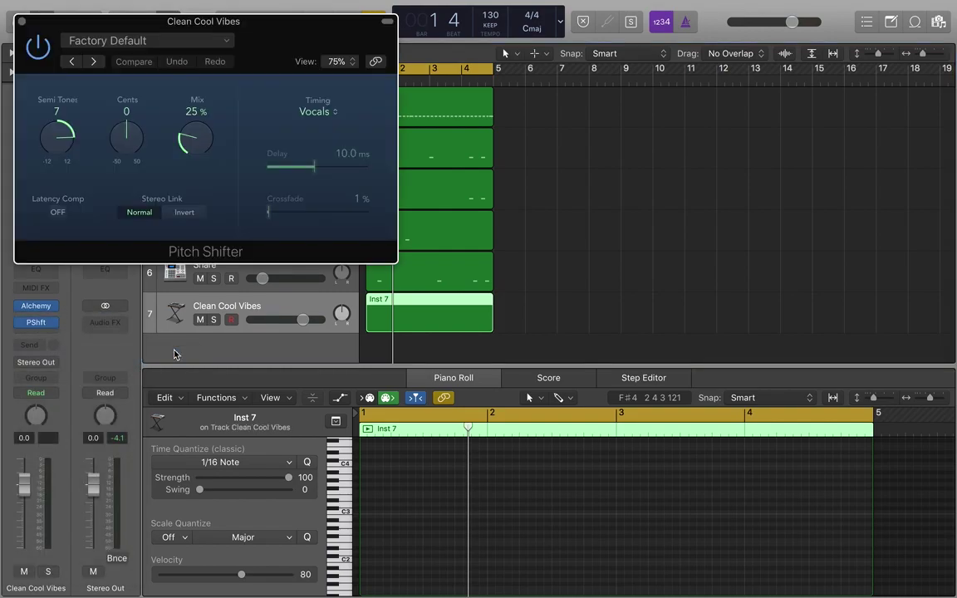
left_click_drag(198, 128, 229, 4)
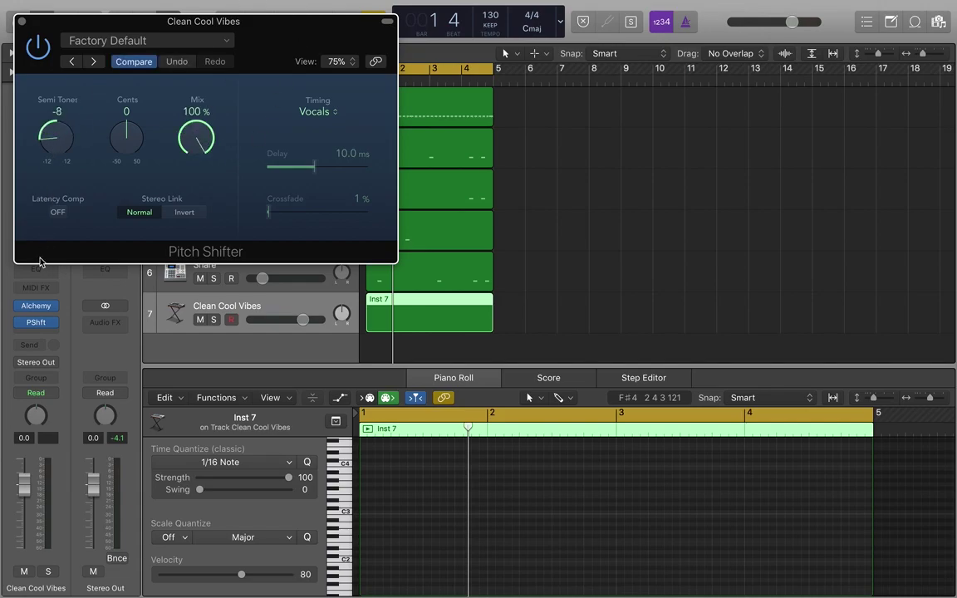
left_click(22, 22)
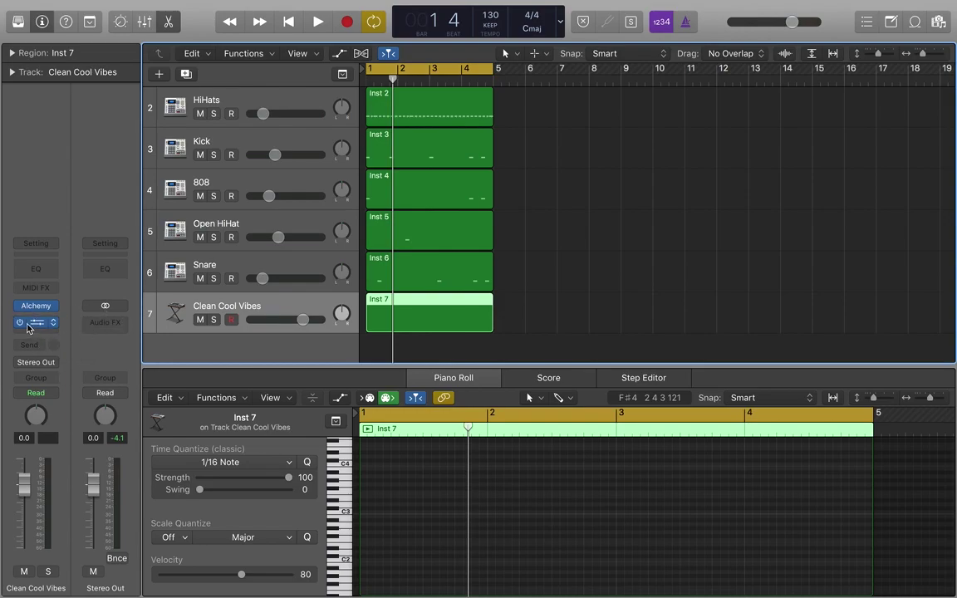
Insert a stereo Pitch Shifter on Stereo Out with -8 semitones and 100% mix, audition the beat, then bypass it
left_click(103, 324)
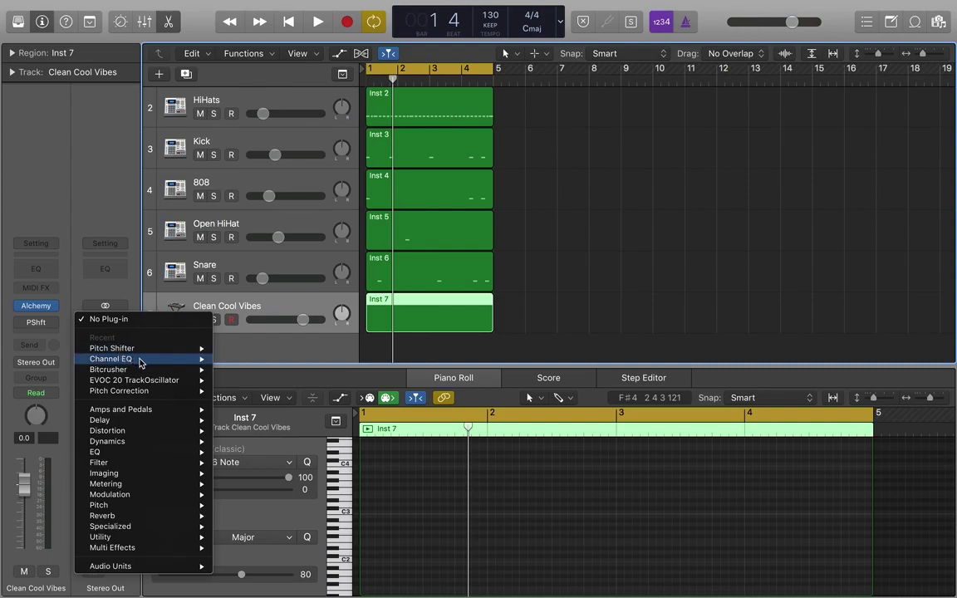
mouse_move(141, 362)
mouse_move(191, 349)
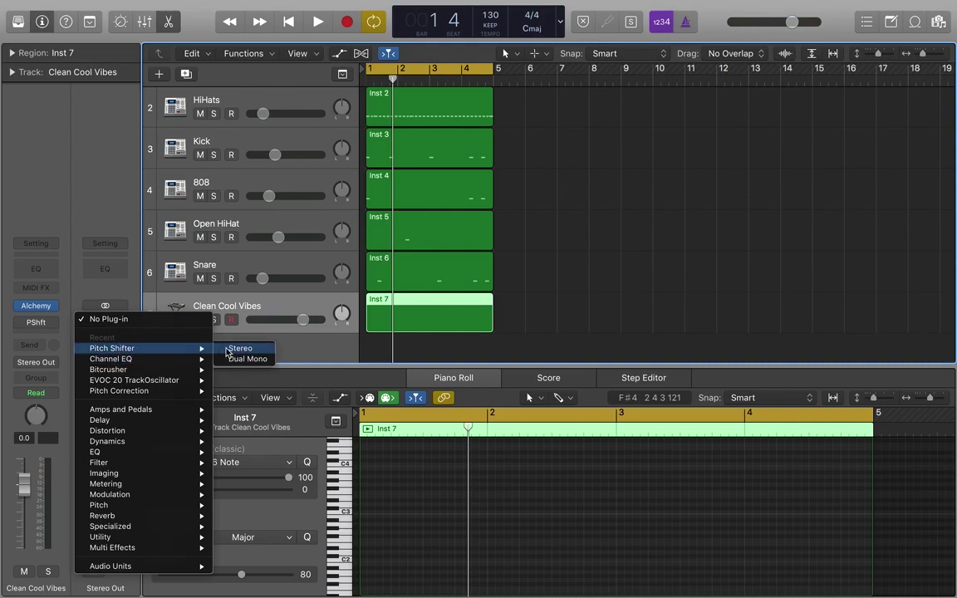
left_click(226, 349)
left_click_drag(39, 114, 54, 237)
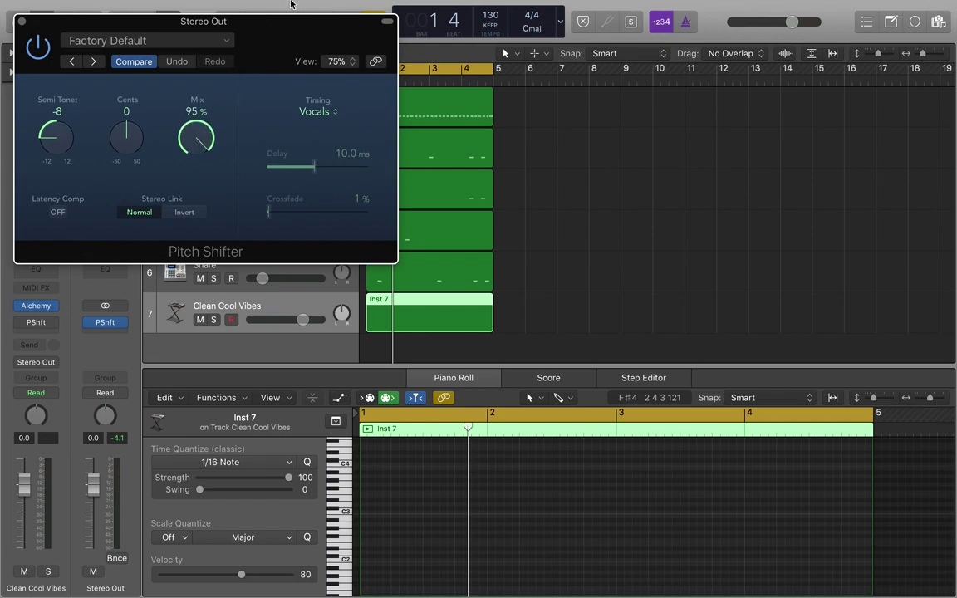
key("space")
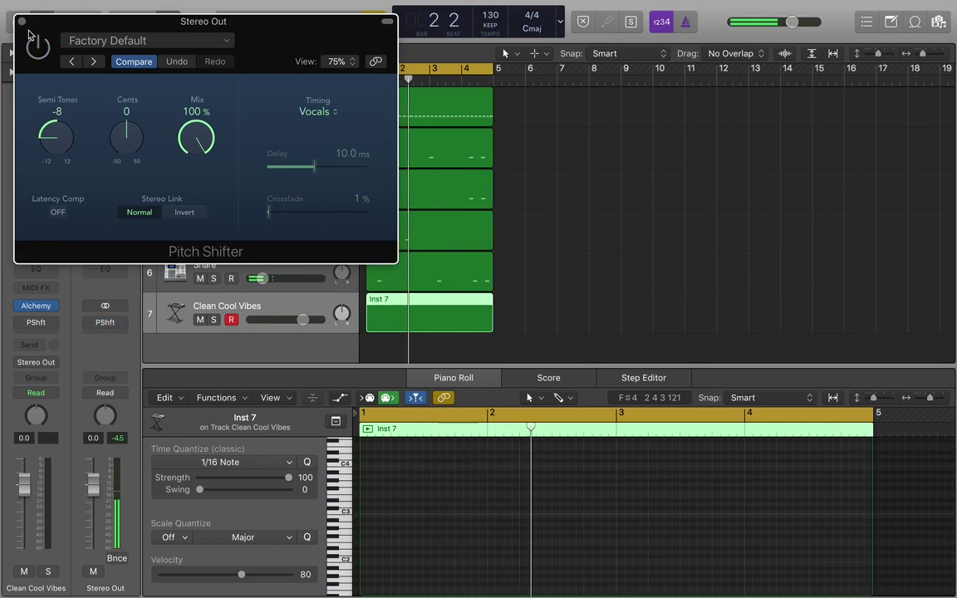
left_click(22, 22)
Reselect the Clean Cool Vibes track, switch its Pitch Shifter back on and enlarge the Piano Roll
left_click(302, 289)
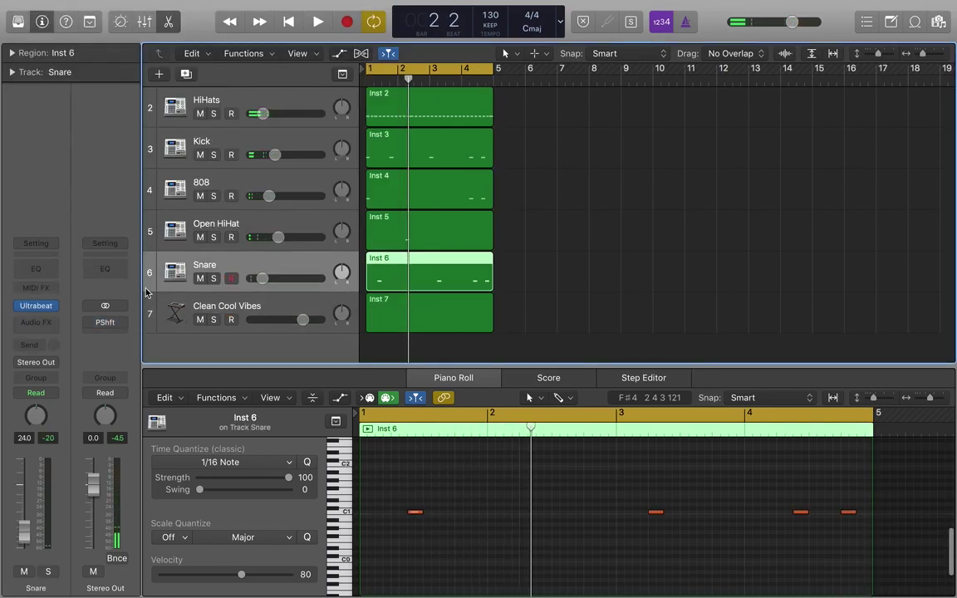
left_click(292, 304)
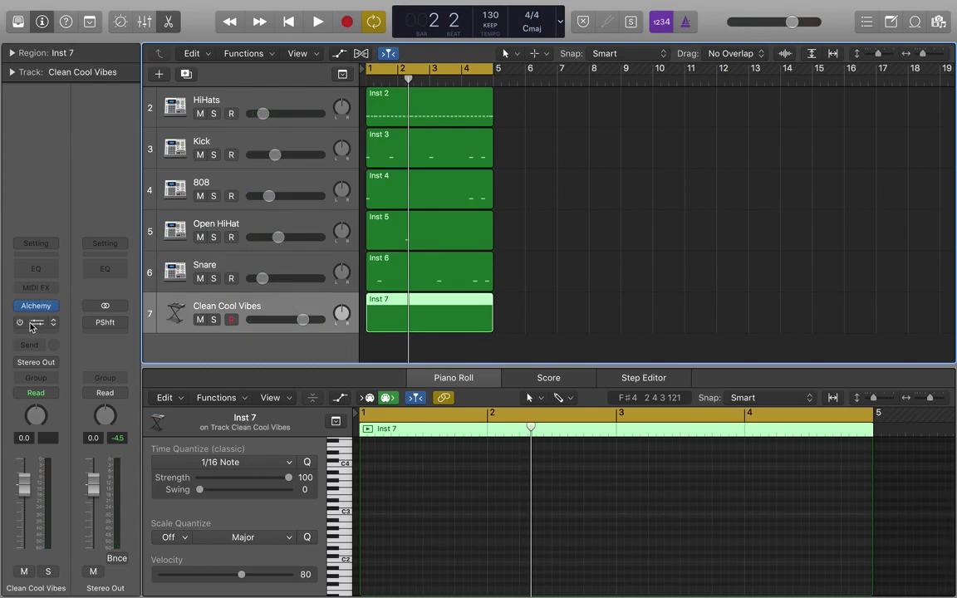
left_click(226, 257)
left_click(254, 313)
left_click_drag(453, 365, 453, 188)
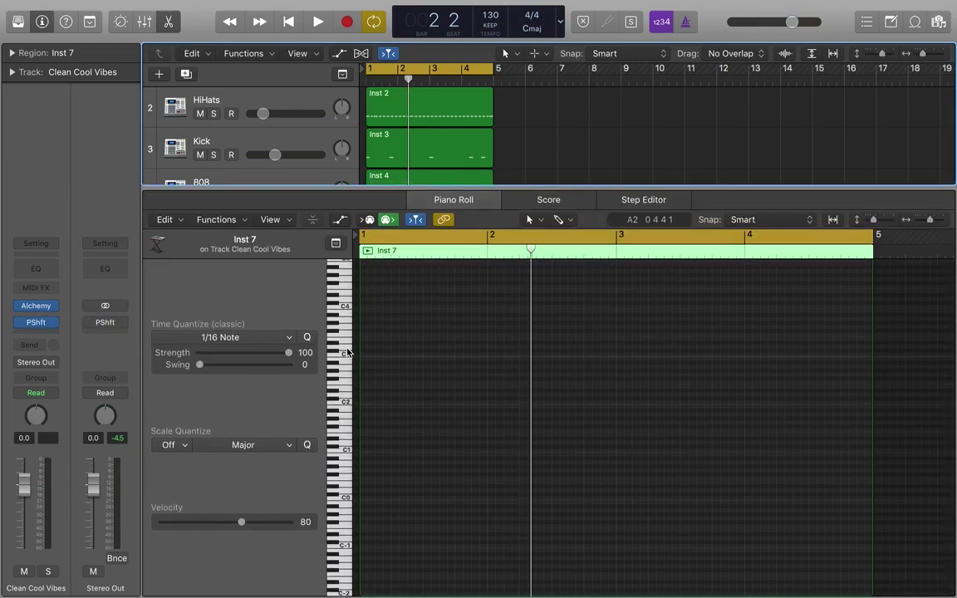
left_click(347, 353)
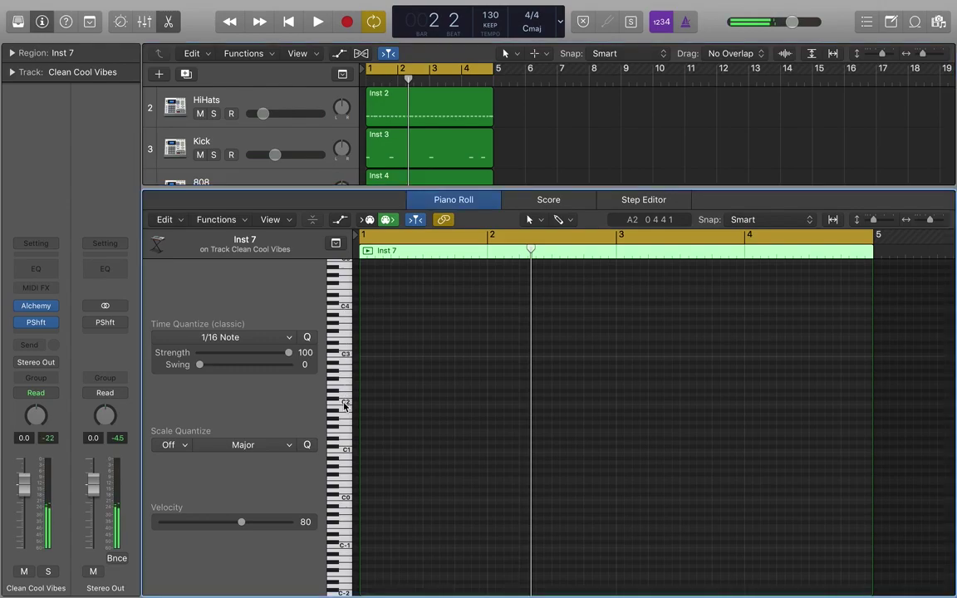
left_click_drag(929, 219, 935, 221)
Add a C1 note at the start of bar 1 in the Inst 7 region and play it with the beat
left_click(282, 22)
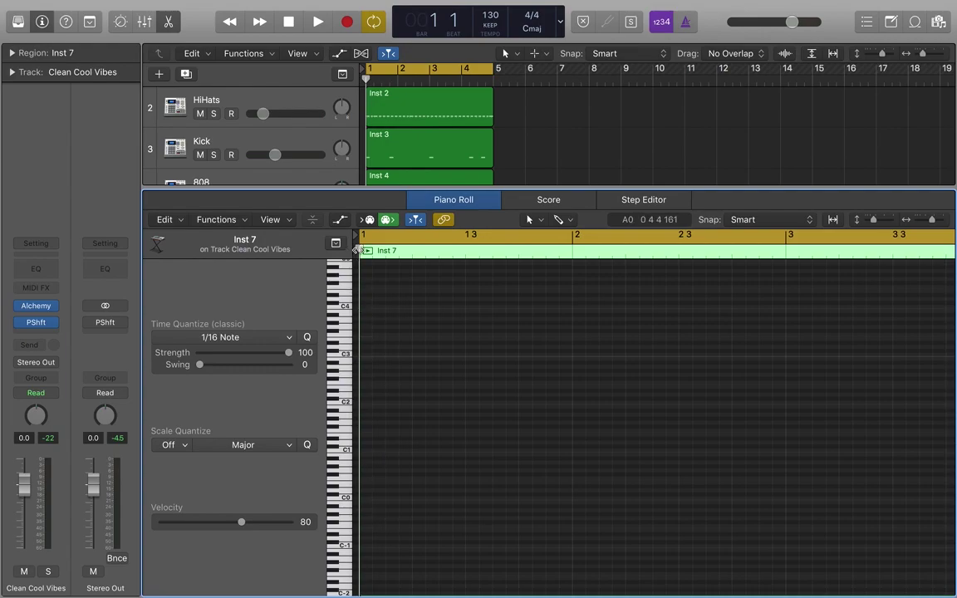
left_click(347, 452)
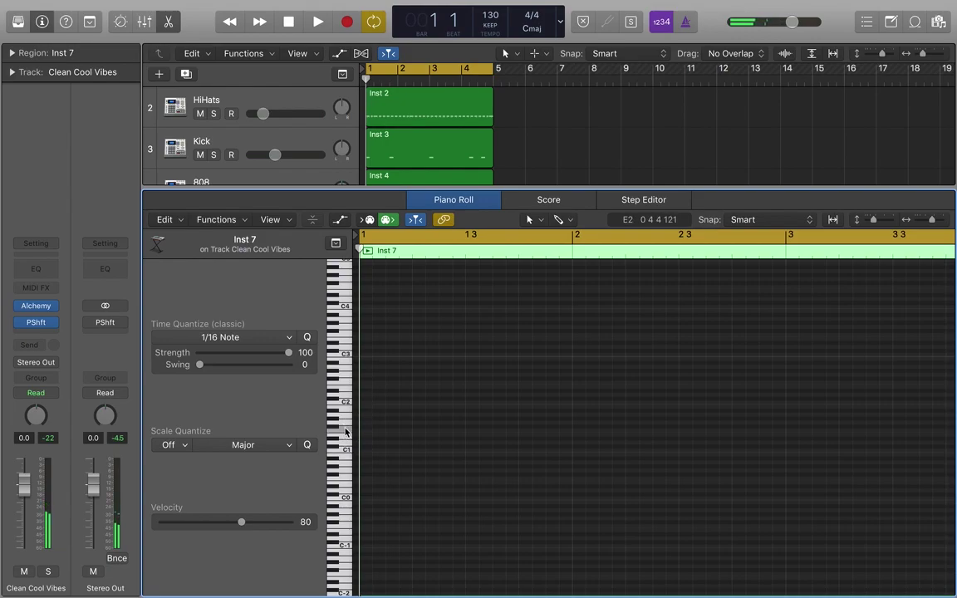
left_click(375, 452)
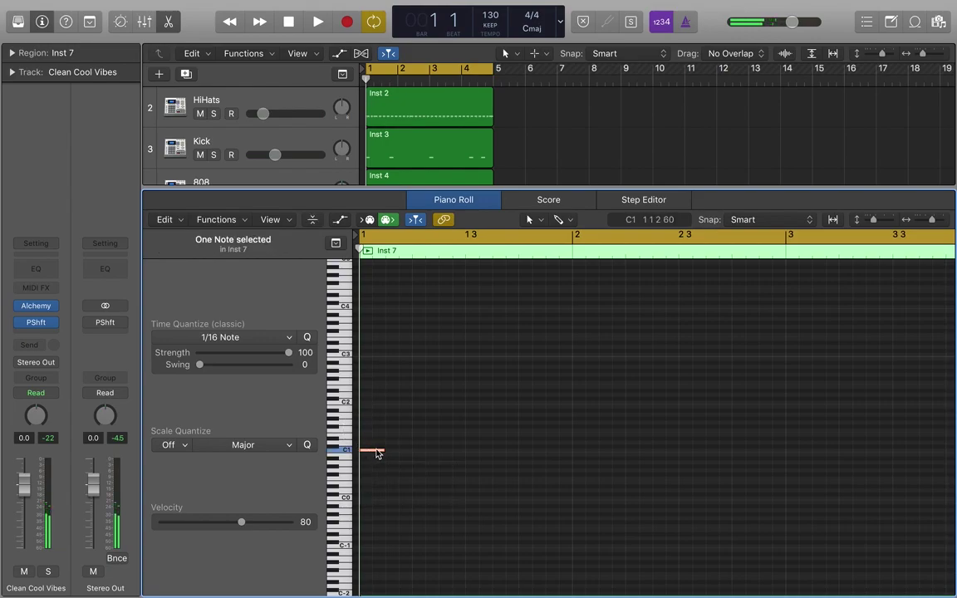
key("space")
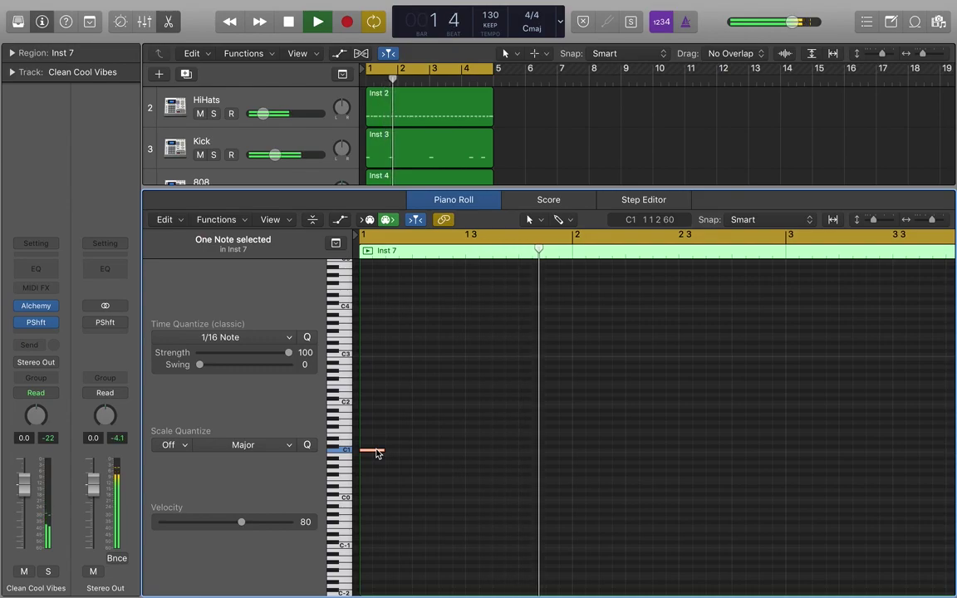
key("space")
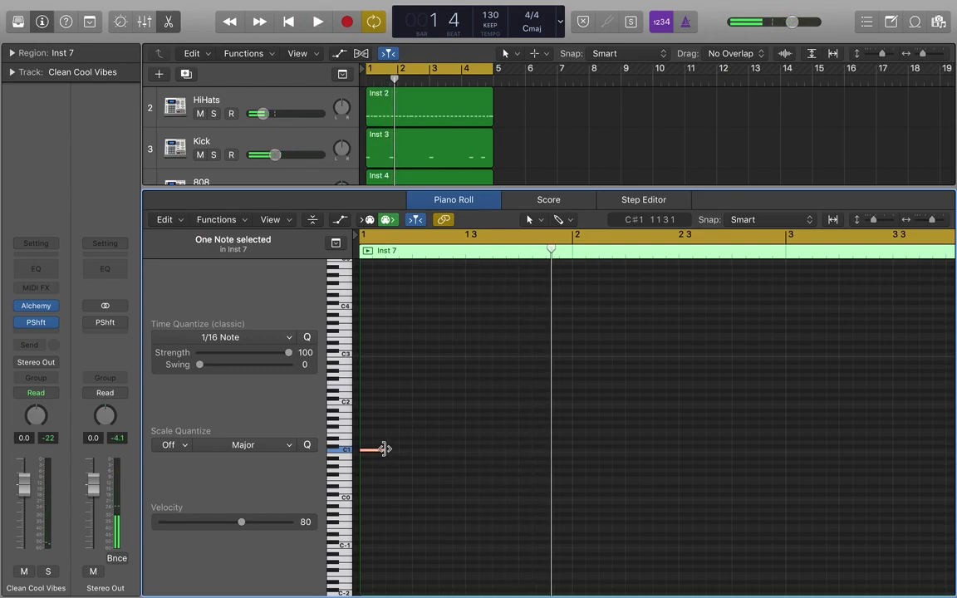
left_click(422, 429)
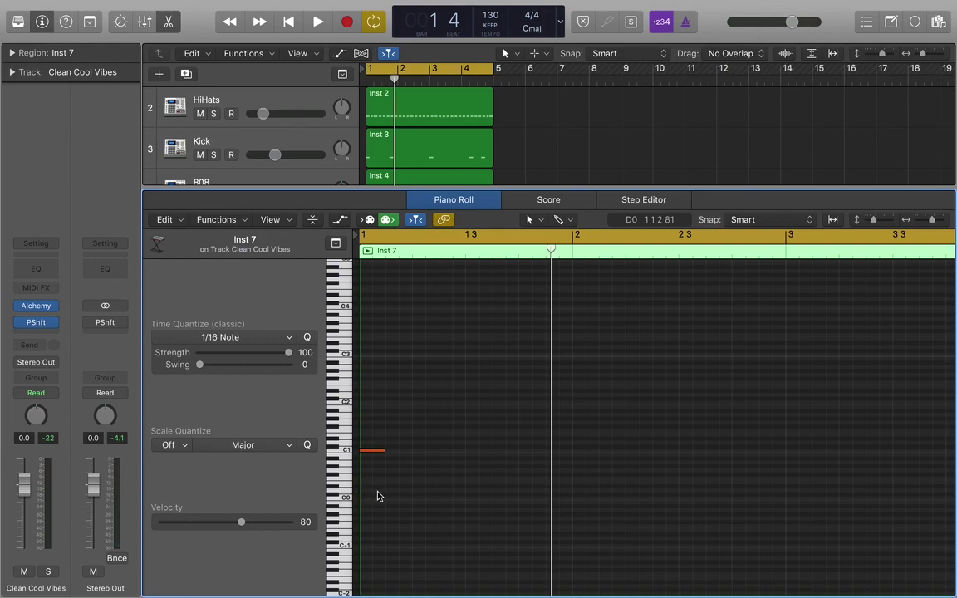
key("space")
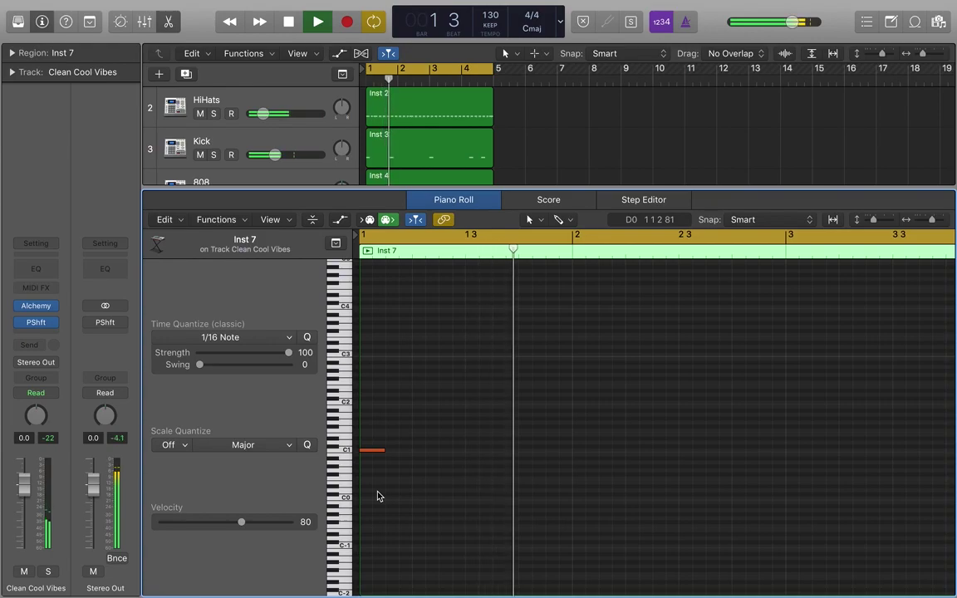
key("space")
Add a second note at E1 on beat 4 of bar 1 and play the pattern back
left_click(528, 449, "super")
left_click_drag(531, 447, 532, 435)
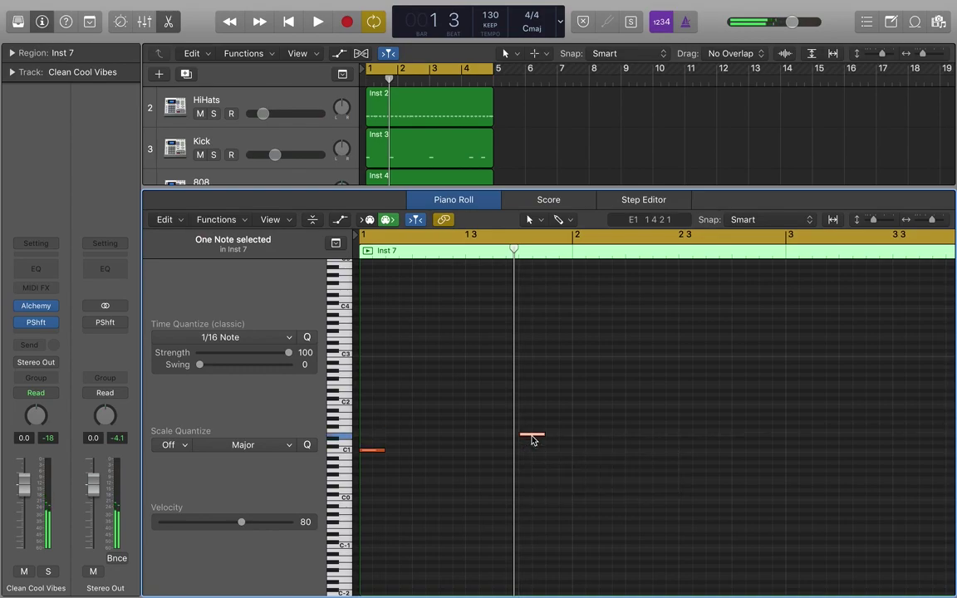
key("space")
left_click(532, 437)
left_click(608, 370)
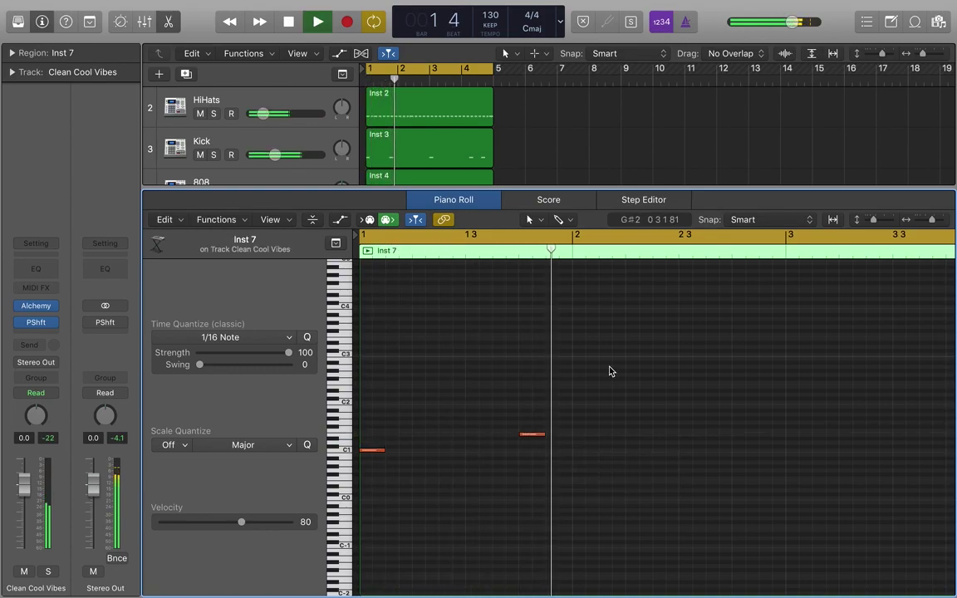
key("space")
Try the beat 4 note at D1 during playback, then lower it to A0
left_click(531, 436)
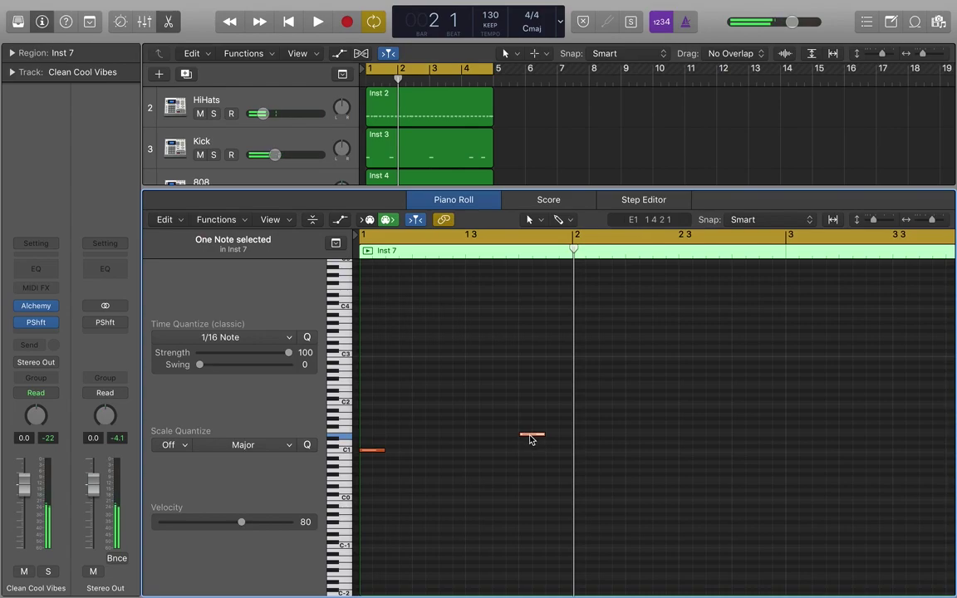
left_click_drag(532, 435, 534, 445)
key("space")
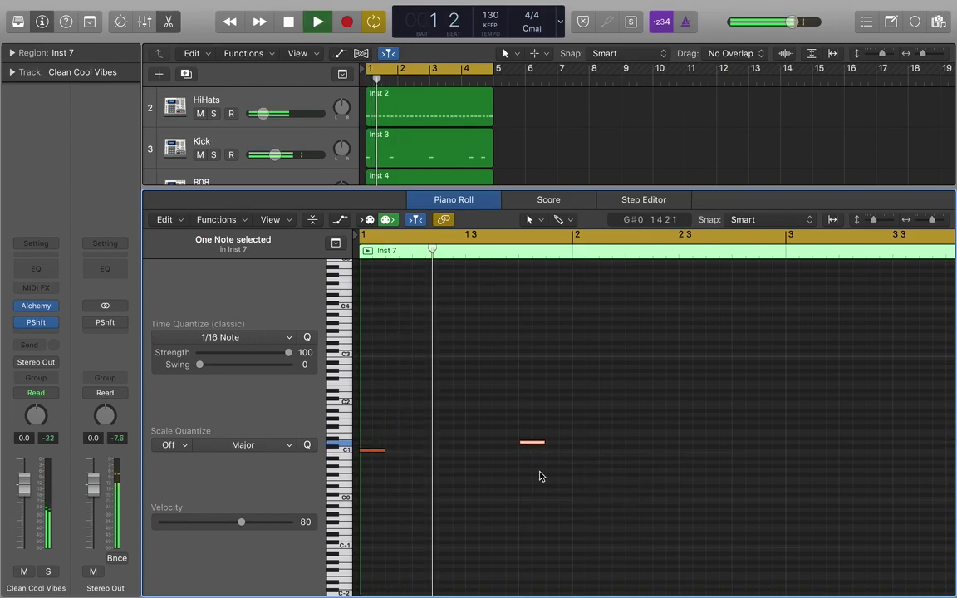
key("space")
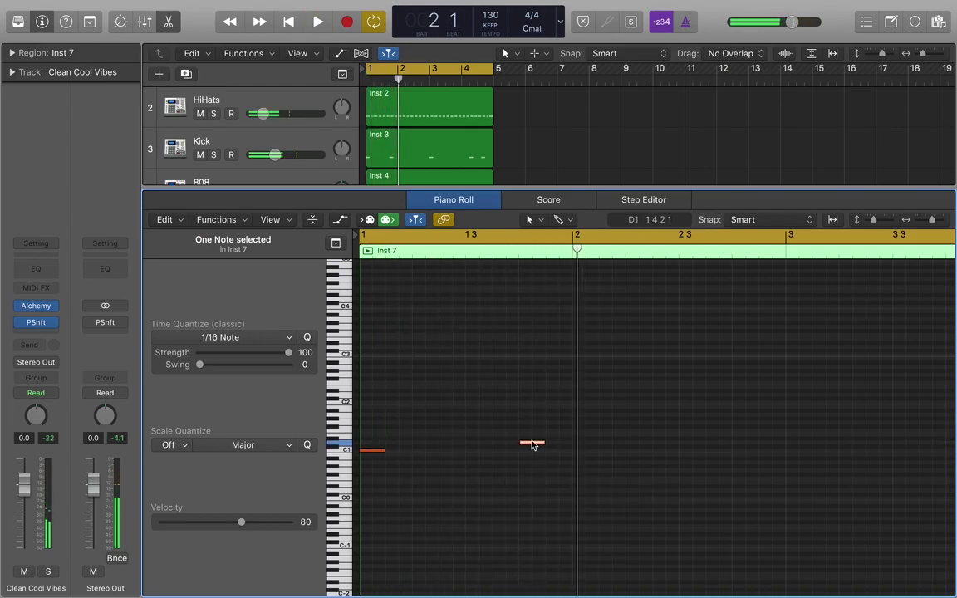
left_click_drag(533, 438, 534, 466)
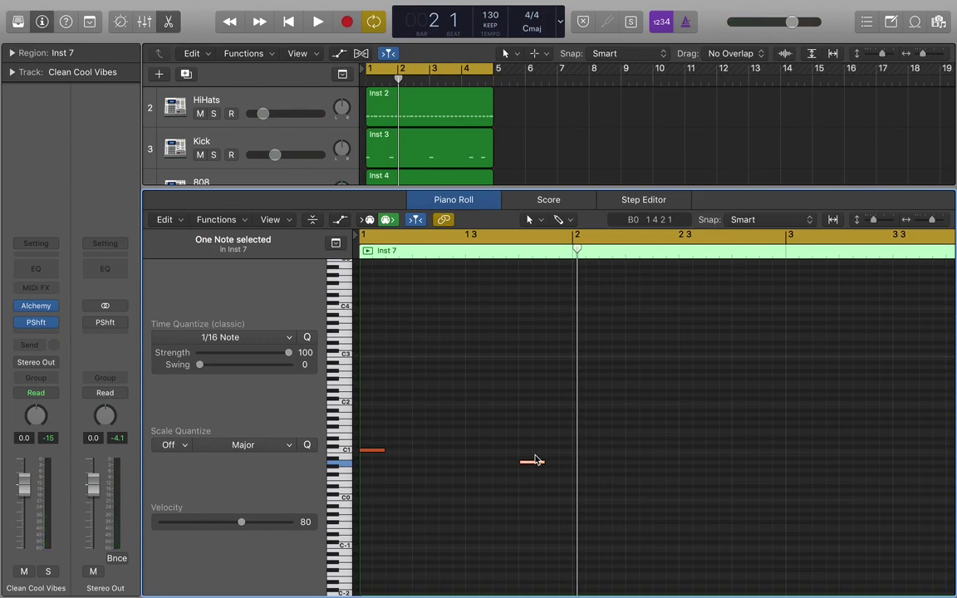
Audition the piano keys around C1 to compare pitches for the next melody notes
left_click(348, 451)
left_click(348, 466)
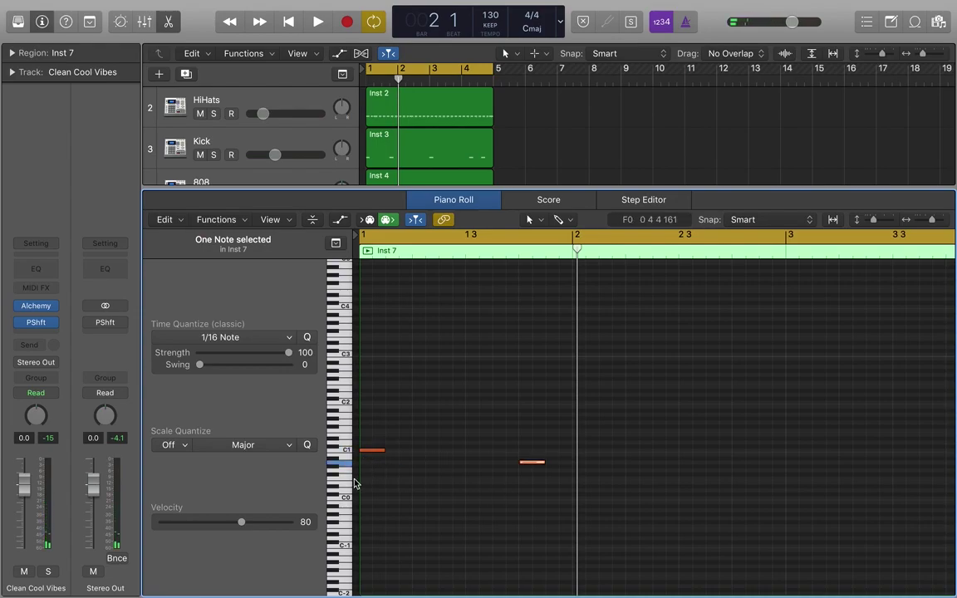
left_click(348, 480)
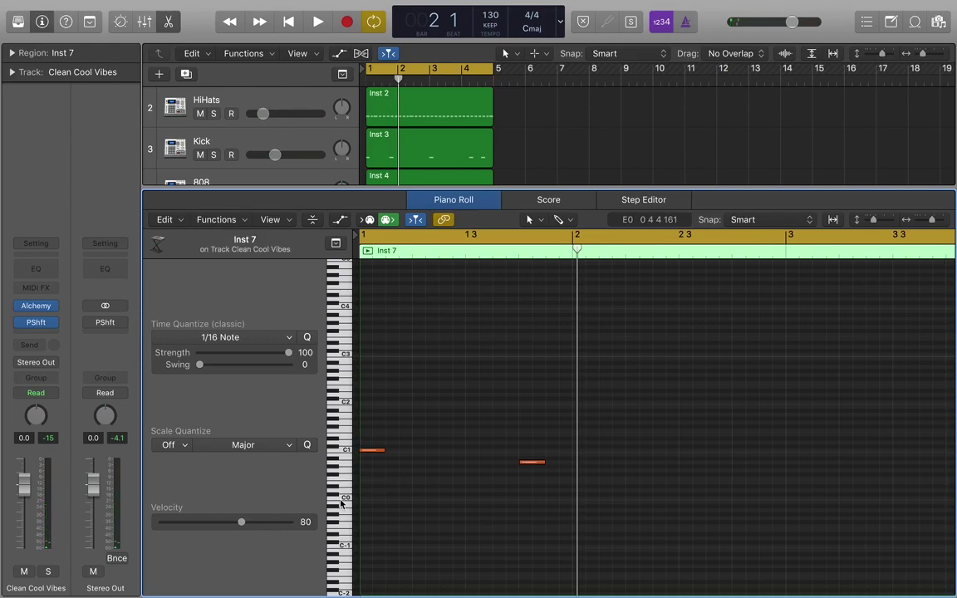
left_click(343, 452)
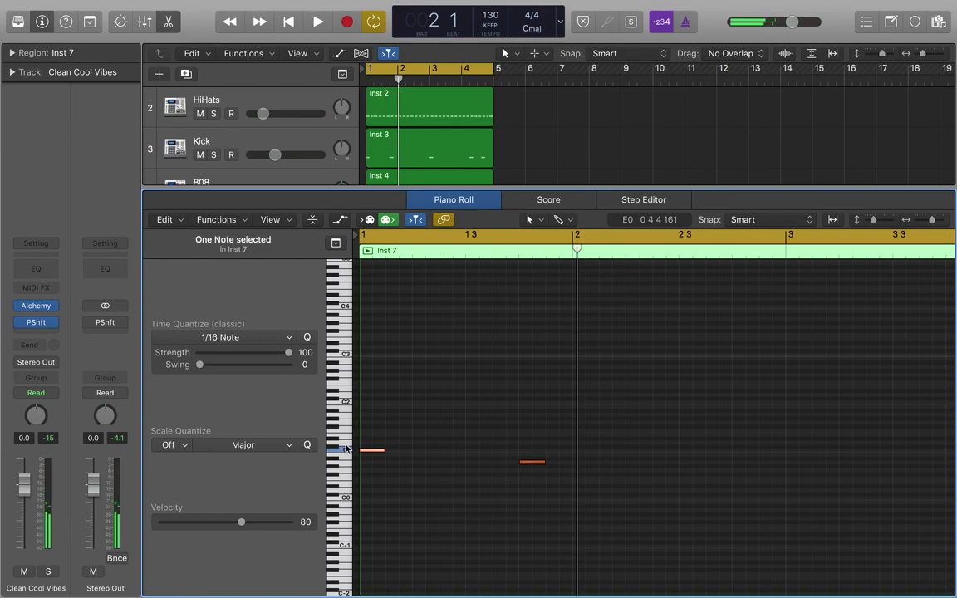
left_click(347, 438)
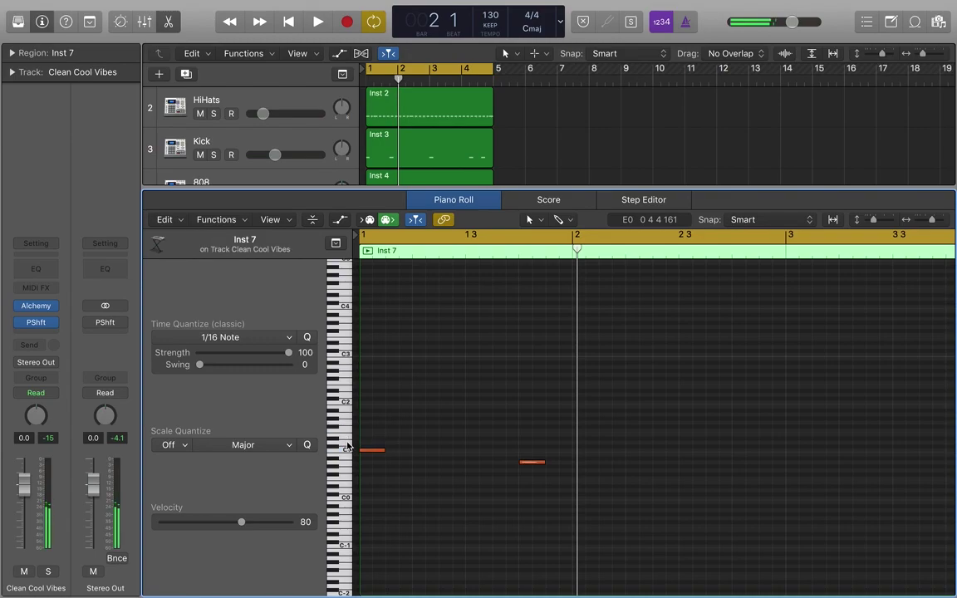
left_click(347, 453)
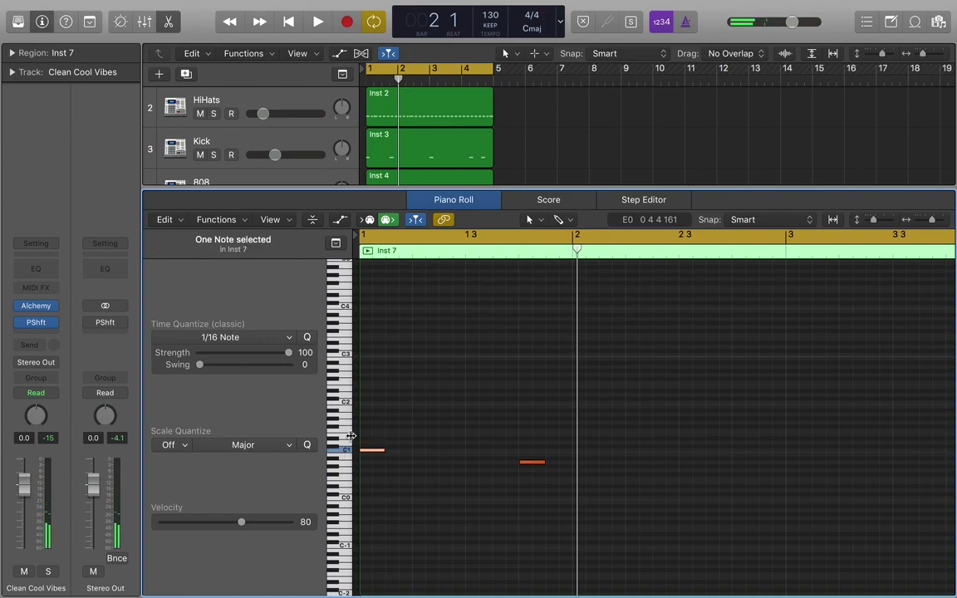
left_click(351, 439)
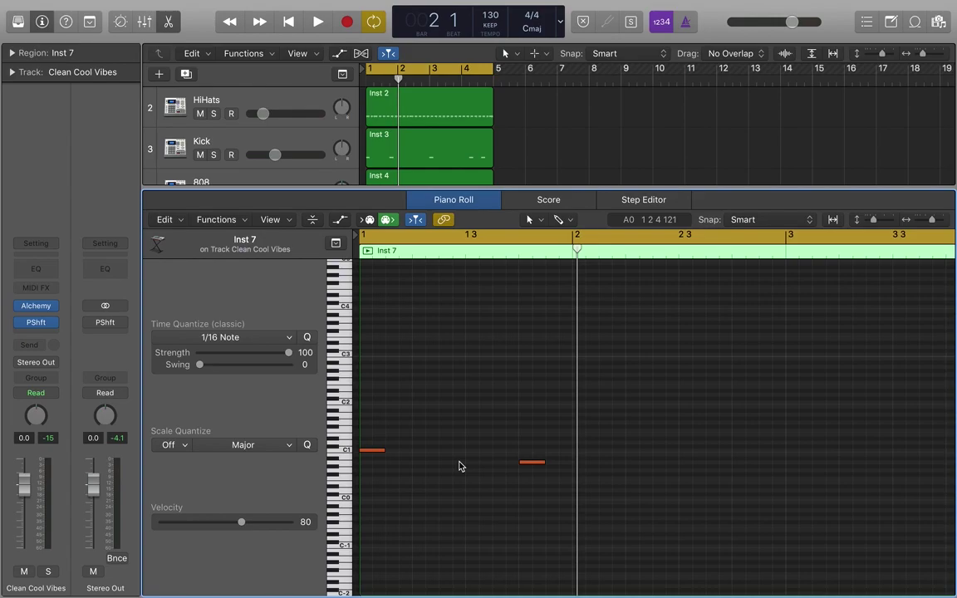
Play the two-note pattern through bar 2 and show all four bars in the Piano Roll
key("space")
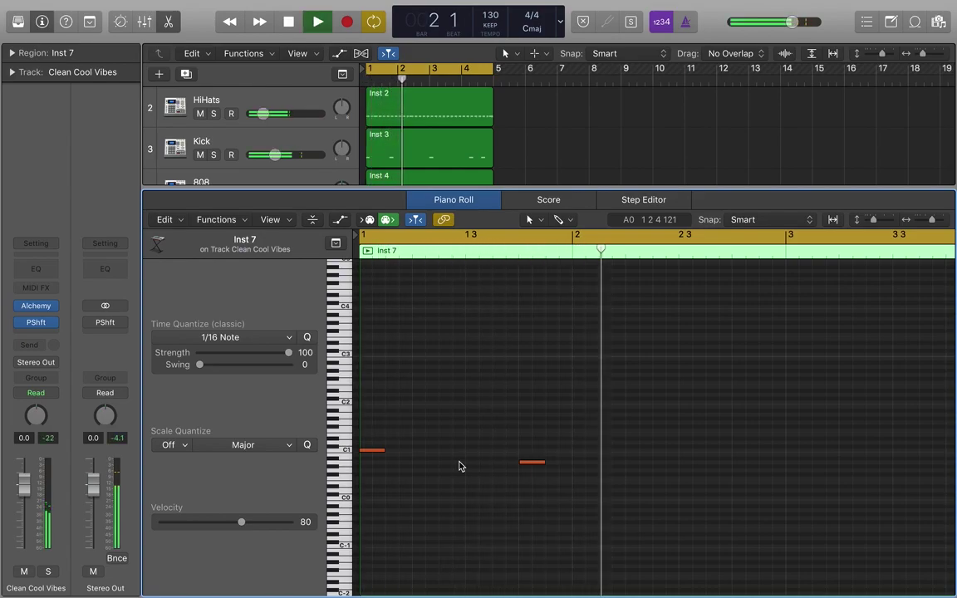
key("space")
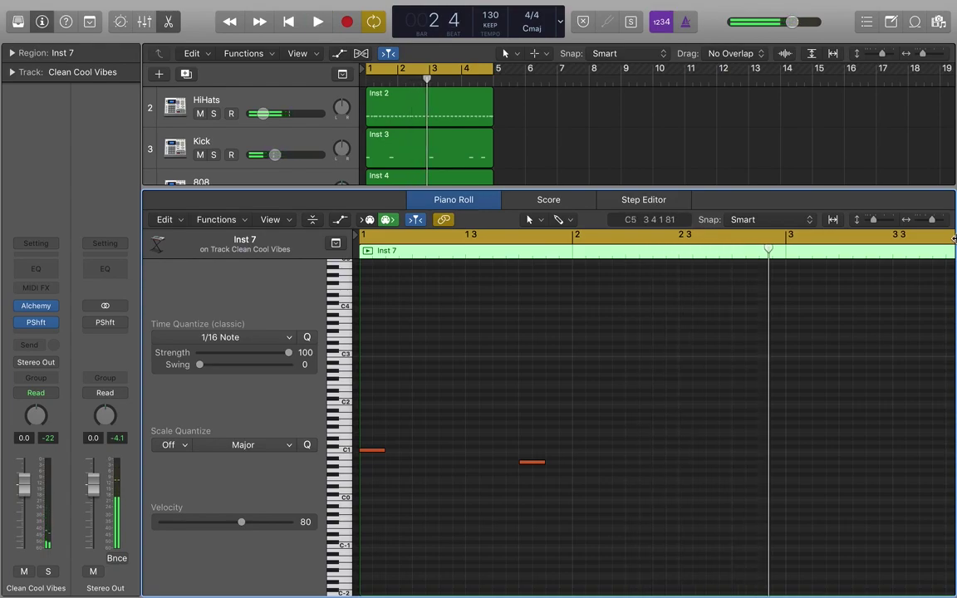
left_click_drag(932, 226, 928, 221)
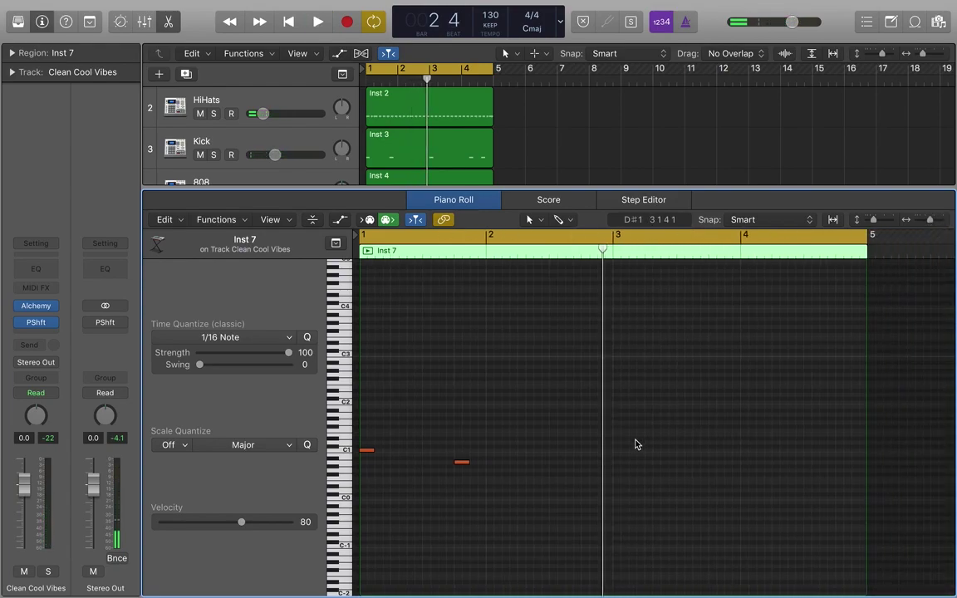
Repeat the two-note phrase in bar 3 with notes at C1 on beat 1 and A0 on beat 4
left_click(616, 450)
key("space")
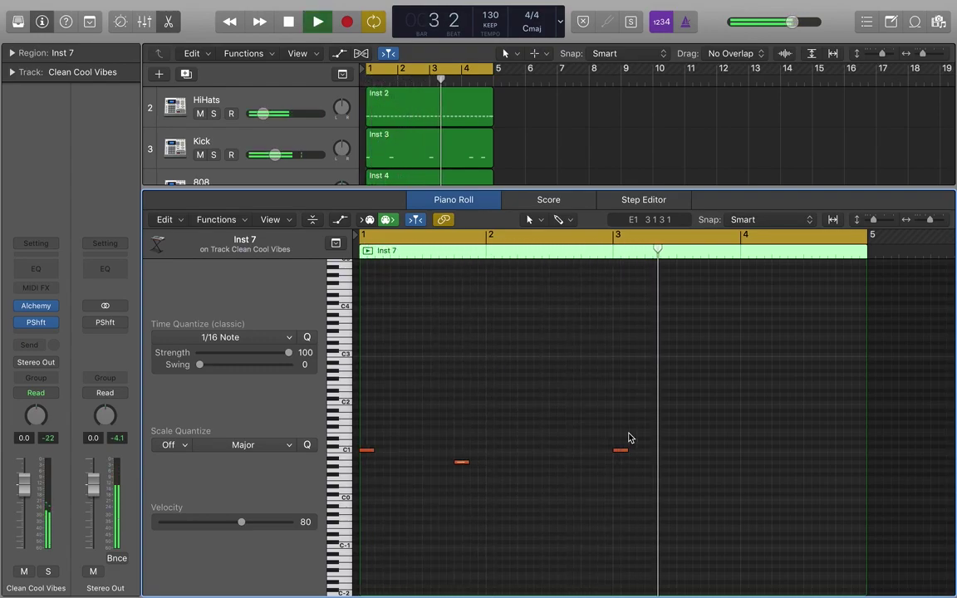
key("space")
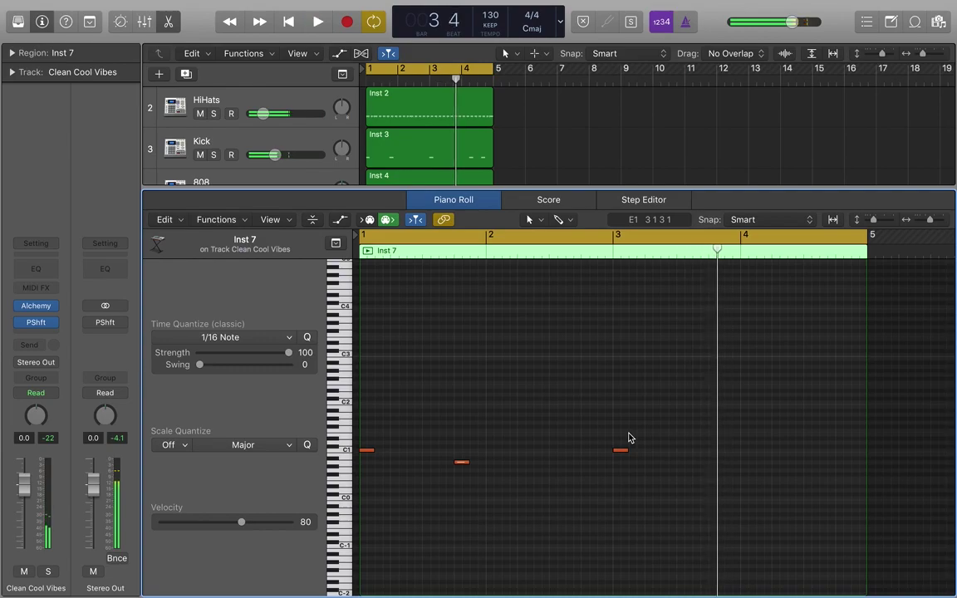
left_click_drag(719, 256, 710, 254)
double_click(704, 459)
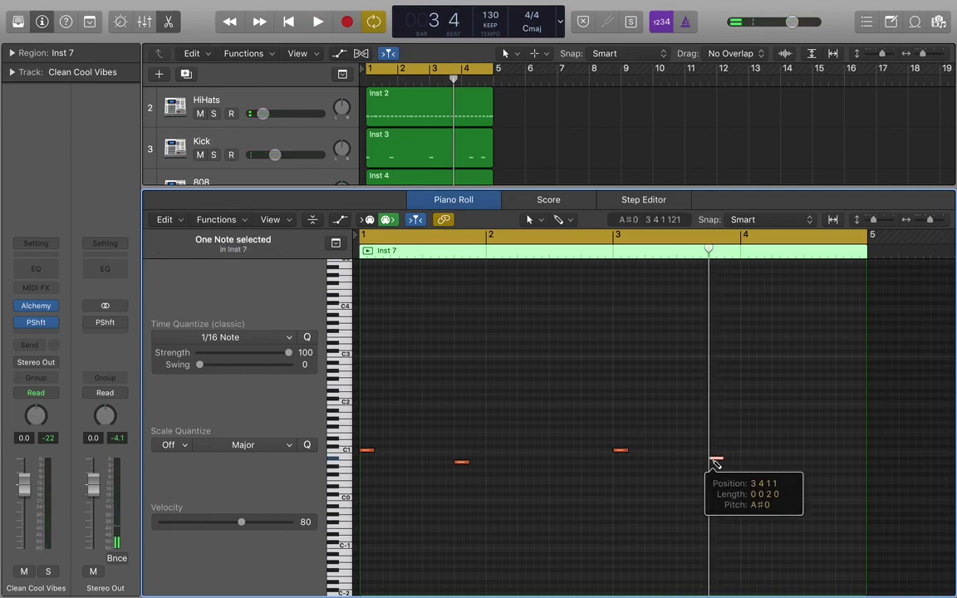
left_click_drag(720, 464, 715, 462)
Audition the C1 and A0 notes in bars 1 and 3 to compare the two phrases
mouse_move(369, 455)
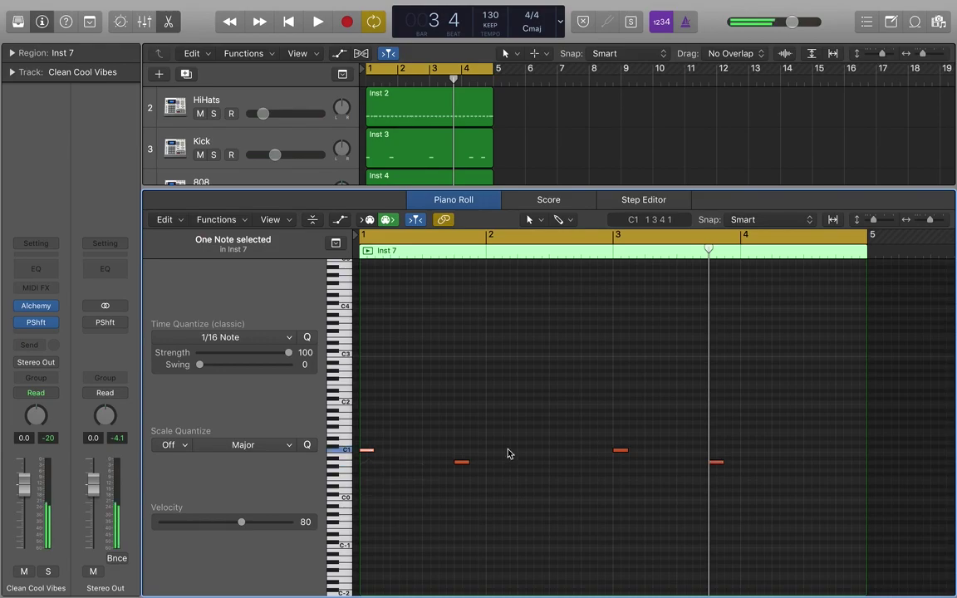
left_click(617, 447)
left_click(619, 451)
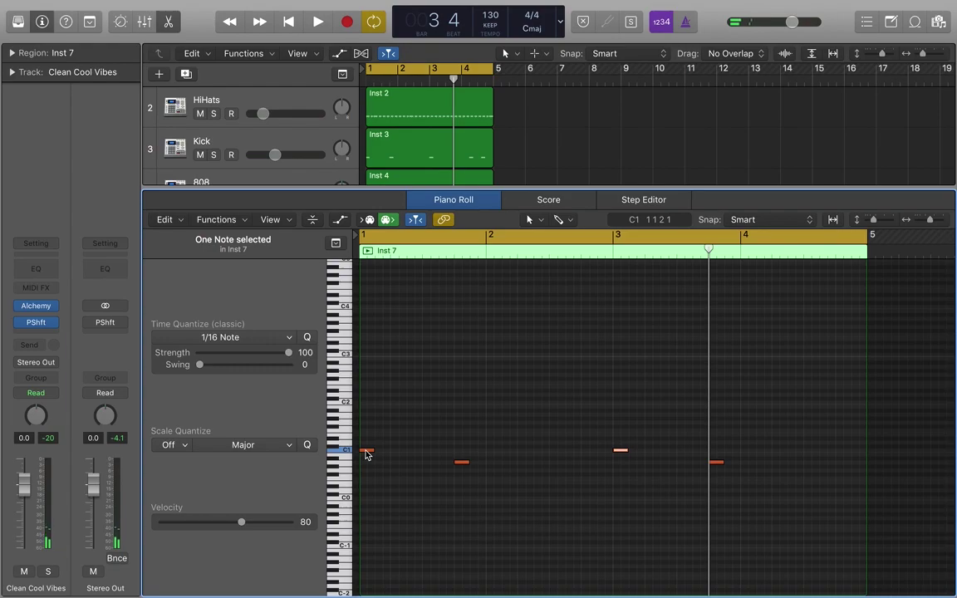
left_click(374, 412)
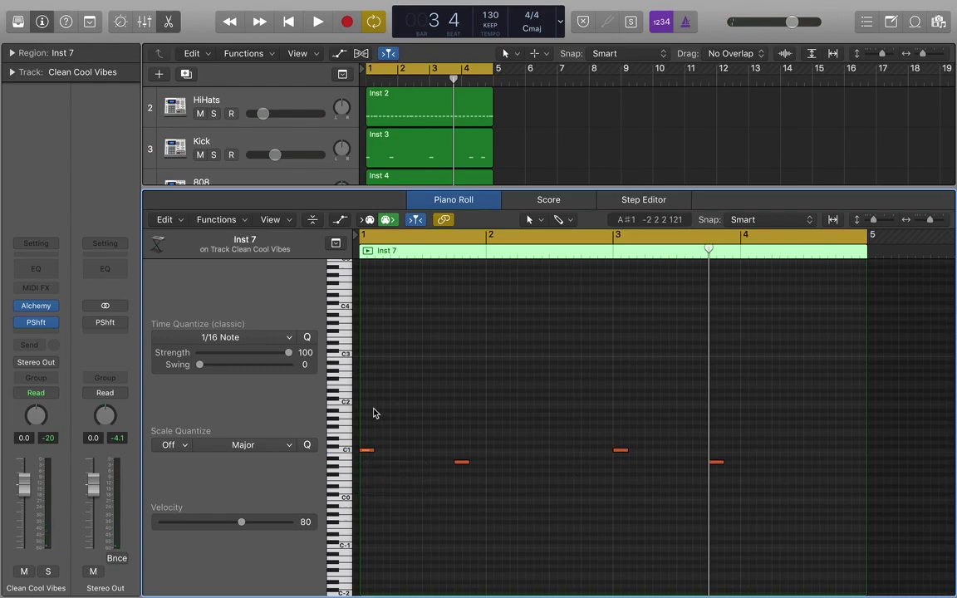
left_click(369, 453)
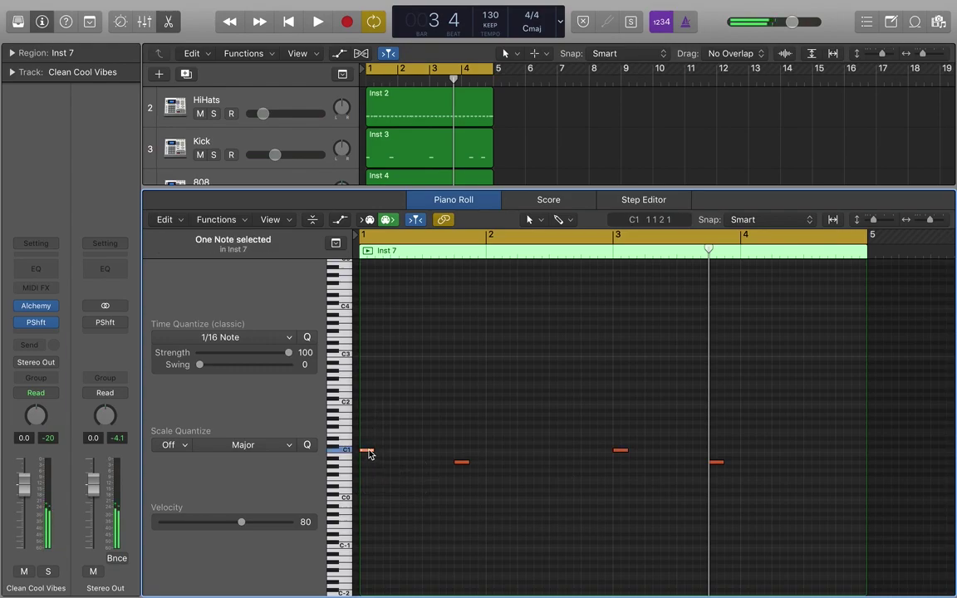
left_click(619, 453)
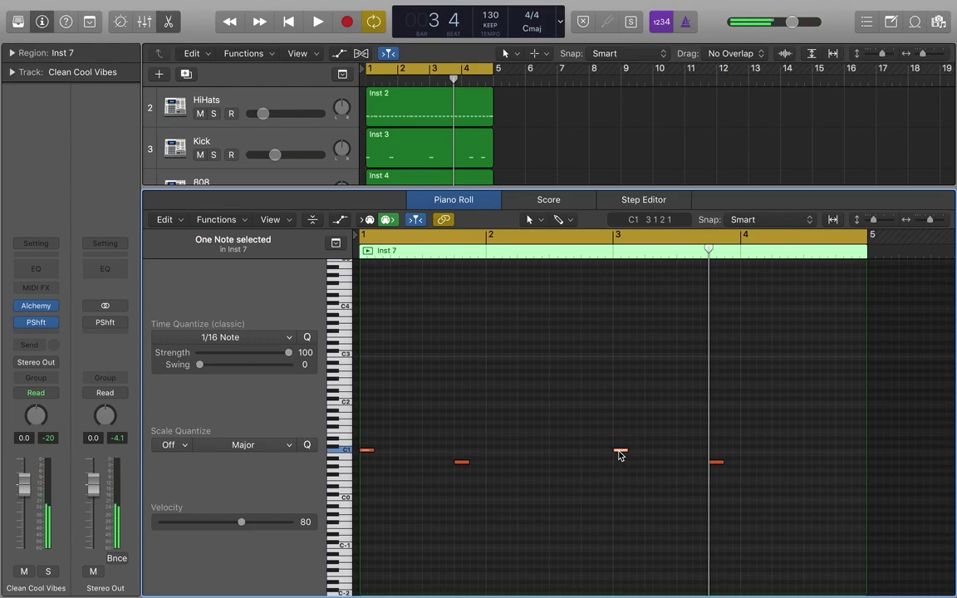
left_click(459, 461)
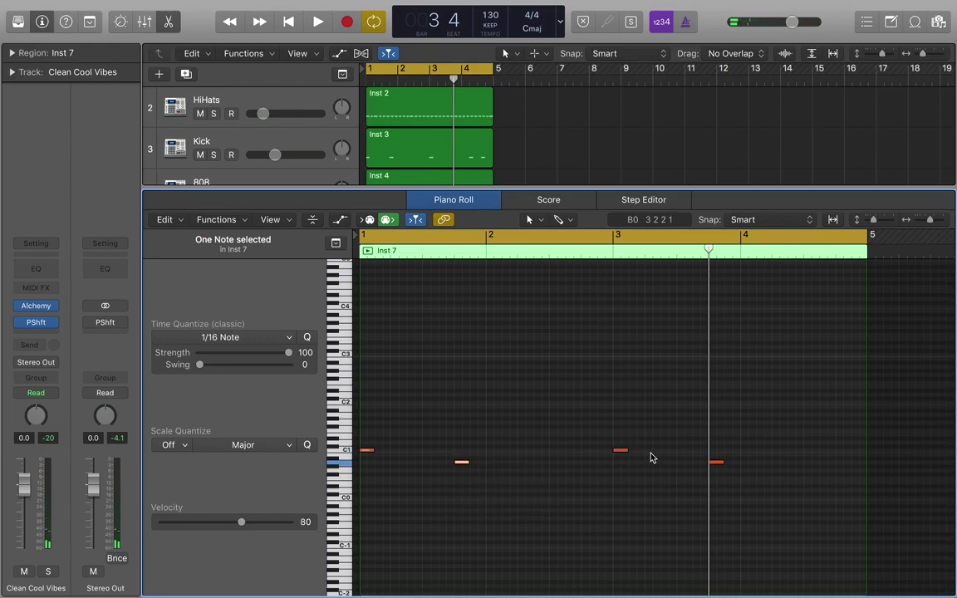
left_click(716, 463)
mouse_move(715, 465)
Add a note on beat 3 of bar 4, raise it to E1, and play the loop back
key("space")
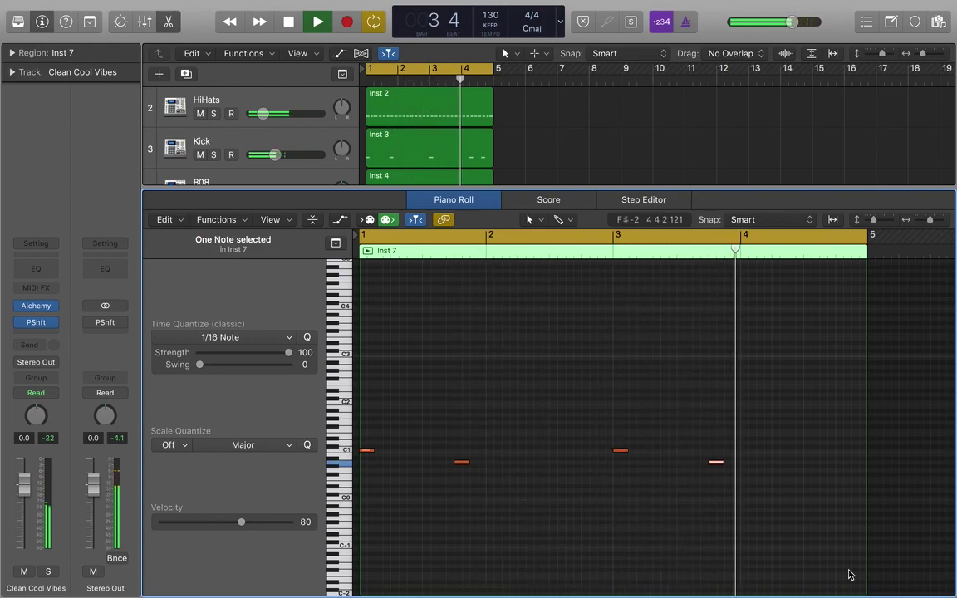
key("space")
left_click(807, 451)
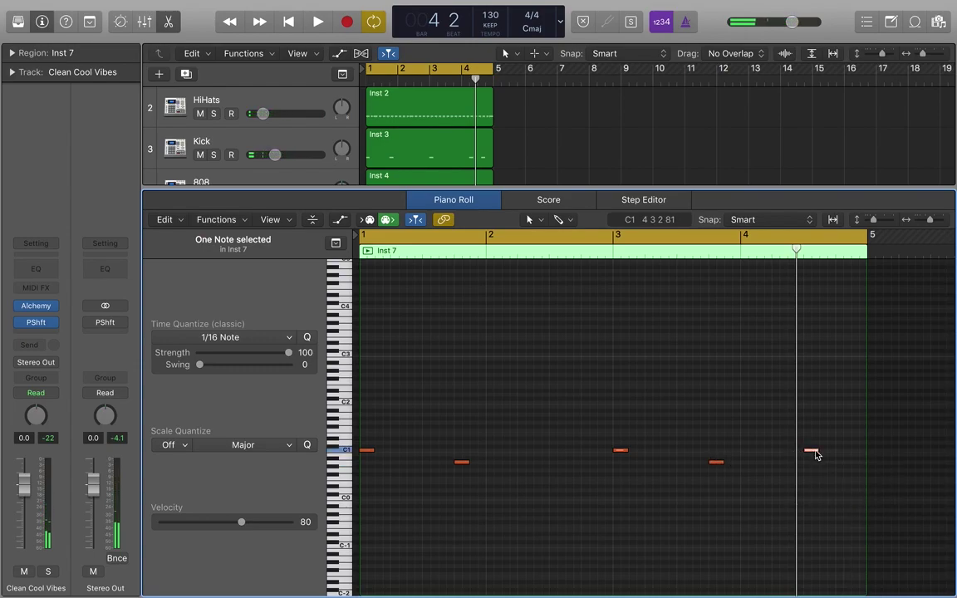
mouse_move(810, 454)
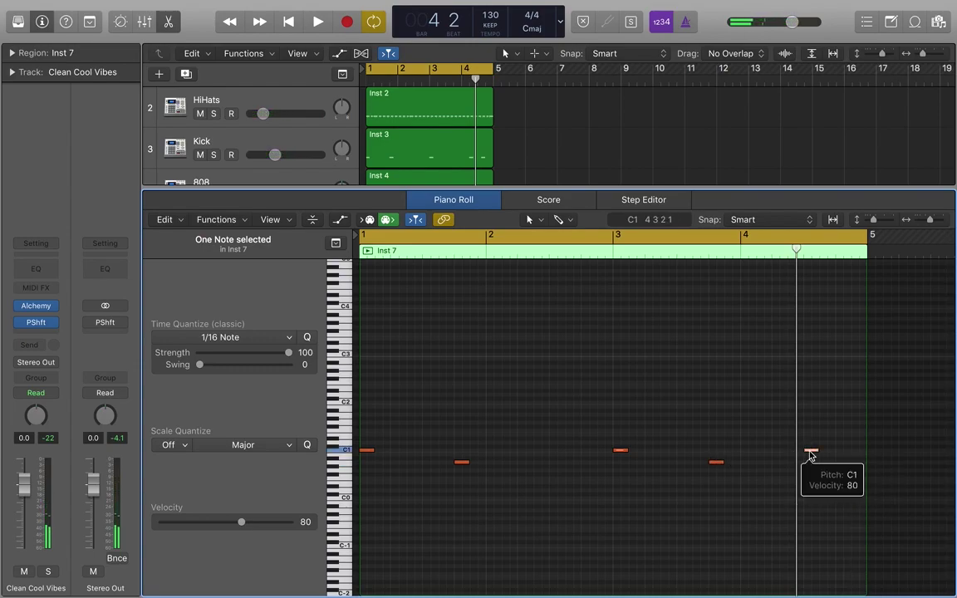
left_click_drag(810, 453, 808, 435)
key("space")
mouse_move(808, 435)
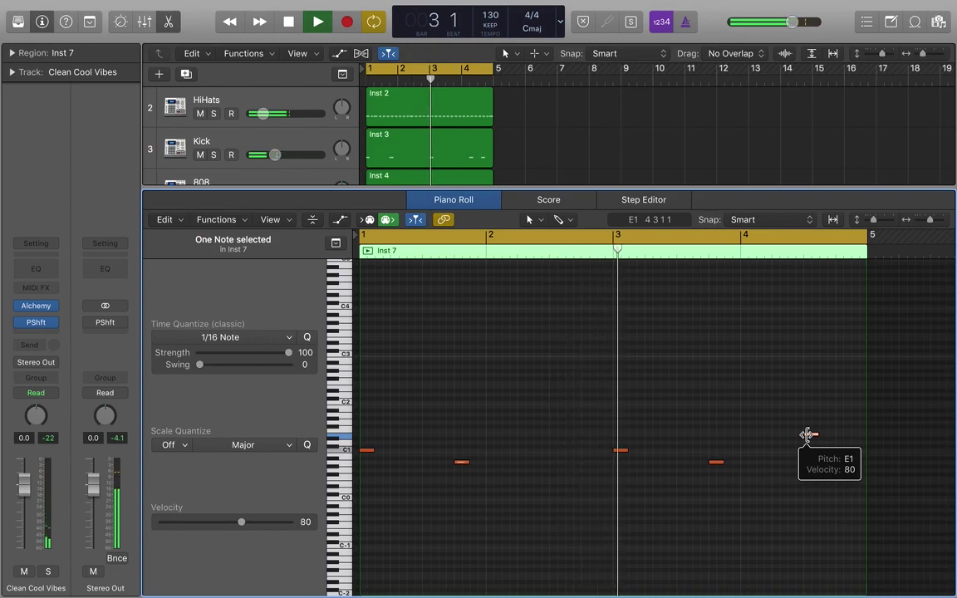
left_click(795, 370)
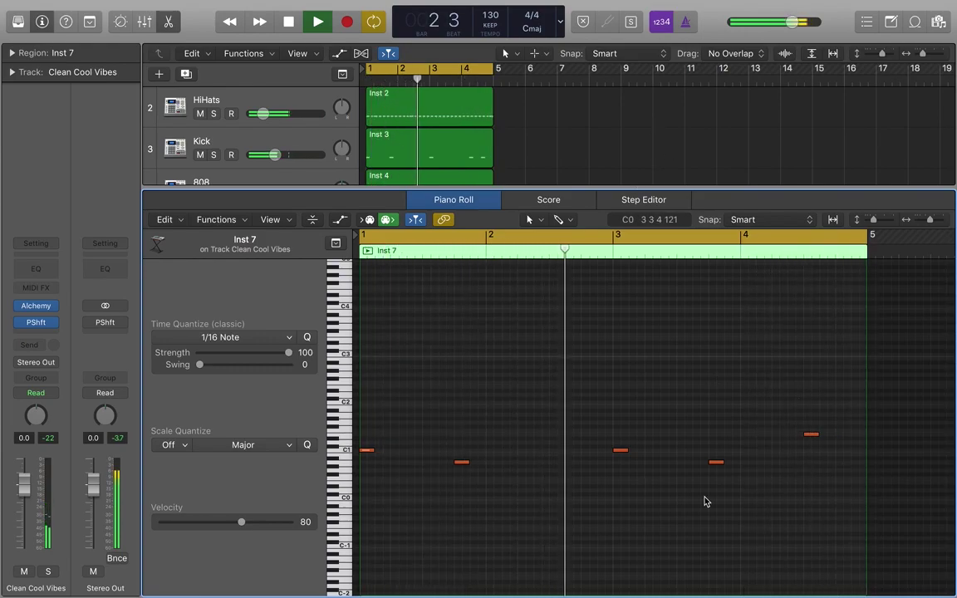
key("space")
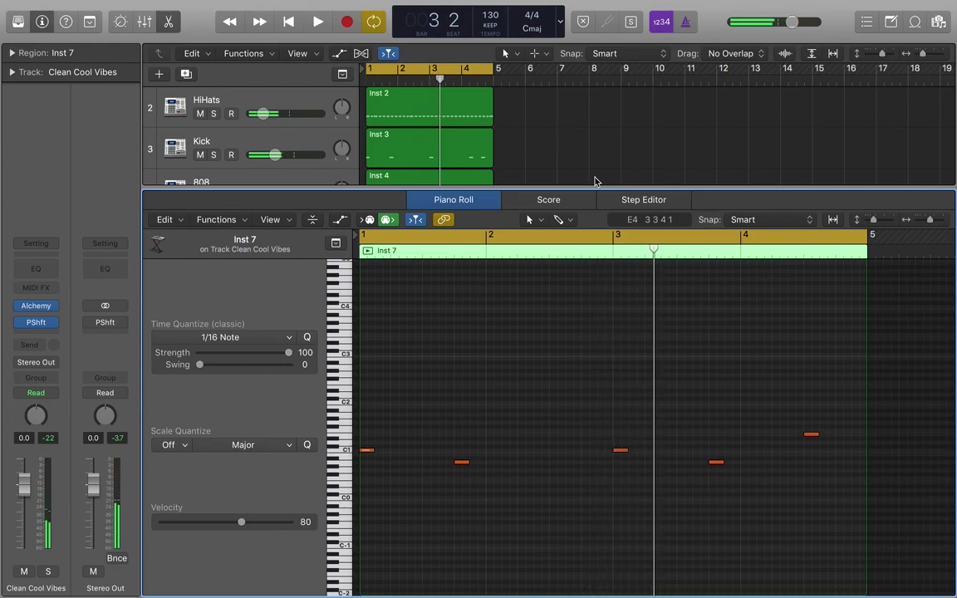
Enlarge the Piano Roll area and play the end of the five-note melody back
left_click_drag(592, 188, 617, 157)
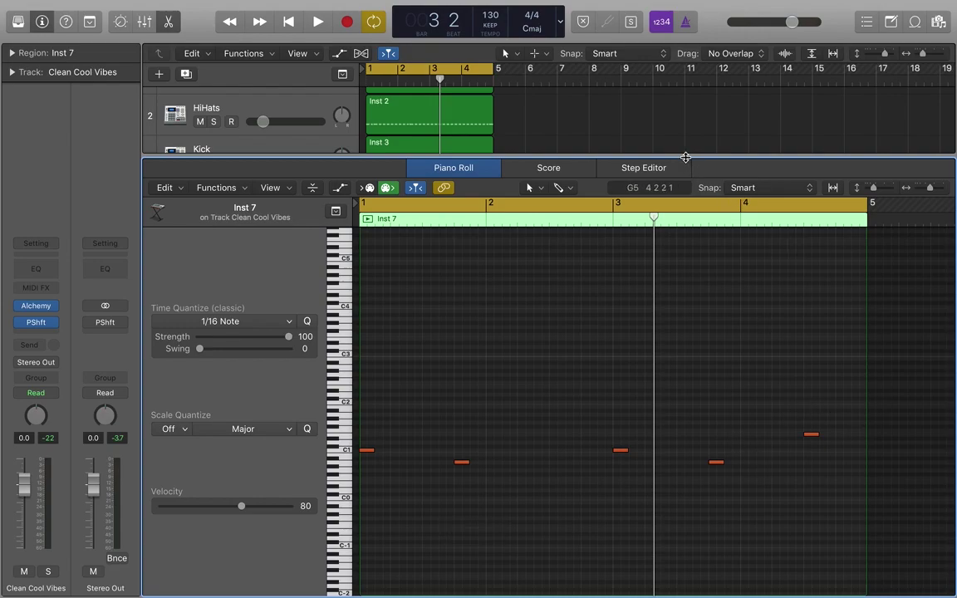
key("space")
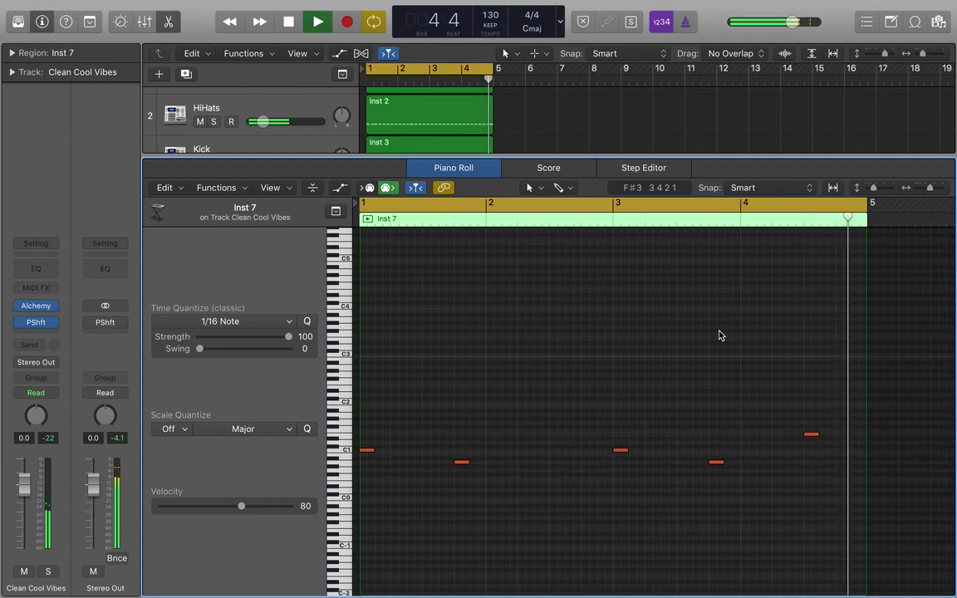
key("space")
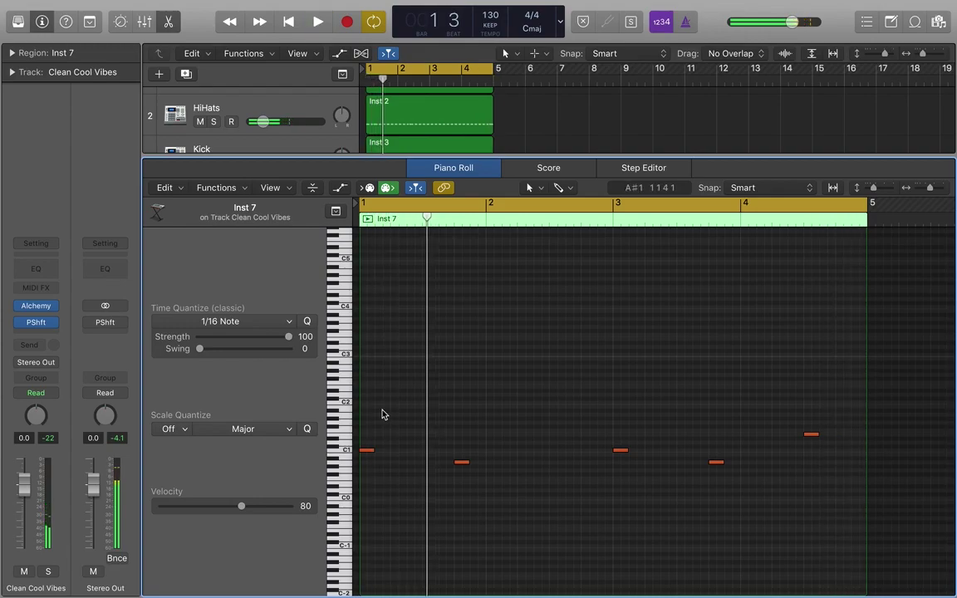
Stack a second note over each melody note, E1 over C1, C1 over A0 and G1 over E1, and play it back
left_click_drag(388, 415, 367, 433)
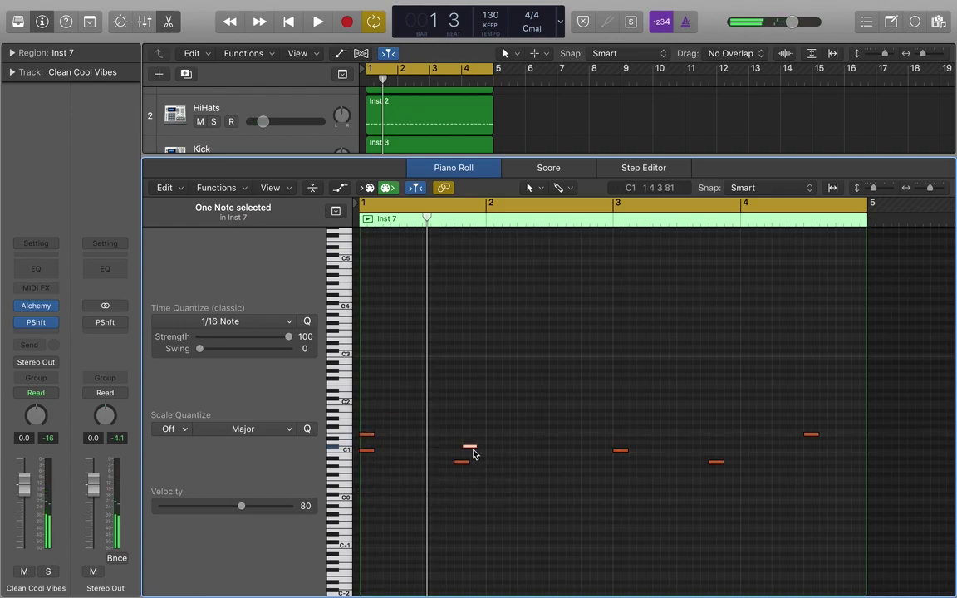
mouse_move(471, 451)
left_mouse_down()
mouse_move(464, 467)
mouse_move(462, 454)
left_mouse_up()
left_click_drag(624, 455, 620, 434)
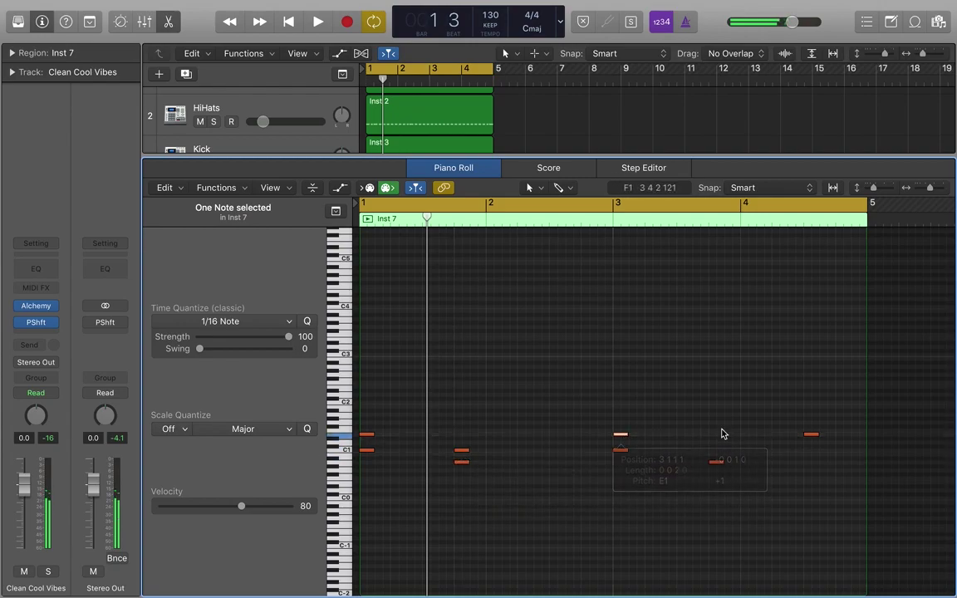
mouse_move(717, 450)
left_mouse_down()
mouse_move(715, 466)
mouse_move(716, 451)
left_mouse_up()
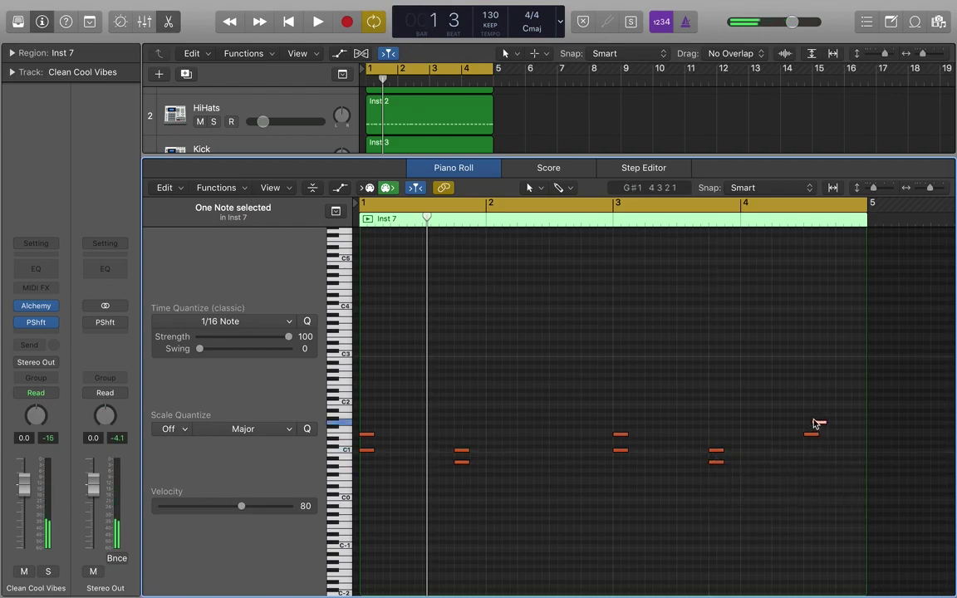
mouse_move(812, 433)
left_mouse_down()
mouse_move(807, 440)
mouse_move(807, 425)
left_mouse_up()
key("space")
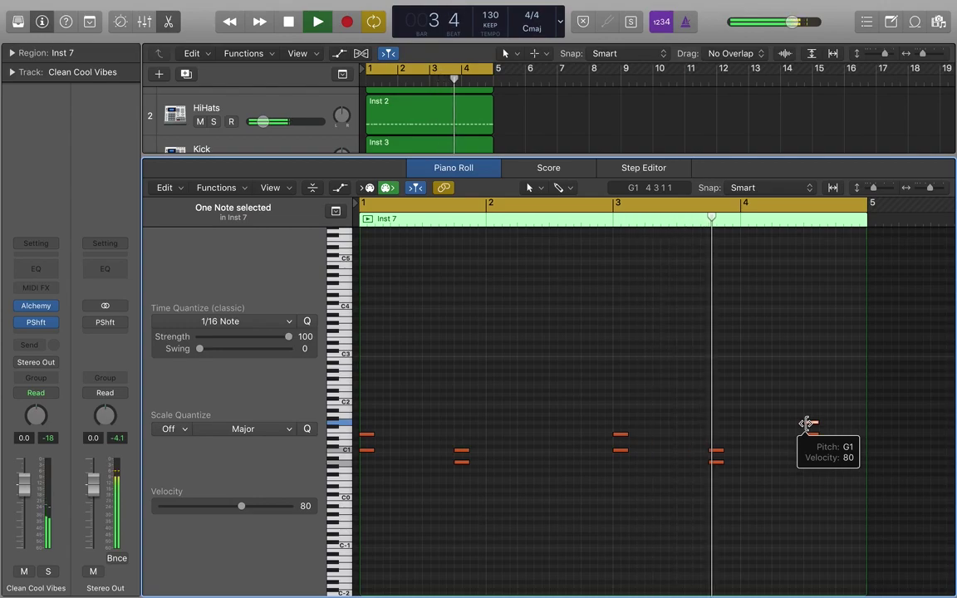
left_click(733, 295)
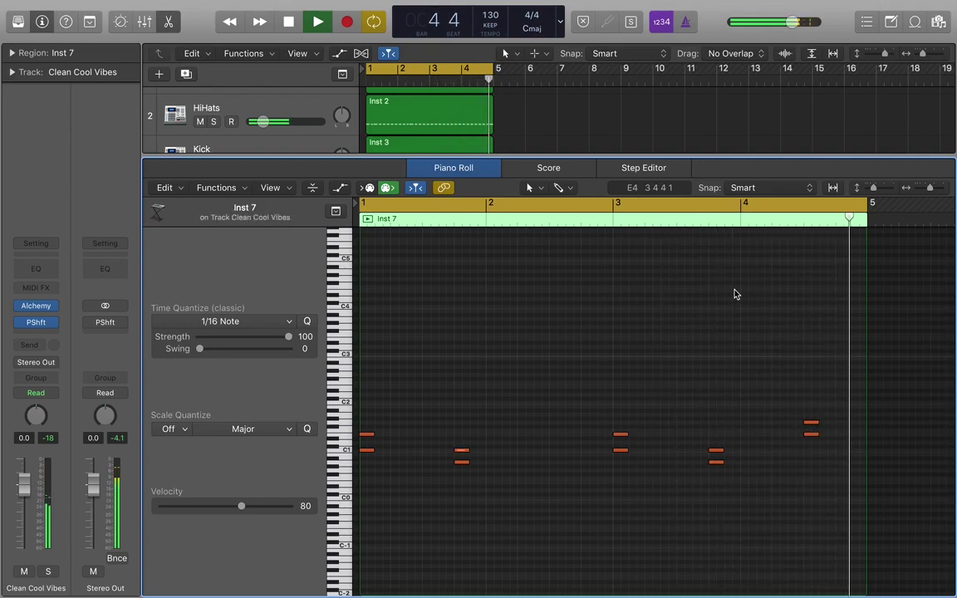
key("space")
Complete three-note chords by adding G1 over the C1 chords, E1 over the A0 chords and B1 in bar 4, and play them
left_click(380, 404, "super")
left_click_drag(375, 425, 463, 435)
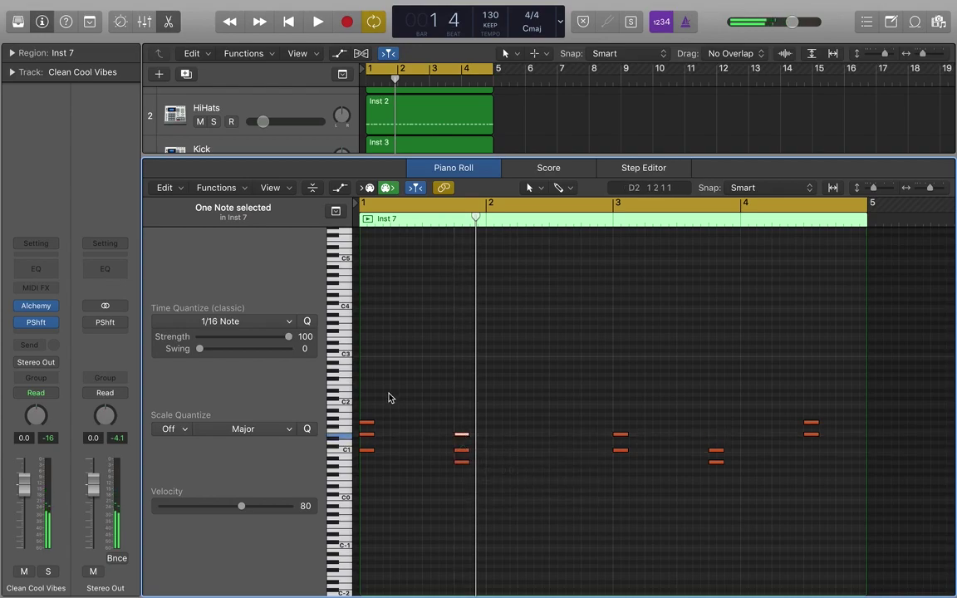
left_click(620, 421)
mouse_move(622, 425)
left_mouse_down()
mouse_move(622, 438)
mouse_move(621, 423)
left_mouse_up()
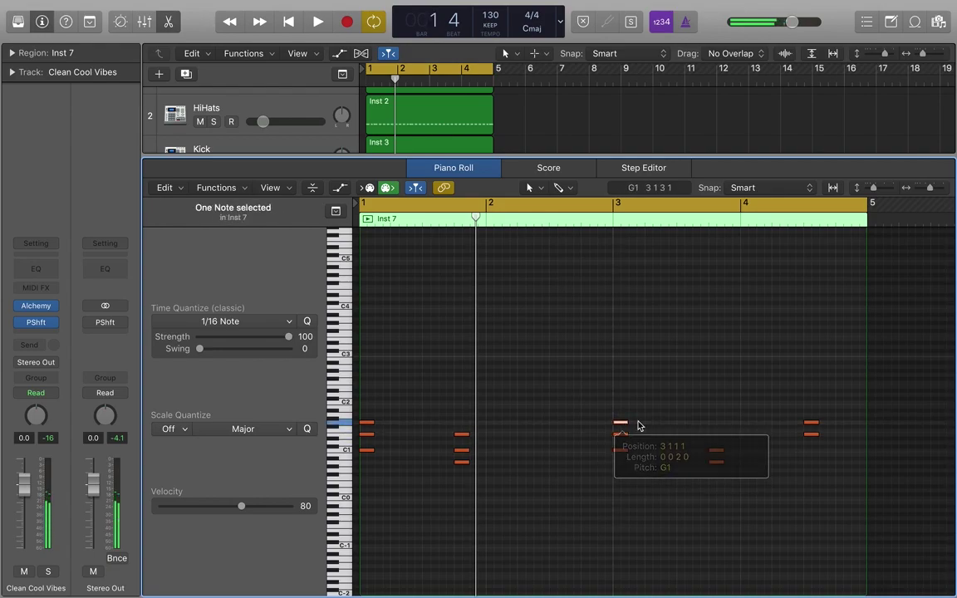
mouse_move(720, 429)
left_mouse_down()
mouse_move(720, 454)
mouse_move(716, 434)
left_mouse_up()
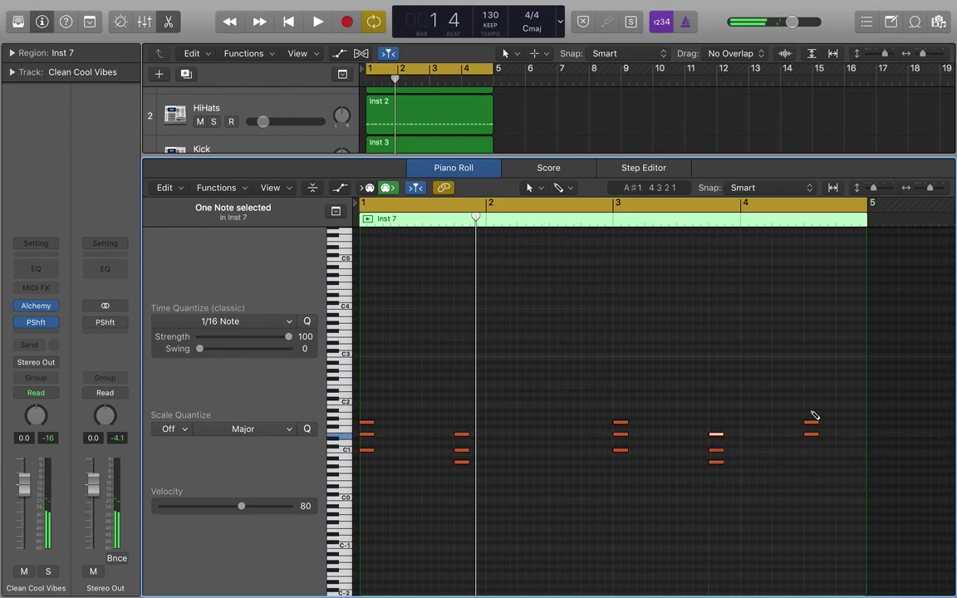
mouse_move(816, 415)
left_mouse_down()
mouse_move(812, 425)
mouse_move(811, 410)
left_mouse_up()
left_click(802, 382)
key("space")
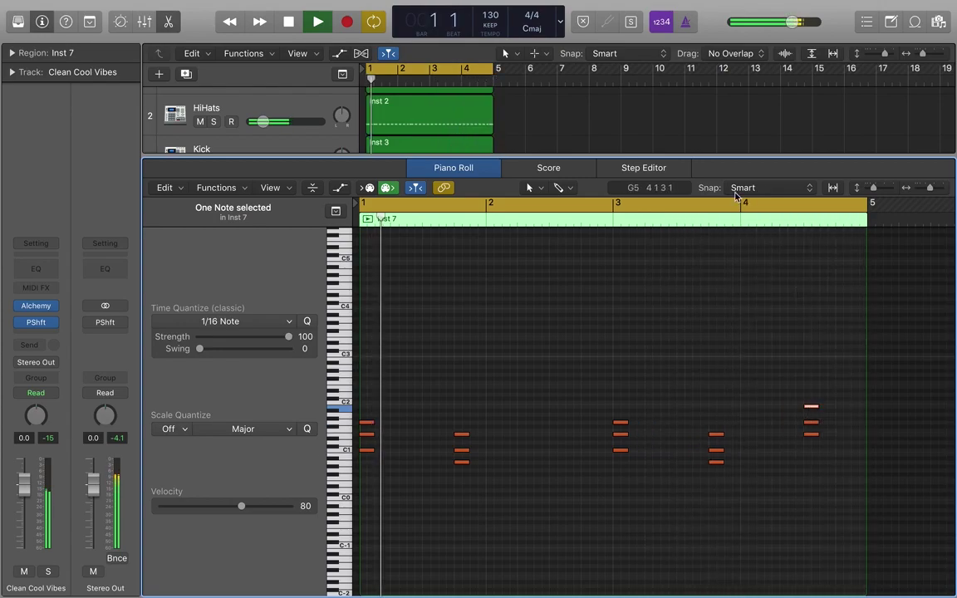
key("space")
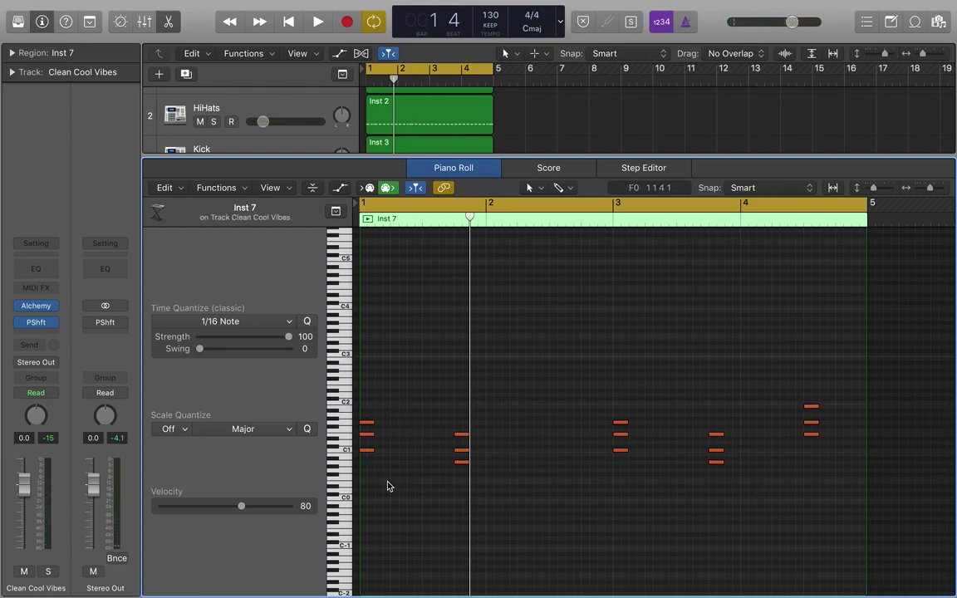
Play across the loop point from the end of bar 4 and add a single E1 note on beat 3 of bar 1
left_click_drag(468, 218, 856, 384)
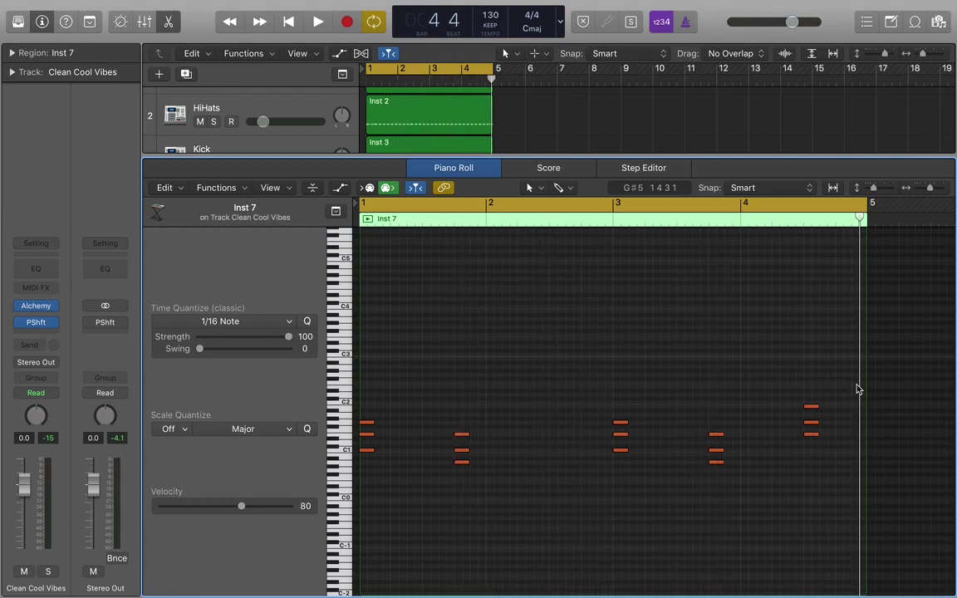
key("space")
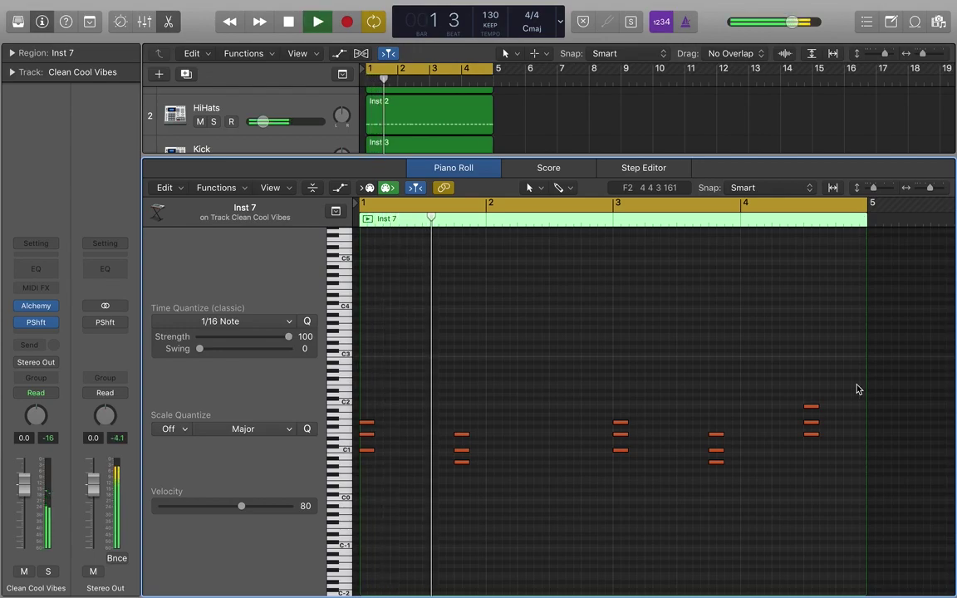
key("space")
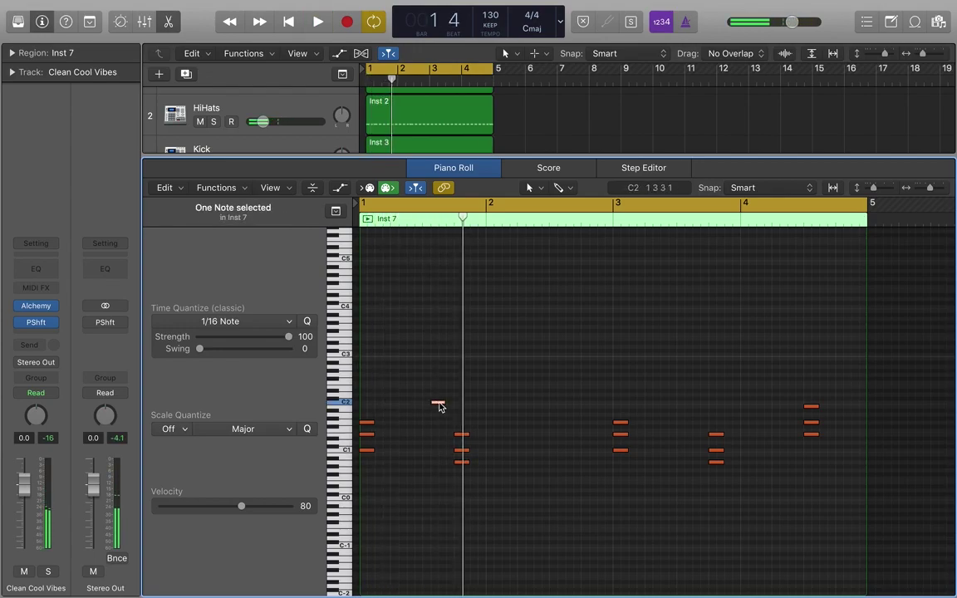
left_click_drag(437, 404, 430, 435)
key("space")
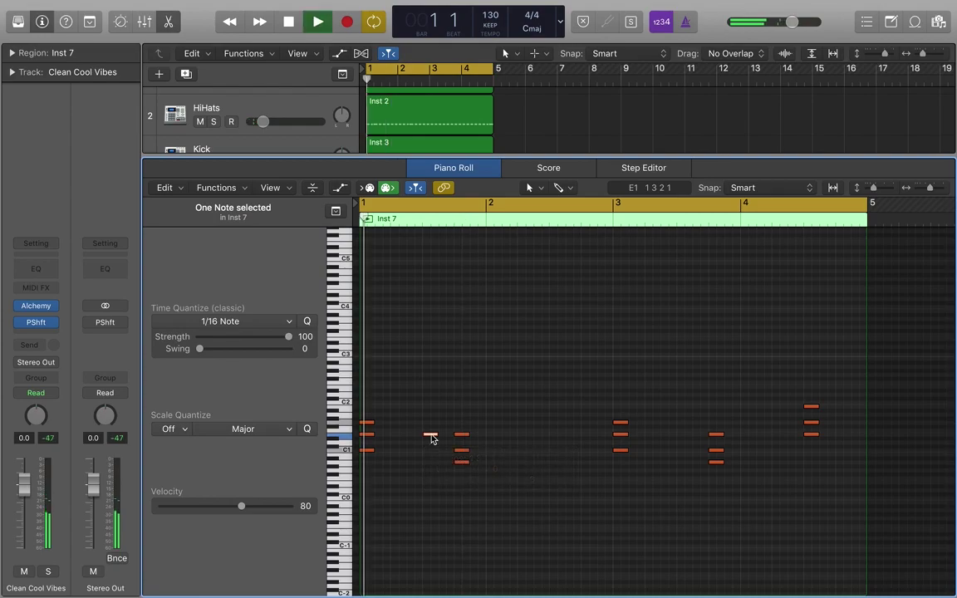
key("space")
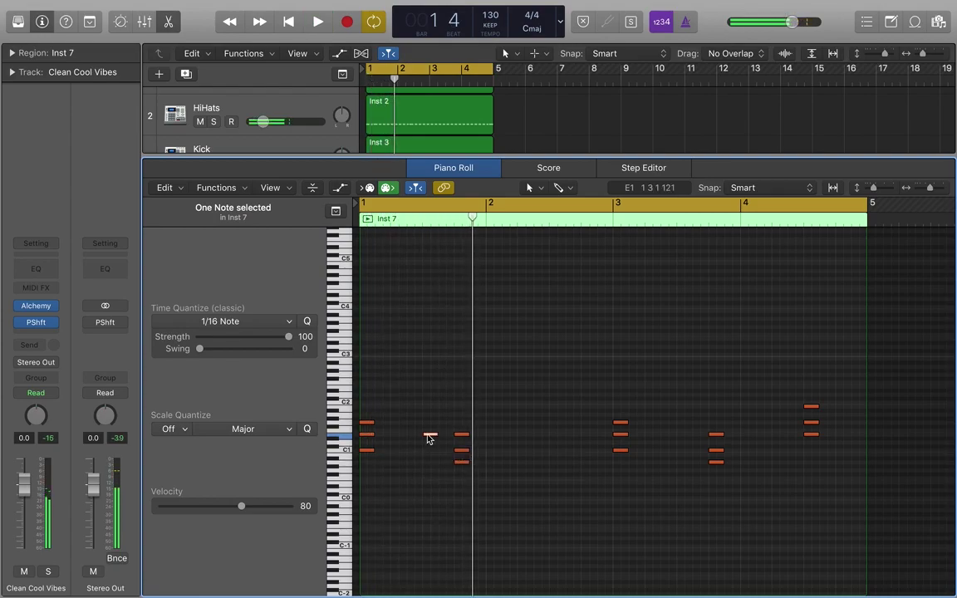
key("space")
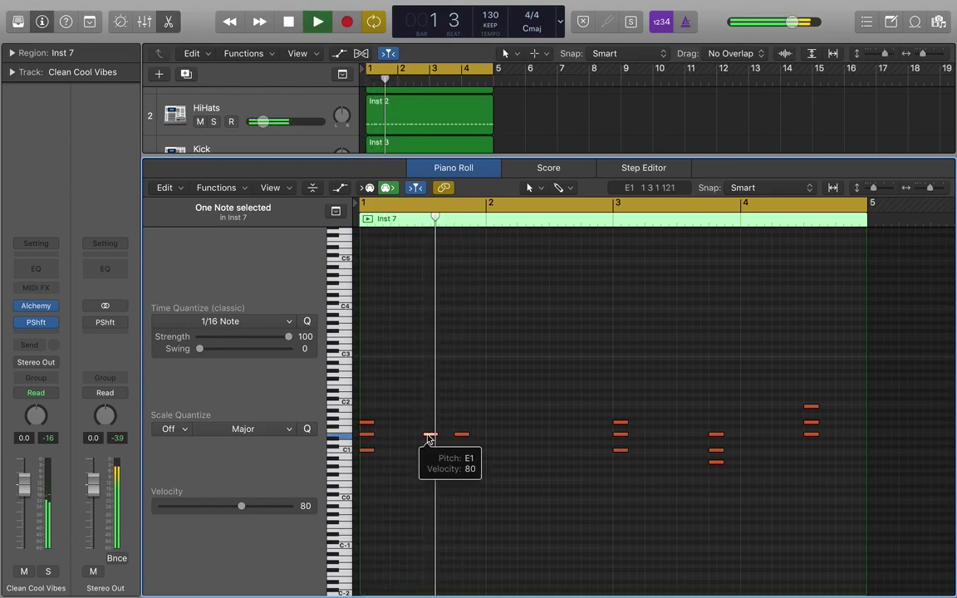
Move the single E1 note in bar 1 half a beat earlier, halfway through beat 2, and play it back
key("space")
left_click_drag(426, 438, 414, 439)
key("space")
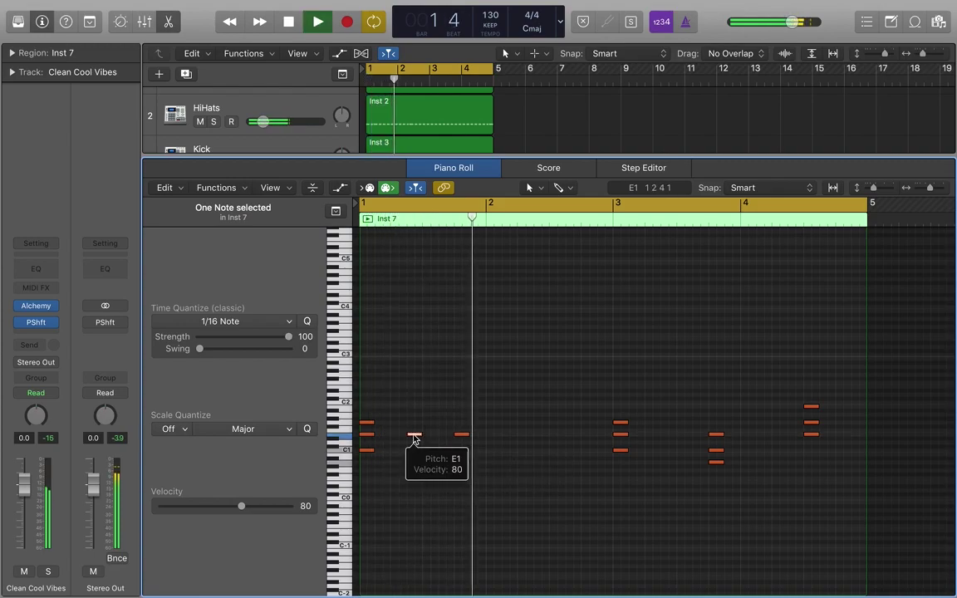
Lower the single E1 note halfway through beat 2 of bar 1 to C1 and play it back
key("space")
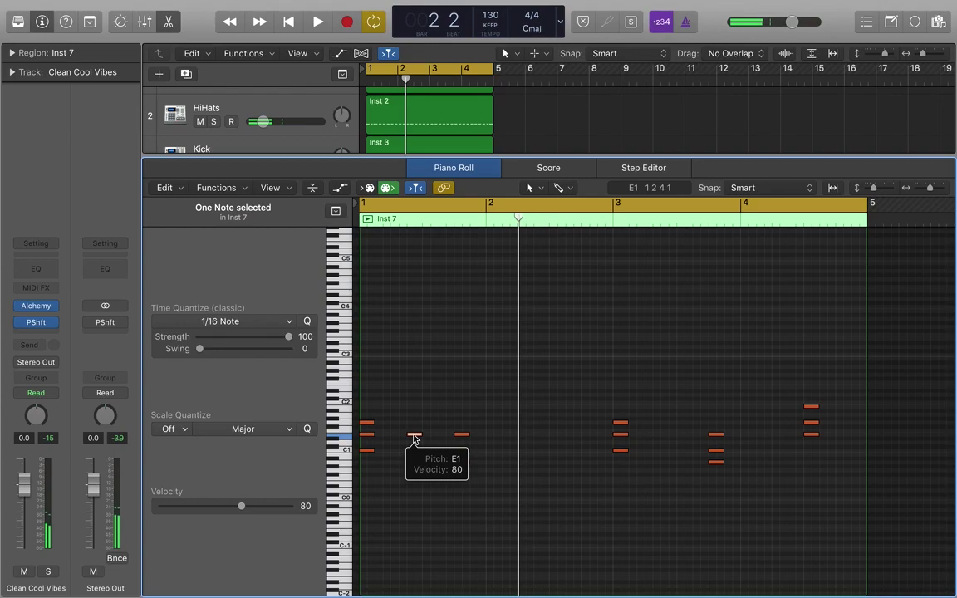
key("super+z")
left_click_drag(416, 433, 416, 450)
key("space")
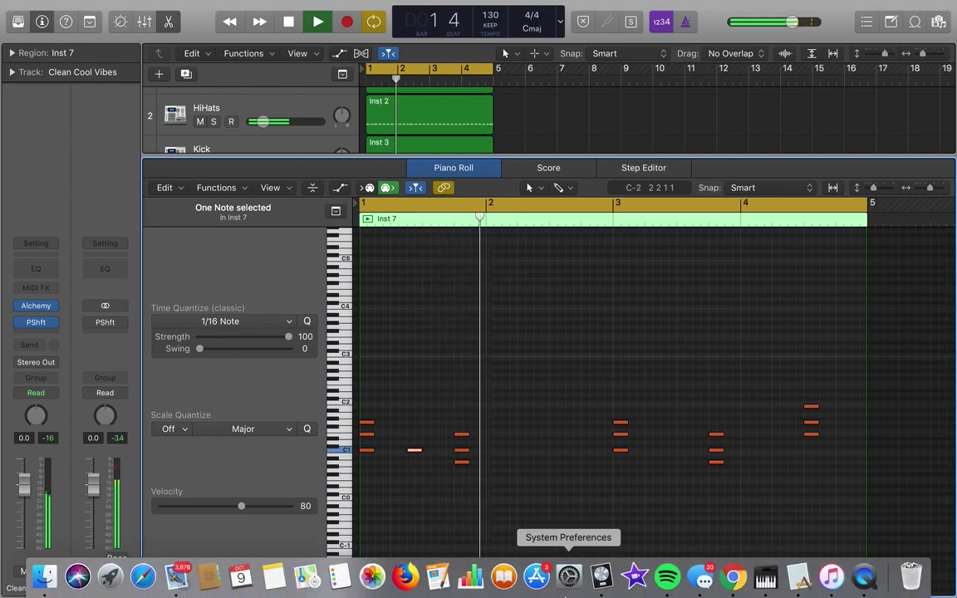
left_click(555, 416)
key("space")
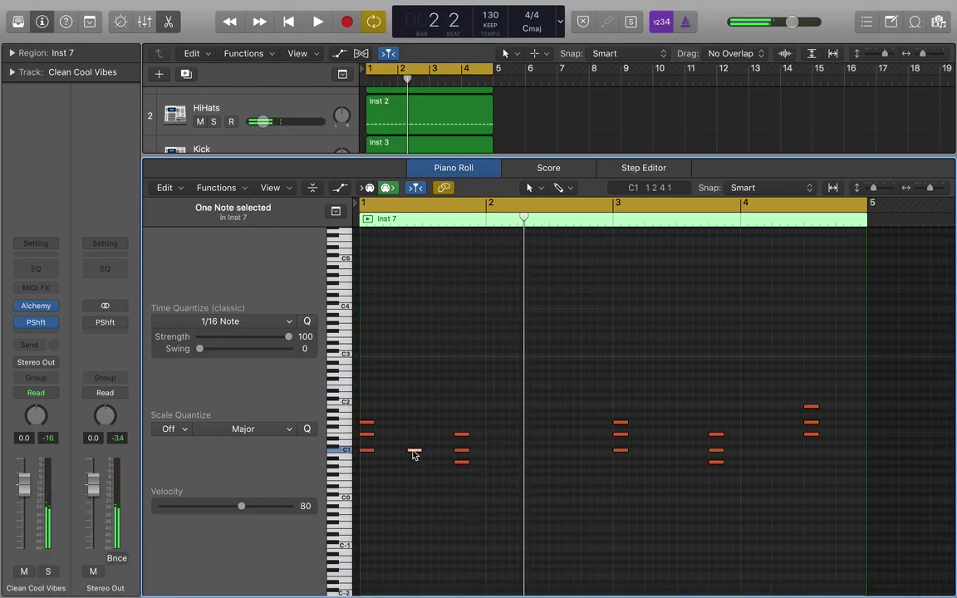
Add an E1 note on beat 3 of bar 1 and move it half a beat earlier, above the single C1 note
key("space")
left_click(427, 434)
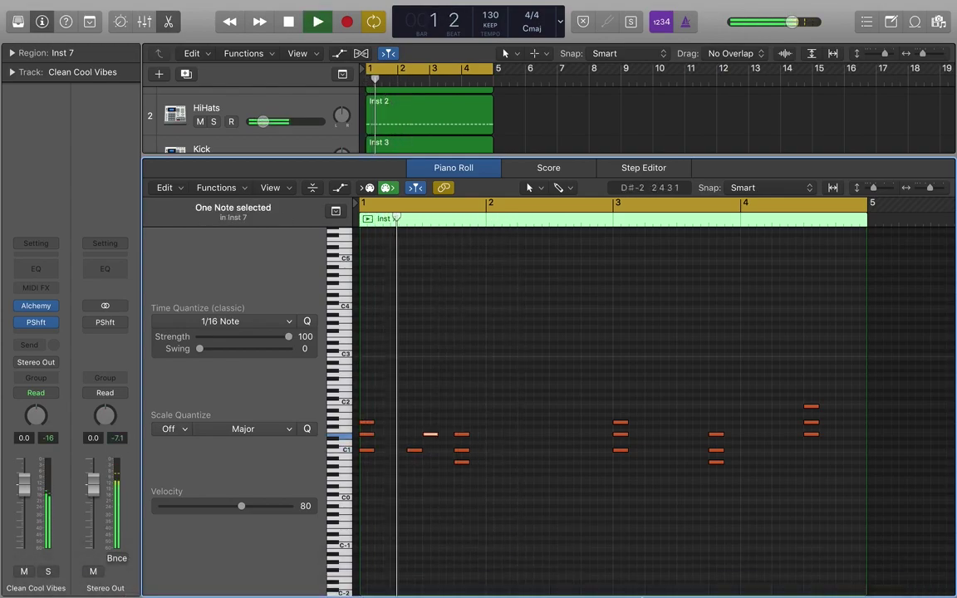
key("space")
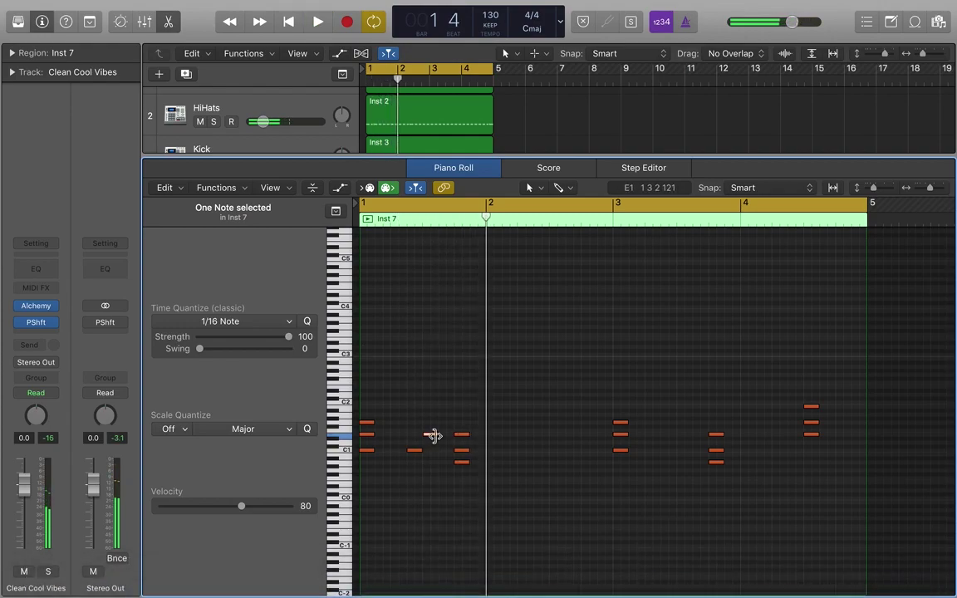
left_click_drag(428, 435, 412, 440)
key("space")
left_click(462, 360)
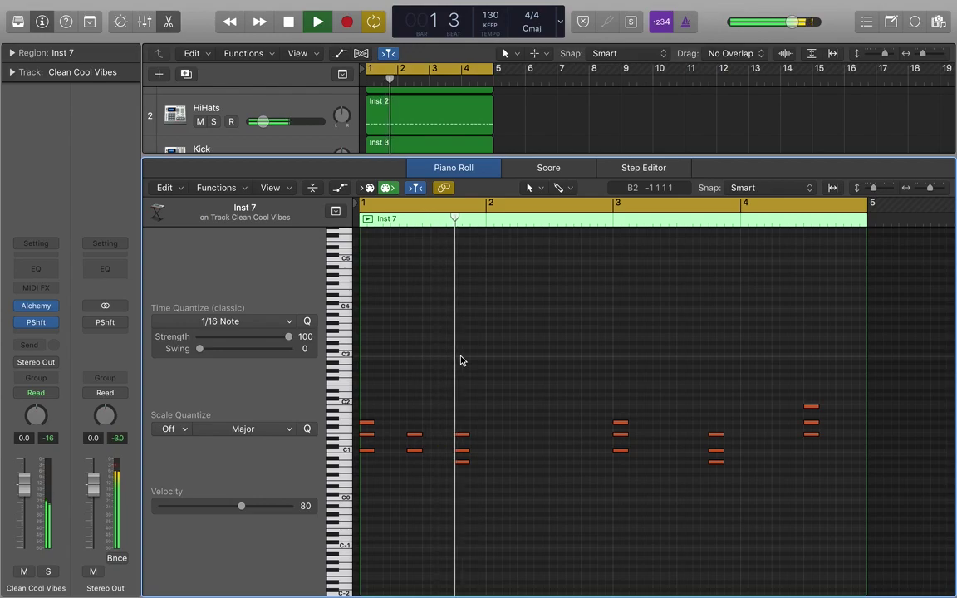
Delete the C1 note beneath the added E1 note in bar 1 and play the loop
left_click(411, 449)
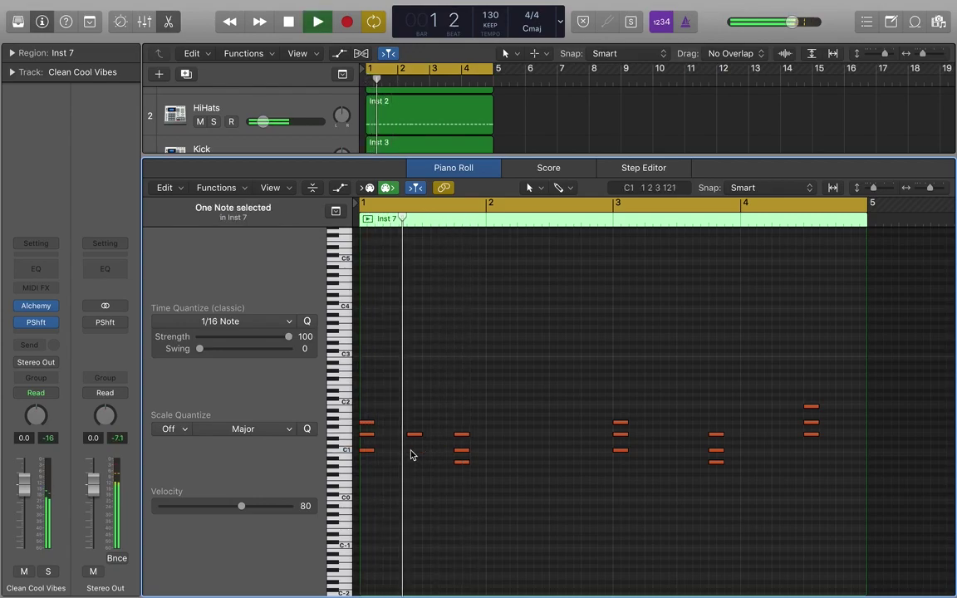
key("space")
key("space")
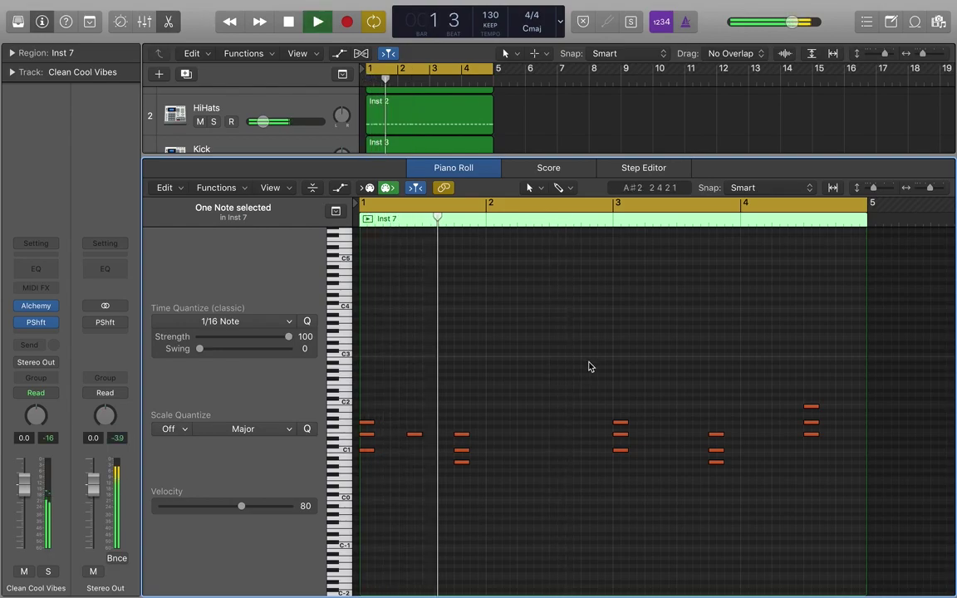
key("space")
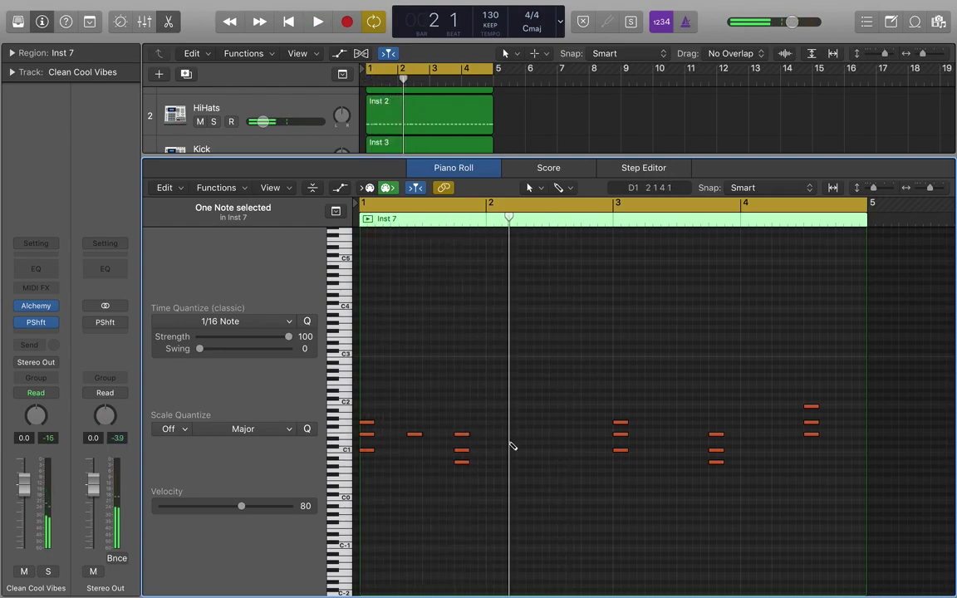
Add a D1 note halfway through beat 1 of bar 2 and audition the notes of bar 1
left_click_drag(516, 445, 510, 446)
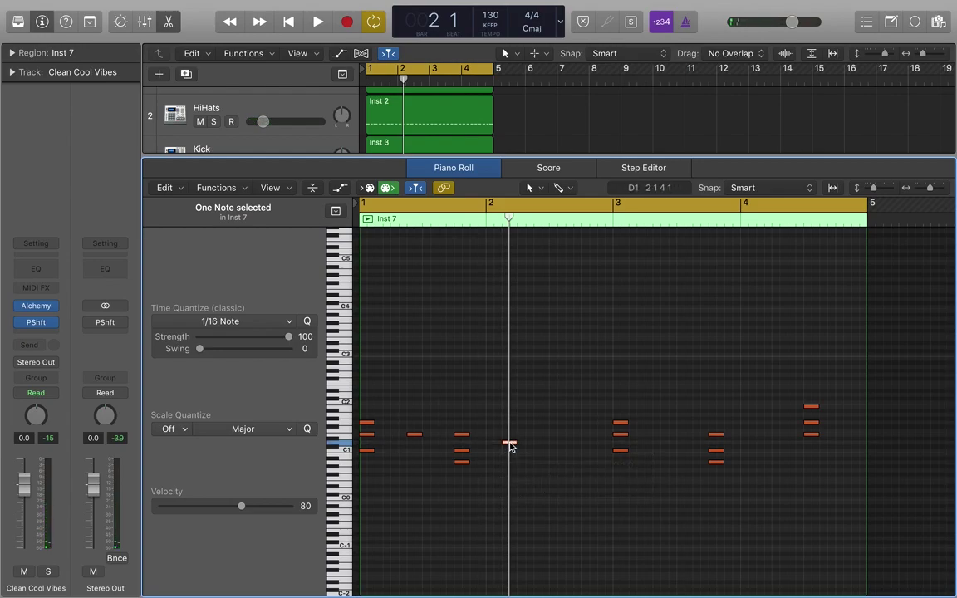
mouse_move(510, 445)
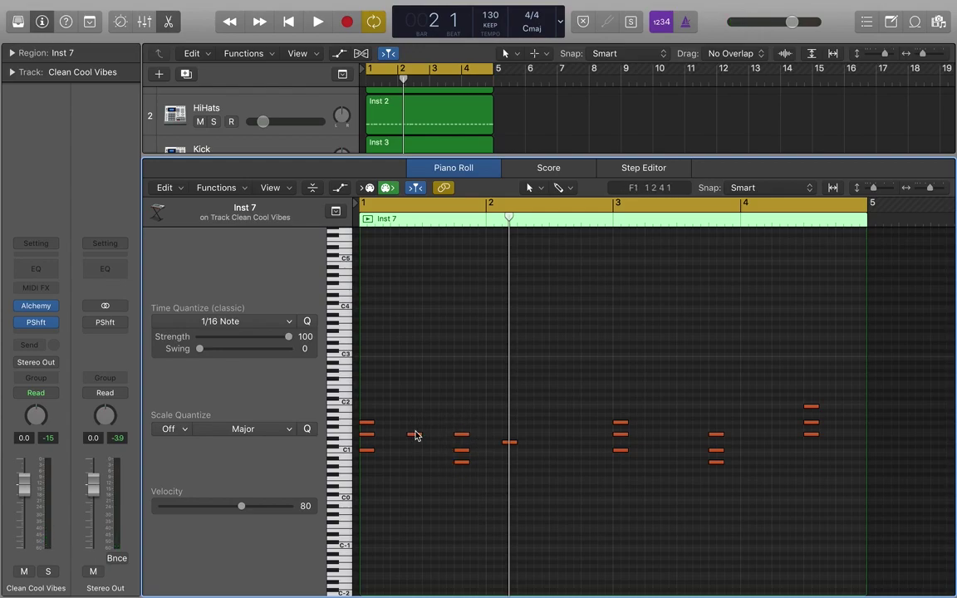
left_click(413, 435)
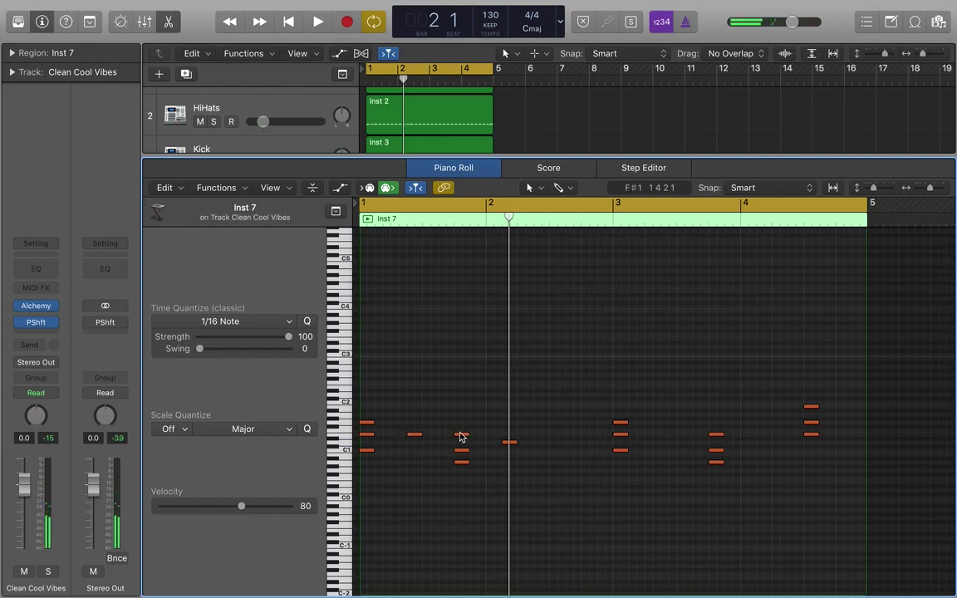
left_click_drag(462, 432, 461, 474)
left_click(459, 401)
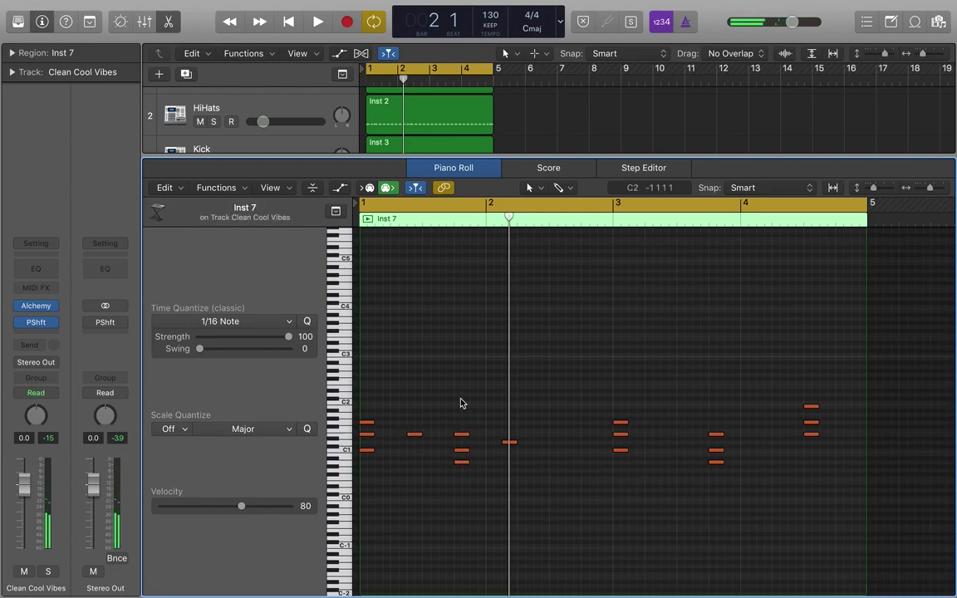
left_click(414, 435)
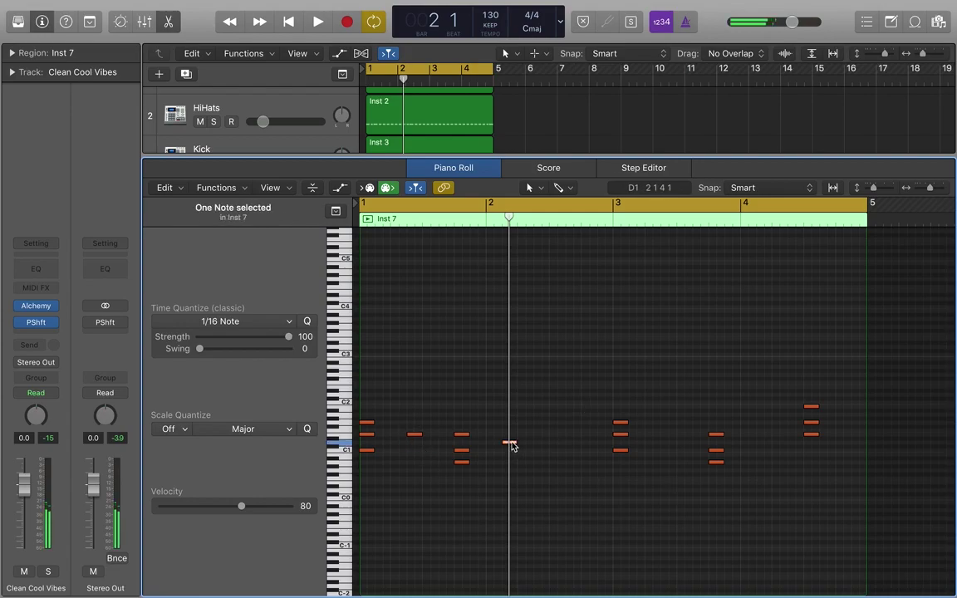
Raise the single note in bar 2 to E1 and play it back
left_click_drag(511, 446, 511, 439)
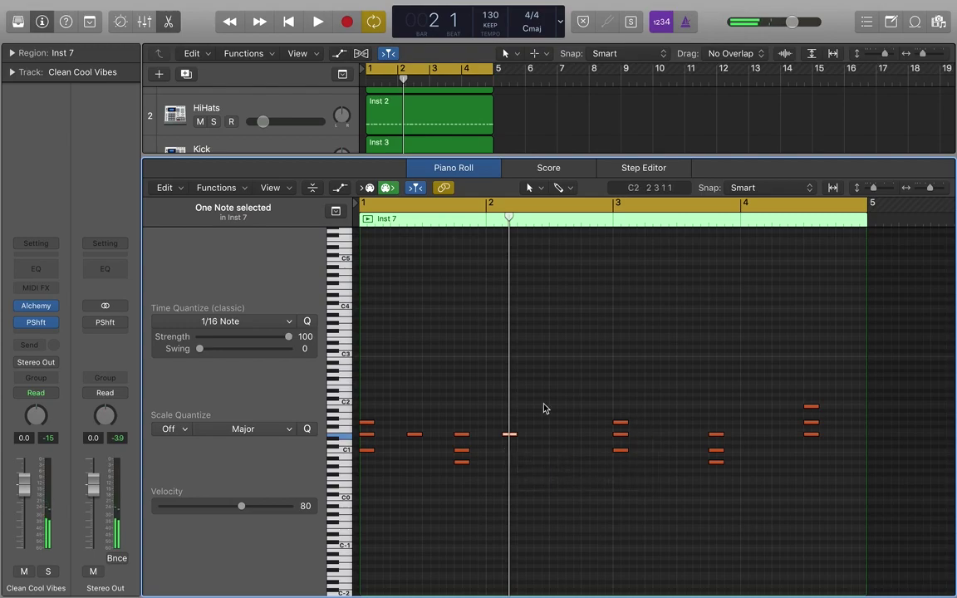
key("space")
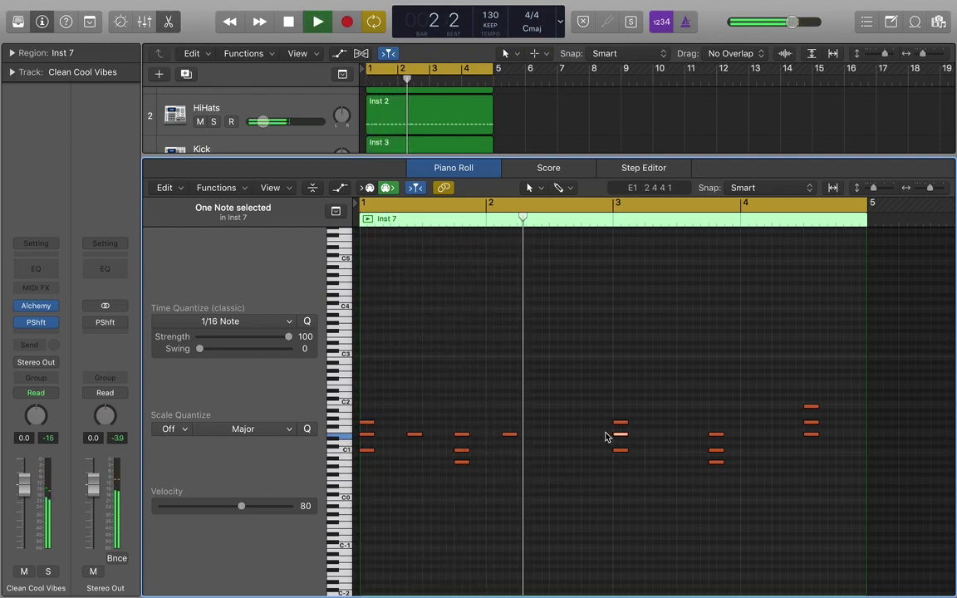
key("space")
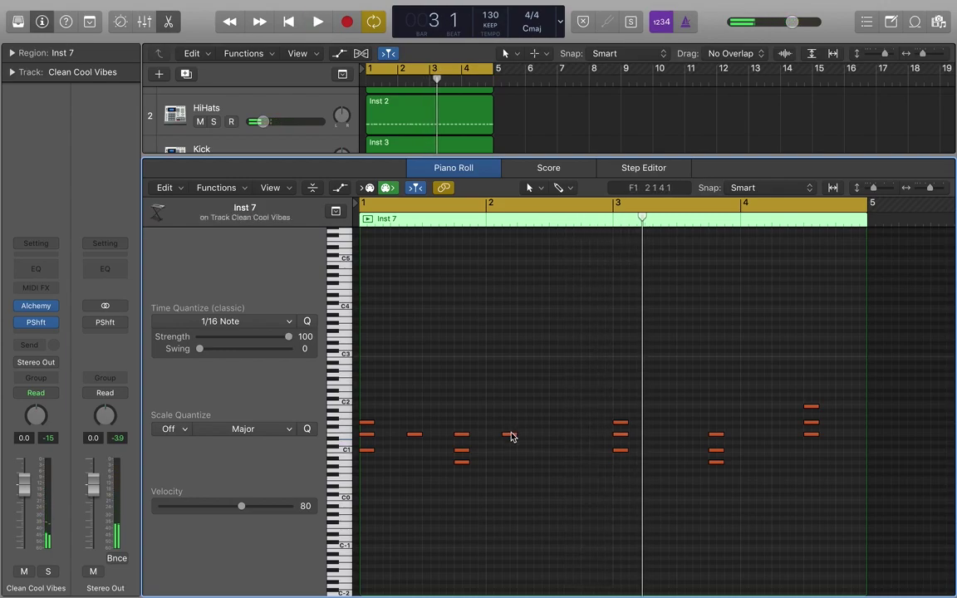
Move the single bar 2 note to halfway through beat 3, raise it to G1 and play it back
left_click_drag(509, 437, 572, 426)
key("space")
left_click(604, 488)
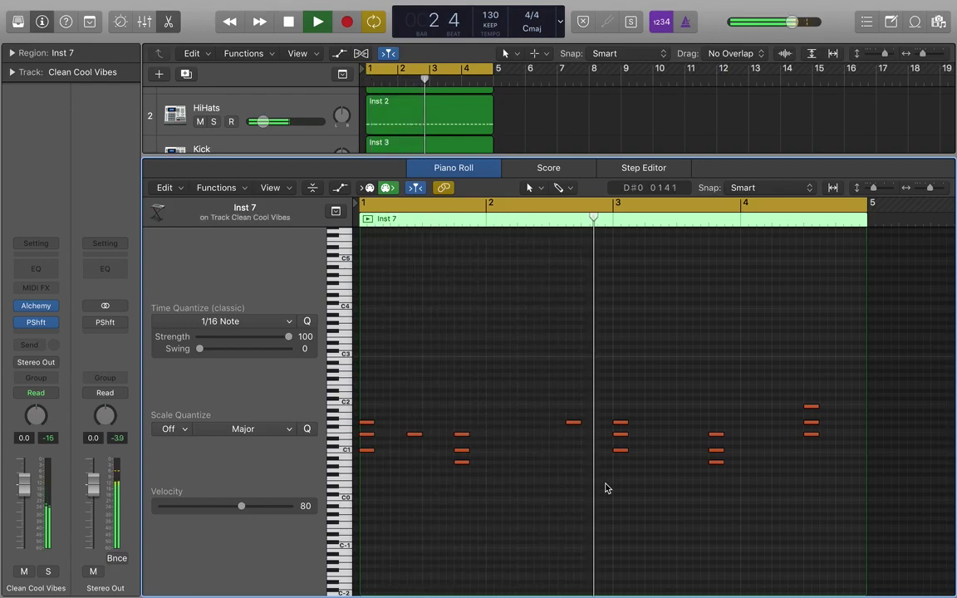
key("space")
Lower the single note in bar 2 to E1 and play the pattern through to bar 4
left_click_drag(573, 425, 572, 434)
key("space")
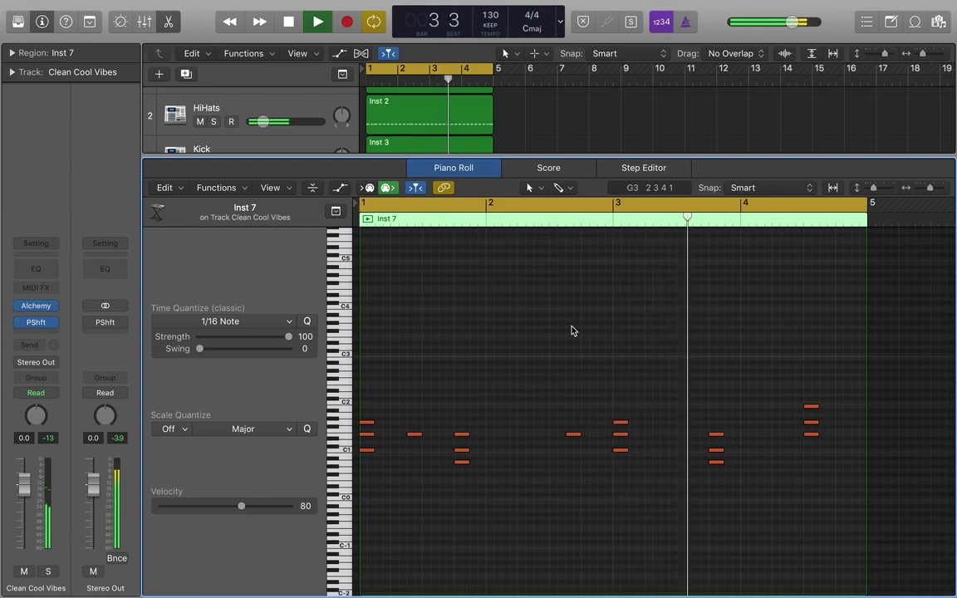
key("space")
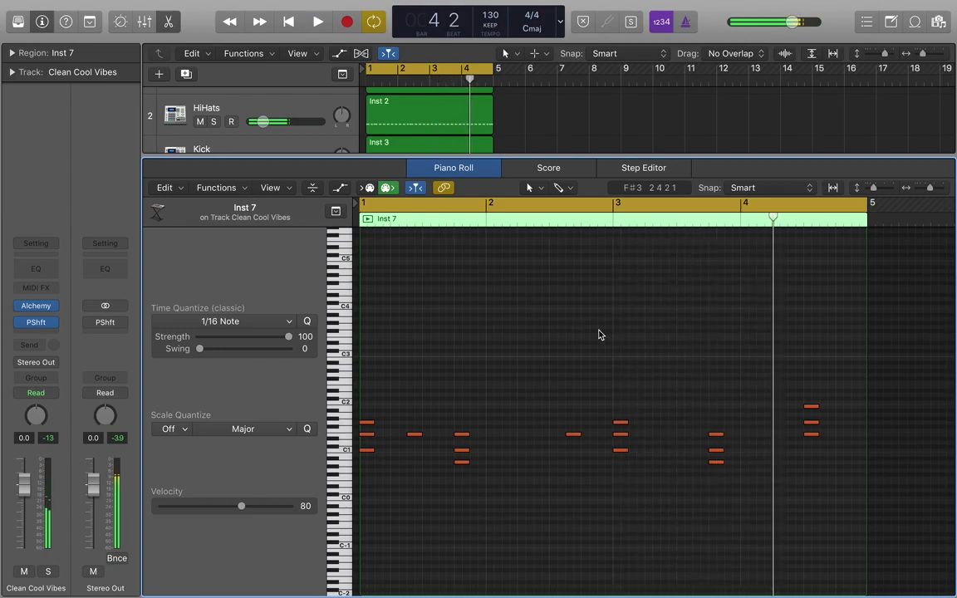
Add a single G1 note on beat 2 of bar 4 and play it back
left_click(779, 425)
left_click(784, 422)
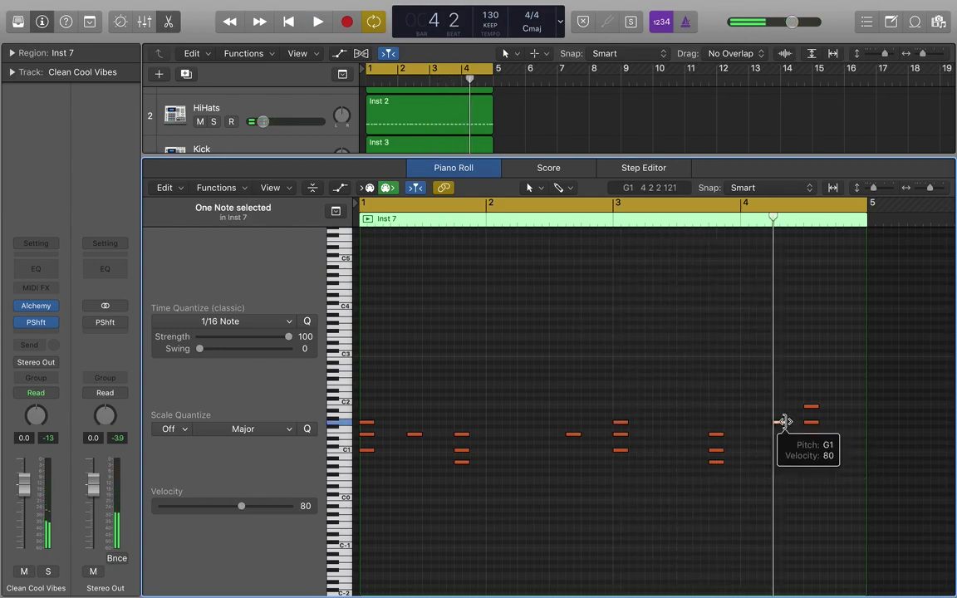
mouse_move(780, 426)
left_mouse_down()
mouse_move(780, 411)
mouse_move(781, 425)
left_mouse_up()
key("space")
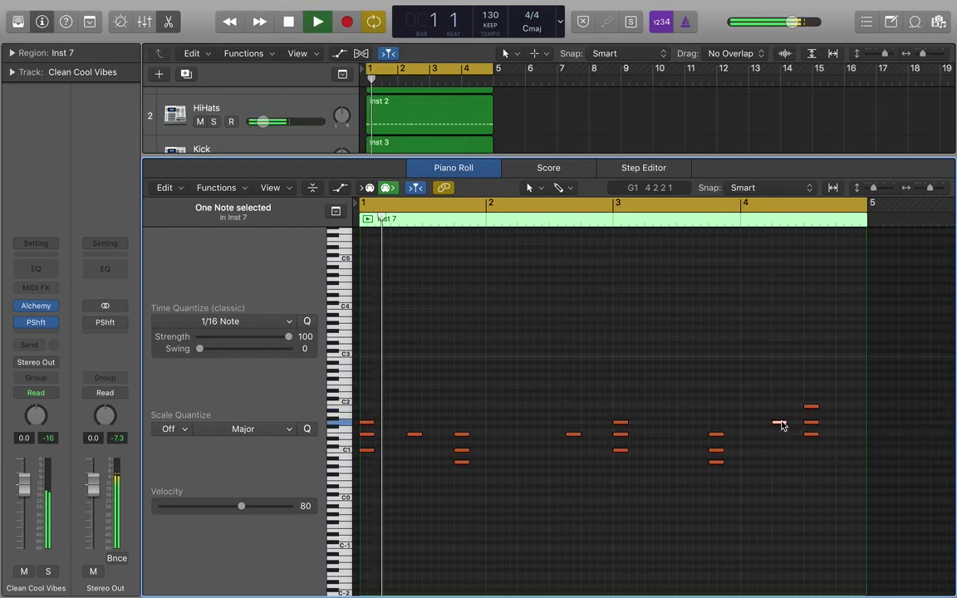
left_click(827, 532)
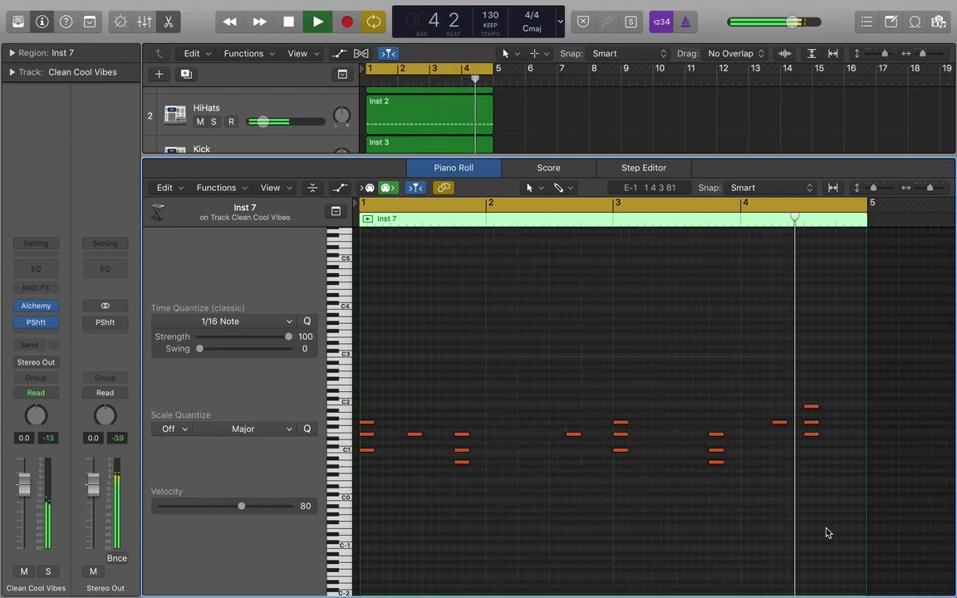
key("space")
Move the single G1 note in bar 4 half a beat earlier, play it back and dismiss the disk space notification
left_click_drag(778, 422, 762, 425)
key("space")
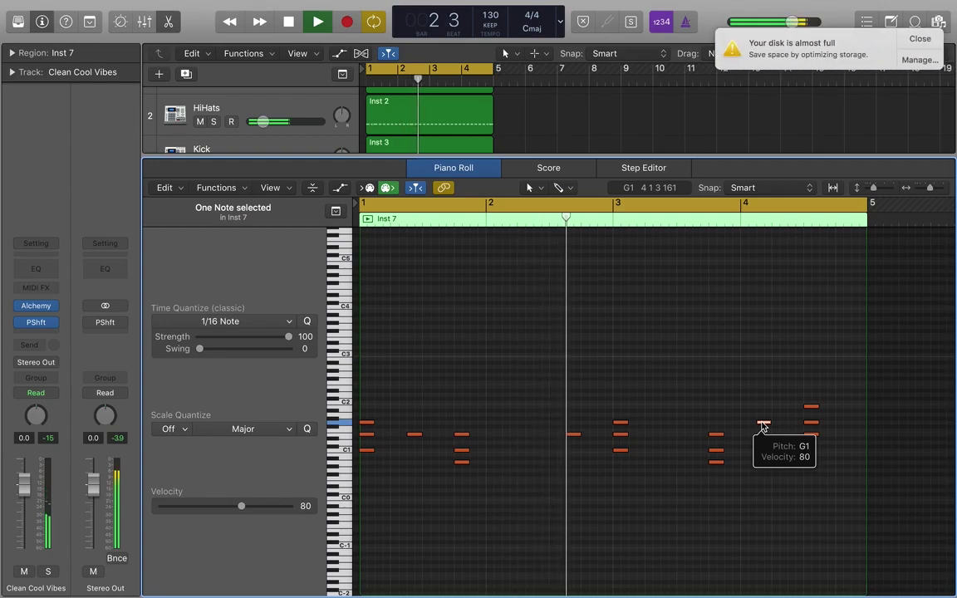
left_click(924, 42)
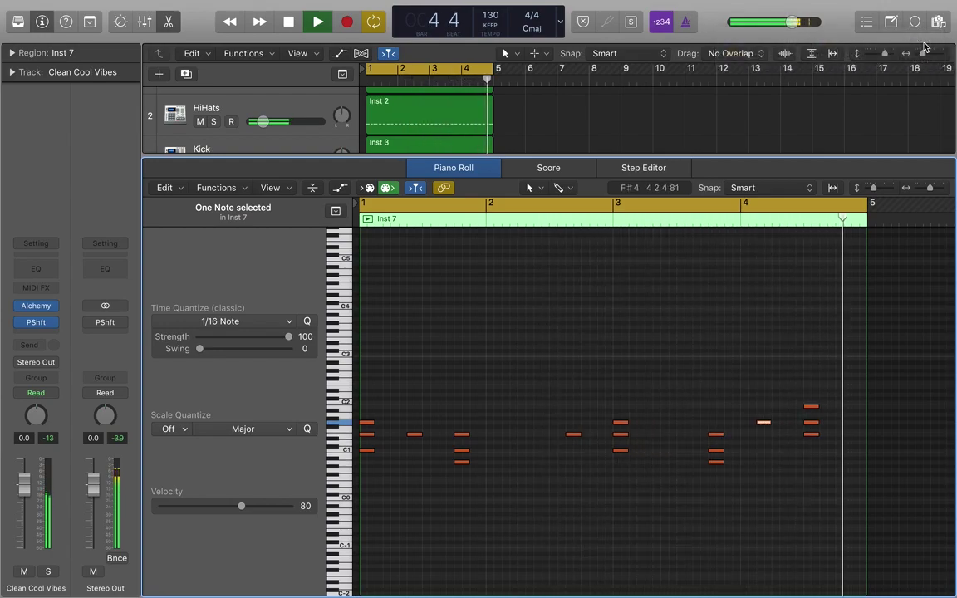
key("space")
Audition the single G1 note in bar 4 and move the playhead back to its start
left_click(726, 367)
left_click(762, 424)
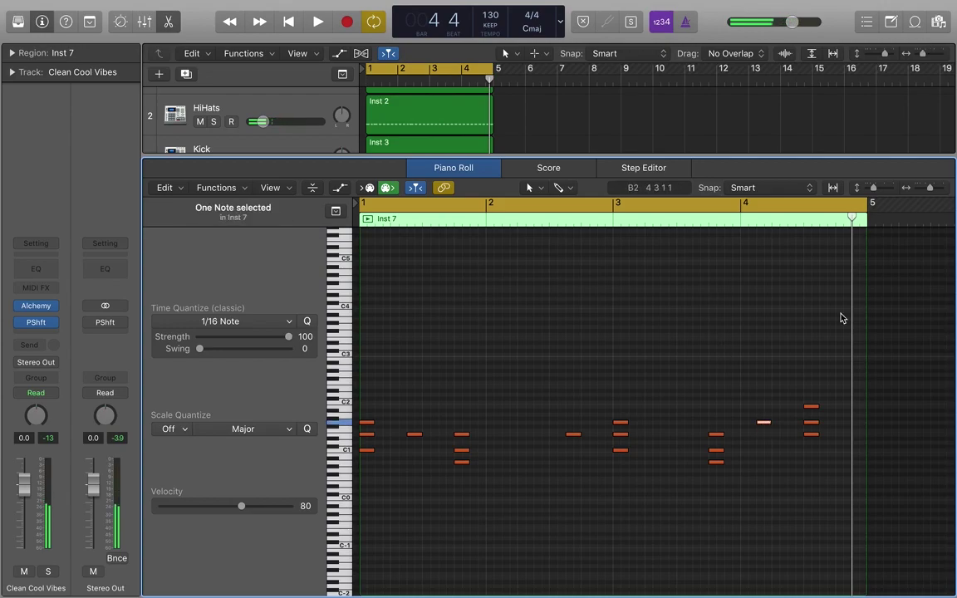
left_click_drag(851, 242, 757, 242)
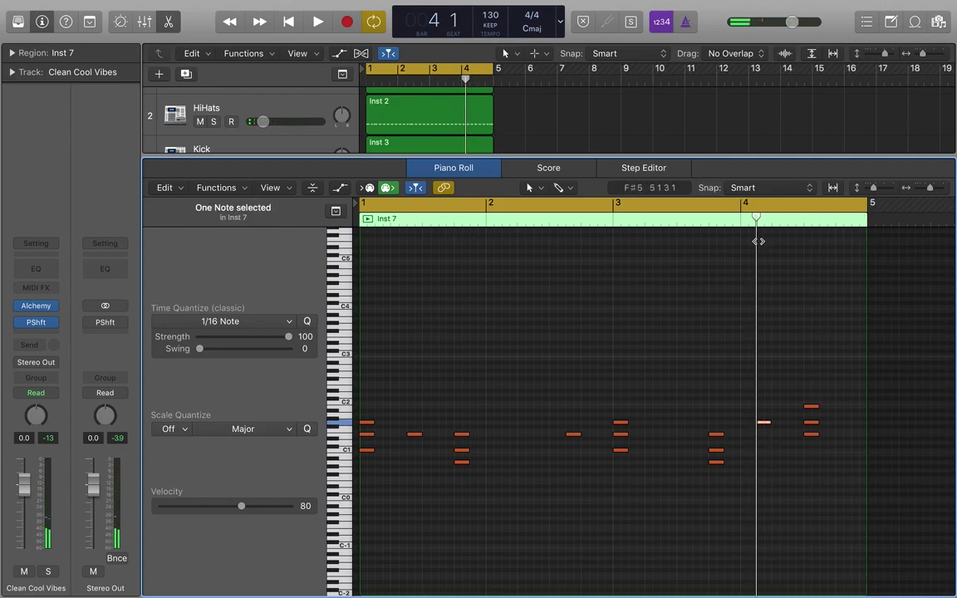
left_click(768, 397)
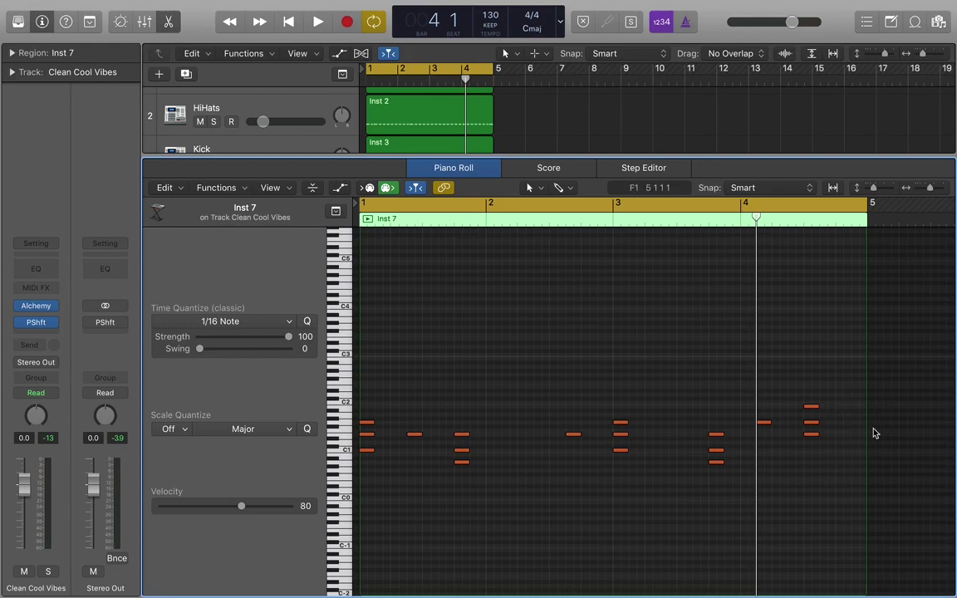
Move the single G1 note to beat 4 of bar 4, lower it to E1 and play it back
left_click(762, 423)
left_click_drag(762, 425, 841, 438)
key("space")
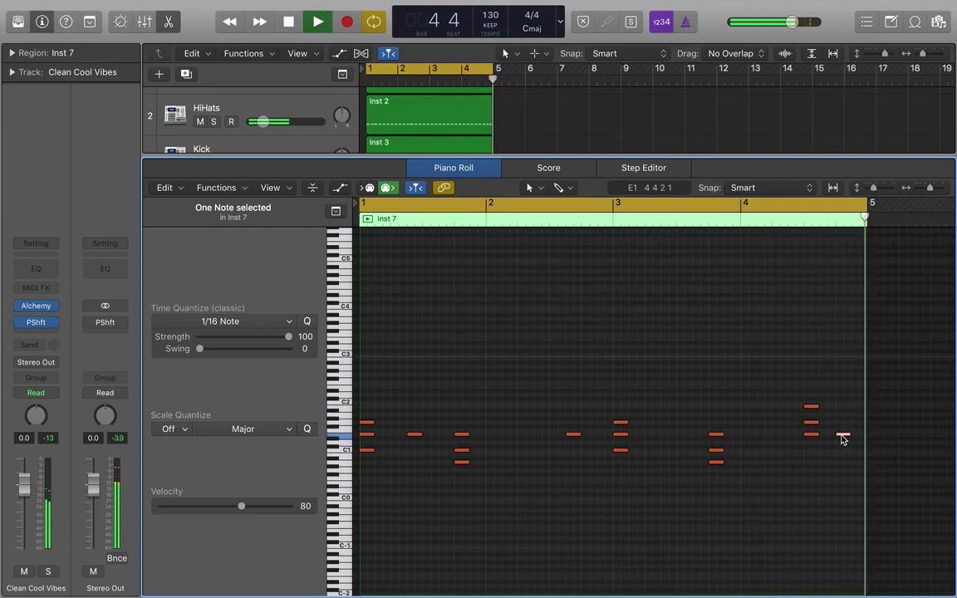
key("space")
Shift the last note of bar 4 half a beat later and try it on G1, then B1, during playback
left_click_drag(841, 438, 858, 425)
key("space")
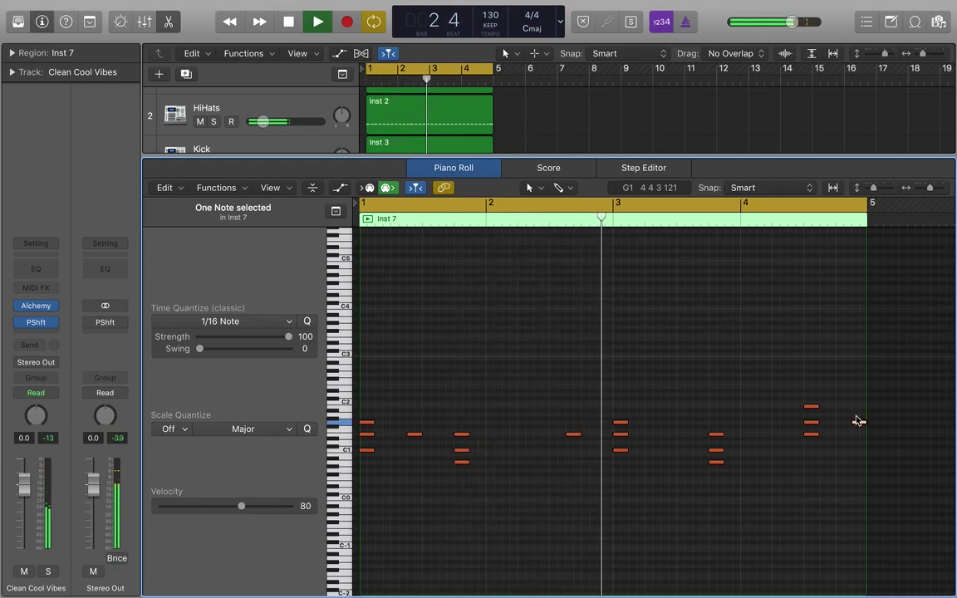
left_click_drag(857, 421, 856, 407)
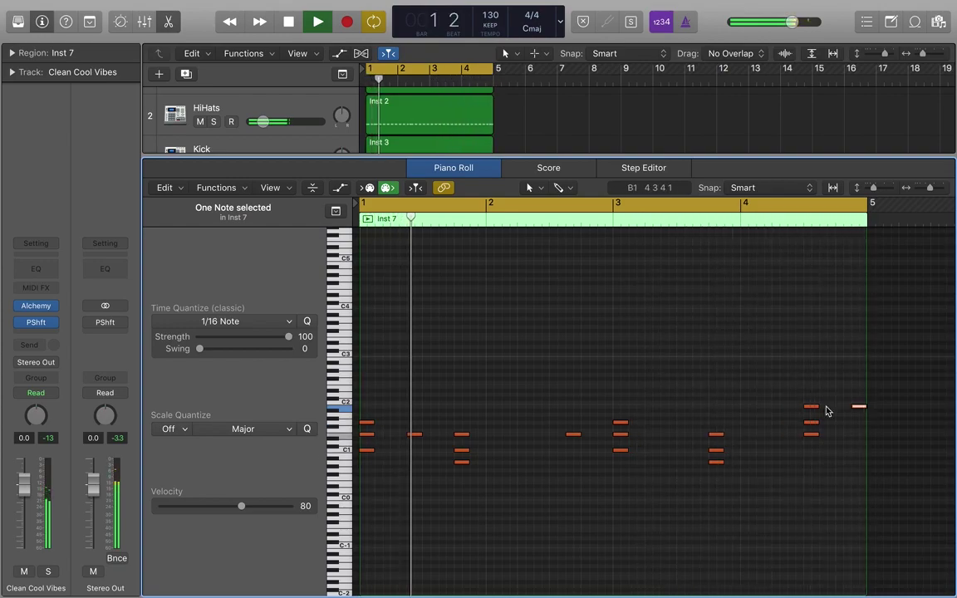
Stop playback and delete the single B1 note at the end of bar 4
key("space")
left_click(839, 389)
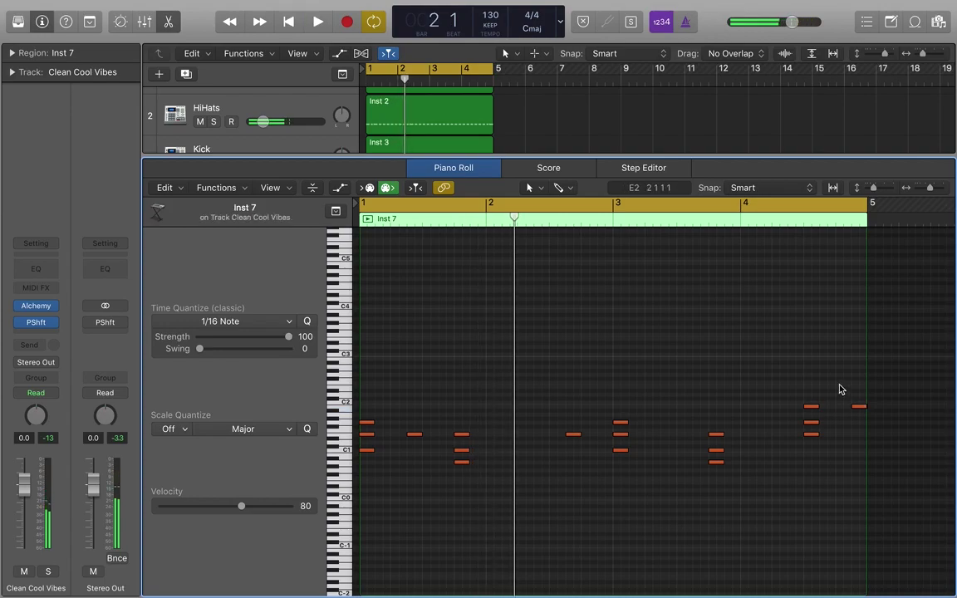
left_click(858, 407)
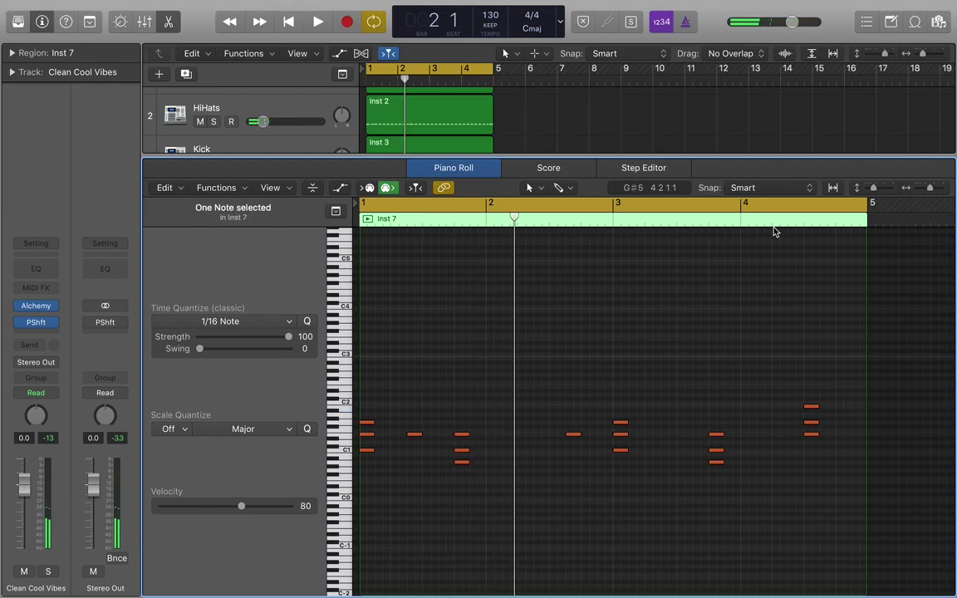
Enlarge the tracks area to show all seven tracks and clear the region selection
left_click_drag(743, 156, 739, 407)
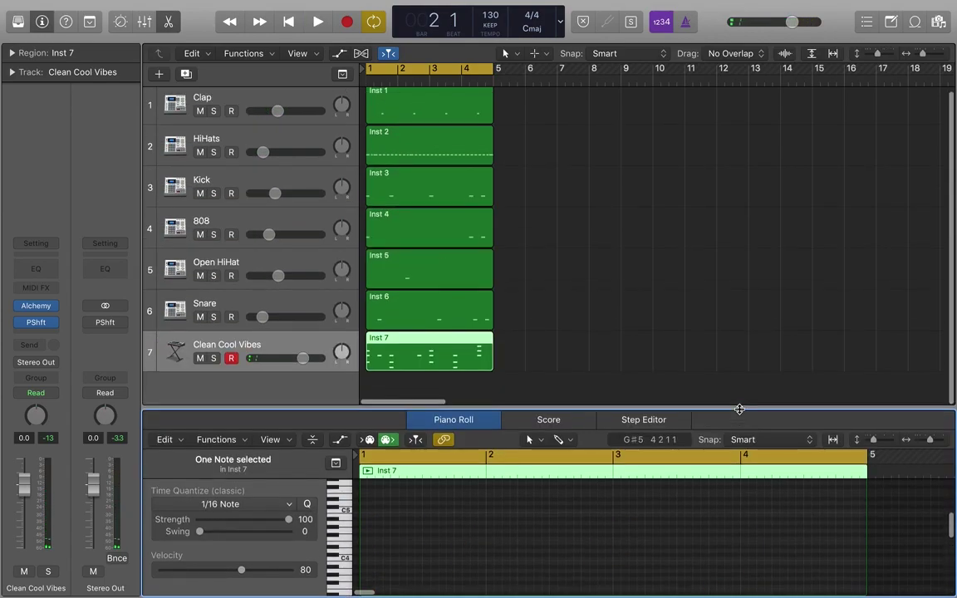
left_click(540, 400)
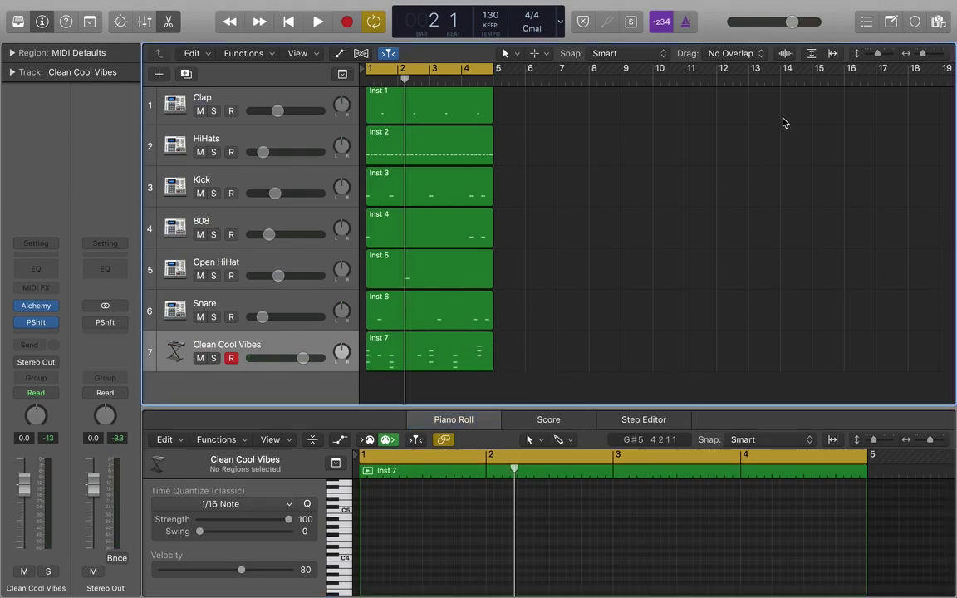
Shrink the track heights, enlarge the tracks area, and turn off cycle mode with the playhead at bar 1
left_click_drag(880, 58, 874, 57)
left_click_drag(752, 409, 752, 497)
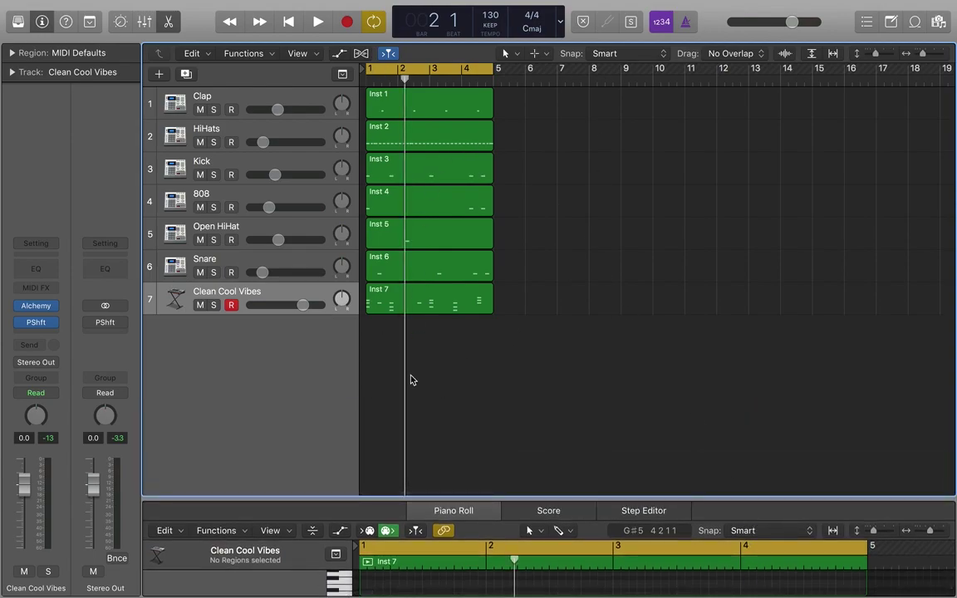
left_click(287, 22)
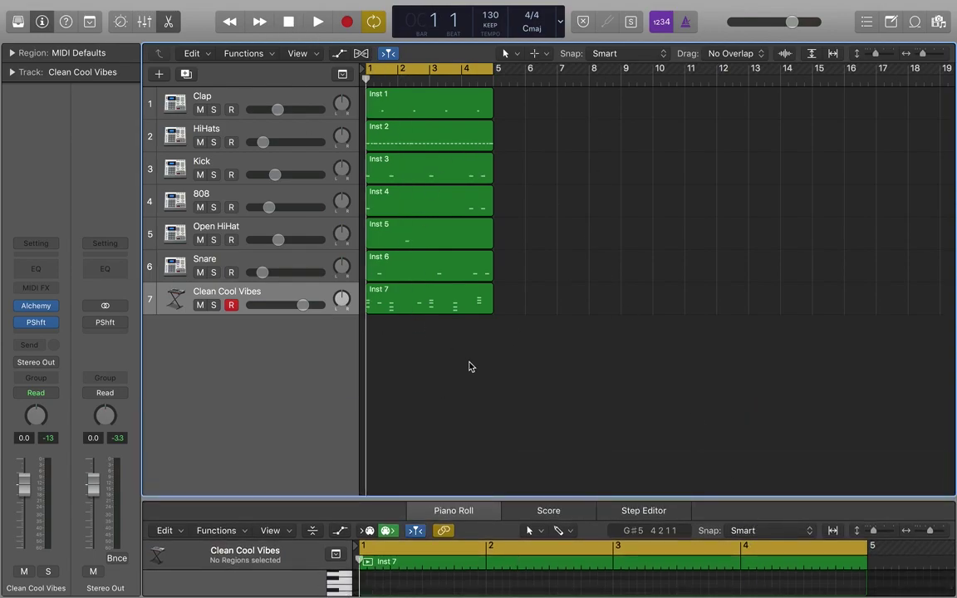
left_click(375, 22)
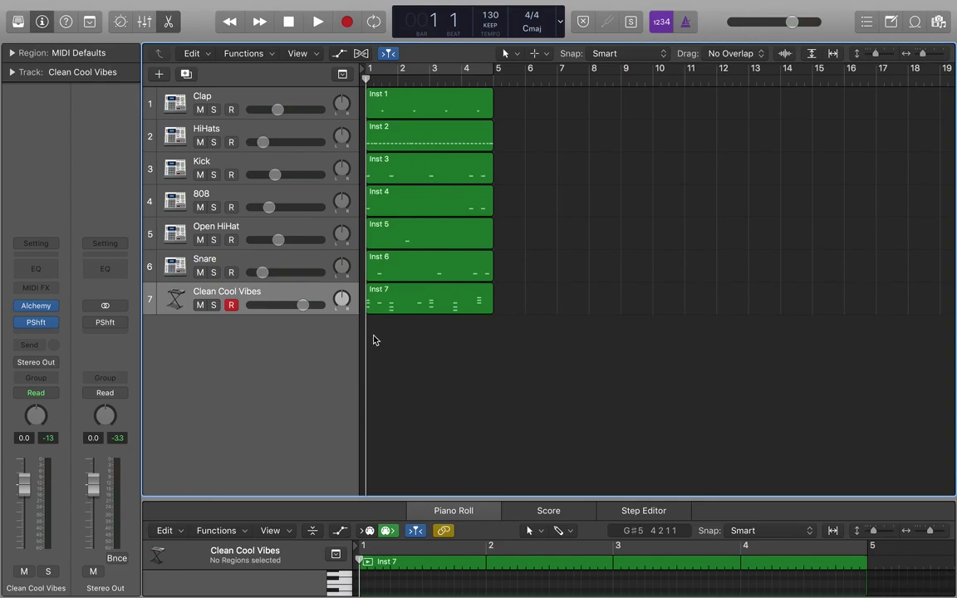
Solo the Clean Cool Vibes track, listen to it from bar 1, and turn solo off
left_click(214, 307)
key("space")
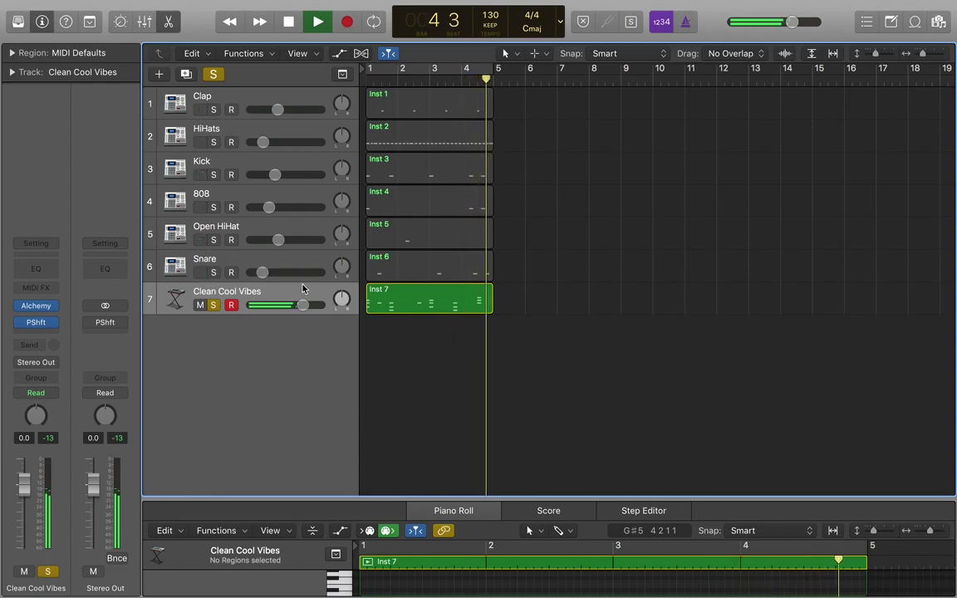
key("space")
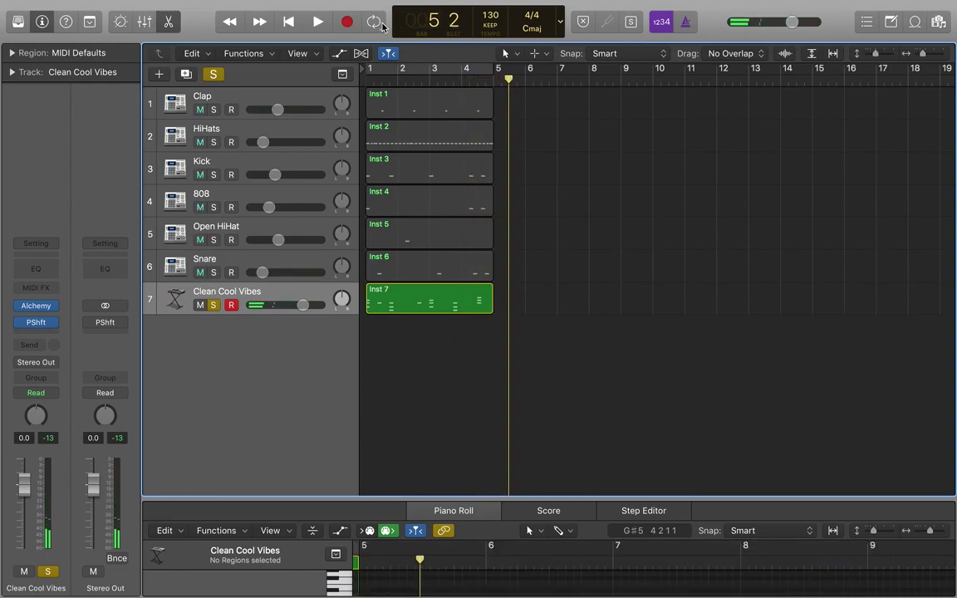
left_click(215, 306)
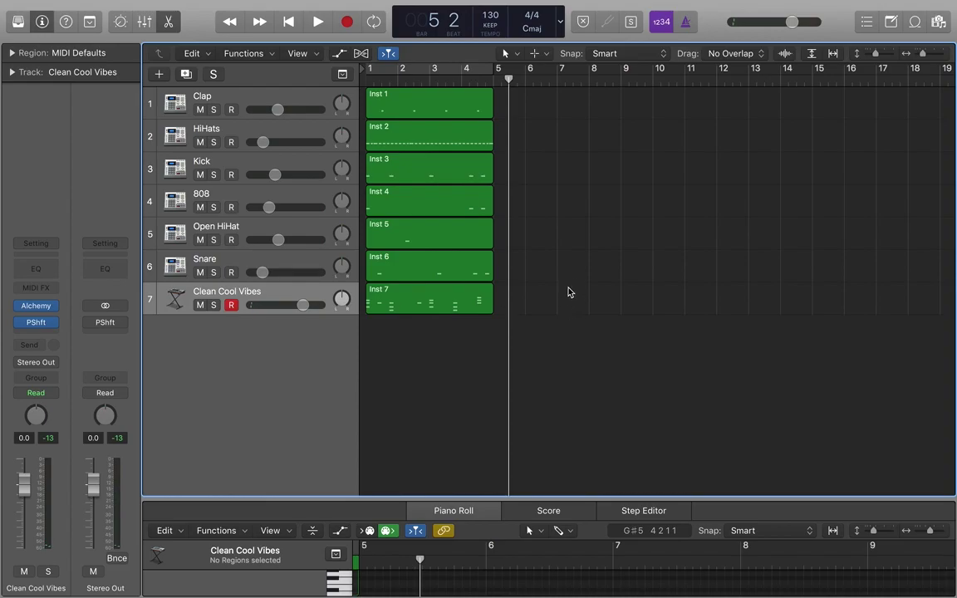
Loop the Clean Cool Vibes region to bar 9 and play the arrangement from the beginning
left_click(491, 293)
left_click_drag(495, 293, 618, 319)
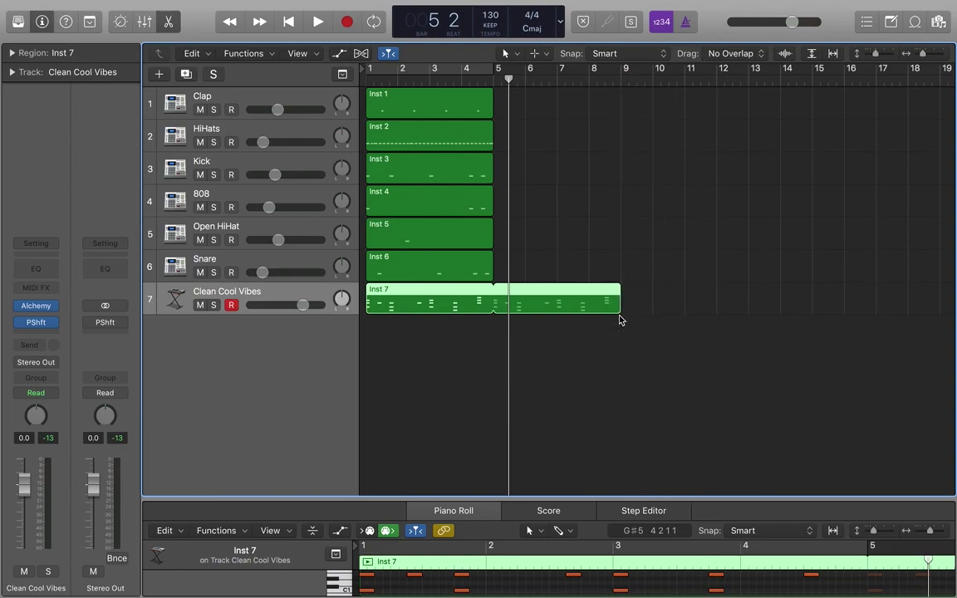
left_click(287, 22)
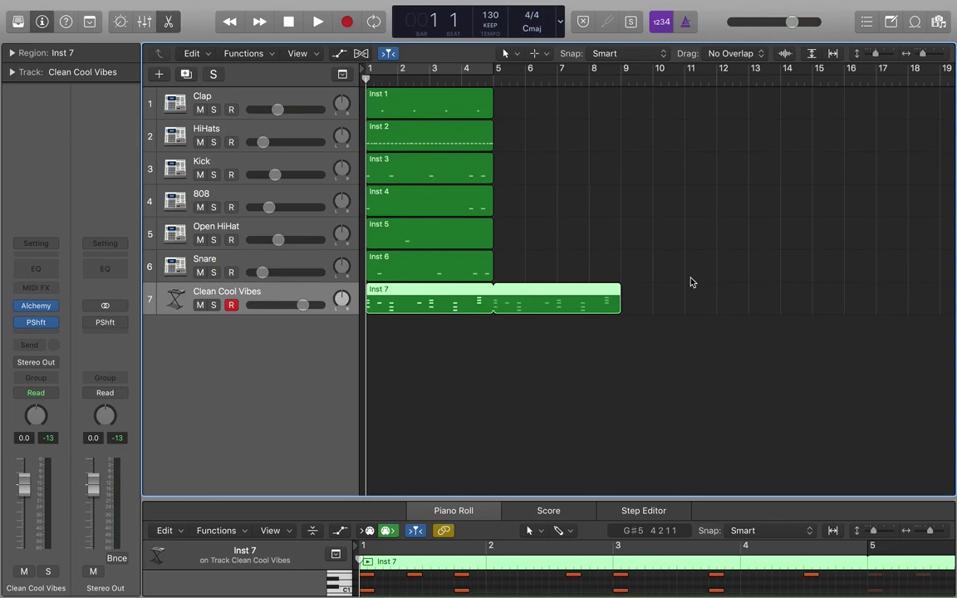
key("space")
left_click(688, 252)
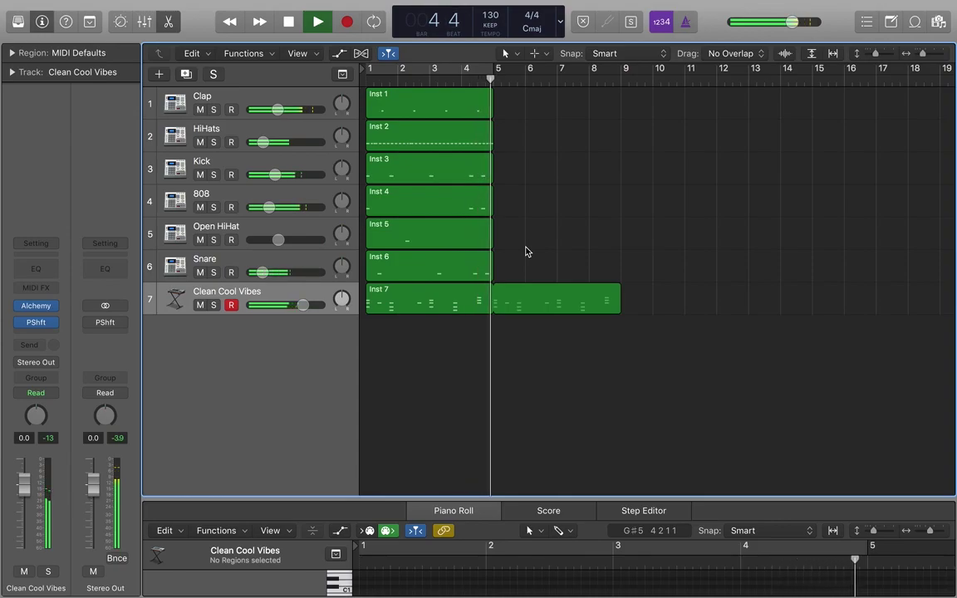
key("space")
Select all the regions and loop the six drum tracks to bar 9 as well
left_click_drag(617, 288, 625, 147)
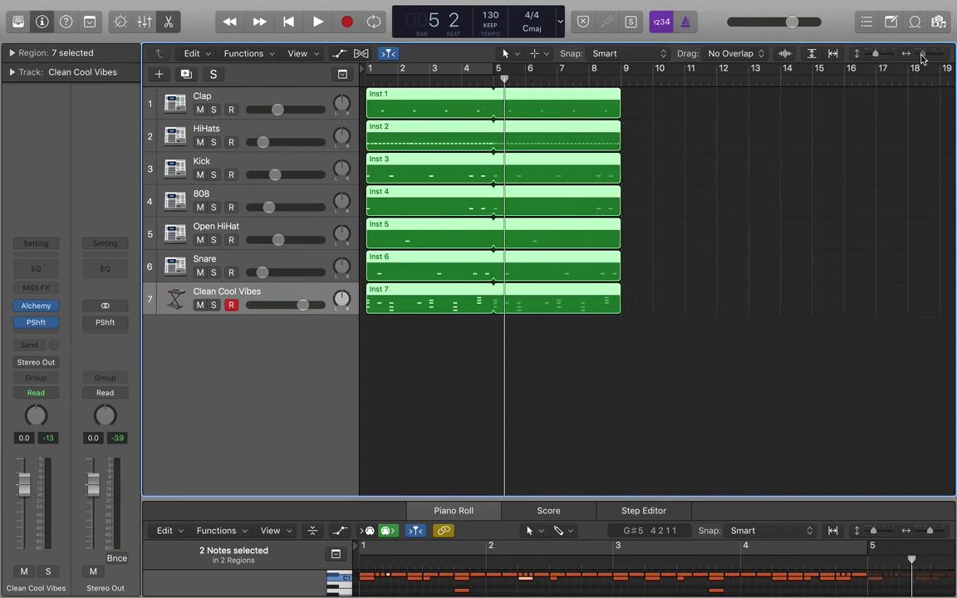
left_click_drag(922, 58, 919, 59)
left_click(673, 300)
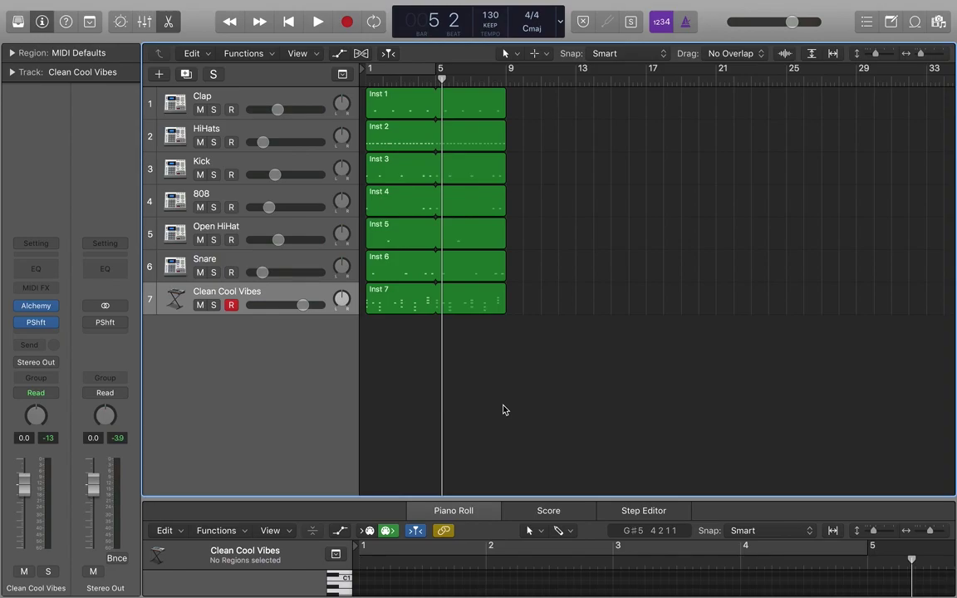
Briefly play Clean Cool Vibes in solo, return the playhead to bar 1 and unsolo the track
left_click(213, 305)
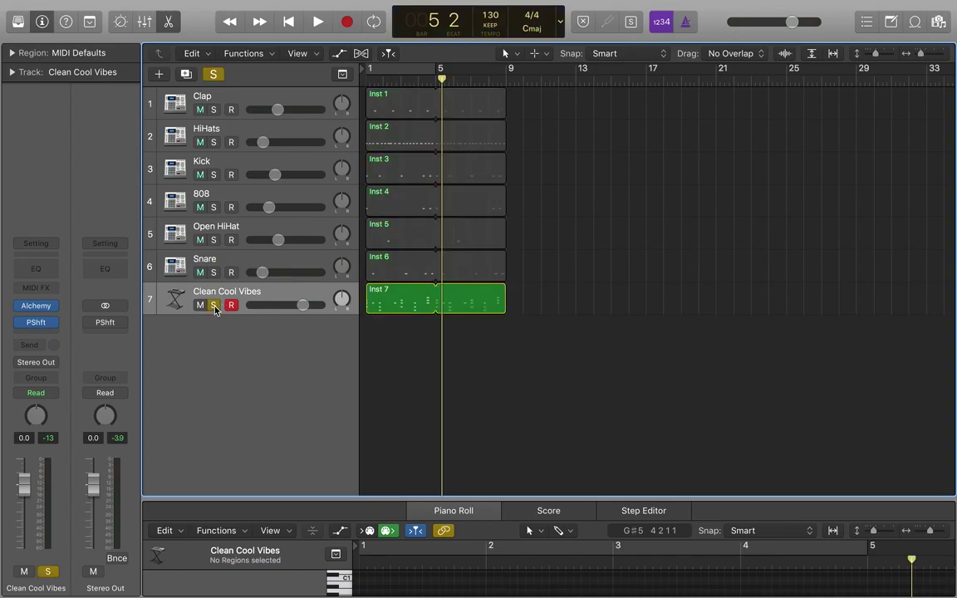
key("space")
key("space")
left_click(290, 21)
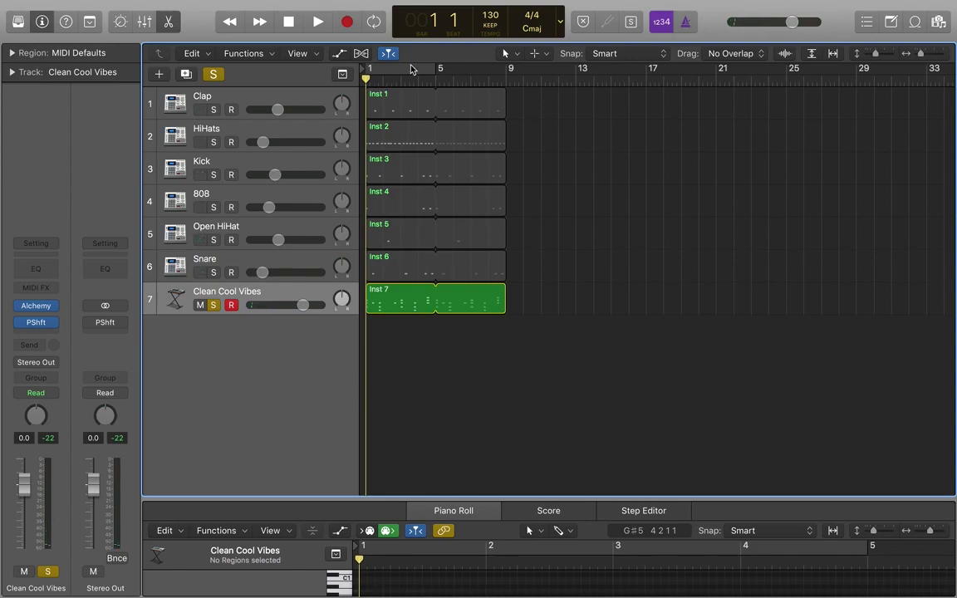
left_click(213, 305)
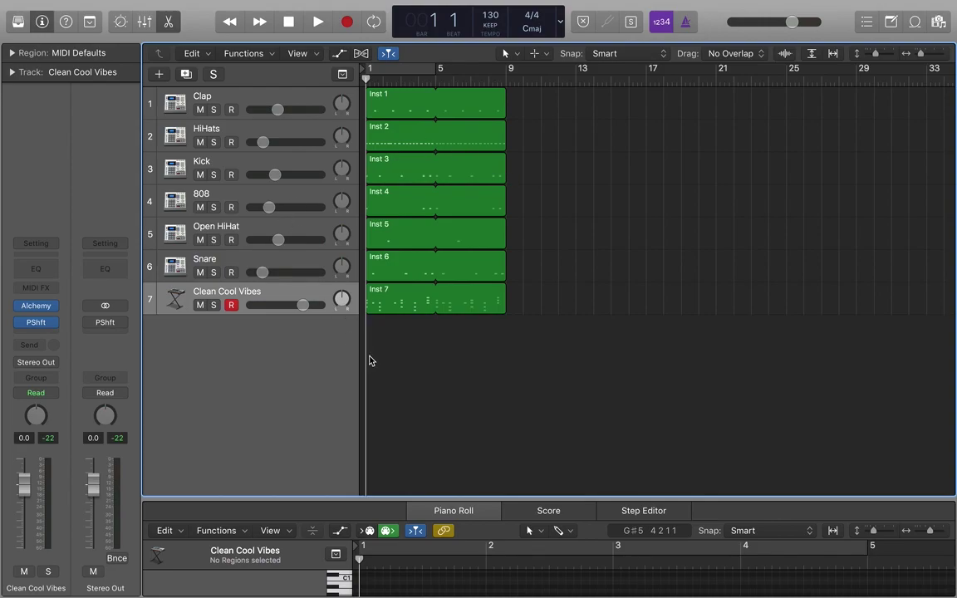
Extend the Clean Cool Vibes loop to bar 17 and play through its melody-only section
left_click_drag(496, 291, 636, 301)
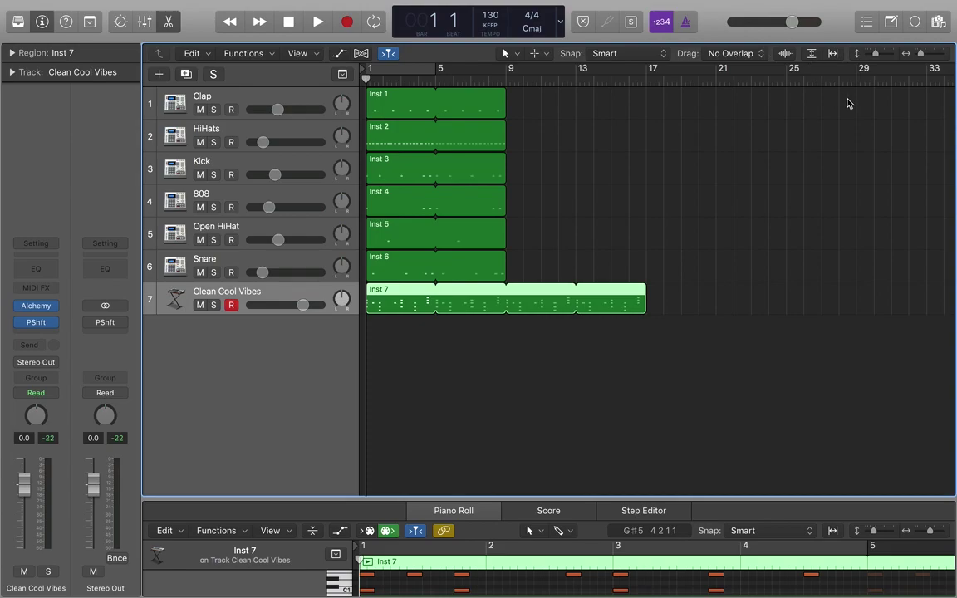
left_click(388, 357)
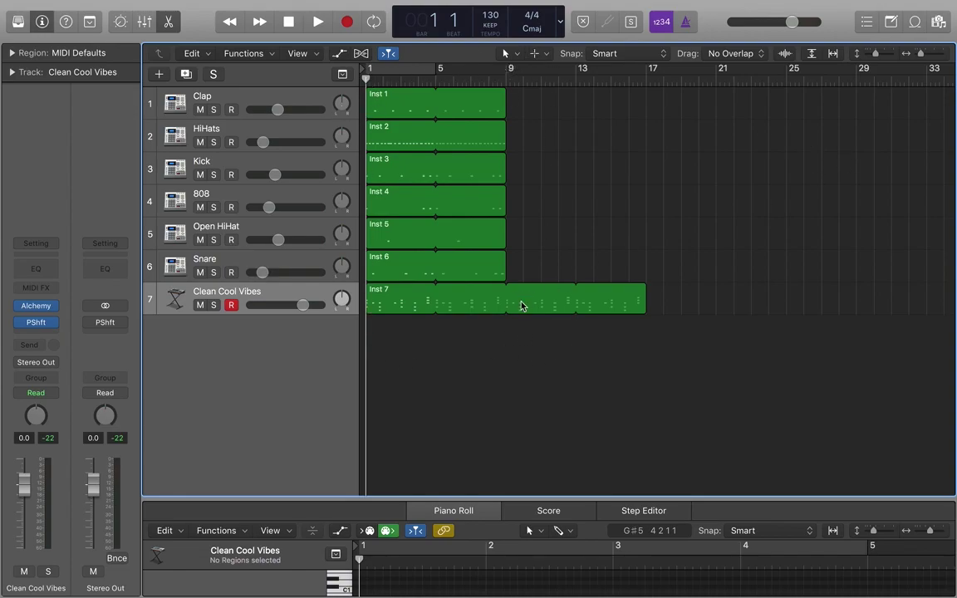
key("space")
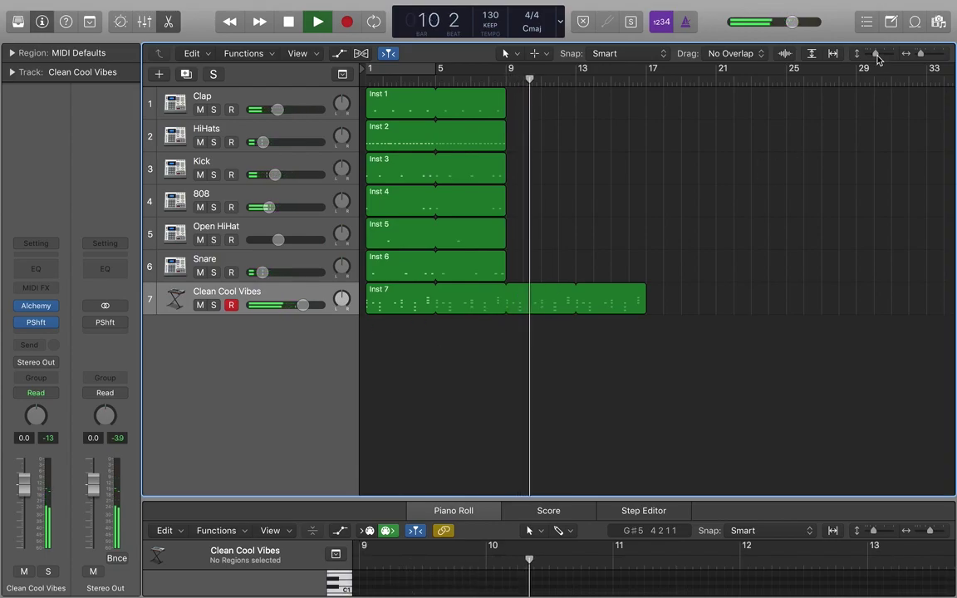
left_click_drag(876, 57, 919, 58)
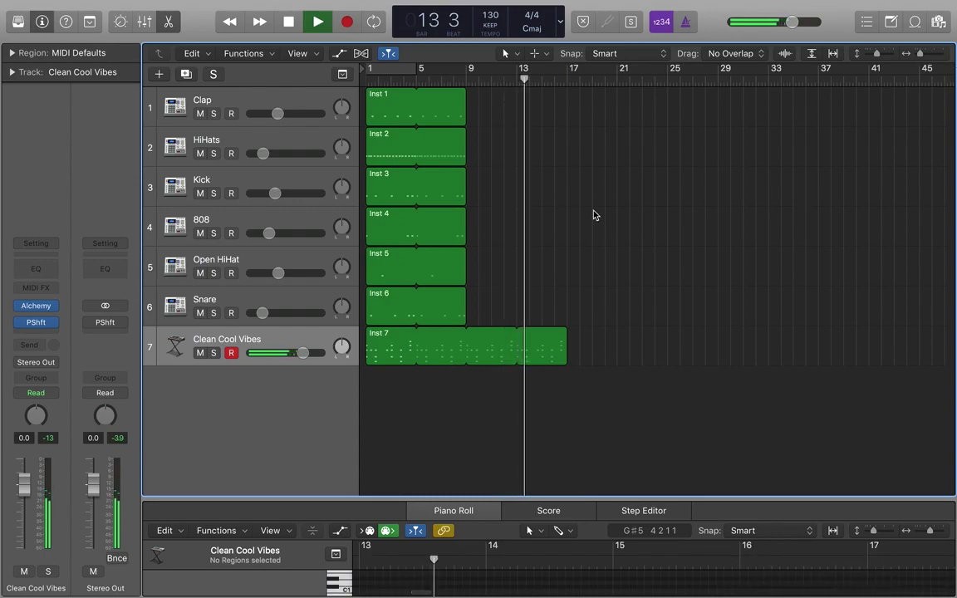
key("space")
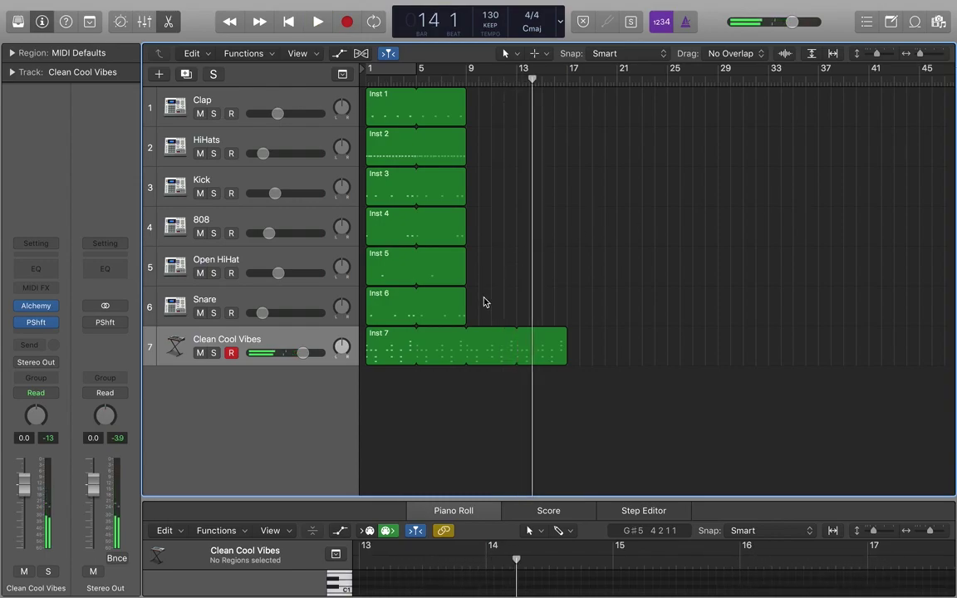
Copy the six drum regions from bar 1 and paste them at bar 17
left_click_drag(475, 312, 421, 117)
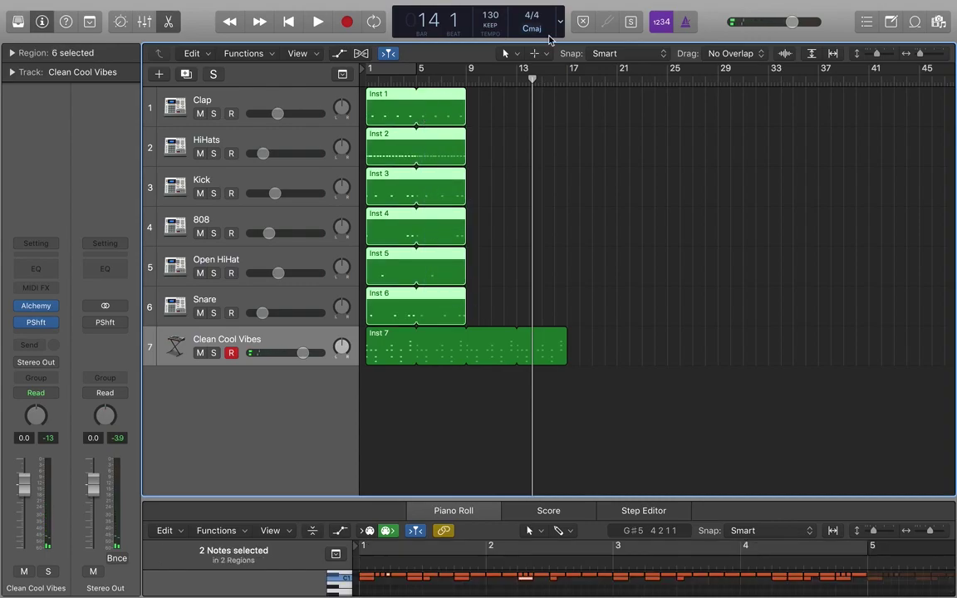
left_click_drag(532, 79, 569, 90)
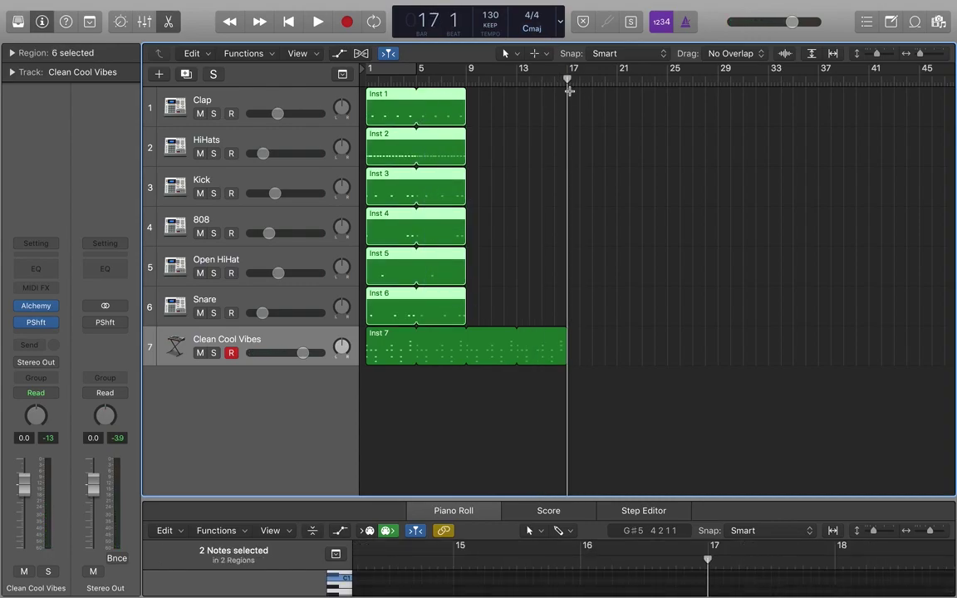
key("super+v")
Extend the Clean Cool Vibes loop to bar 25 and play the arrangement from bar 1
left_click(548, 351)
left_click_drag(567, 337, 666, 340)
left_click(288, 22)
left_click(318, 22)
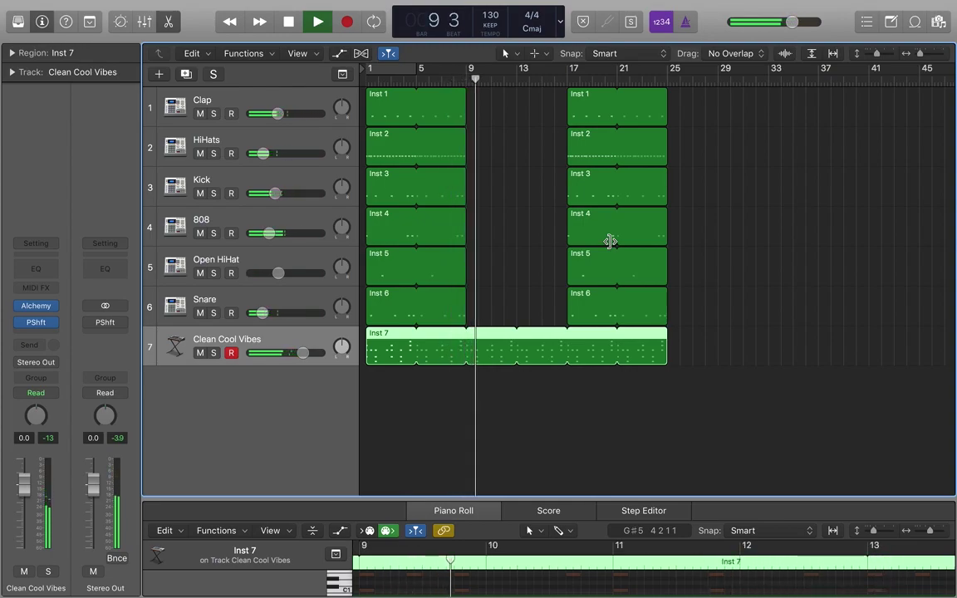
key("XF86AudioRaiseVolume")
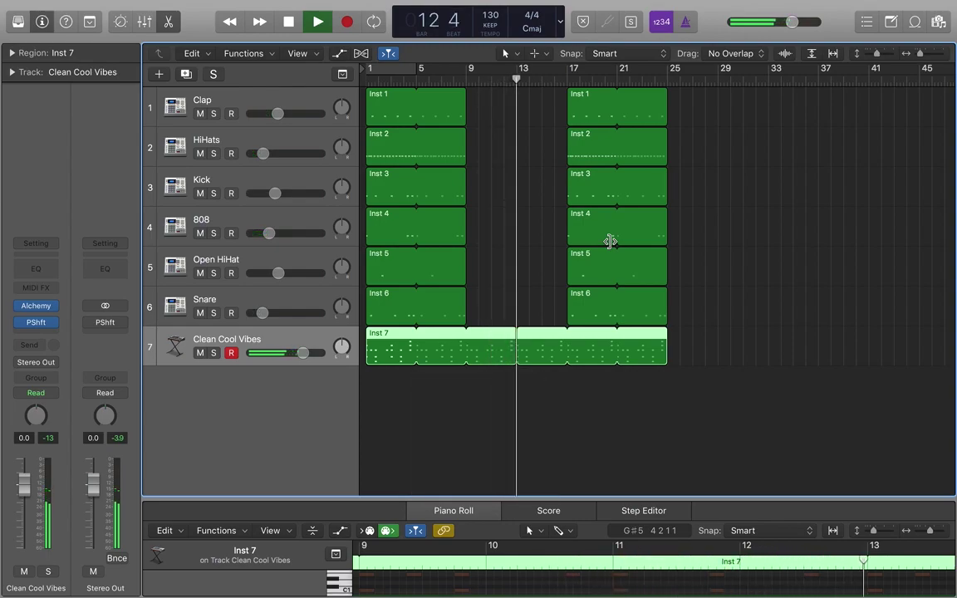
key("space")
Move the second Kick region to bar 13, loop it to bar 25, and briefly play from the beginning
left_click_drag(587, 192, 540, 188)
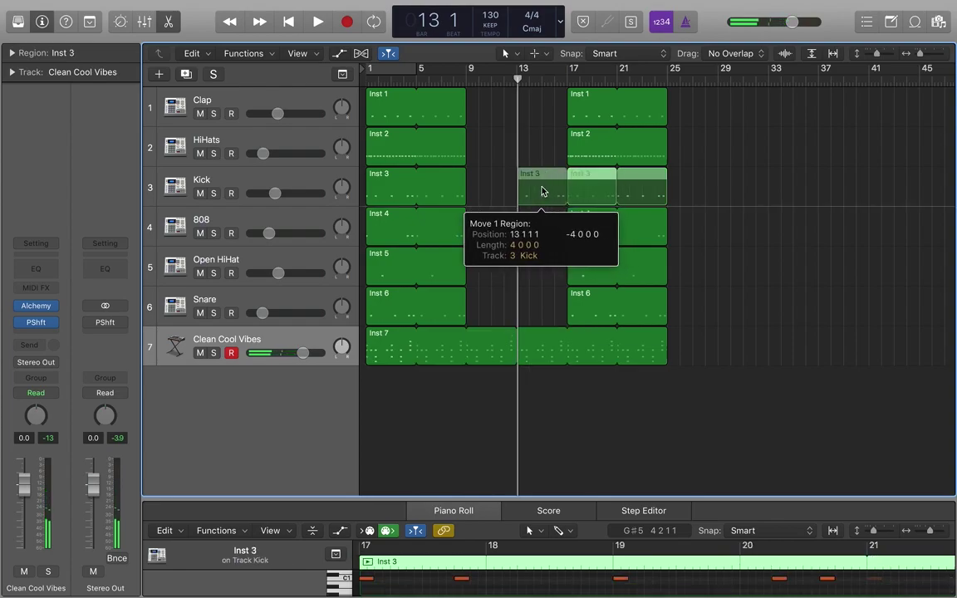
left_click_drag(616, 186, 666, 198)
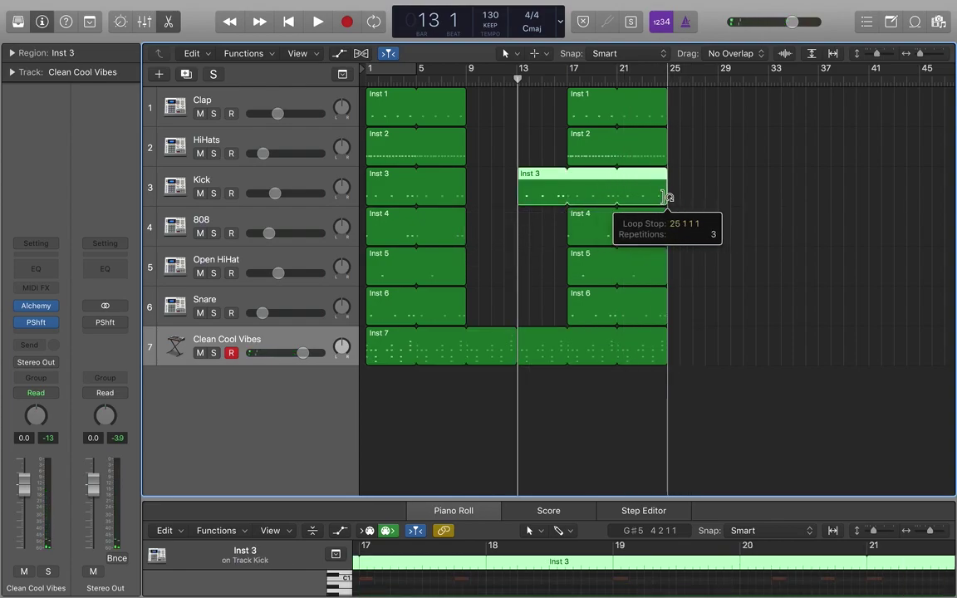
left_click(288, 22)
key("space")
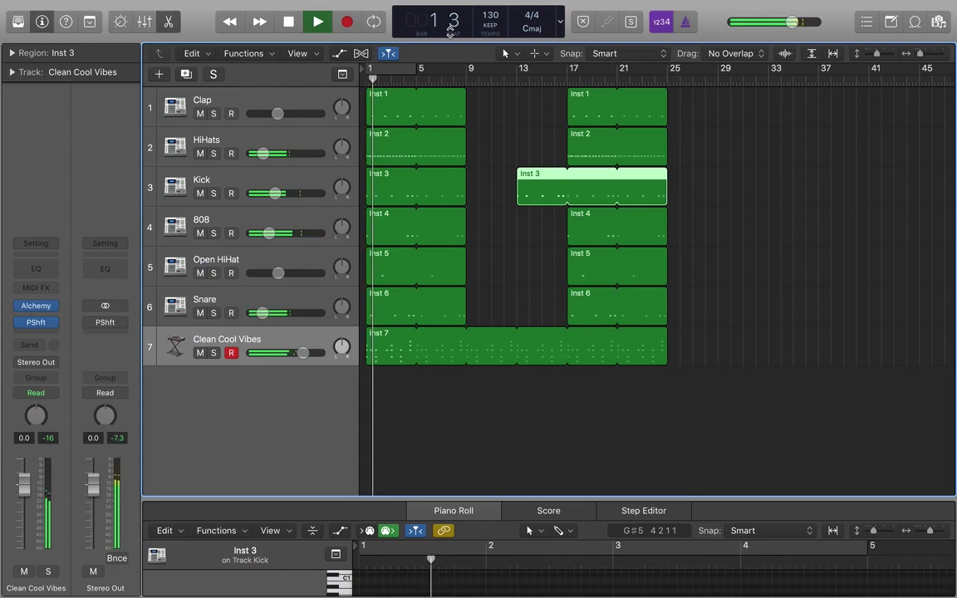
key("space")
Enable cycle mode over bars 7 to 17 and listen to the Kick coming in at bar 13
left_click(372, 24)
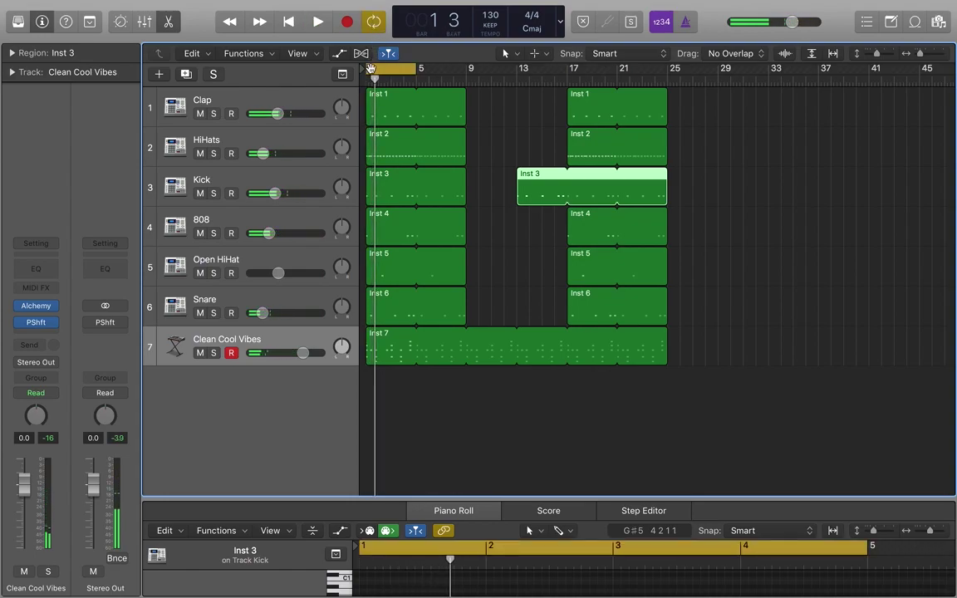
left_click_drag(379, 68, 566, 69)
key("space")
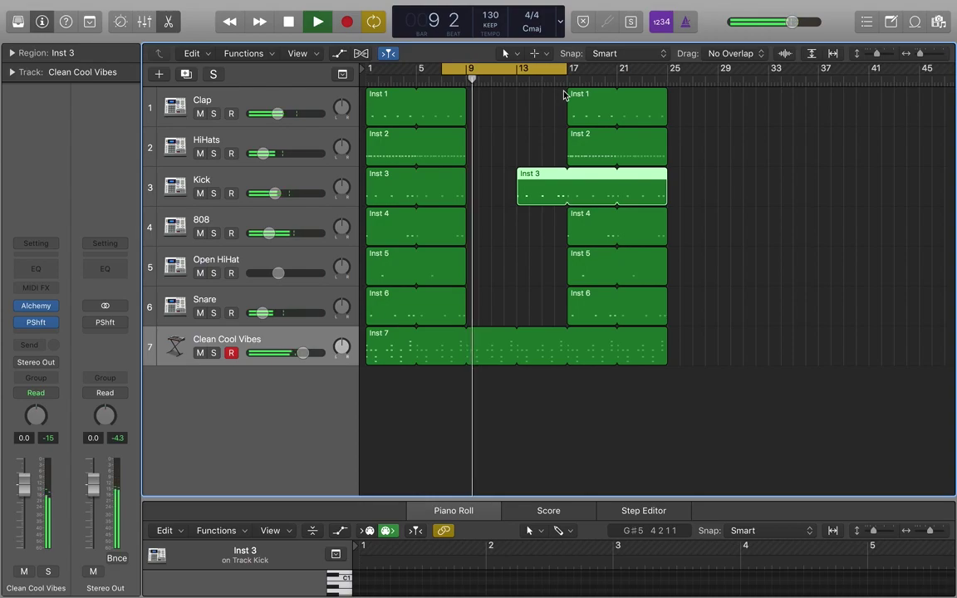
key("XF86AudioRaiseVolume")
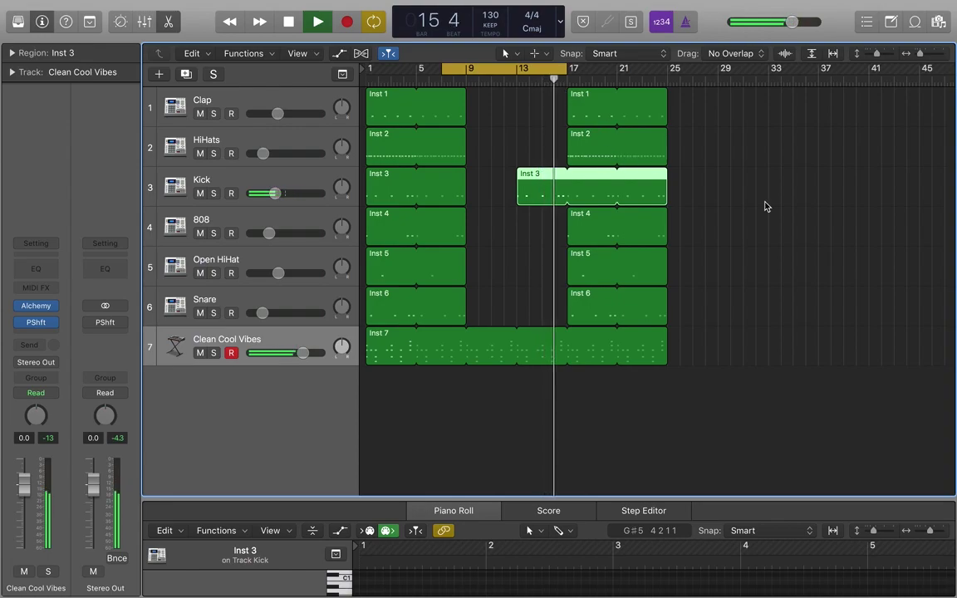
key("space")
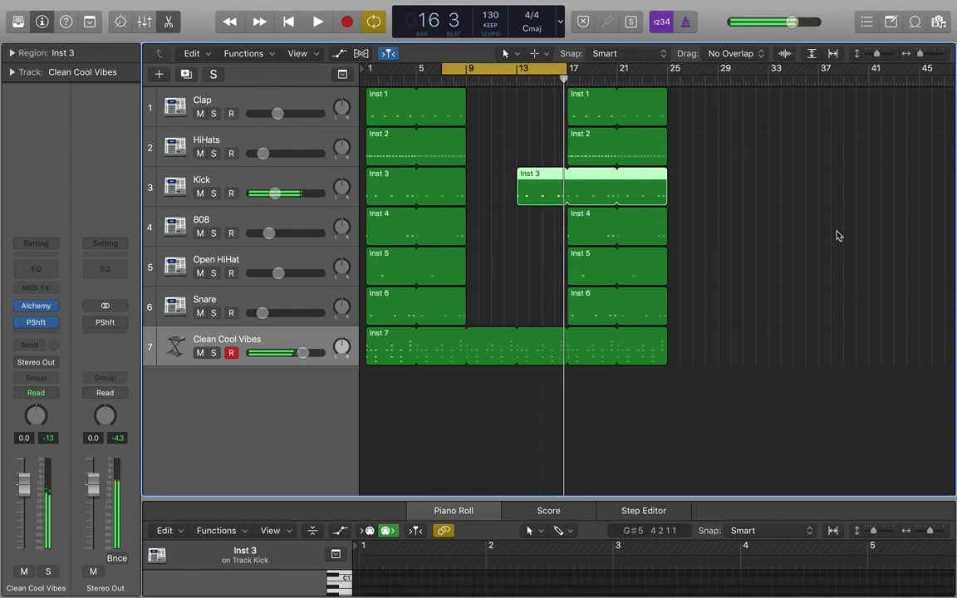
Move the second HiHats region to bar 13 and loop it to bar 25
left_click(582, 156)
left_click_drag(604, 150, 665, 146)
Split the second HiHats region at bar 15 and delete the piece before the split
left_click_drag(563, 79, 543, 80)
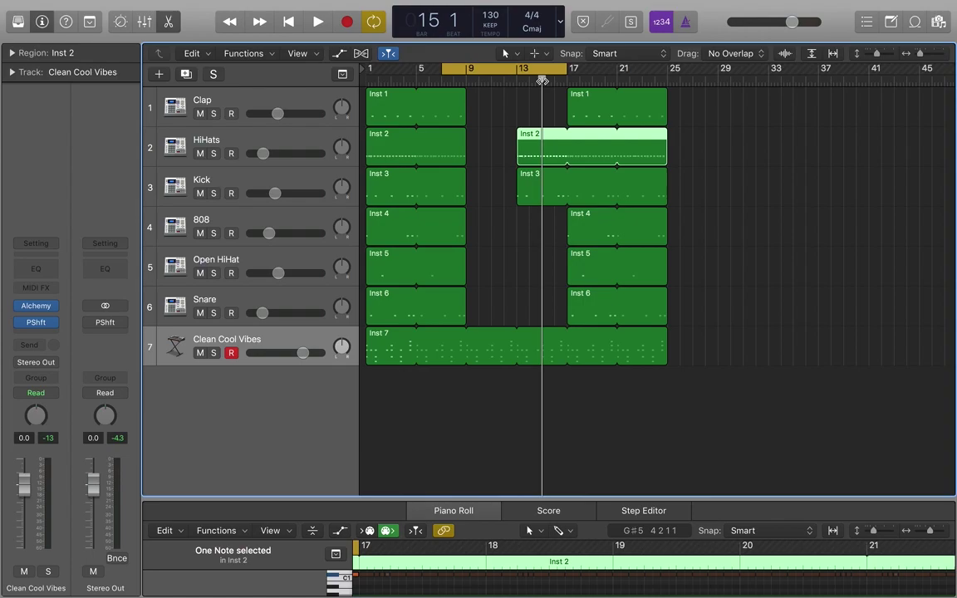
key("super+t")
left_click(531, 138)
key("Delete")
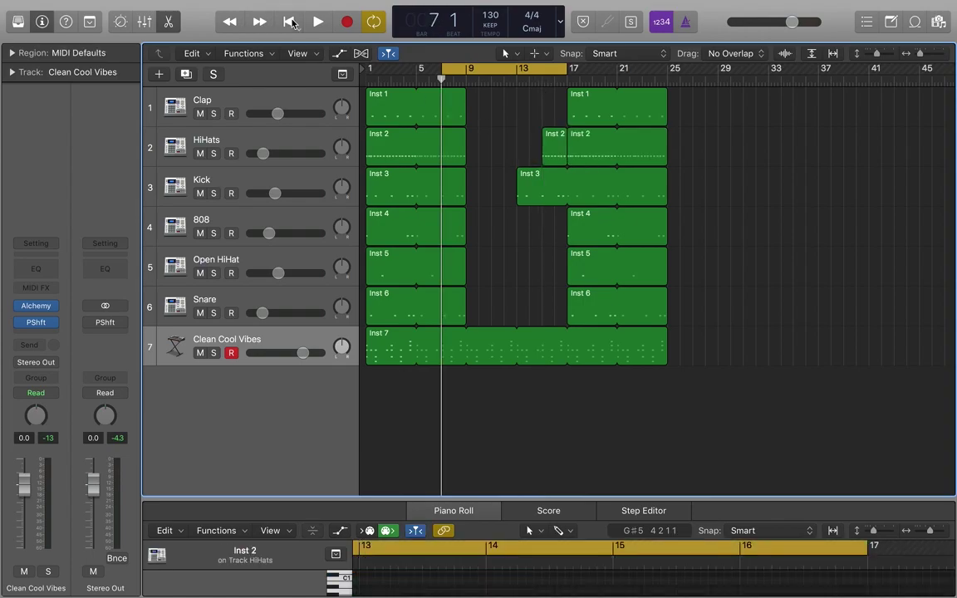
Play the cycle range from bar 7 and slightly lower the Clap and HiHats track volumes
key("space")
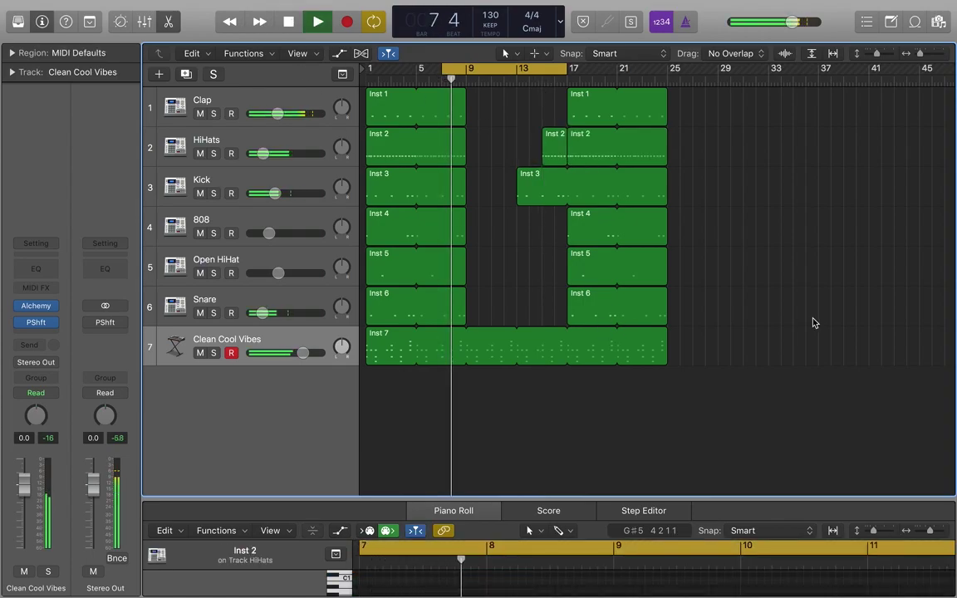
left_click(277, 113)
left_click_drag(277, 113, 271, 113)
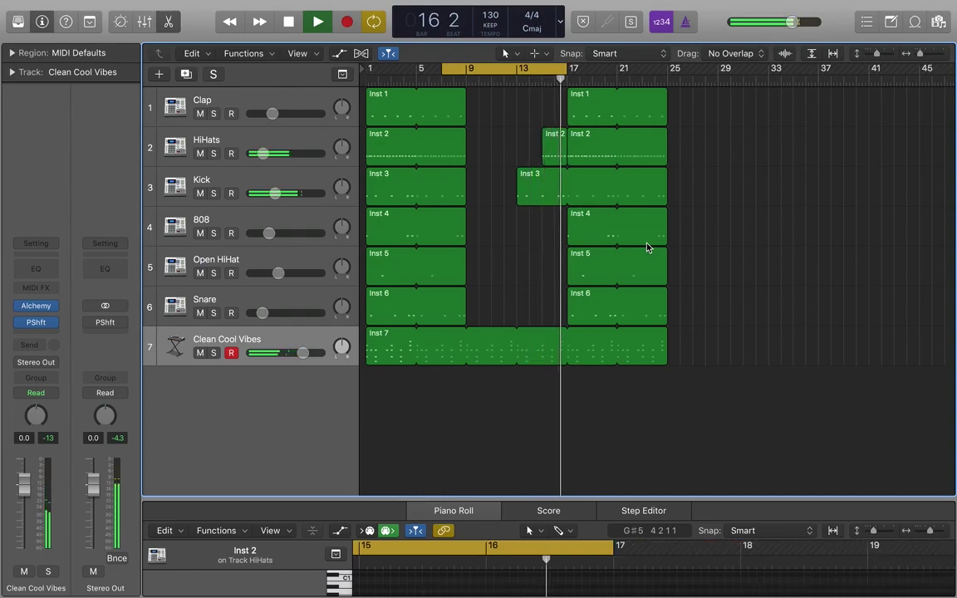
key("space")
left_click(264, 154)
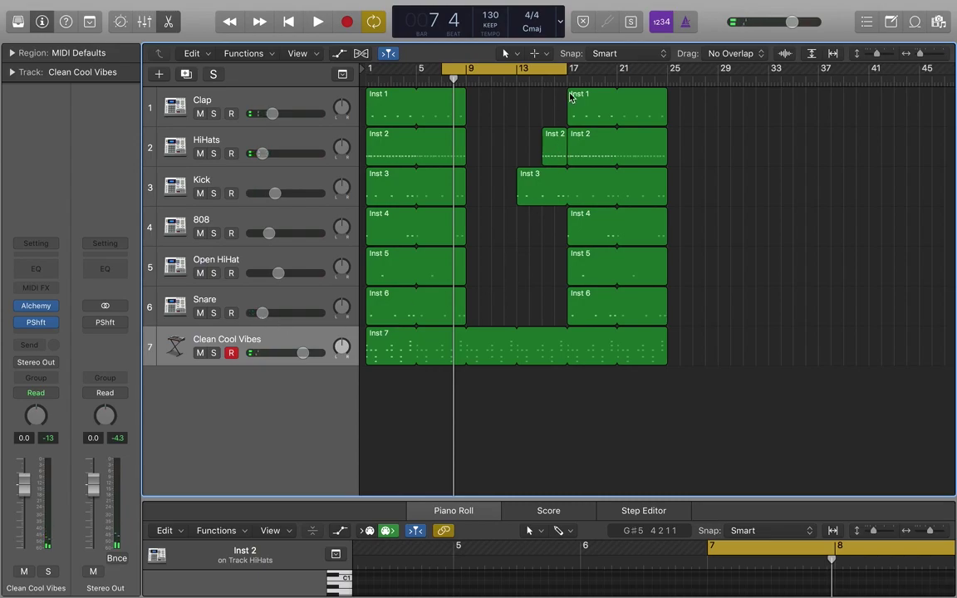
Set the cycle range to bars 13 to 25 and play it briefly
left_click_drag(570, 69, 667, 70)
left_click_drag(446, 69, 519, 81)
key("space")
key("space")
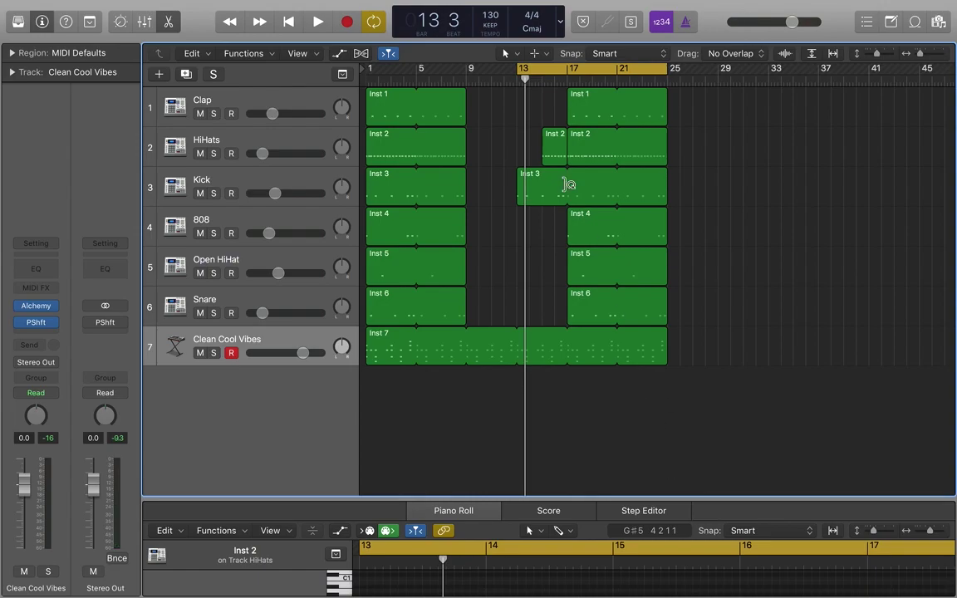
Solo the Snare track, listen to it from bar 17, and remove the solo
left_click(212, 318)
key("space")
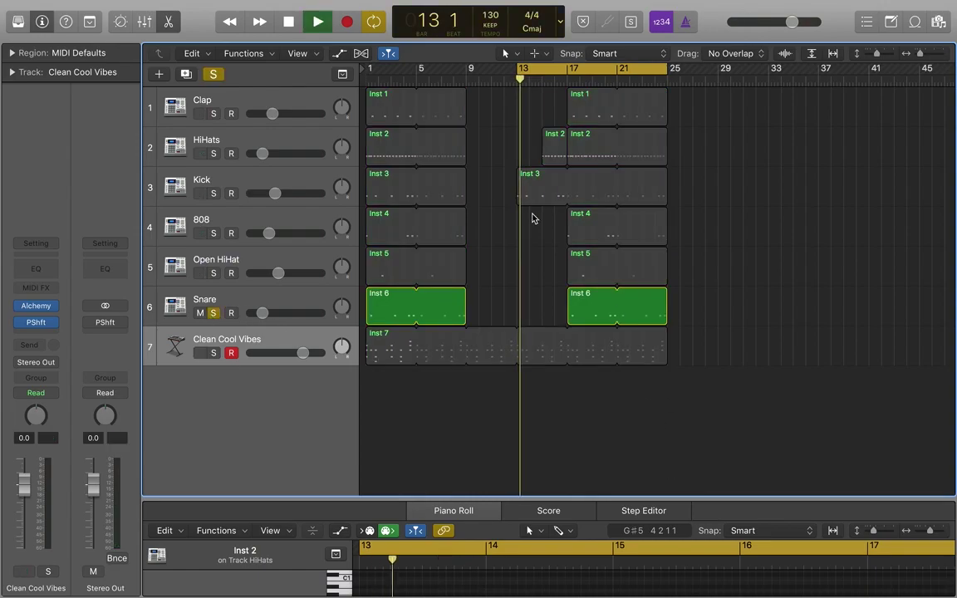
left_click(569, 77)
left_click(569, 79)
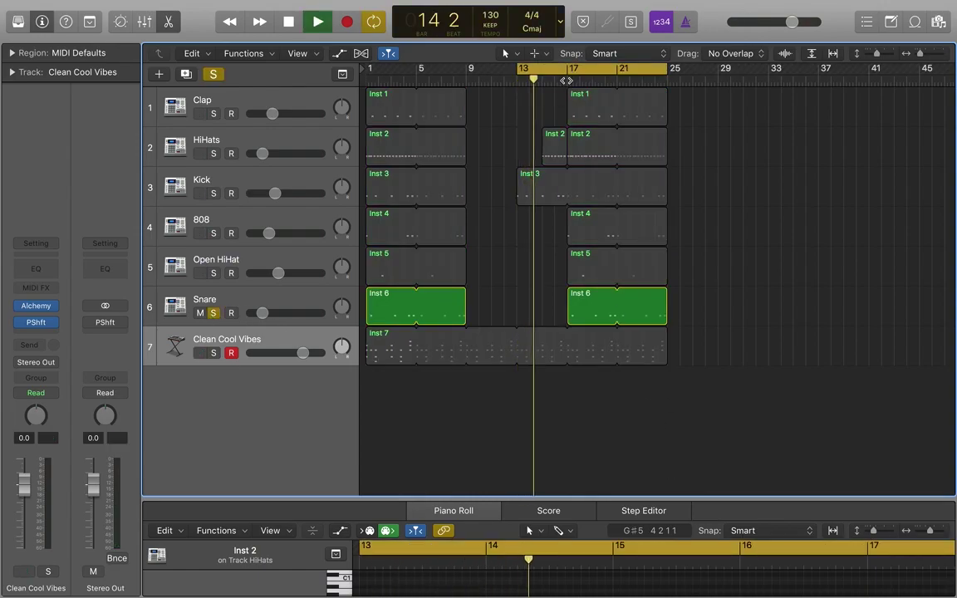
key("space")
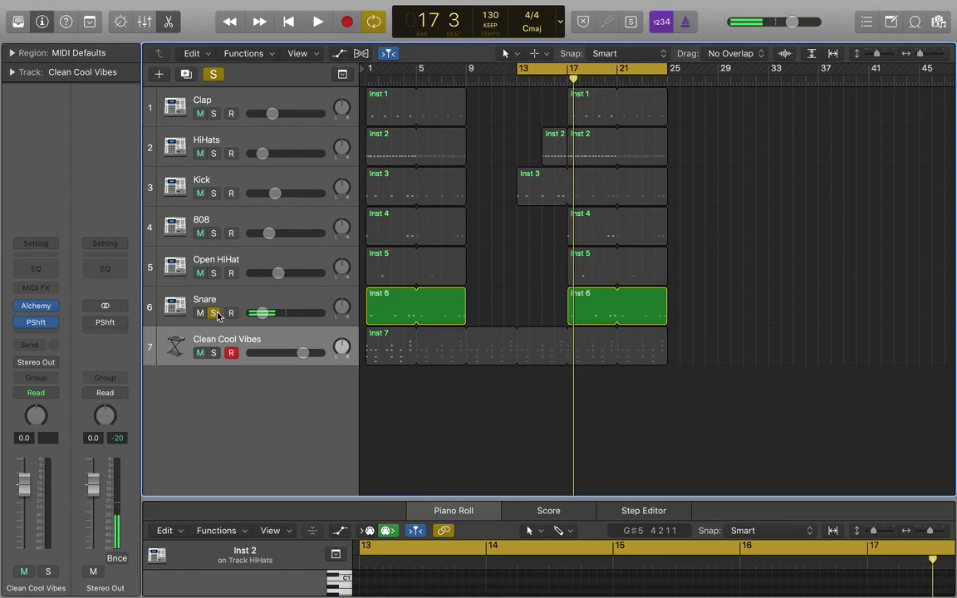
left_click(214, 313)
Move the second 808 region to bar 25 and loop the later Kick, HiHats and Clap regions to bar 33
left_click_drag(587, 216, 692, 229)
left_click_drag(667, 176, 768, 176)
left_click_drag(666, 134, 768, 137)
left_click(634, 110)
left_click_drag(665, 94, 767, 108)
Play the new section and loop the later Open HiHat, Snare and Clean Cool Vibes regions to bar 33
left_click(663, 253)
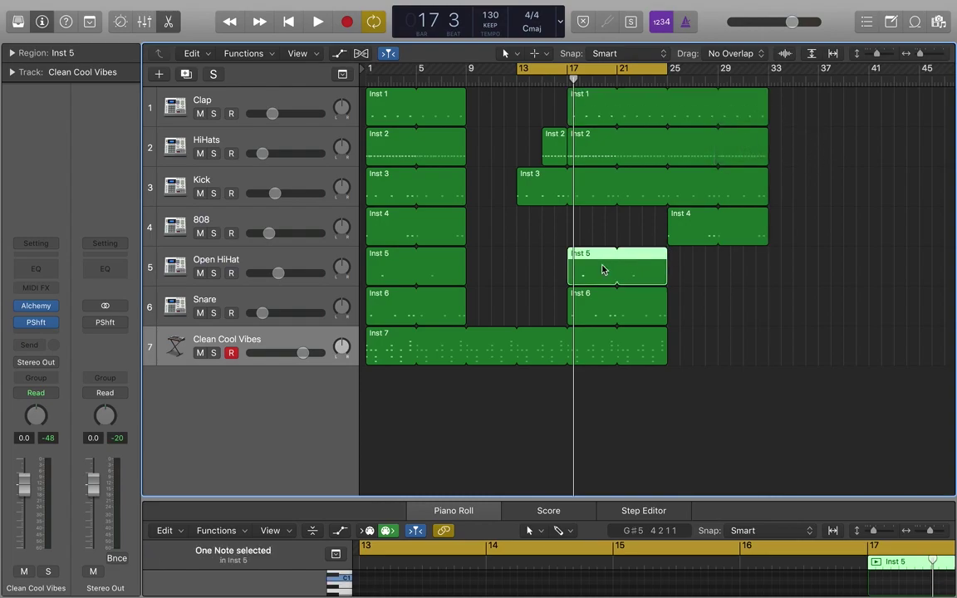
key("space")
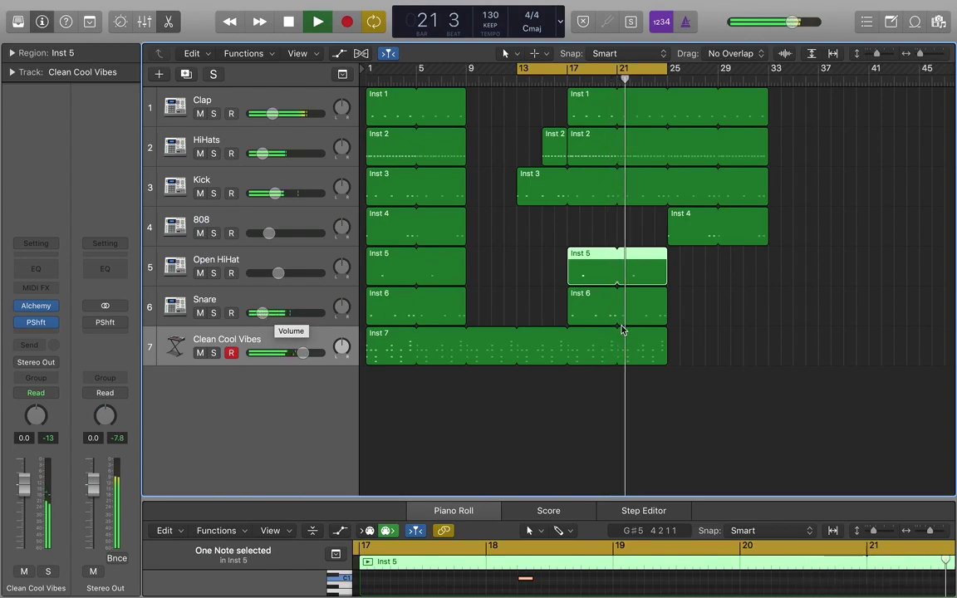
left_click_drag(648, 385, 767, 264)
left_click(568, 79)
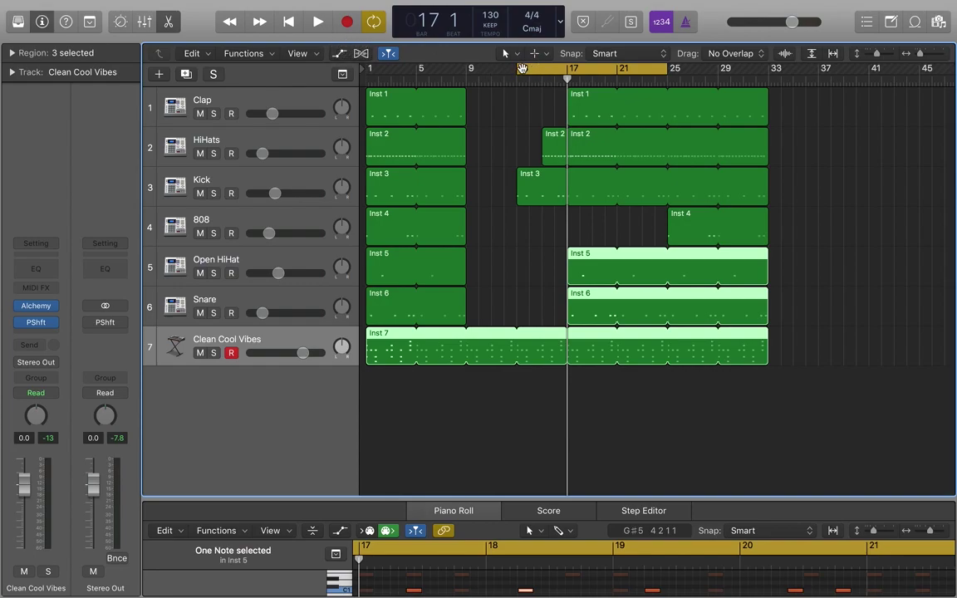
Play the arrangement with the cycle starting at bar 7 and slightly lower the HiHats and Snare track volumes
left_click_drag(523, 68, 441, 98)
key("space")
left_click(789, 416)
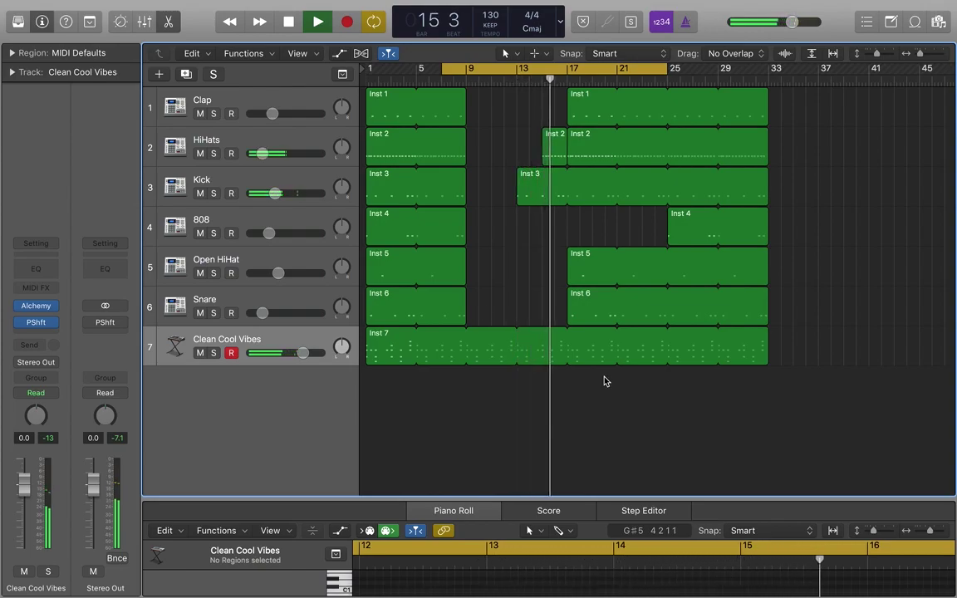
left_click_drag(263, 154, 258, 159)
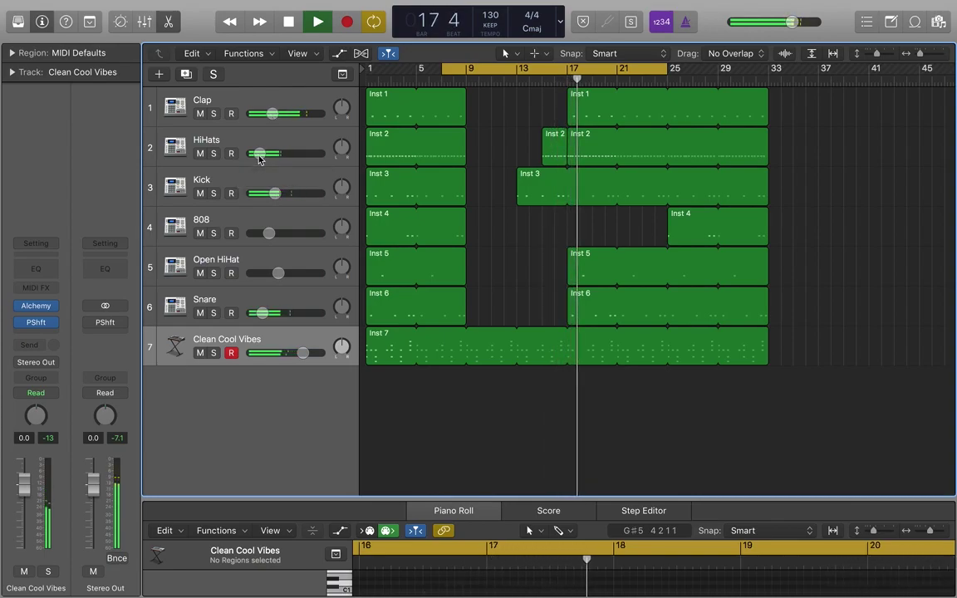
left_click_drag(263, 312, 258, 322)
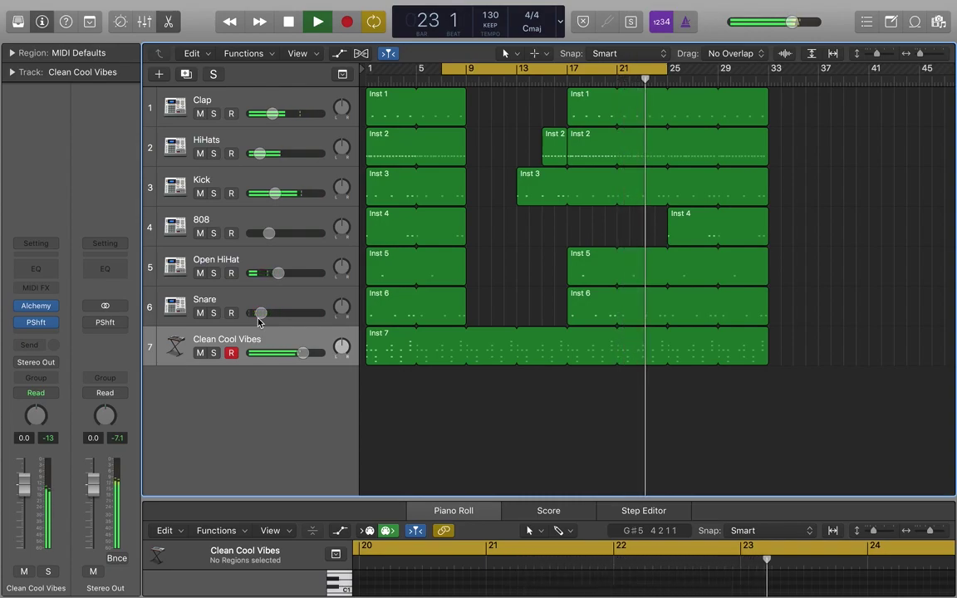
Extend the end of the cycle range to bar 33 and listen to the 808 coming in at bar 25
left_click_drag(667, 71, 770, 93)
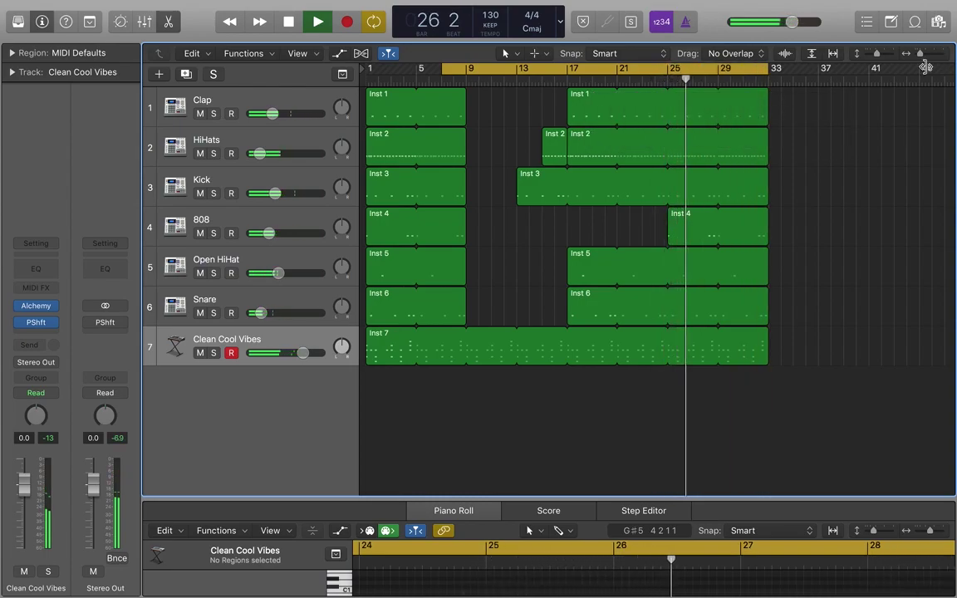
left_click_drag(876, 55, 922, 60)
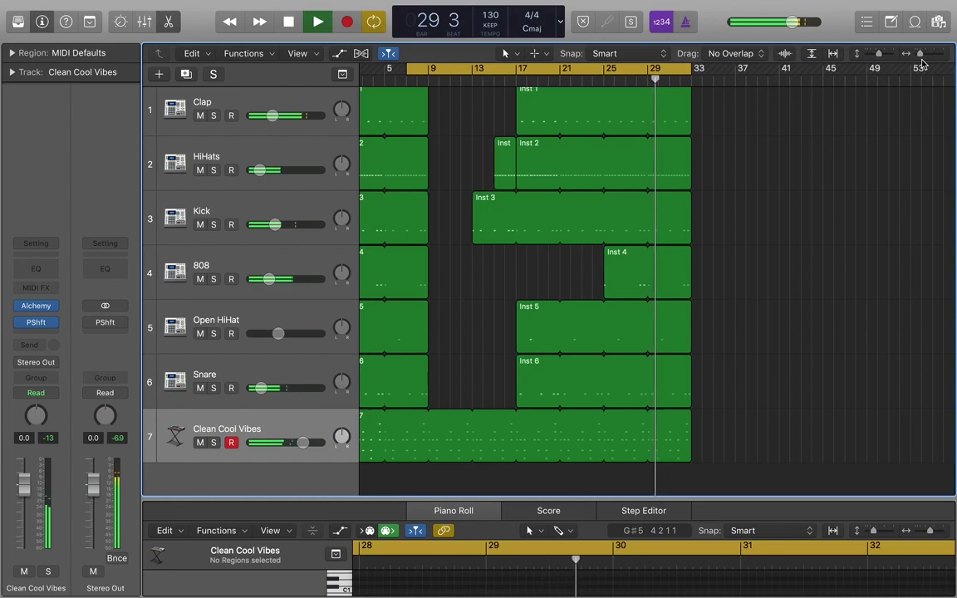
left_click_drag(879, 55, 874, 65)
key("space")
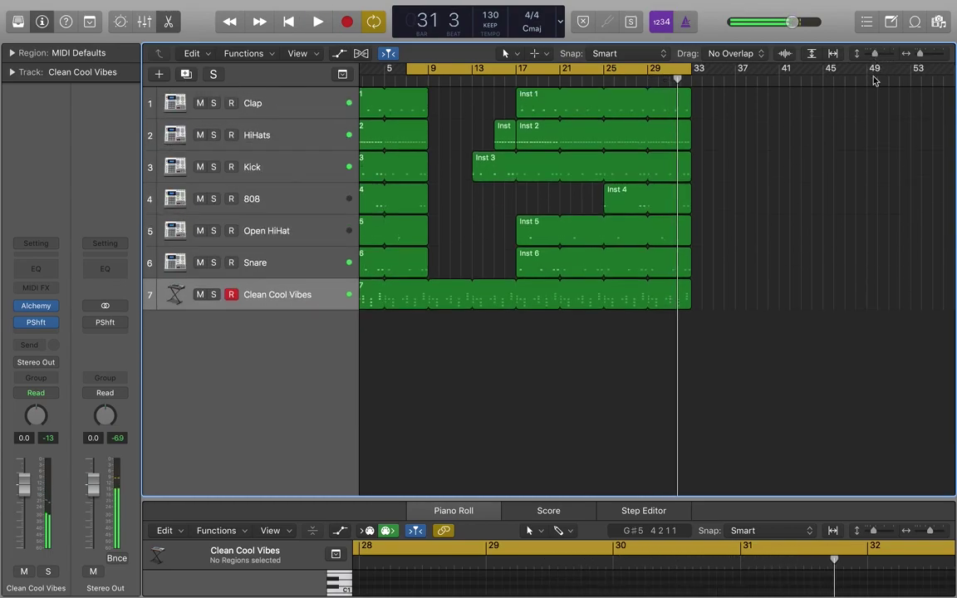
Split the regions on all tracks at bar 25
mouse_move(697, 5)
left_click(606, 85)
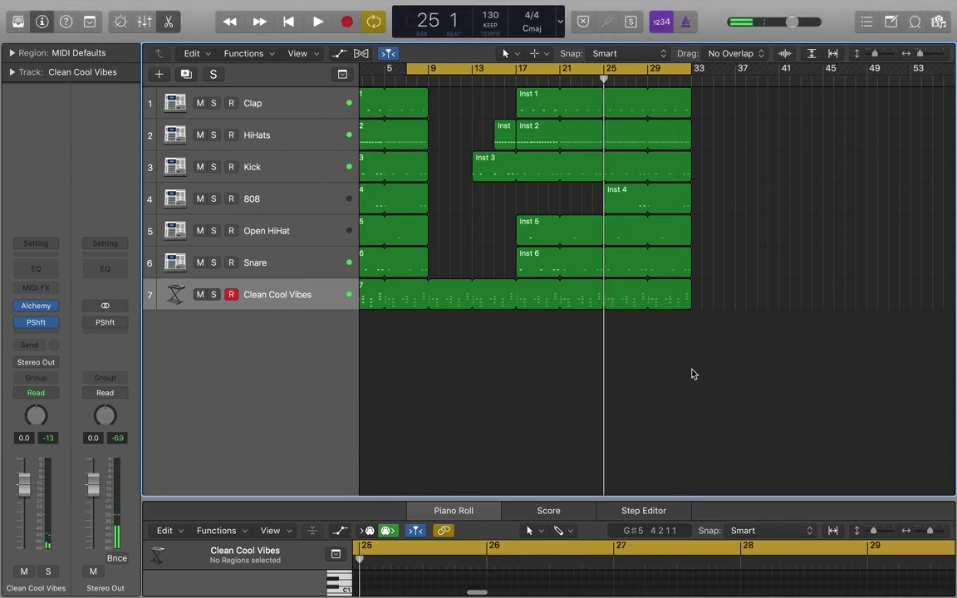
key("super+a")
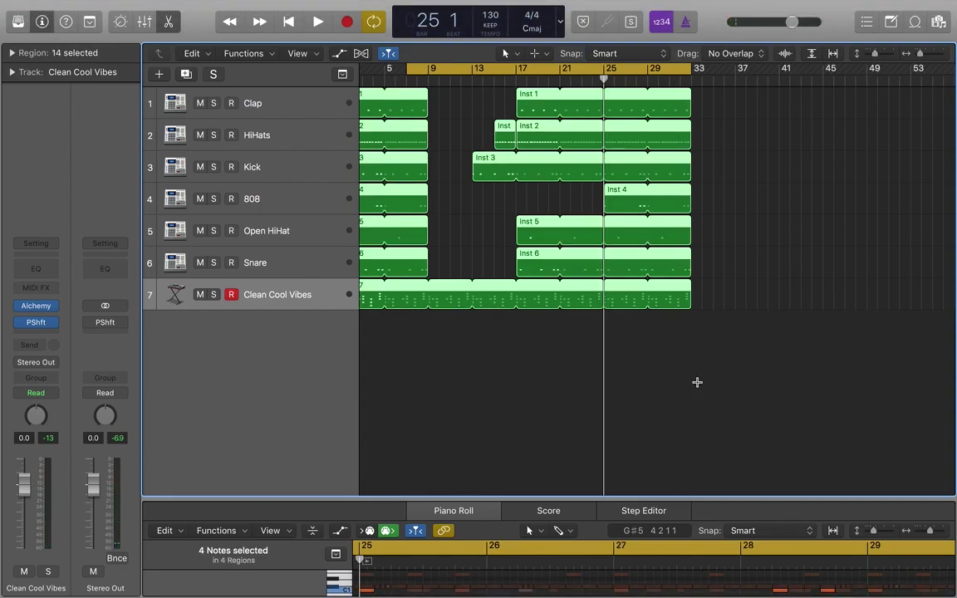
key("super+t")
Loop the regions starting at bar 25 on all tracks to bar 41 and extend the cycle range to match
left_click_drag(673, 356, 615, 88)
left_click_drag(690, 93, 779, 141)
left_click(823, 147)
left_click_drag(686, 73, 779, 69)
Split all regions at bar 32 and delete the pieces between bars 32 and 33
mouse_move(919, 55)
left_mouse_down()
mouse_move(876, 56)
mouse_move(929, 56)
left_mouse_up()
left_click(724, 84)
left_click_drag(796, 80, 744, 89)
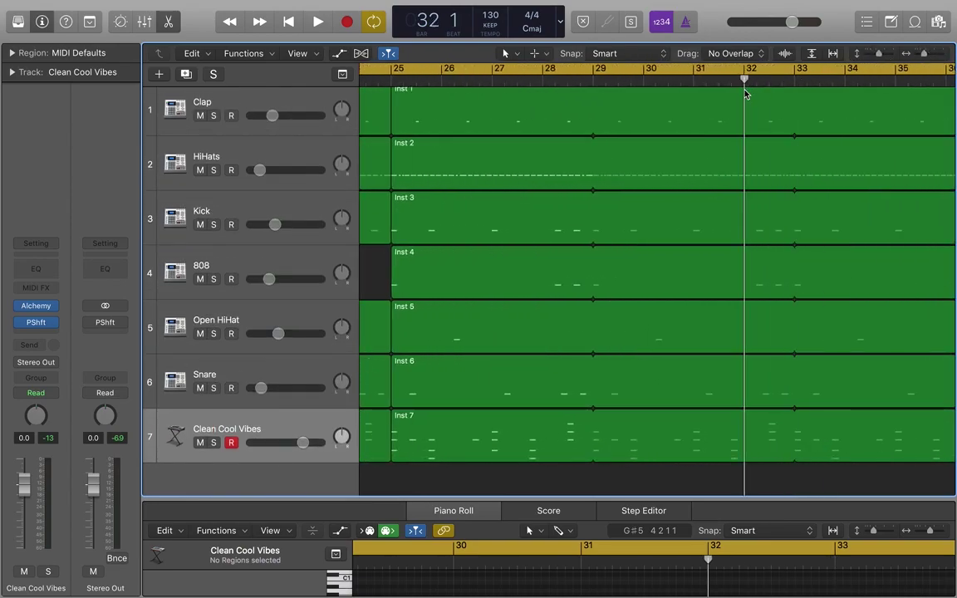
key("super+a")
key("super+t")
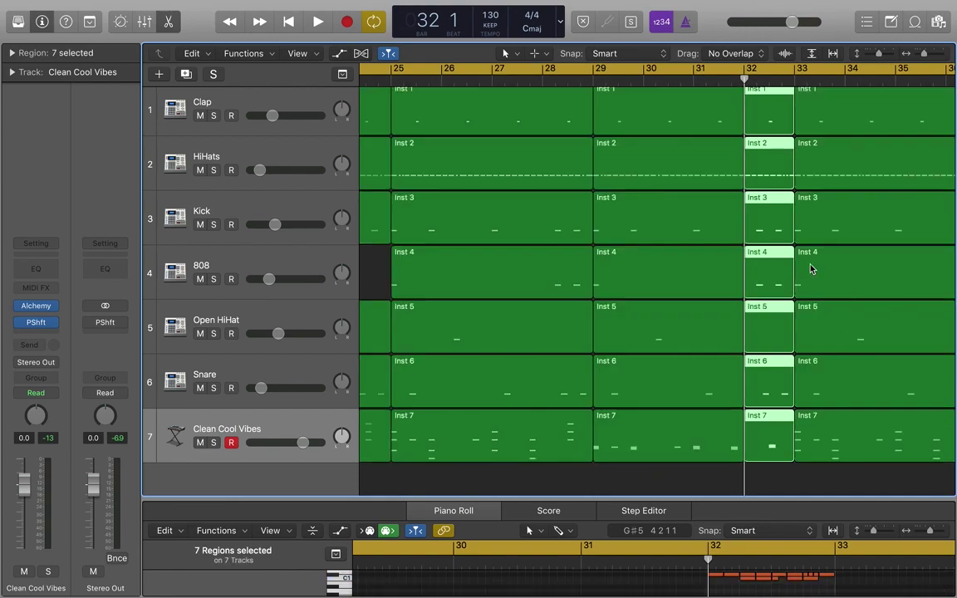
key("Delete")
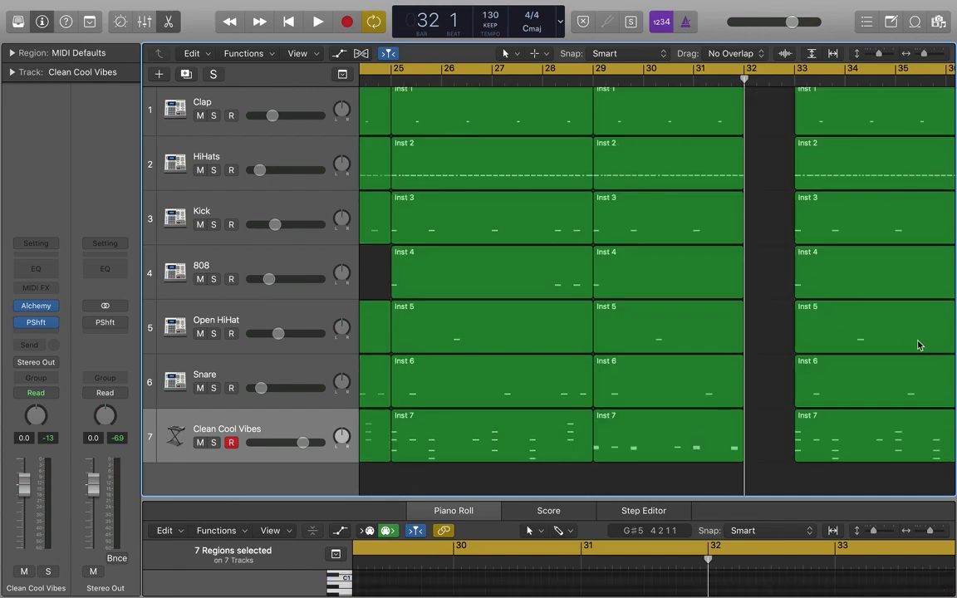
Undo the deletion and the split at bar 32
left_click_drag(879, 54, 871, 55)
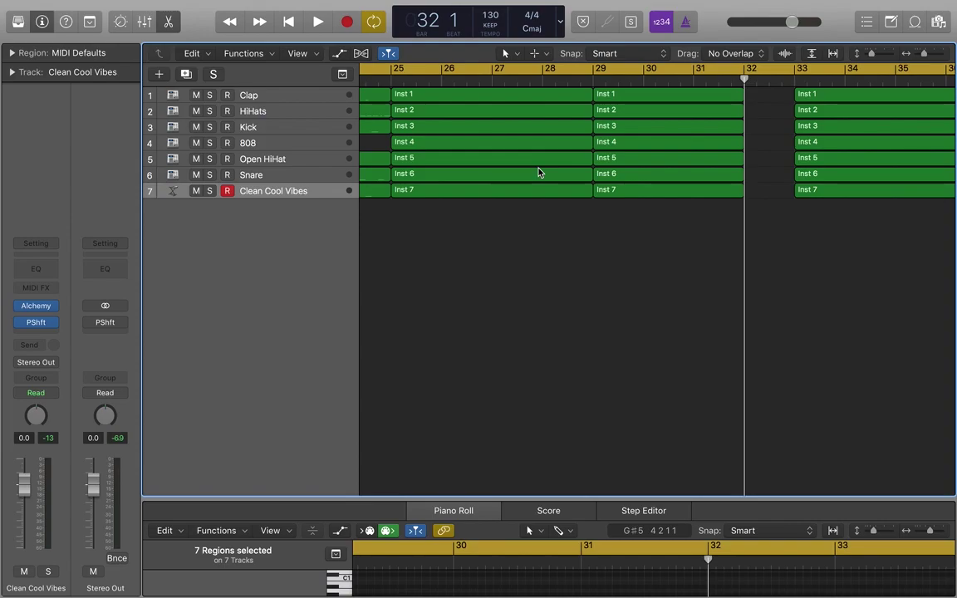
key("super+Left")
key("super+Left")
key("super+Left")
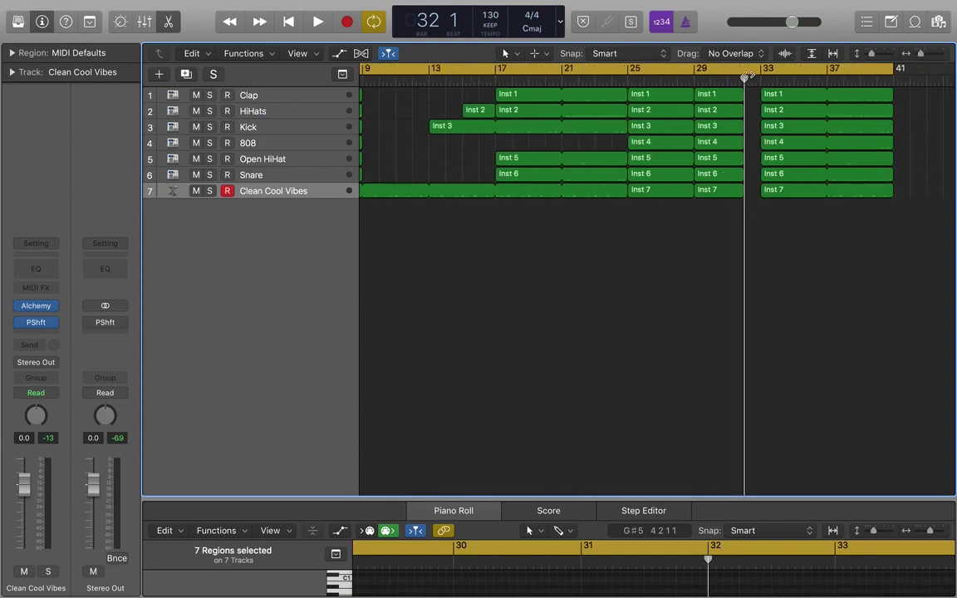
key("super+z")
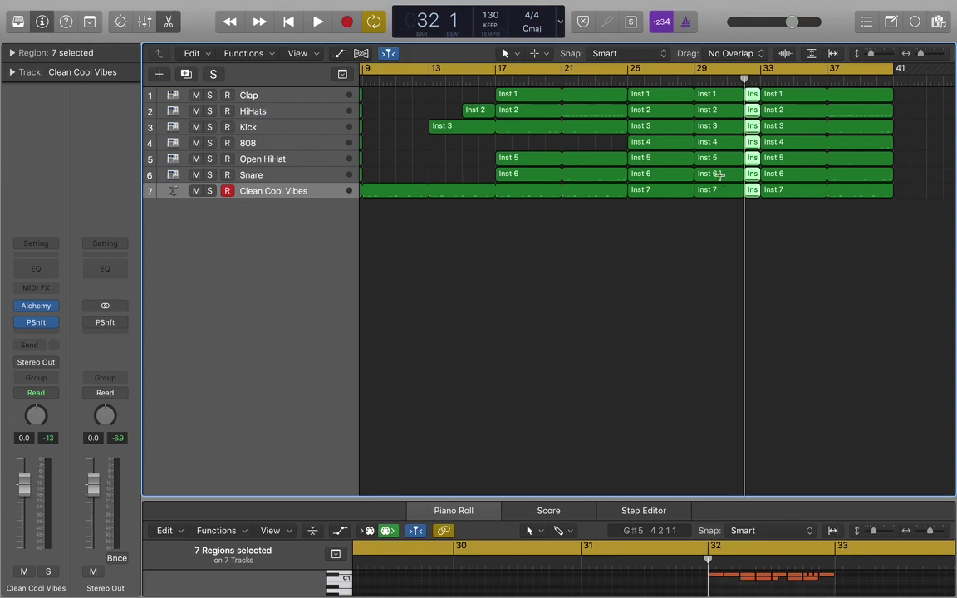
Split all regions at beat 3 of bar 32 and delete the short pieces before bar 33
key("super+a")
left_click_drag(919, 55, 922, 55)
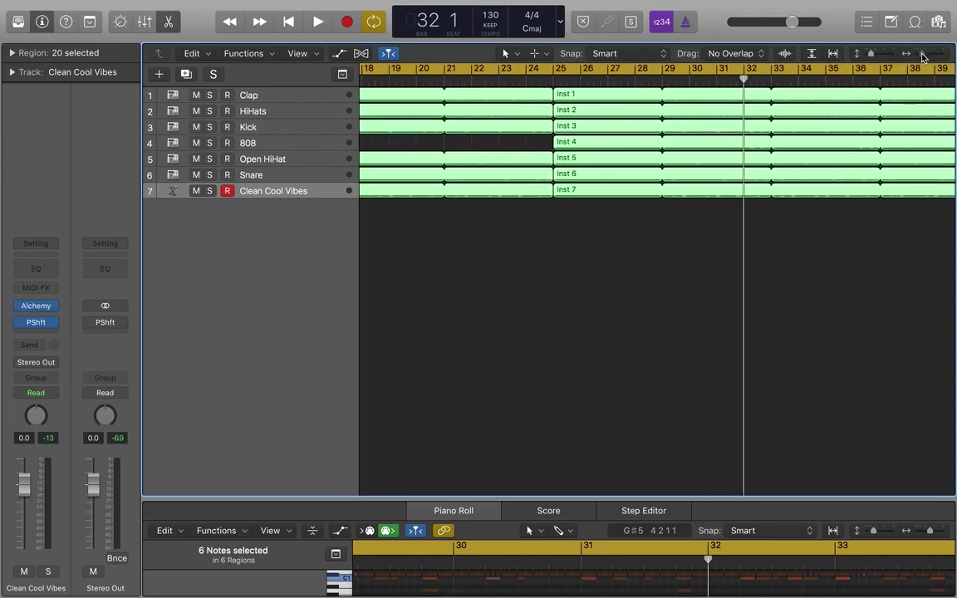
key("space")
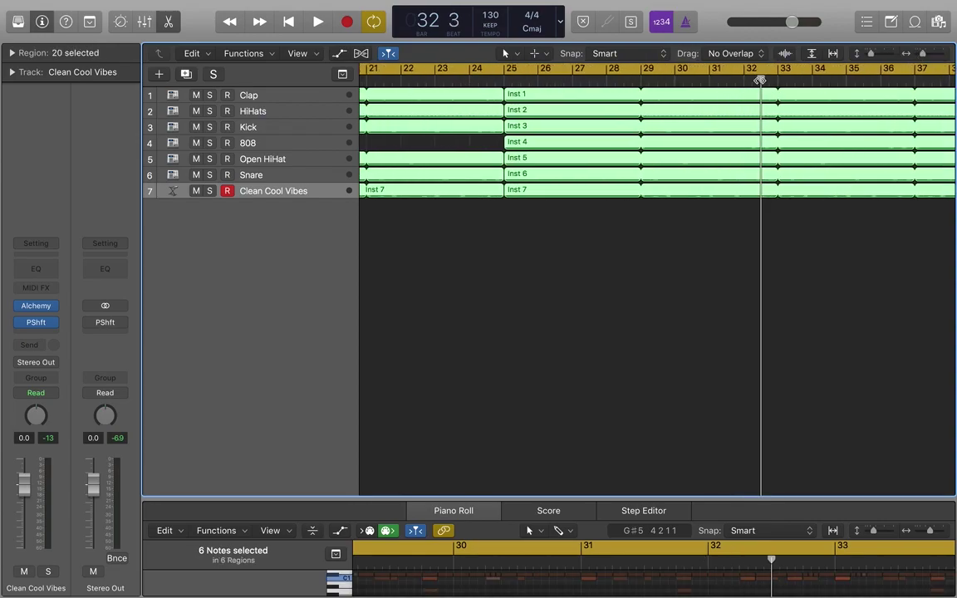
key("super+z")
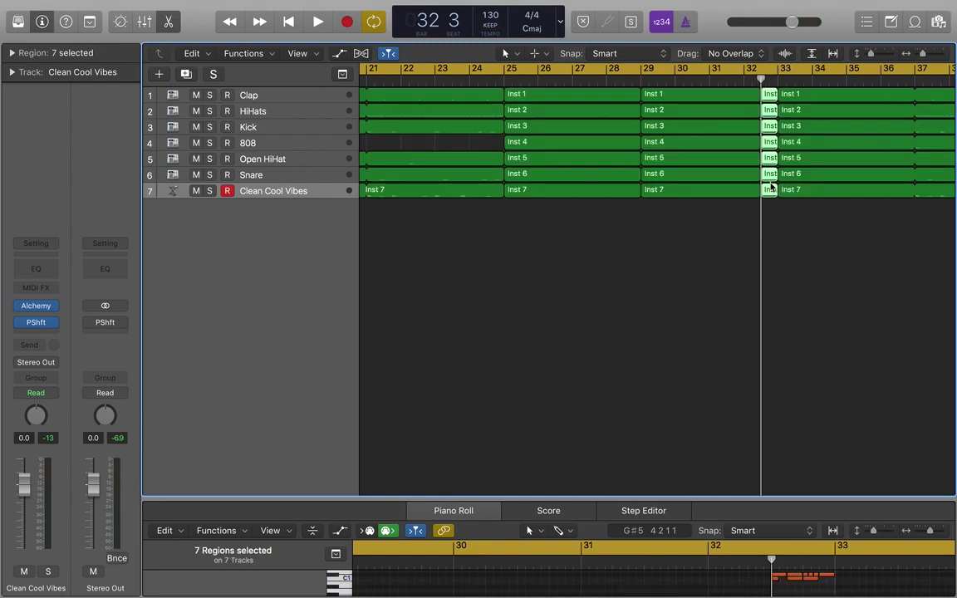
key("Delete")
Start the cycle range at bar 23 and play it to check the pause before bar 33
left_click_drag(922, 55, 919, 55)
left_click_drag(435, 67, 614, 121)
key("space")
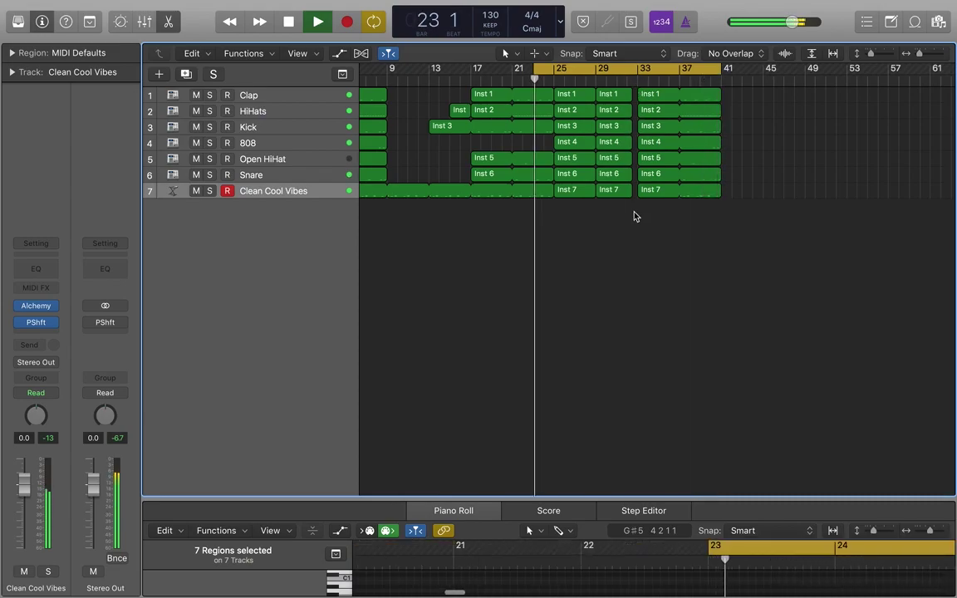
key("space")
Turn off cycle mode and return the playhead to bar 1
left_click(373, 23)
left_click(288, 21)
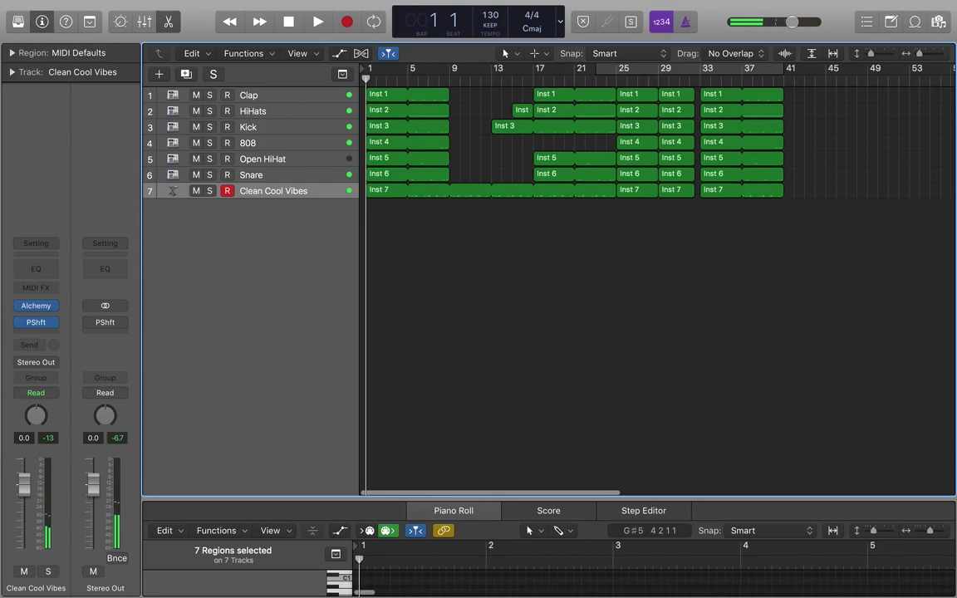
left_click_drag(872, 56, 918, 58)
Try looping the last Clean Cool Vibes region to bar 49, and shorten it back to bar 41
left_click(725, 347)
left_click_drag(741, 332, 817, 356)
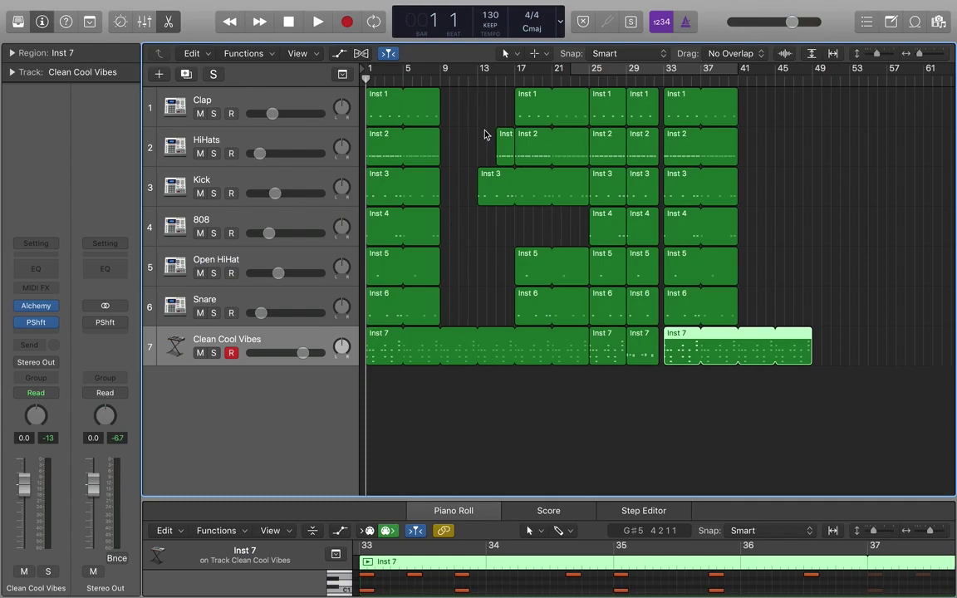
left_click(736, 331)
left_click(688, 416)
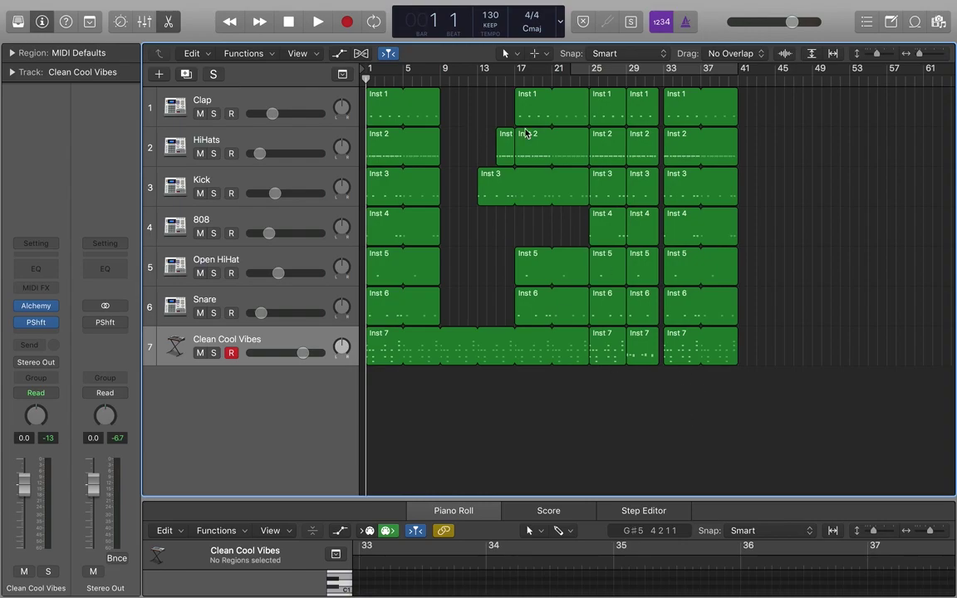
Split the Clean Cool Vibes region at bar 9
left_click(447, 75)
key("super+a")
key("super+t")
left_click(463, 397)
Copy the regions between bars 9 and 25 on all tracks and paste them at bar 41
left_click(462, 87)
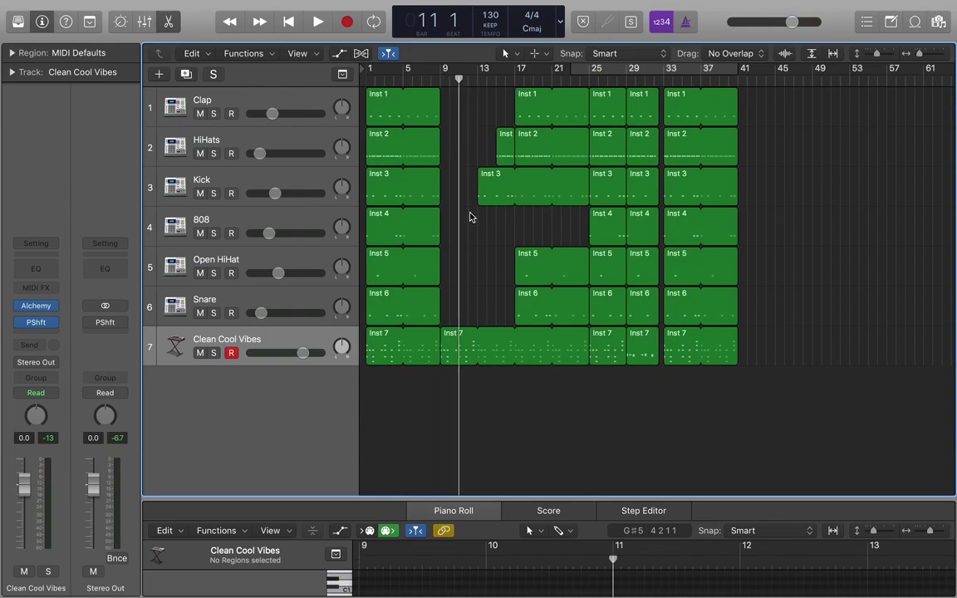
left_click_drag(459, 396, 540, 75)
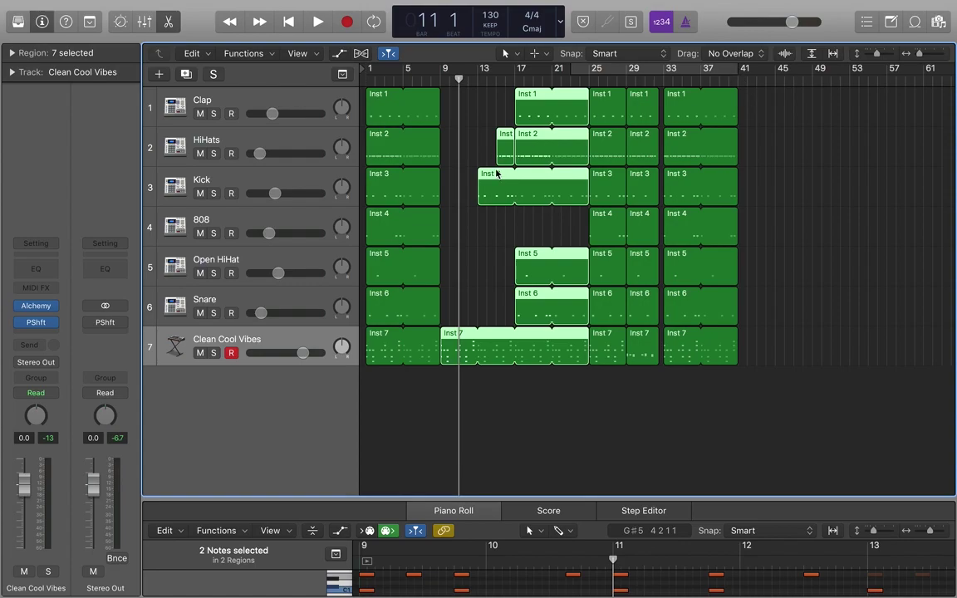
left_click(738, 80)
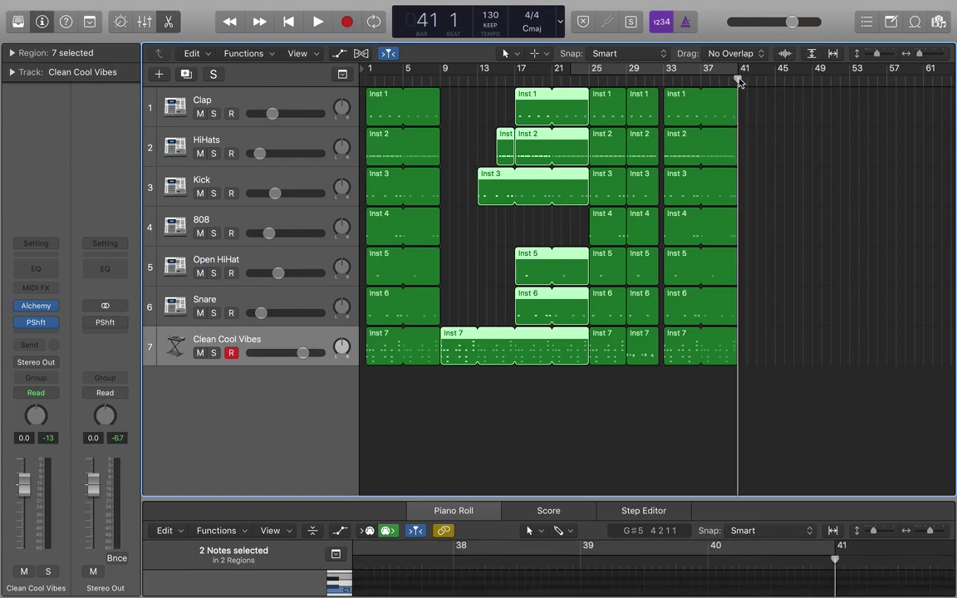
key("super+v")
left_click(864, 432)
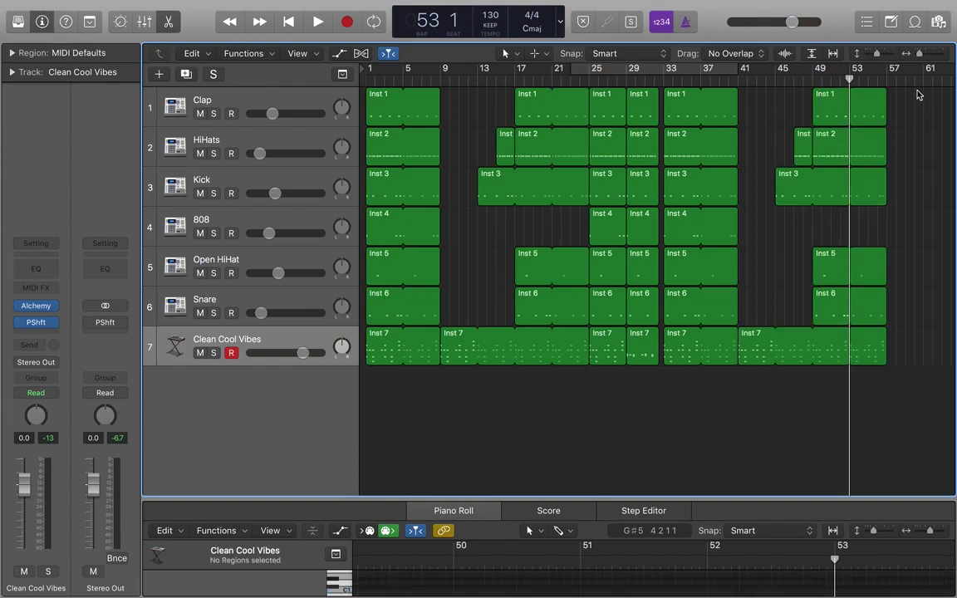
Copy the regions between bars 25 and 41 on all tracks and paste them at bar 57
left_click(287, 22)
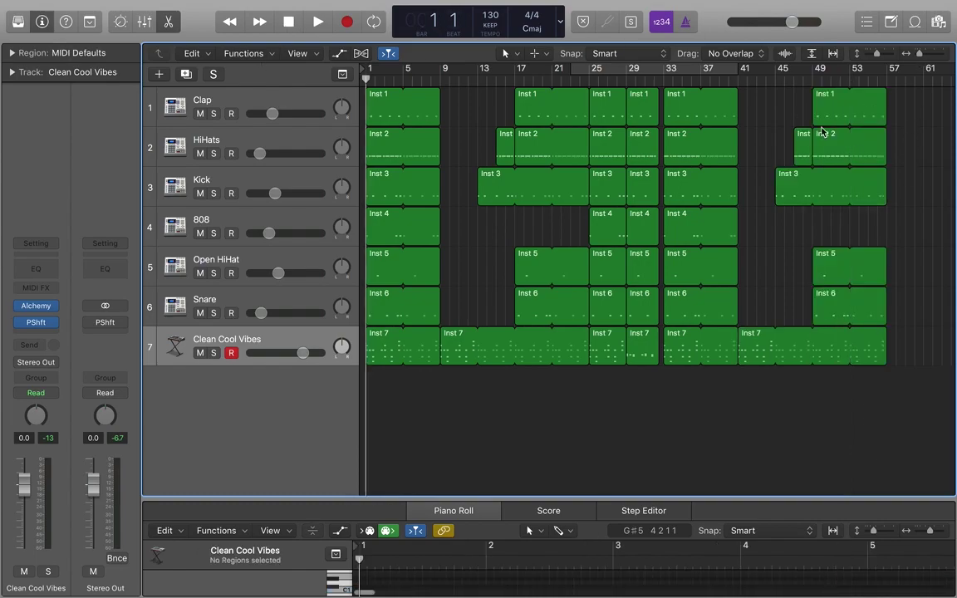
left_click_drag(919, 54, 918, 59)
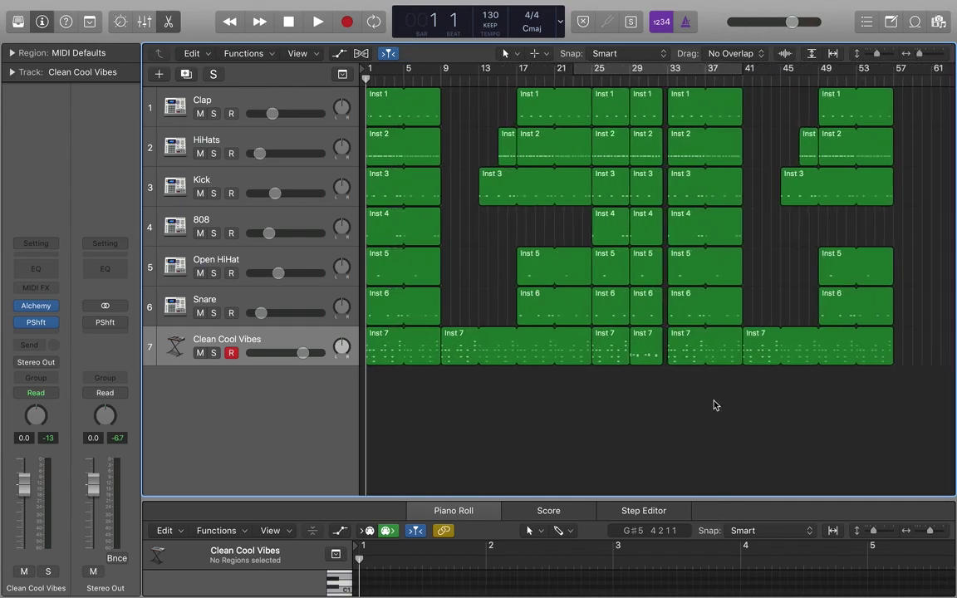
left_click_drag(718, 380, 623, 92)
left_click(891, 80)
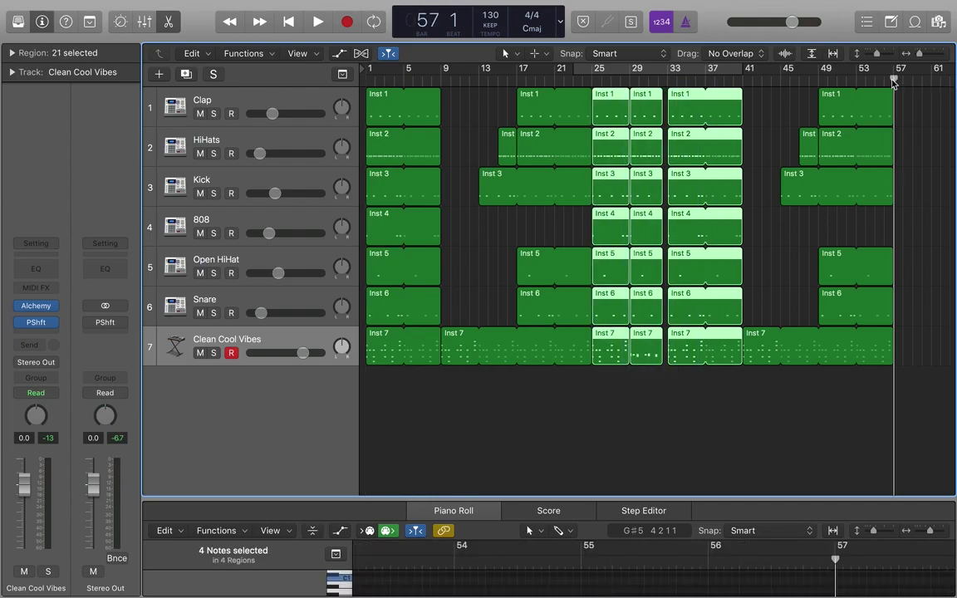
key("super+c")
key("super+v")
left_click(926, 218)
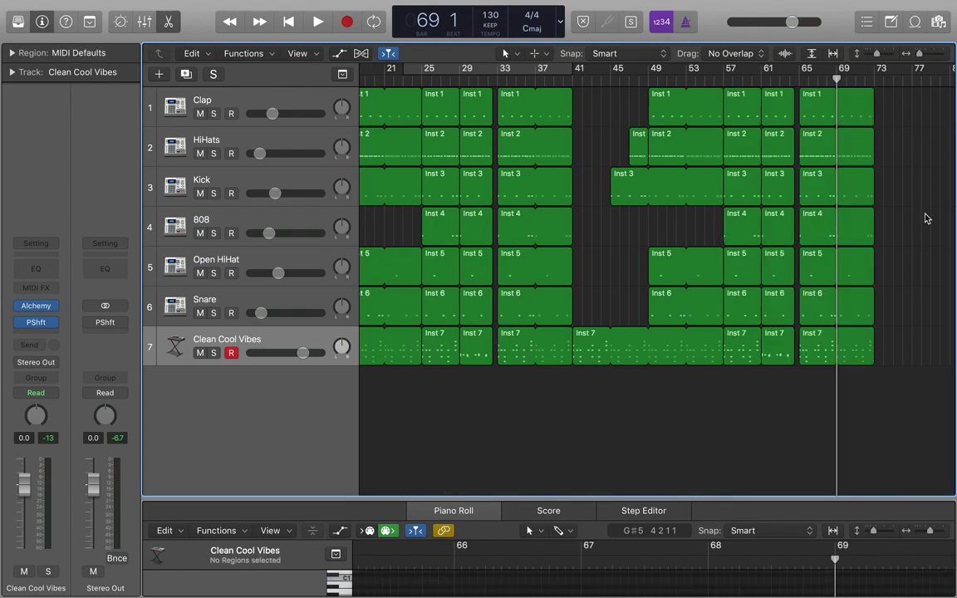
Return the playhead to bar 1 and loop the last HiHats region to bar 77
left_click_drag(874, 55, 915, 60)
left_click(292, 19)
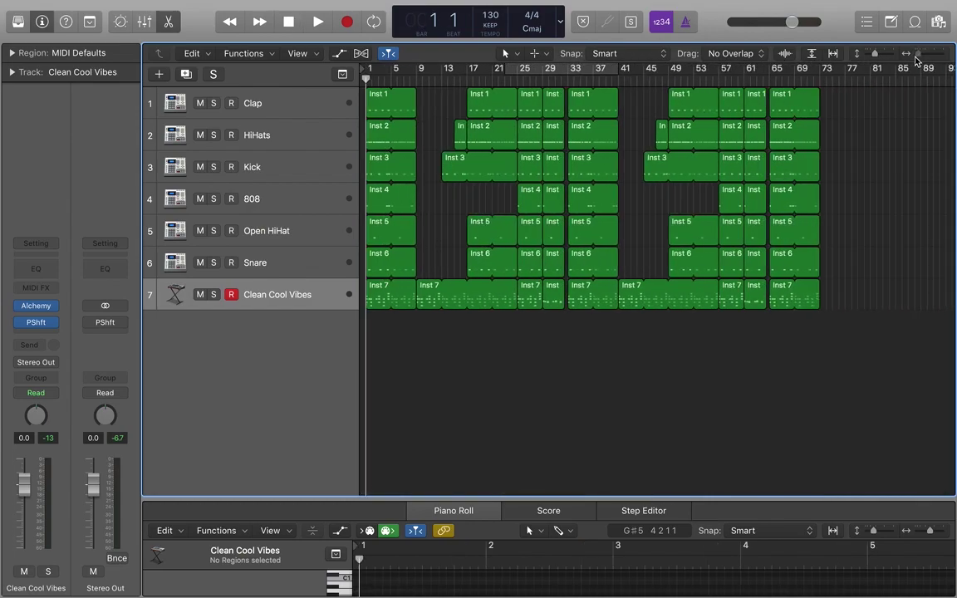
left_click(814, 128)
left_click_drag(824, 128, 850, 143)
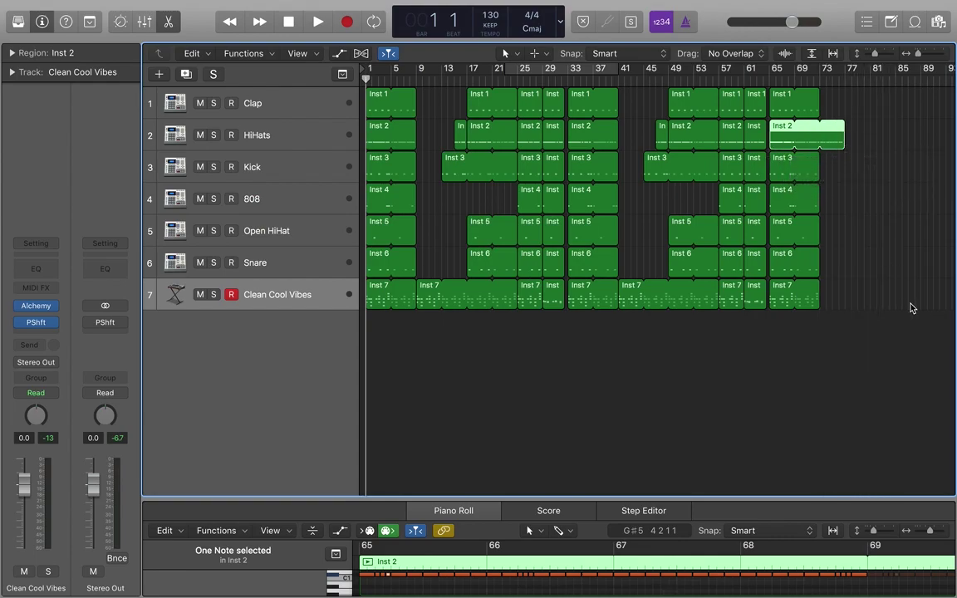
Loop the last 808 region past bar 73 and trim it to end at bar 75
left_click_drag(919, 56, 923, 60)
key("super+Left")
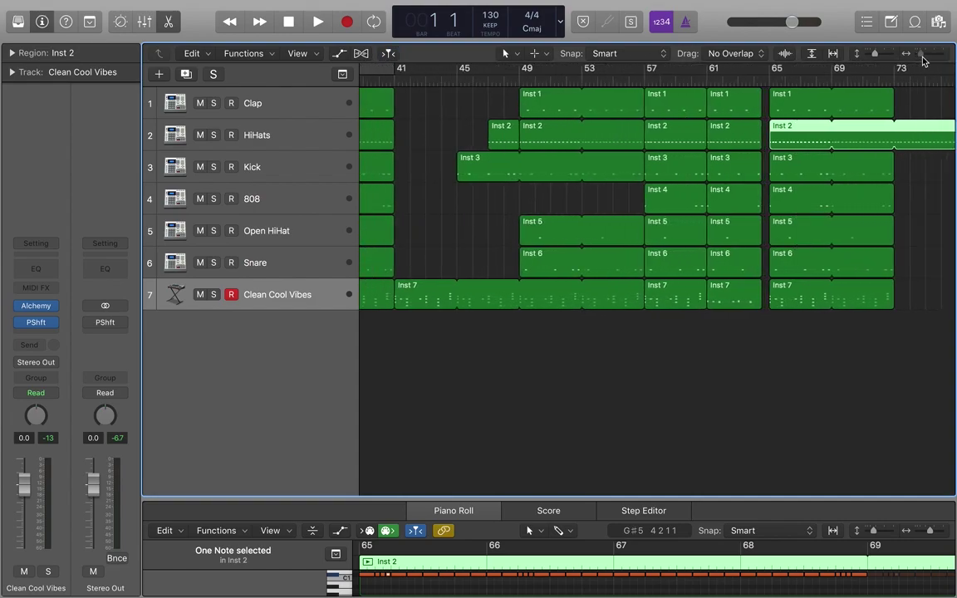
key("super+Left")
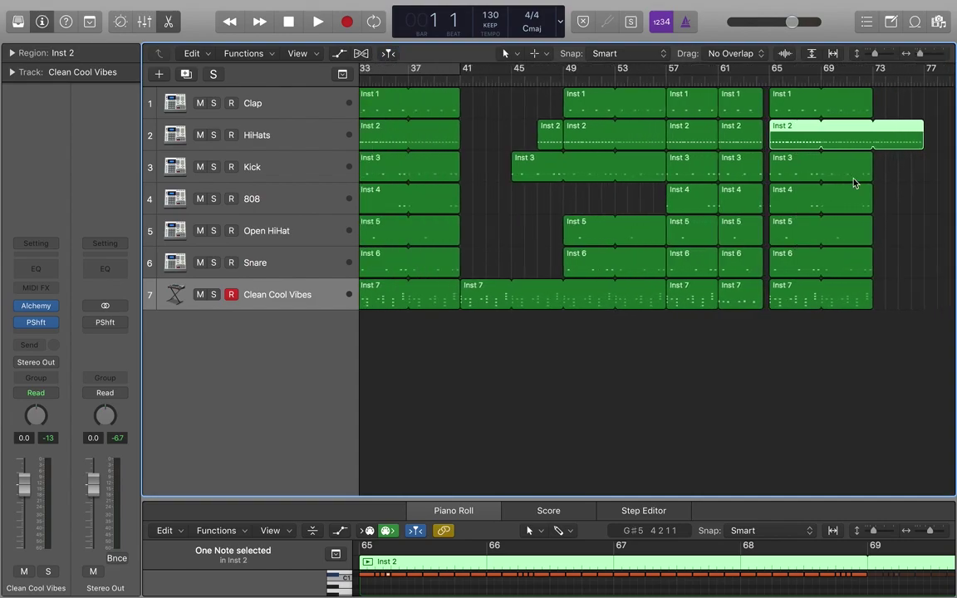
left_click(842, 204)
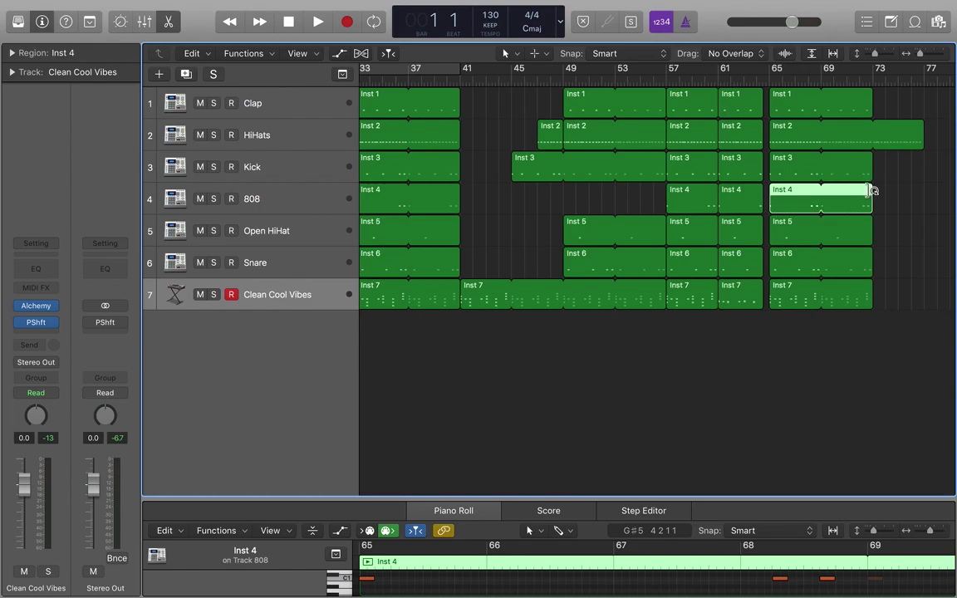
left_click_drag(872, 191, 797, 206)
left_click(774, 81)
left_click(919, 42)
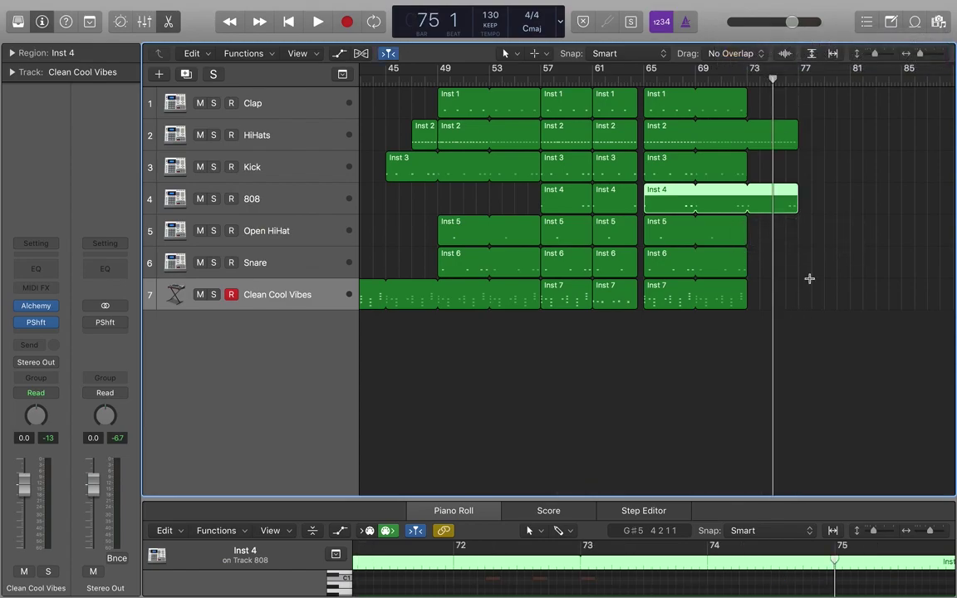
key("super+t")
key("Delete")
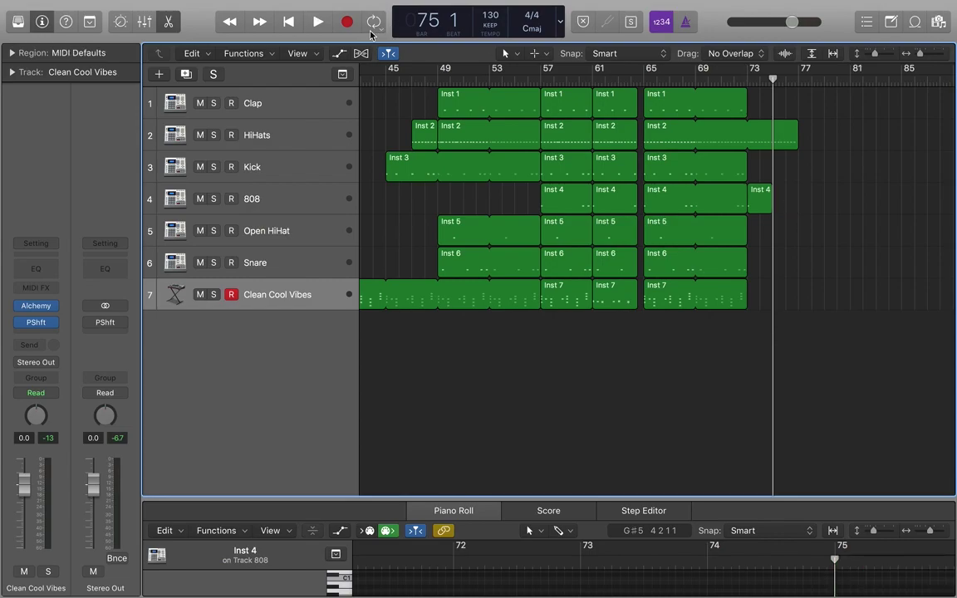
Turn on cycle mode over bars 57 to 81 and play back the track's ending
left_click_drag(921, 56, 918, 56)
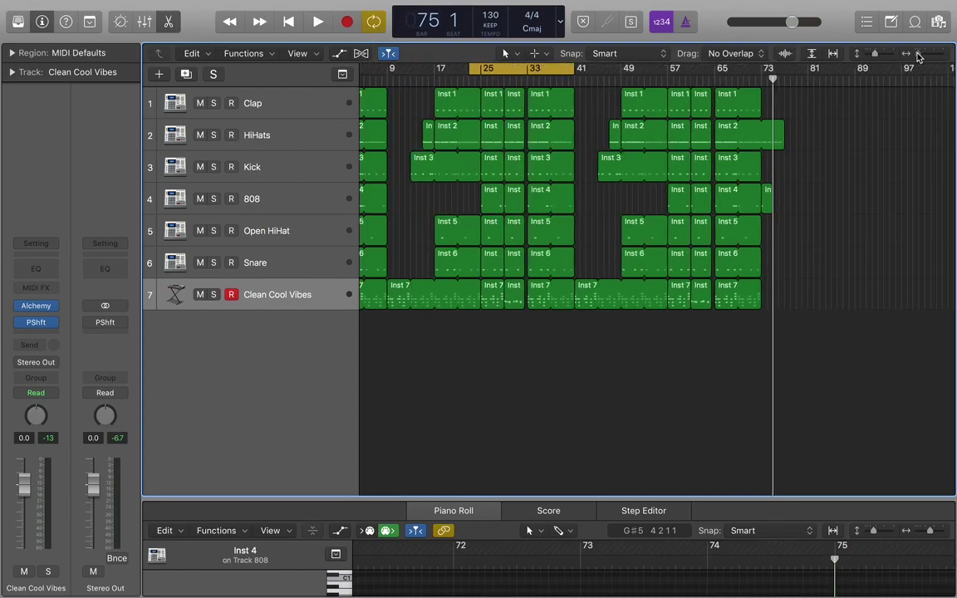
left_click(469, 81)
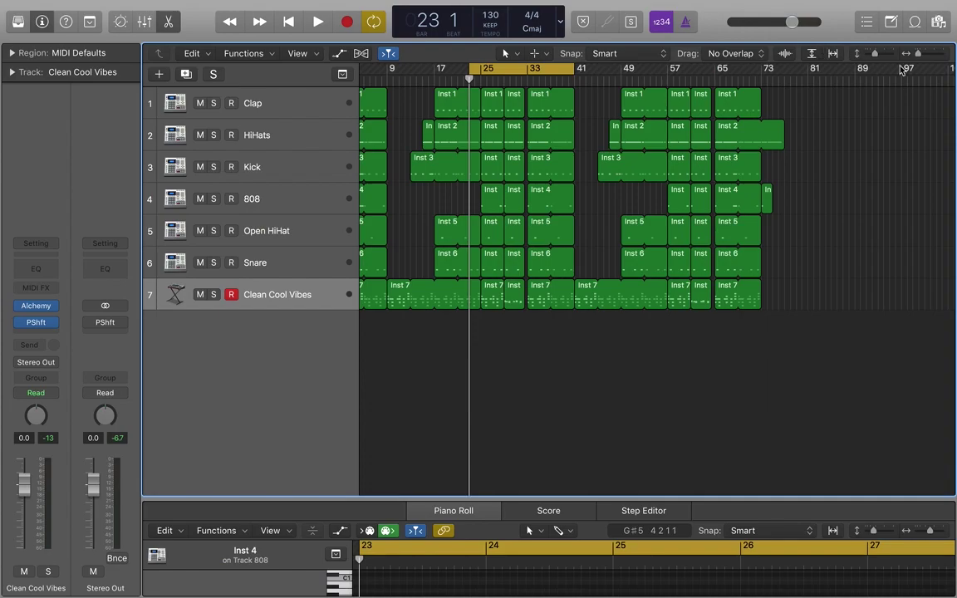
left_click_drag(918, 56, 914, 56)
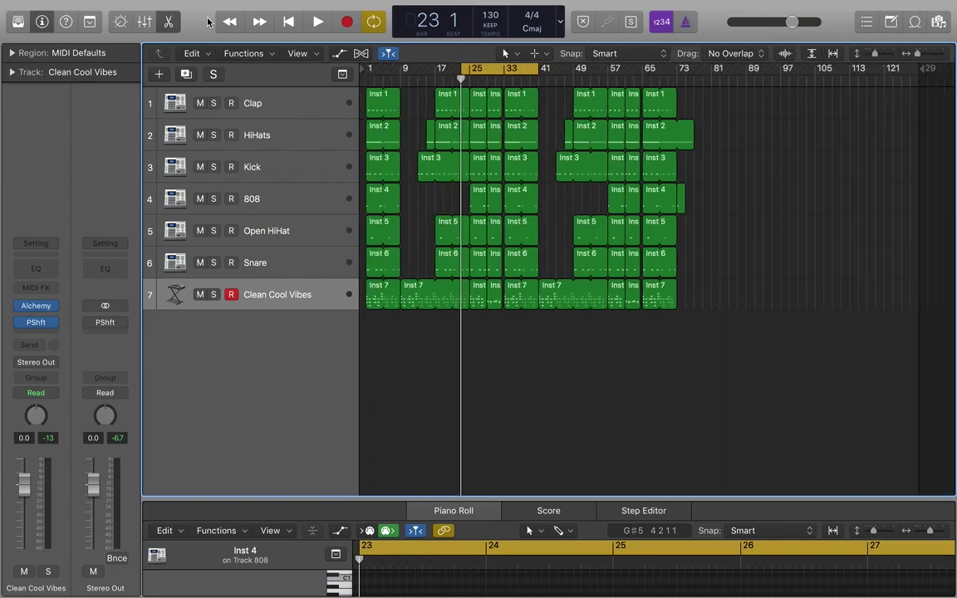
left_click(286, 22)
left_click_drag(488, 75, 709, 72)
key("space")
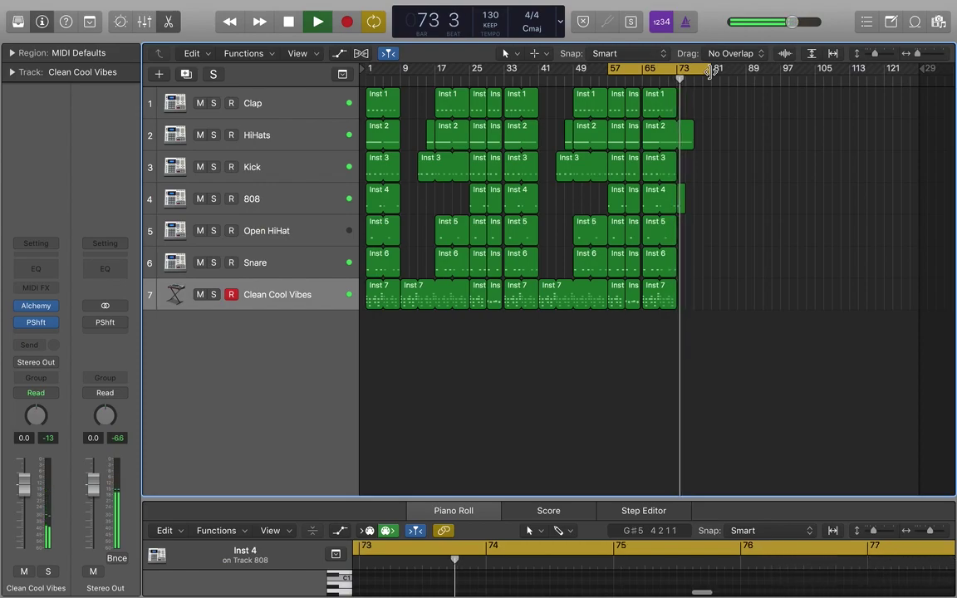
Delete the short looped 808 region after bar 73 and stop playback
left_click(679, 213, "super")
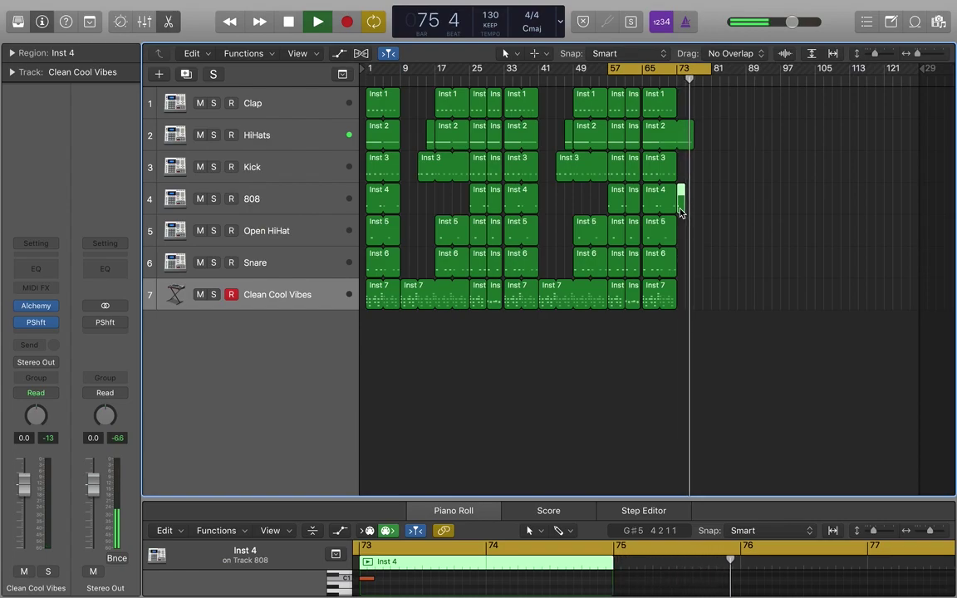
key("Delete")
key("space")
Set the cycle range to span bars 1 to 77 and return the playhead to bar 1
left_click_drag(708, 67, 696, 66)
left_click(290, 23)
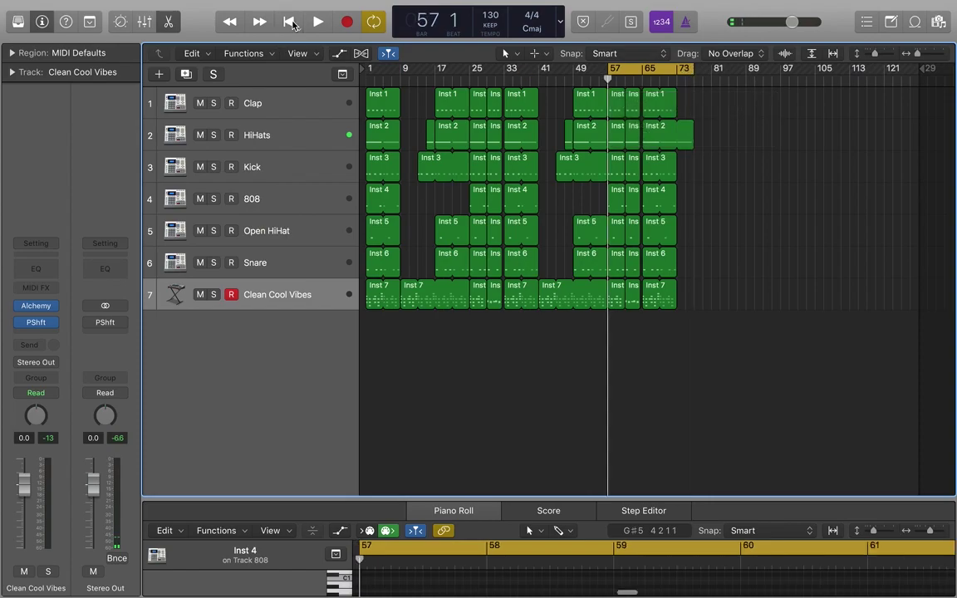
key("super+Up")
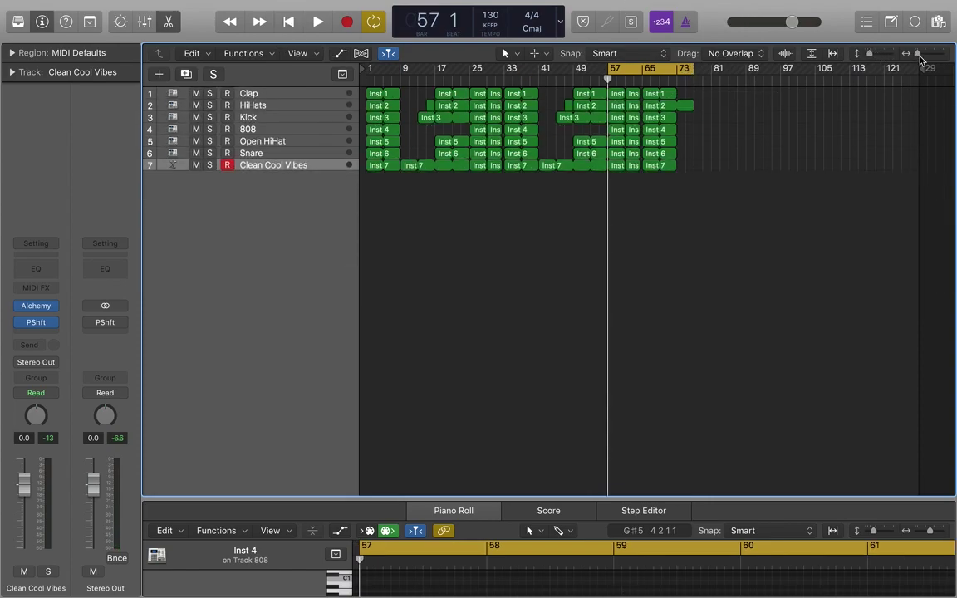
left_click_drag(609, 68, 366, 68)
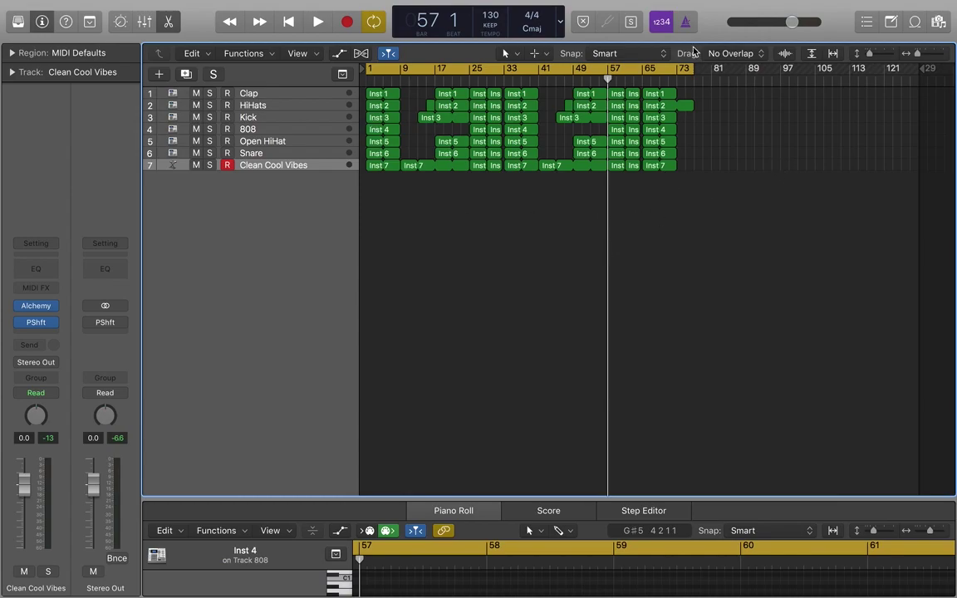
left_click_drag(619, 83, 602, 153)
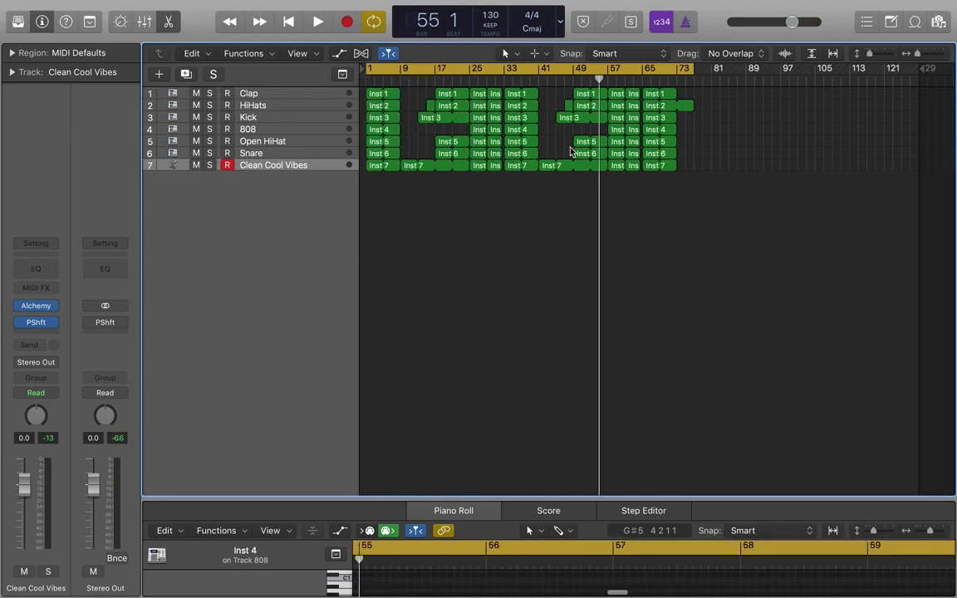
left_click(288, 22)
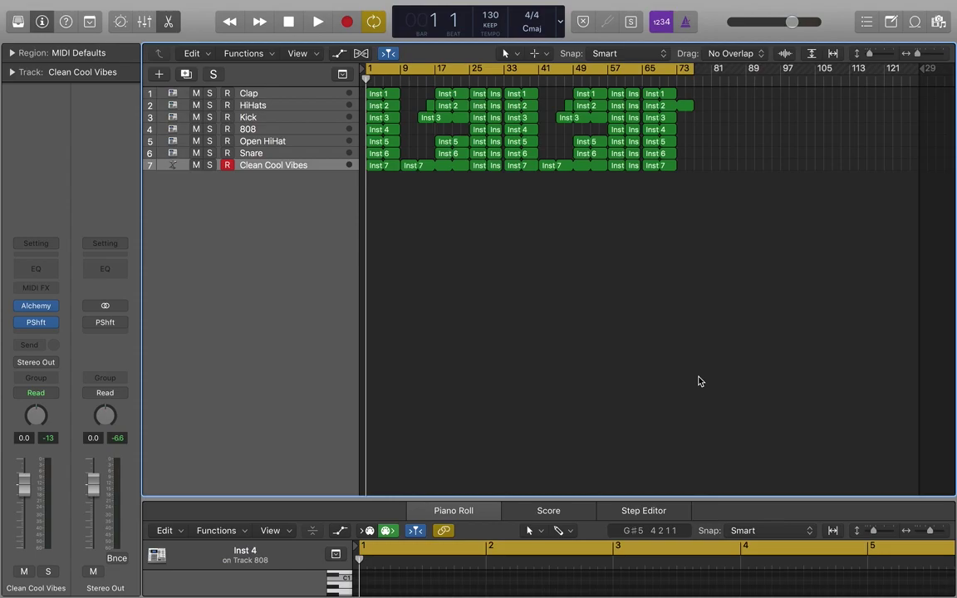
Play the full arrangement from bar 1 and extend the end of the cycle range to bar 78
key("space")
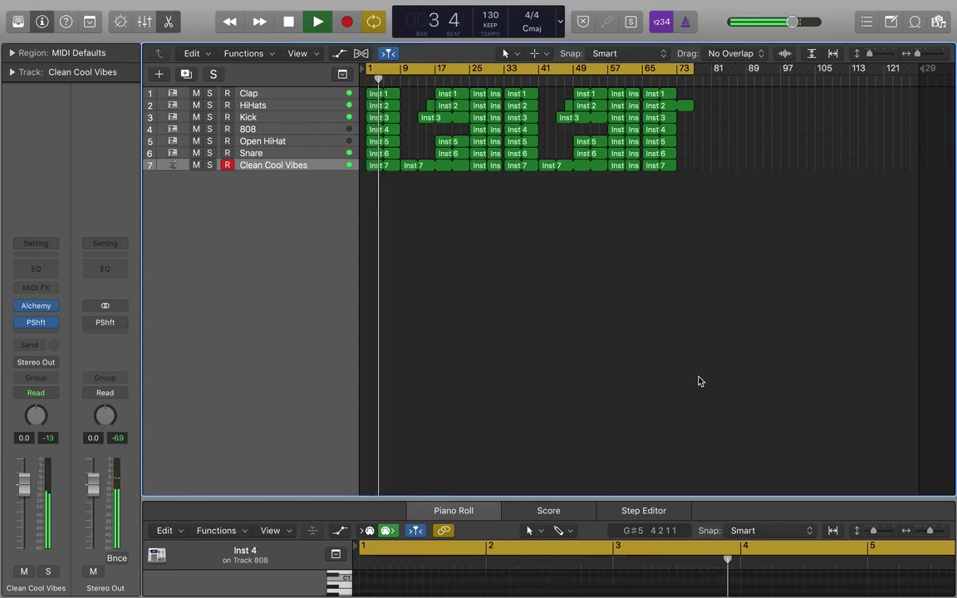
key("XF86AudioRaiseVolume")
key("XF86AudioLowerVolume")
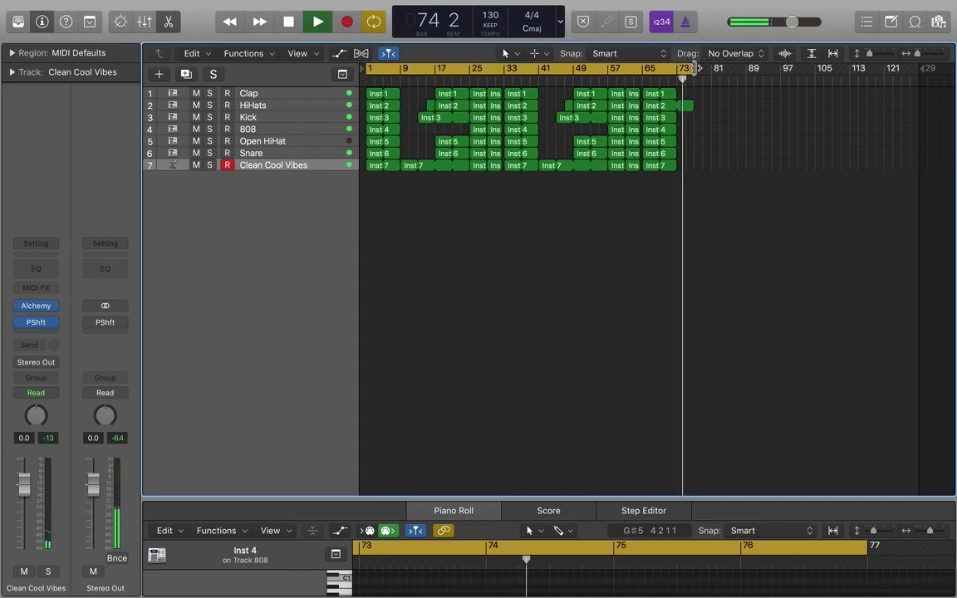
left_click_drag(697, 68, 704, 68)
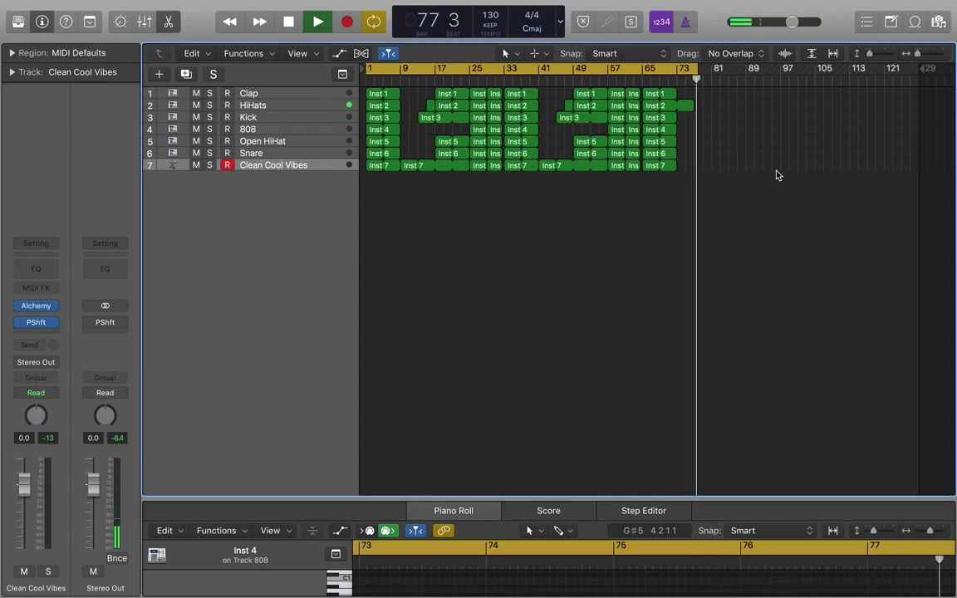
Stop playback and take the project window out of full-screen mode
key("space")
mouse_move(53, 12)
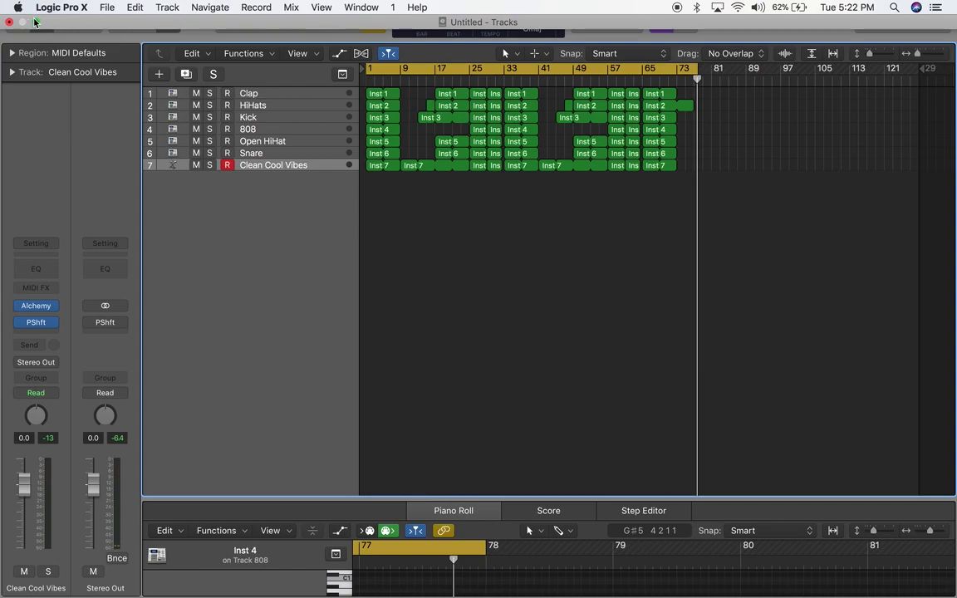
left_click(35, 23)
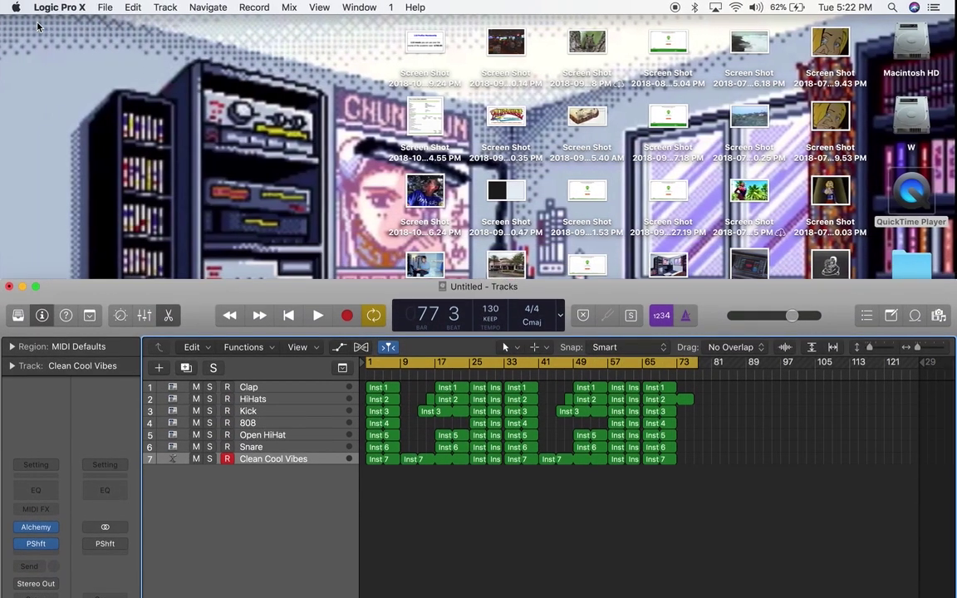